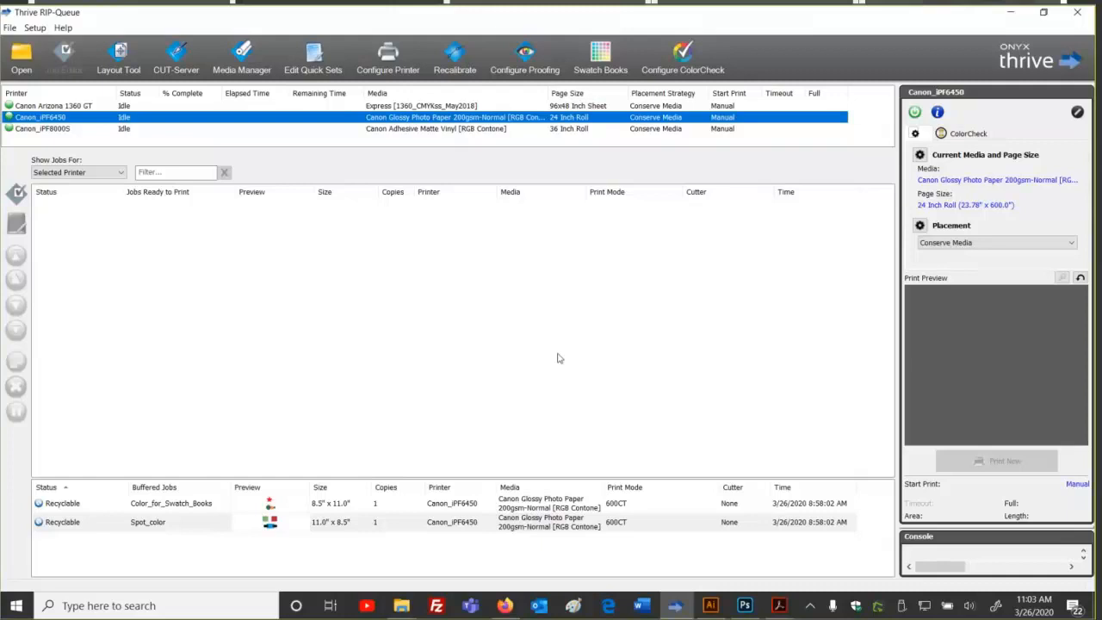
Step: Move Color_for_Swatch_Books and Spot_color into Jobs Ready to Print, answering No All to reprocessing
left_click(270, 522)
left_click(269, 504, "shift")
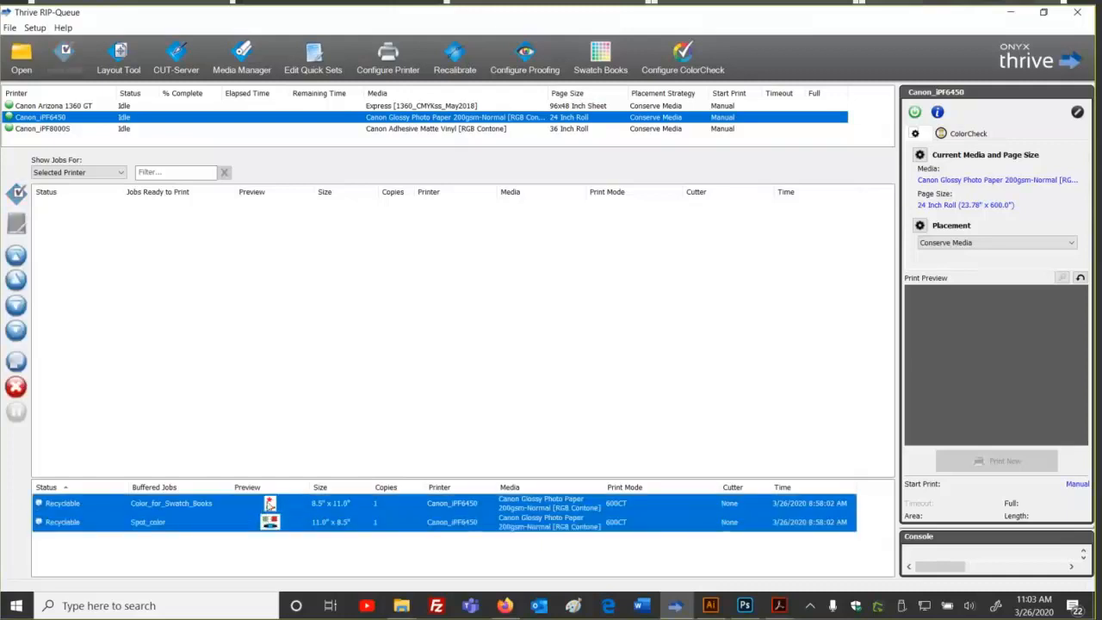
left_click_drag(269, 504, 318, 415)
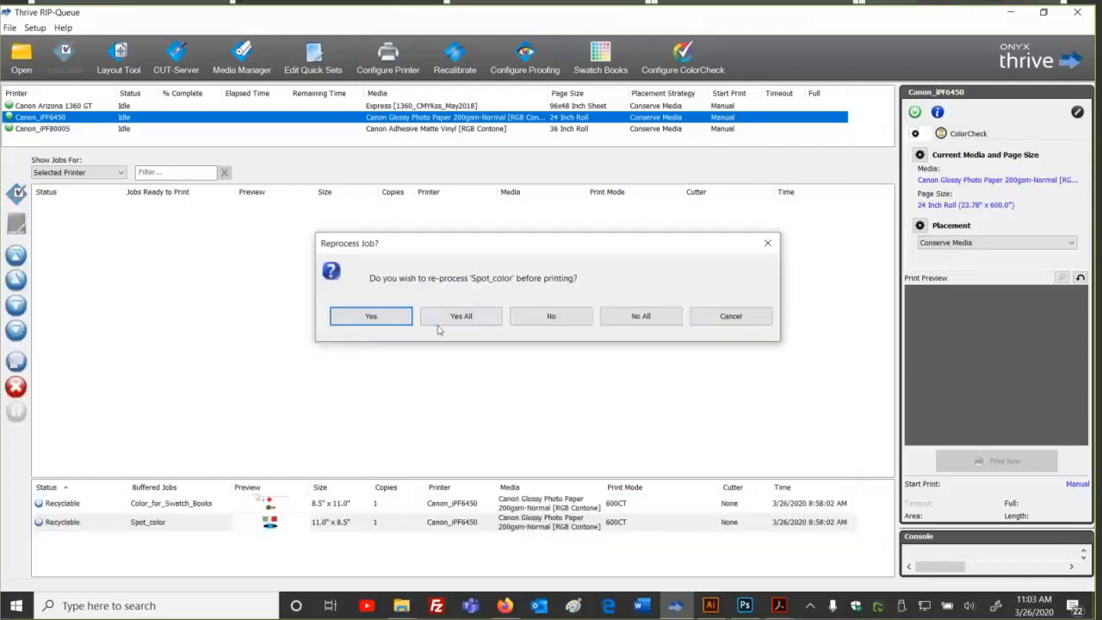
left_click(643, 315)
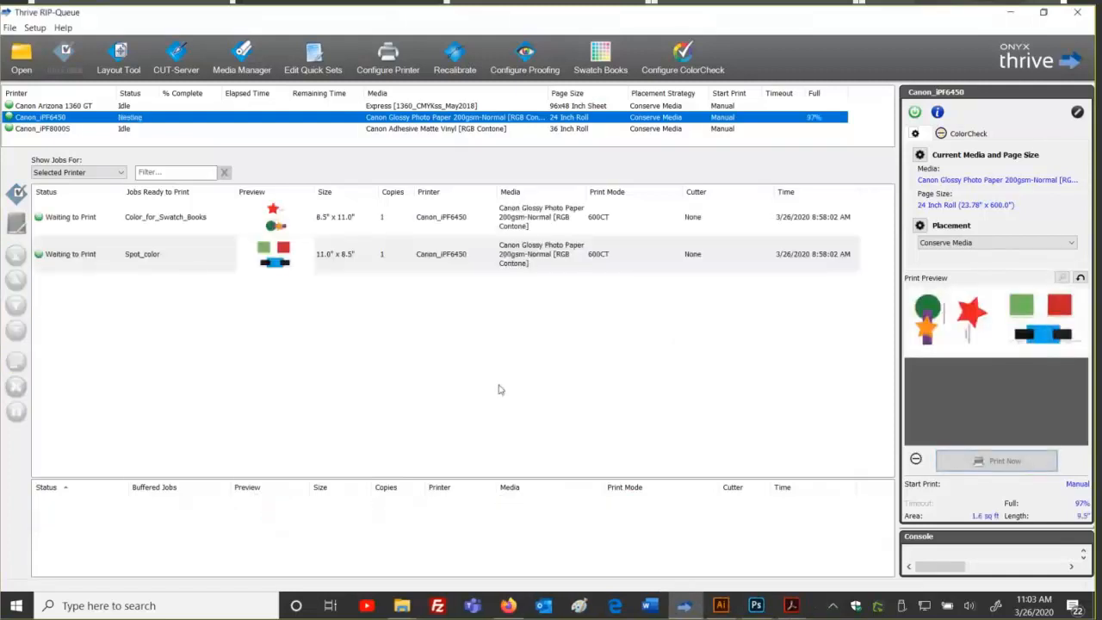
left_click(338, 220)
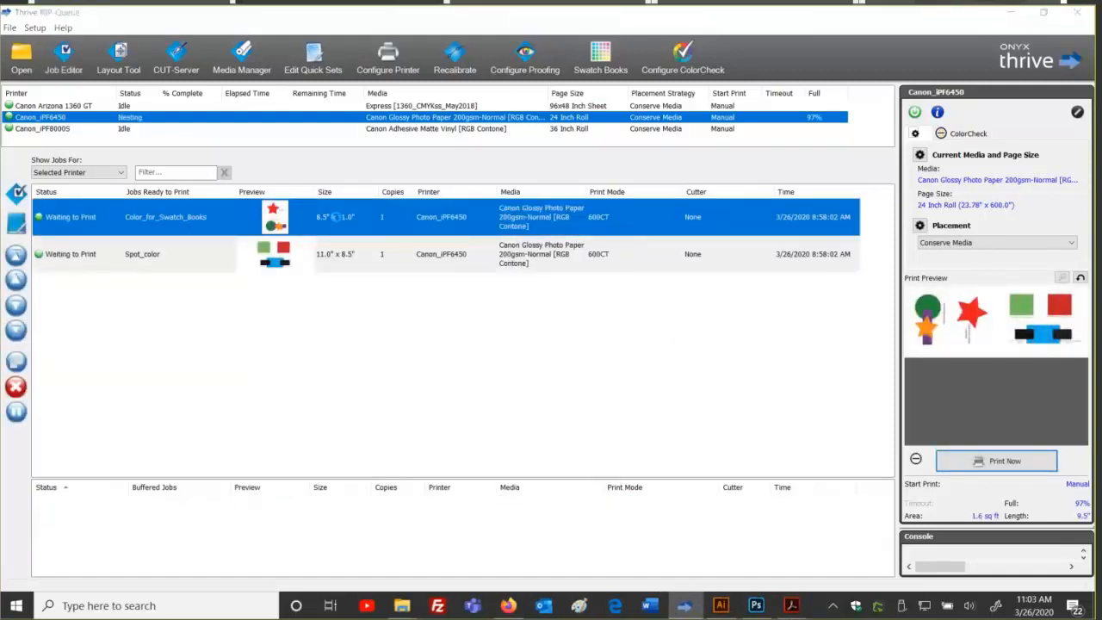
double_click(337, 216)
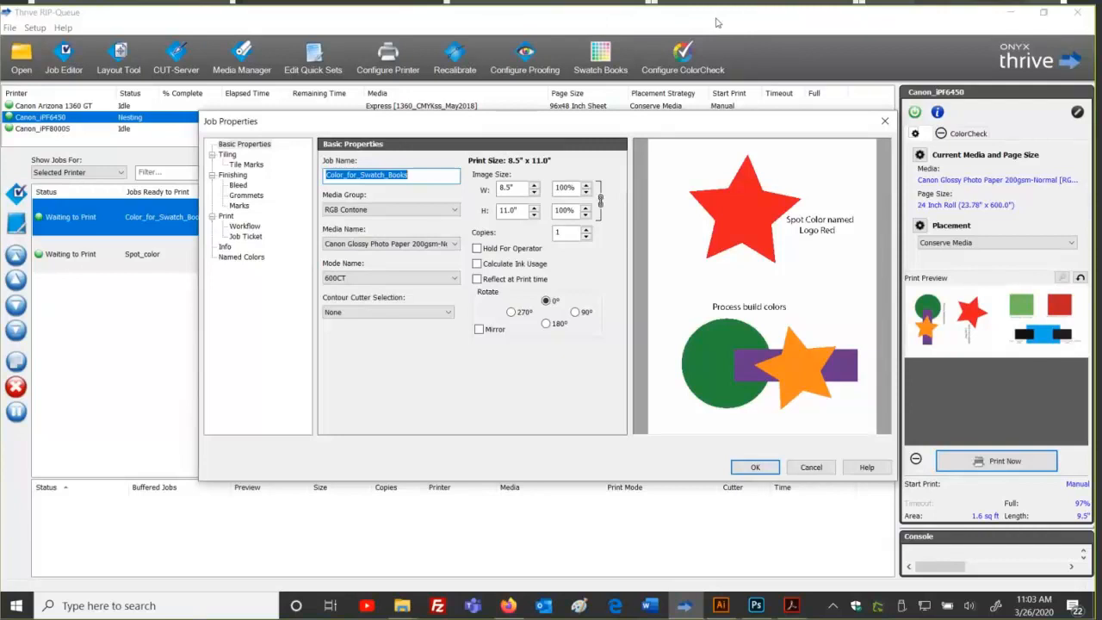
left_click(678, 23)
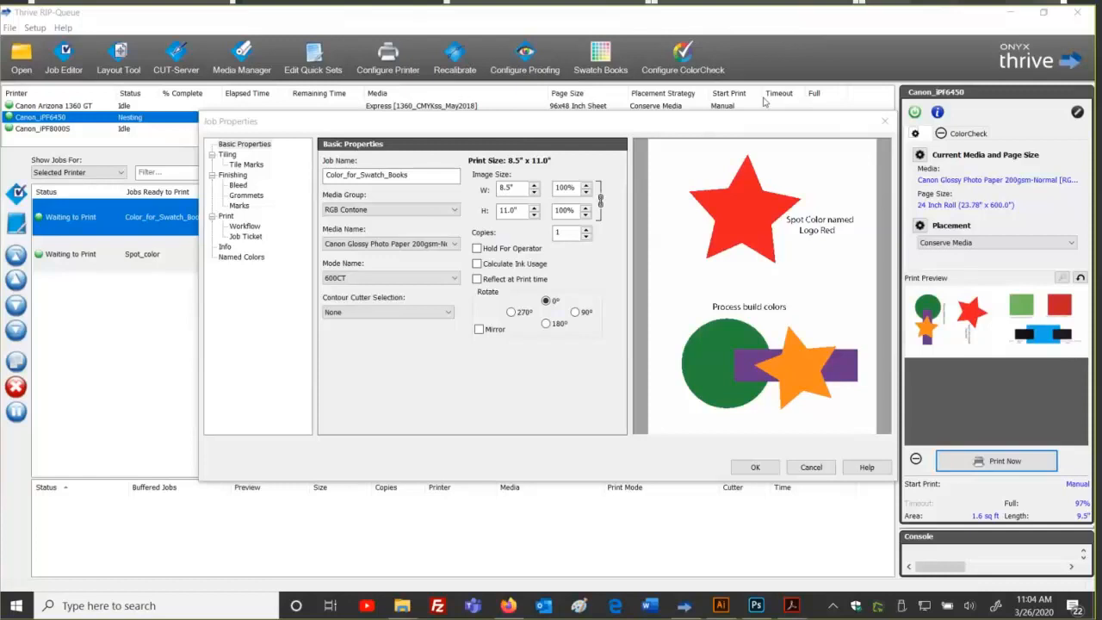
left_click(801, 471)
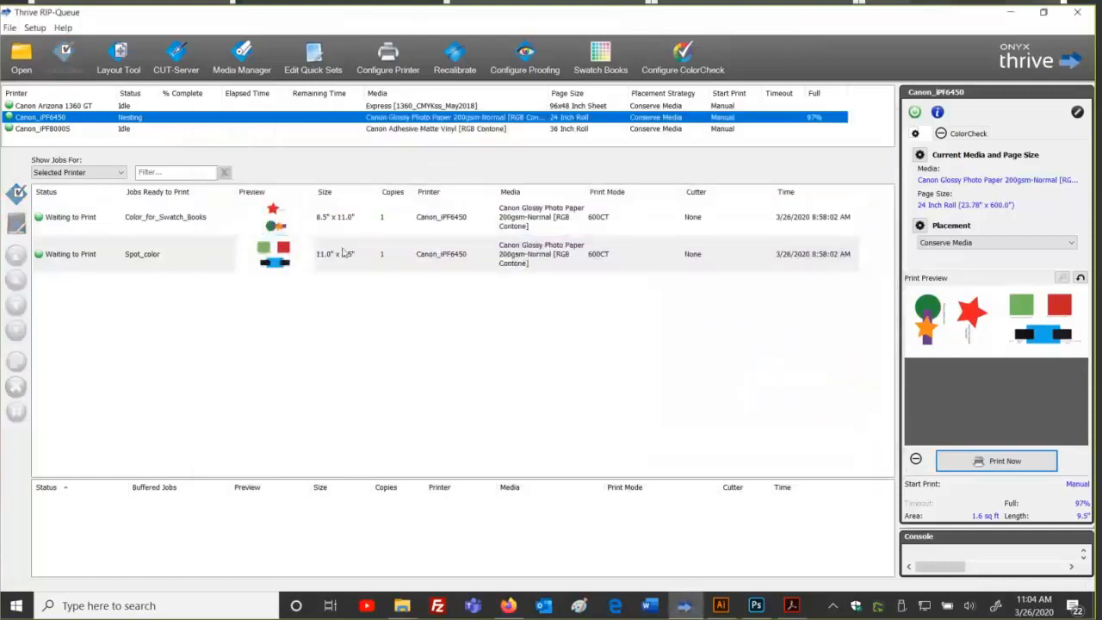
double_click(343, 251)
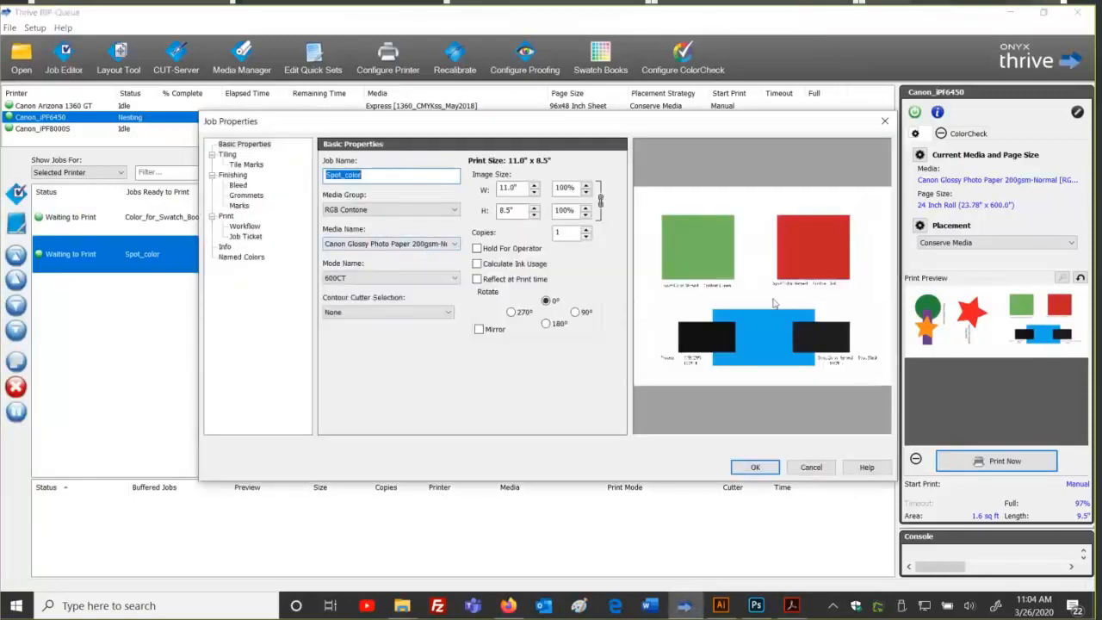
left_click(801, 469)
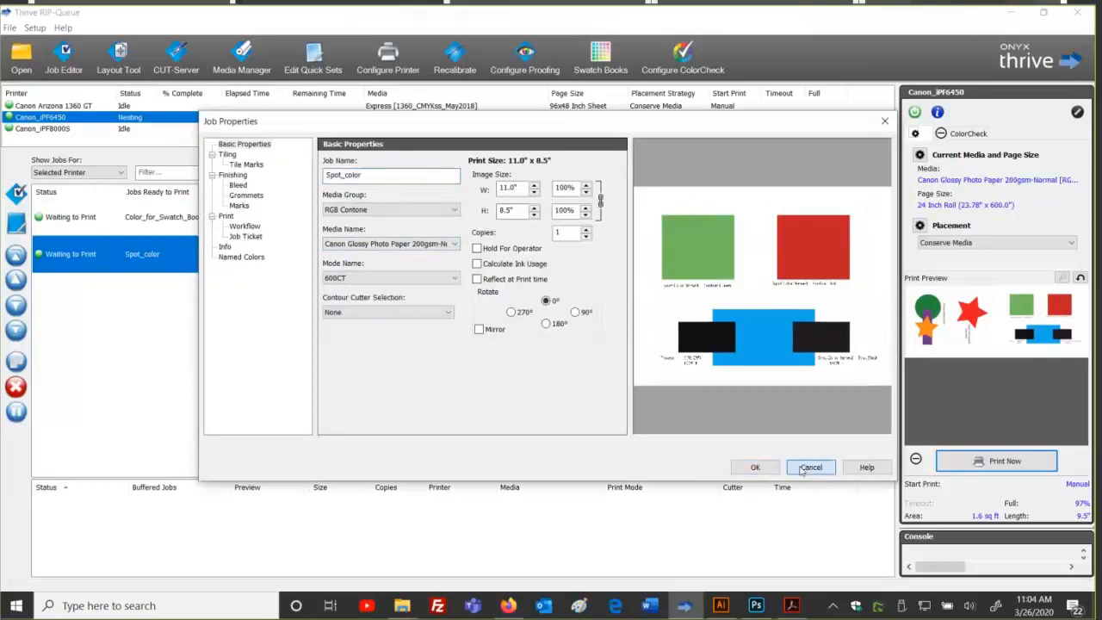
left_click(687, 352)
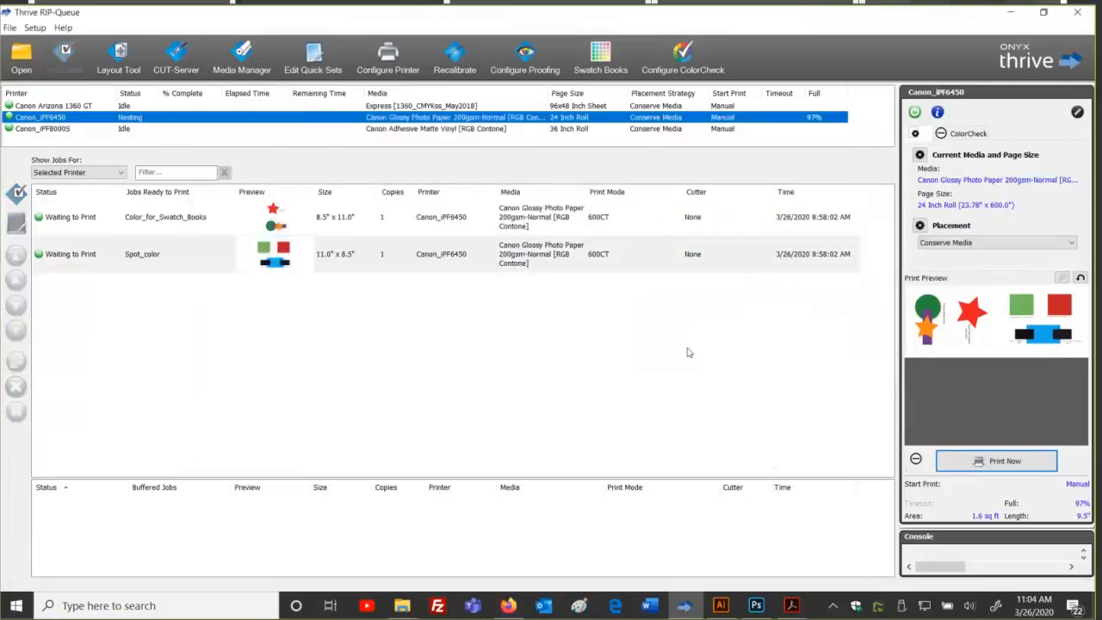
left_click(1010, 461)
Step: In Photoshop, view Spot Blue 2, Spot Custom Green and Spot Custom Red, fitting each to the window
left_click(755, 609)
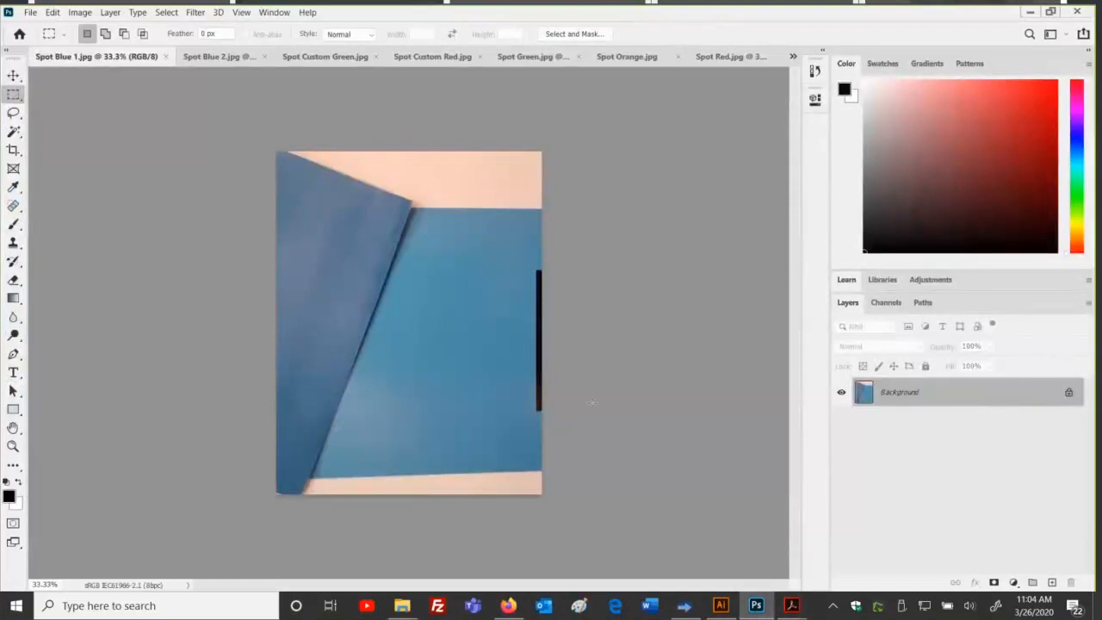
key("ctrl+Tab")
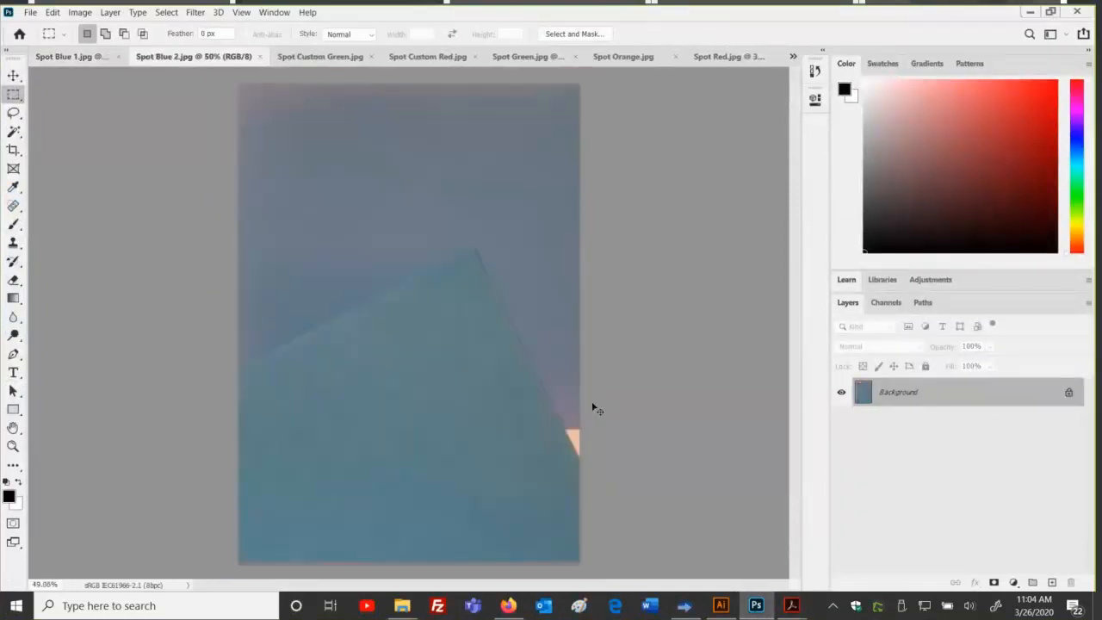
key("ctrl+Tab")
key("ctrl+0")
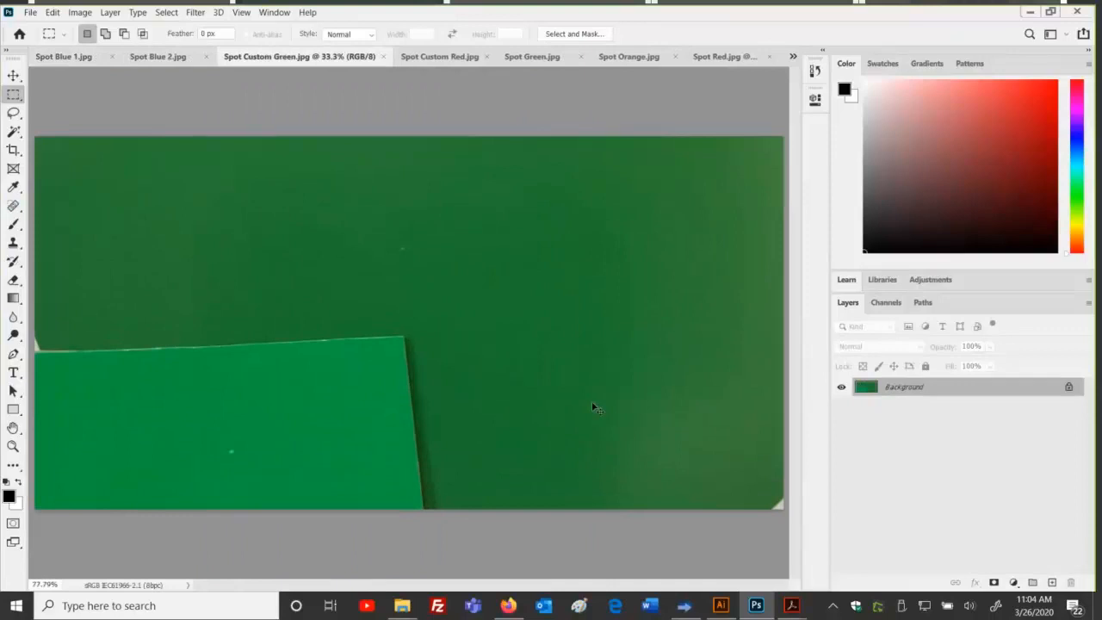
key("ctrl+Tab")
key("ctrl+0")
Step: View Spot Green, Spot Orange and Spot Red fitted to the window, ending on Spot Blue 1.jpg
key("ctrl+Tab")
key("ctrl+0")
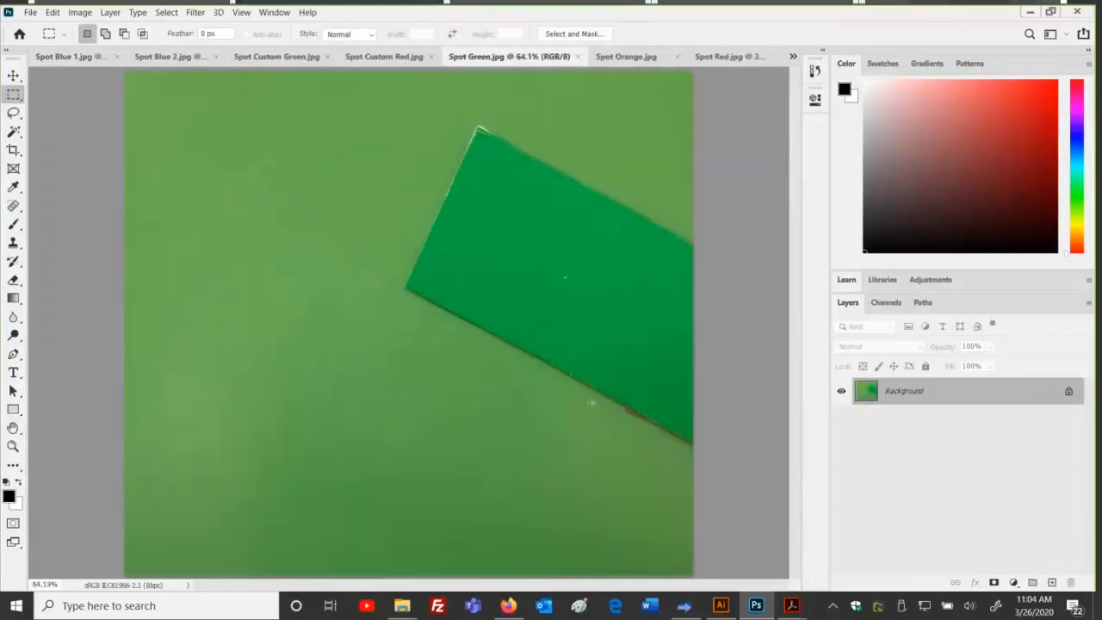
key("ctrl+Tab")
key("ctrl+0")
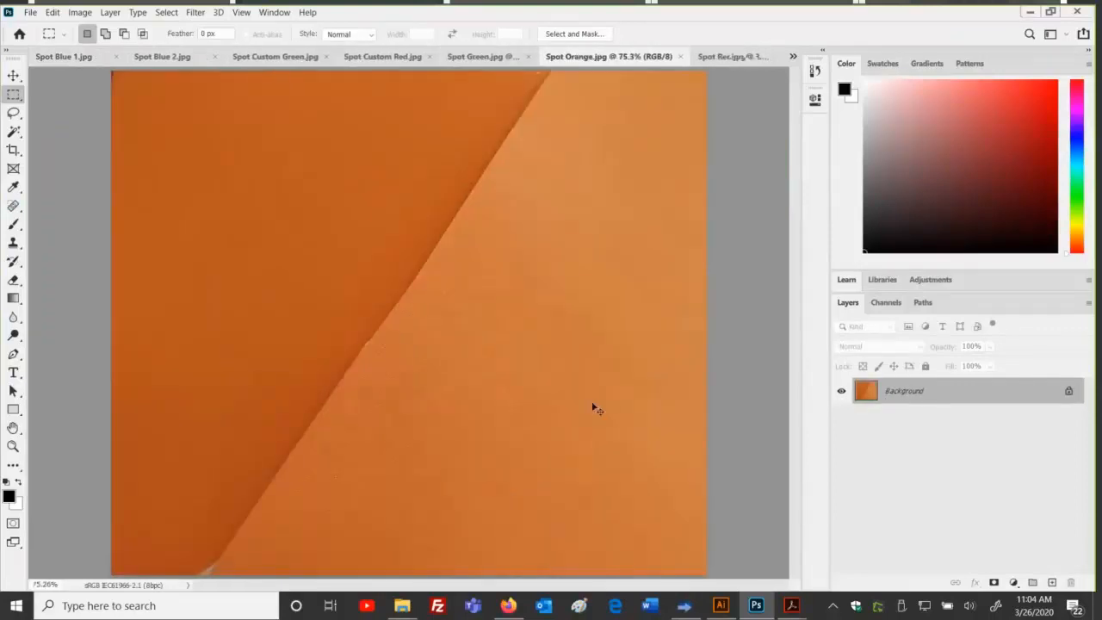
key("ctrl+Tab")
key("ctrl+0")
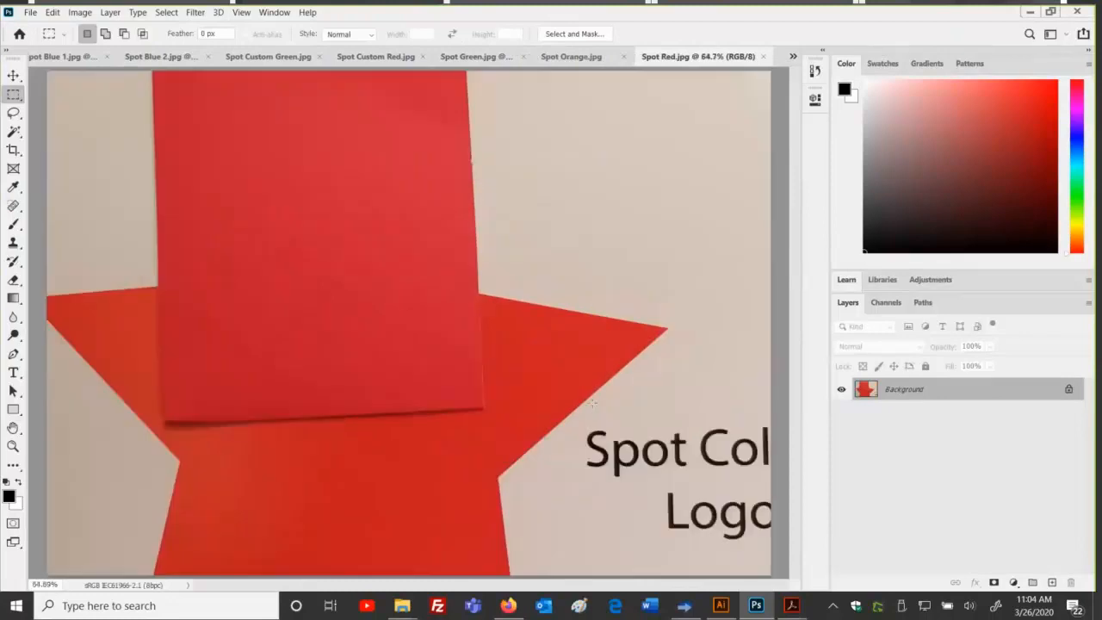
key("ctrl+Tab")
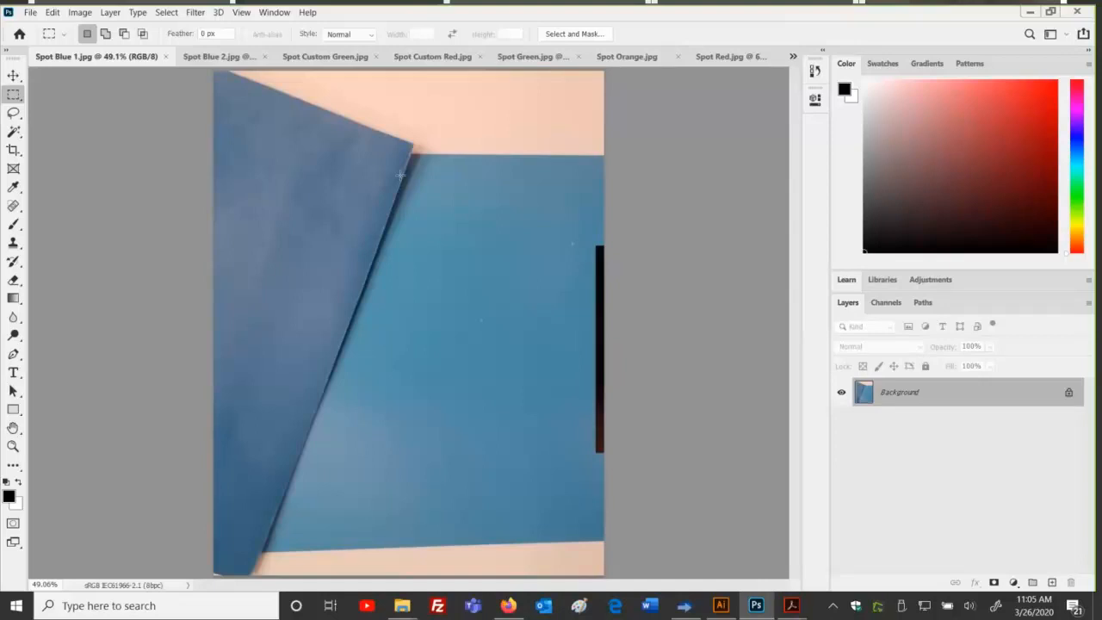
Step: Cycle through Spot Blue 2, Custom Green, Custom Red, Green, Orange and Red, then return to Spot Green.jpg
key("ctrl+Tab")
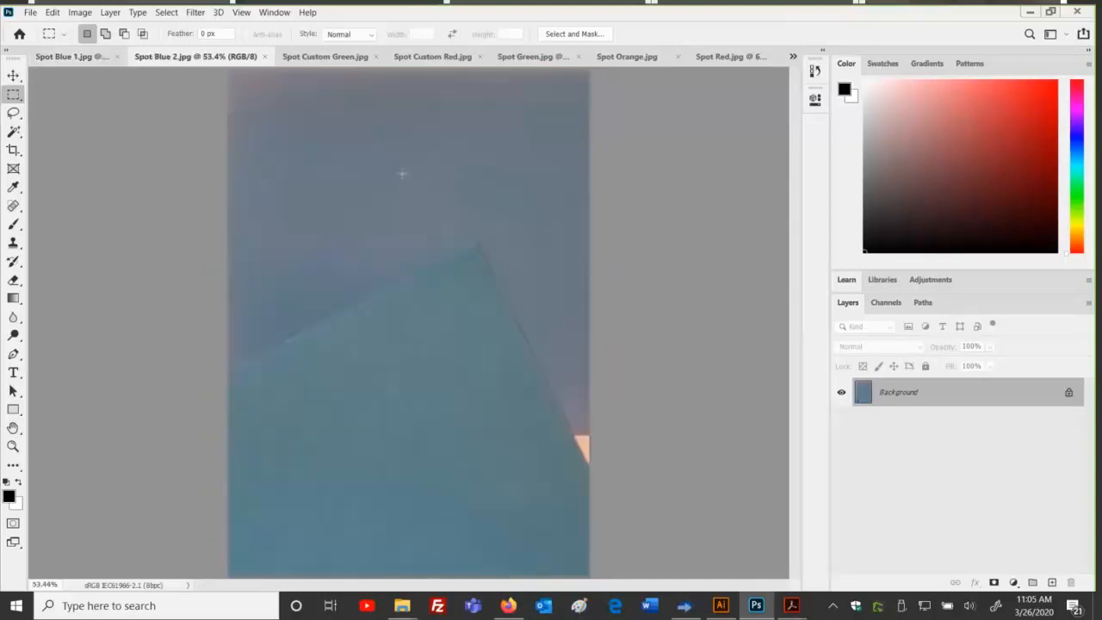
key("ctrl+Tab")
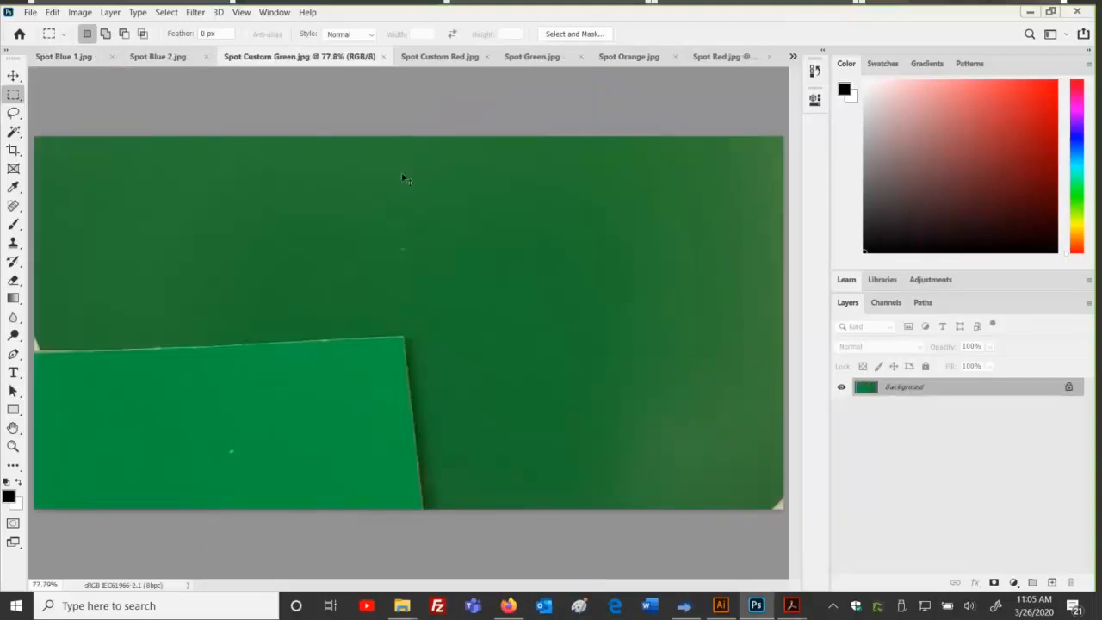
key("ctrl+Tab")
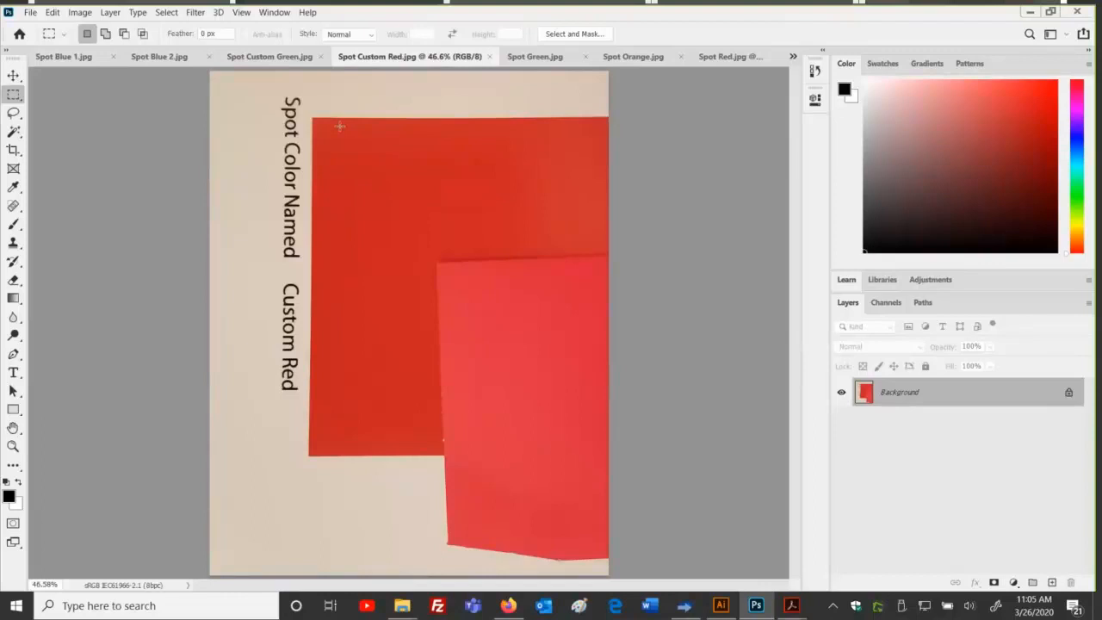
key("ctrl+Tab")
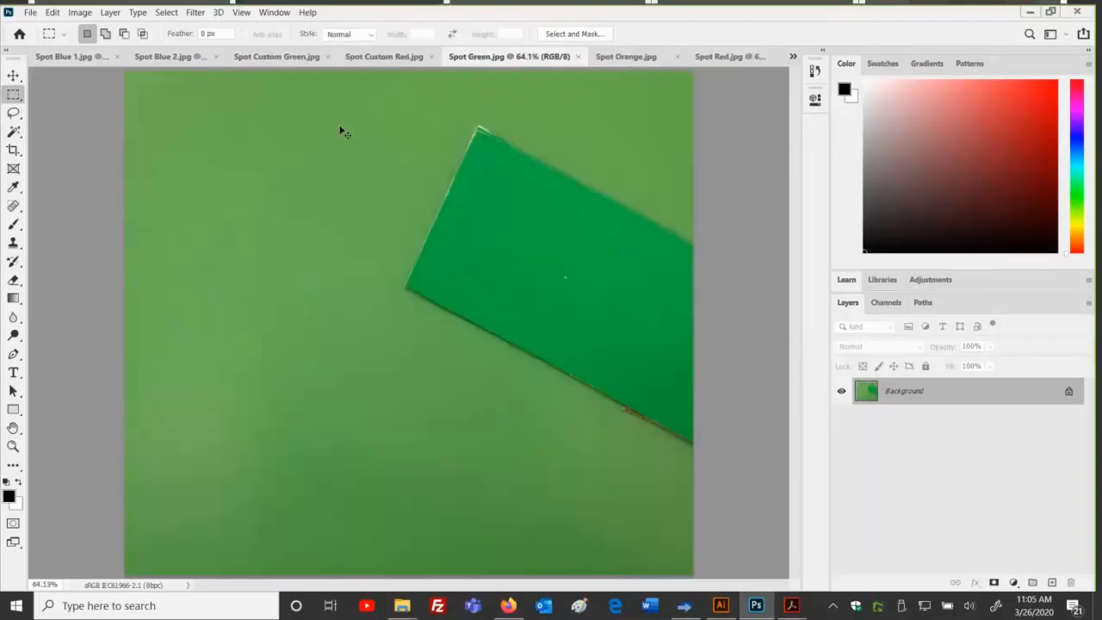
key("ctrl+Tab")
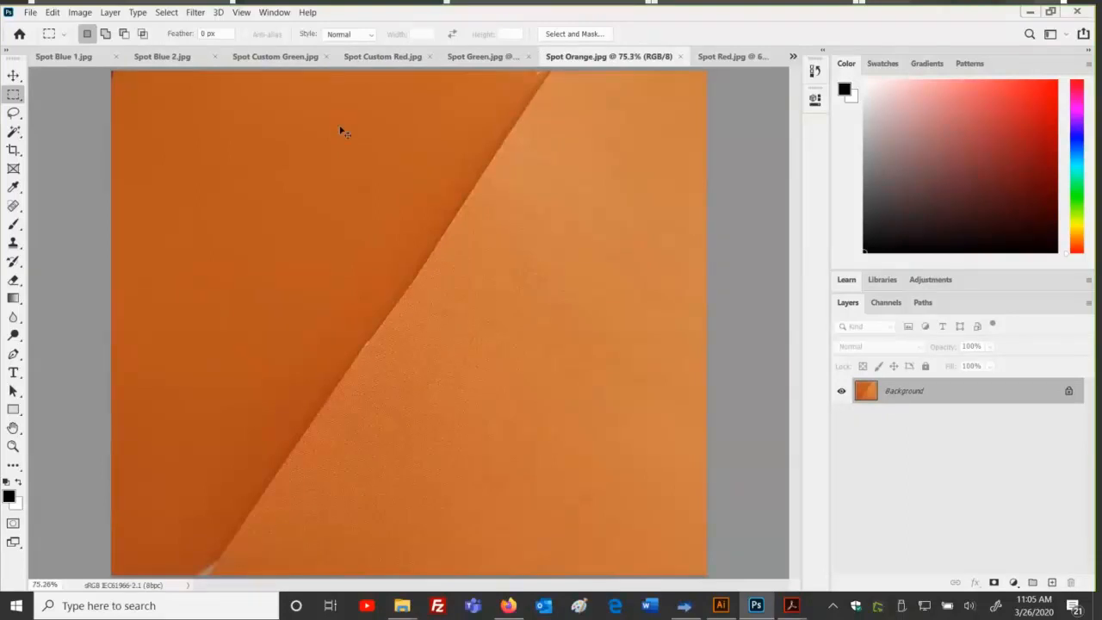
key("ctrl+Tab")
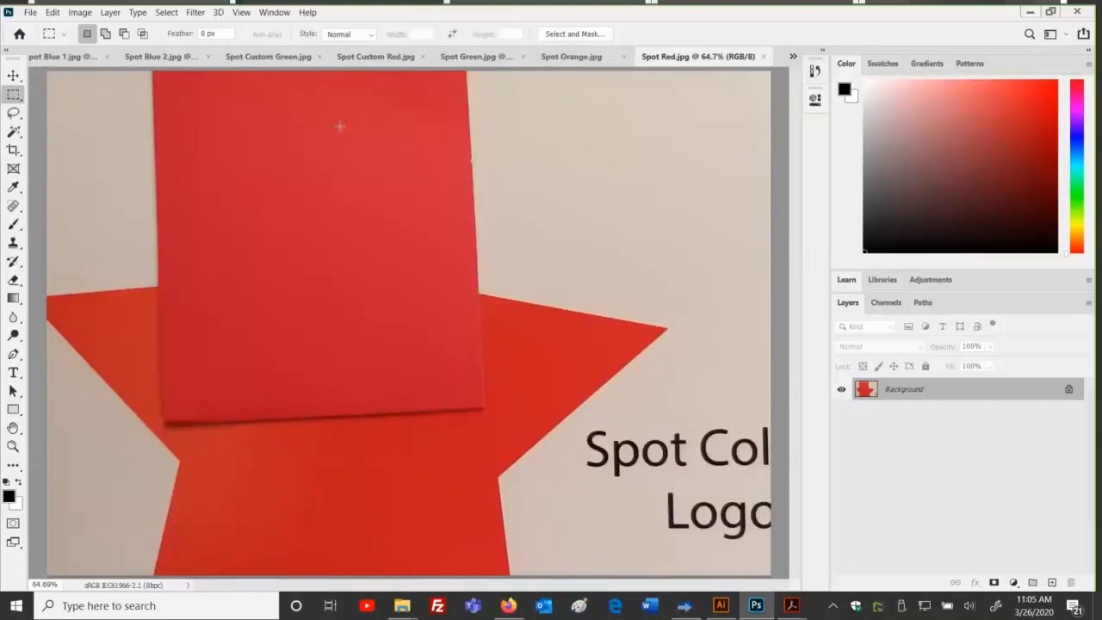
left_click(476, 56)
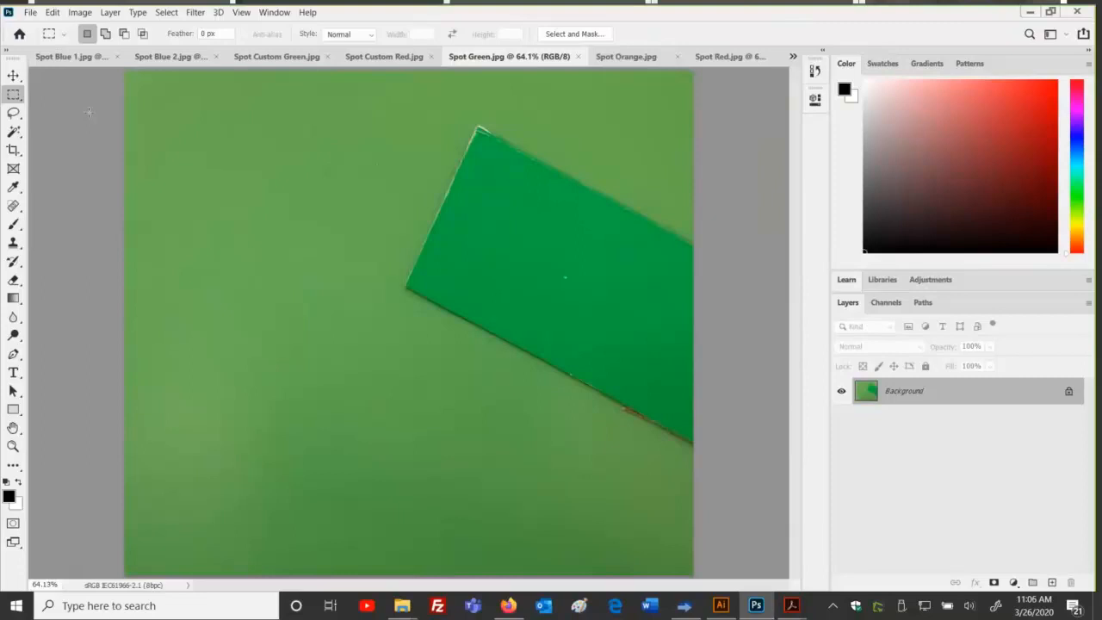
Step: Check the Spot_color job properties in Thrive, then bring up Color for Swatch Books.ai in Illustrator
left_click(684, 606)
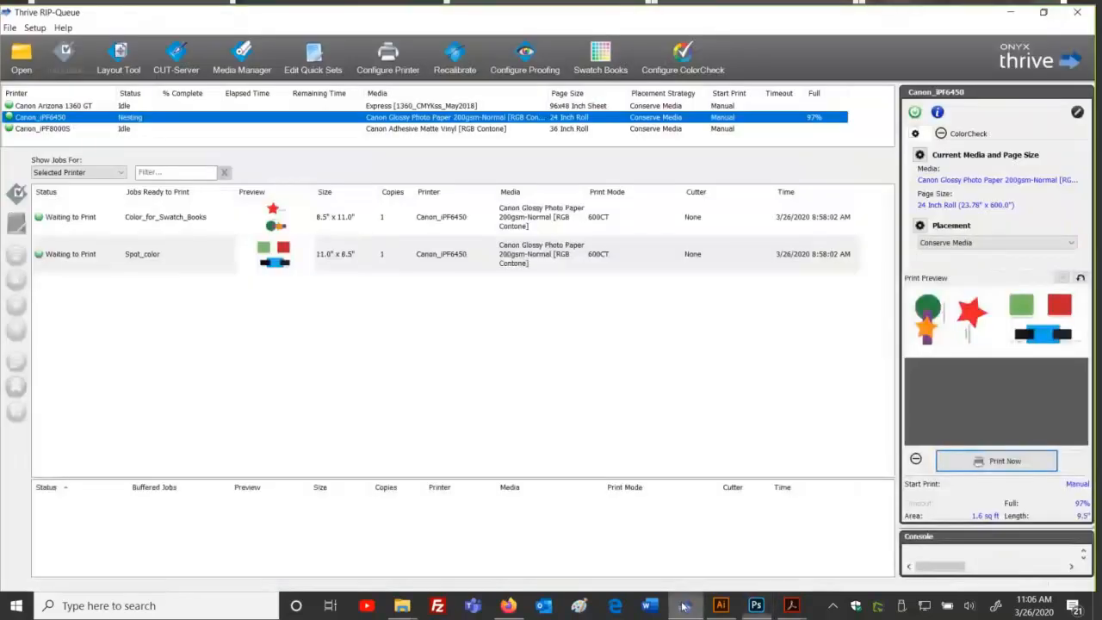
double_click(297, 246)
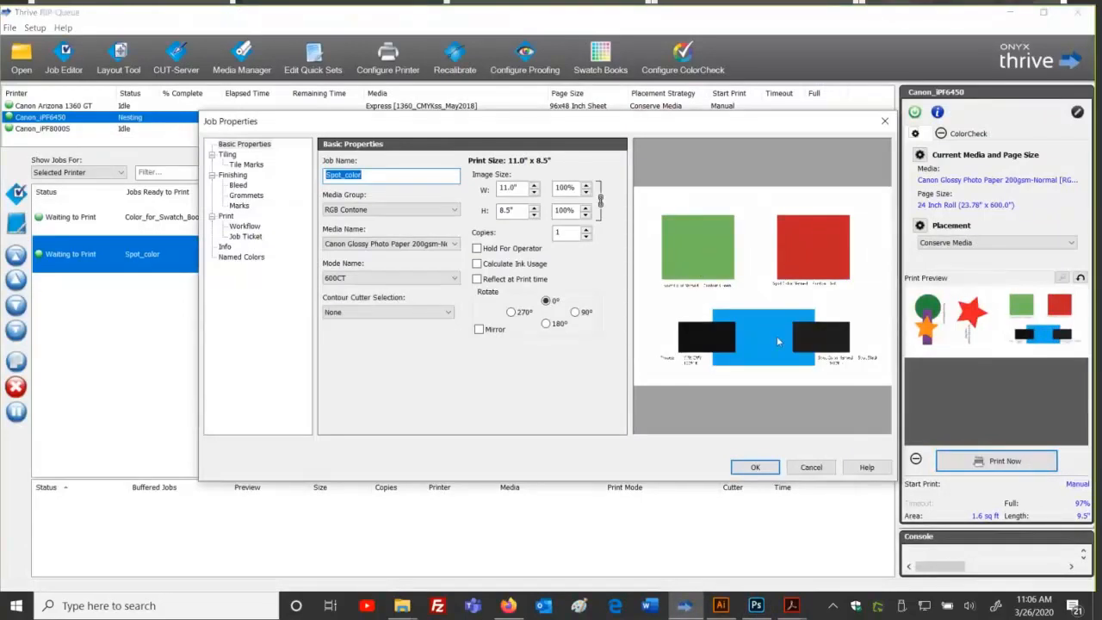
left_click(803, 473)
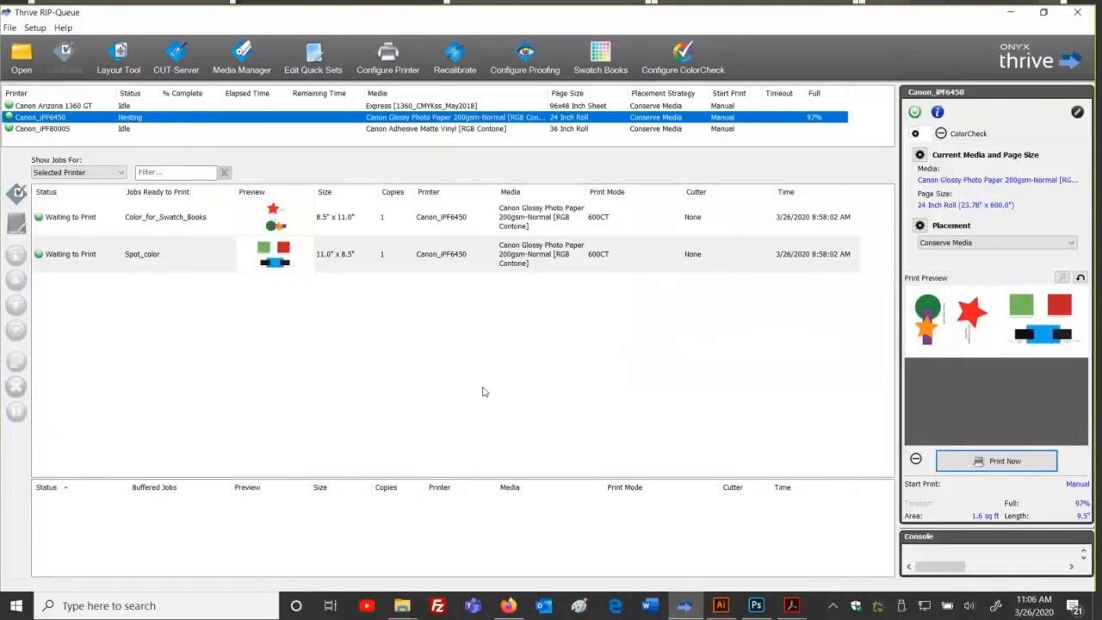
left_click(720, 605)
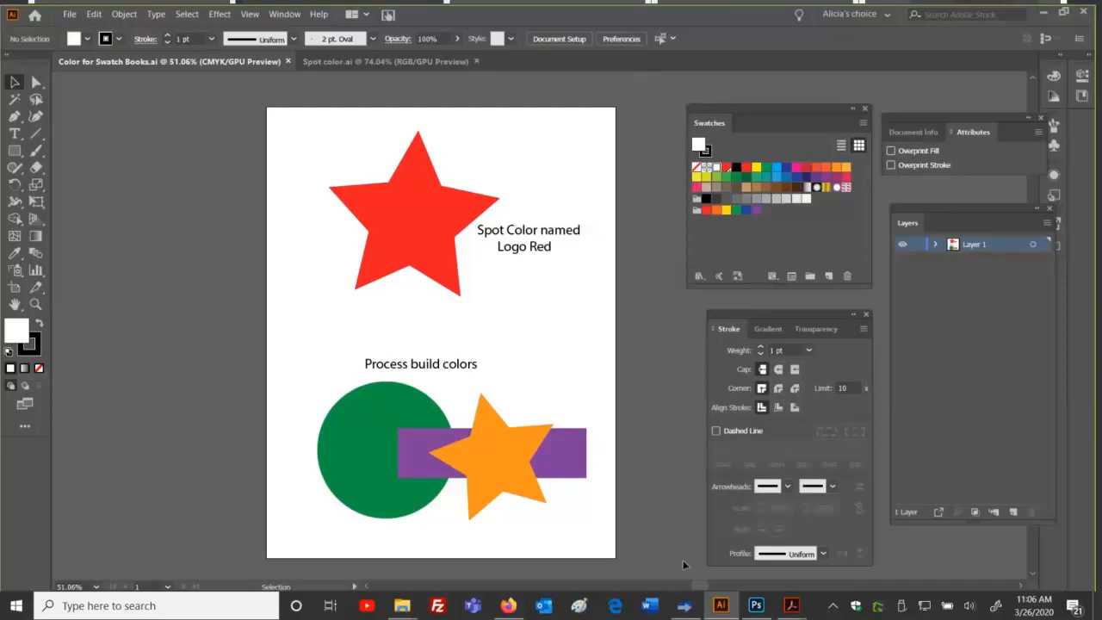
left_click(769, 609)
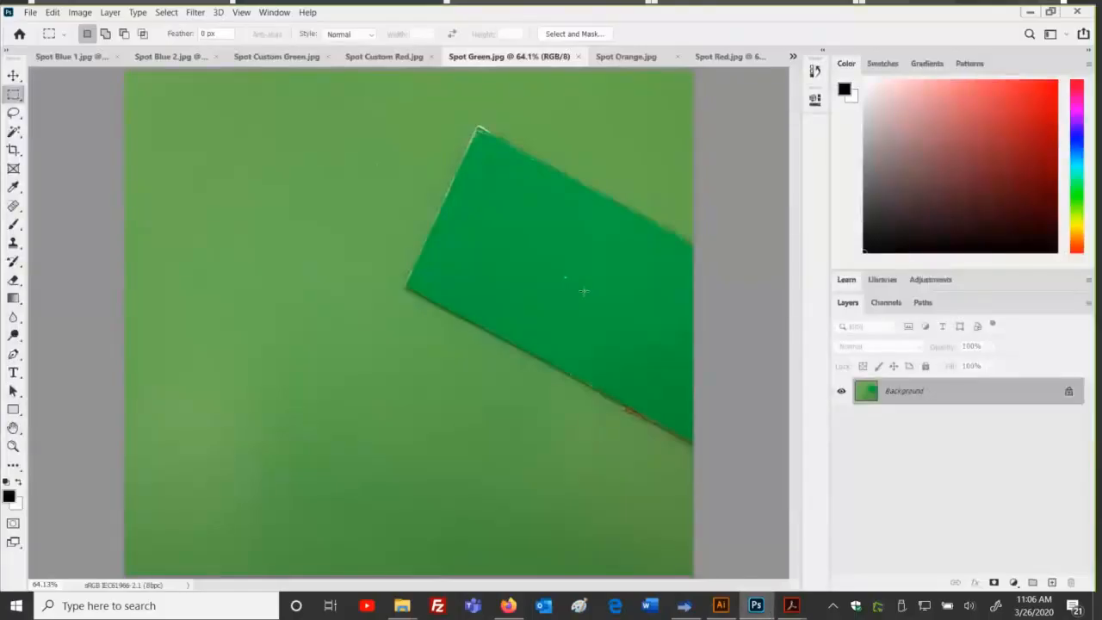
left_click(646, 55)
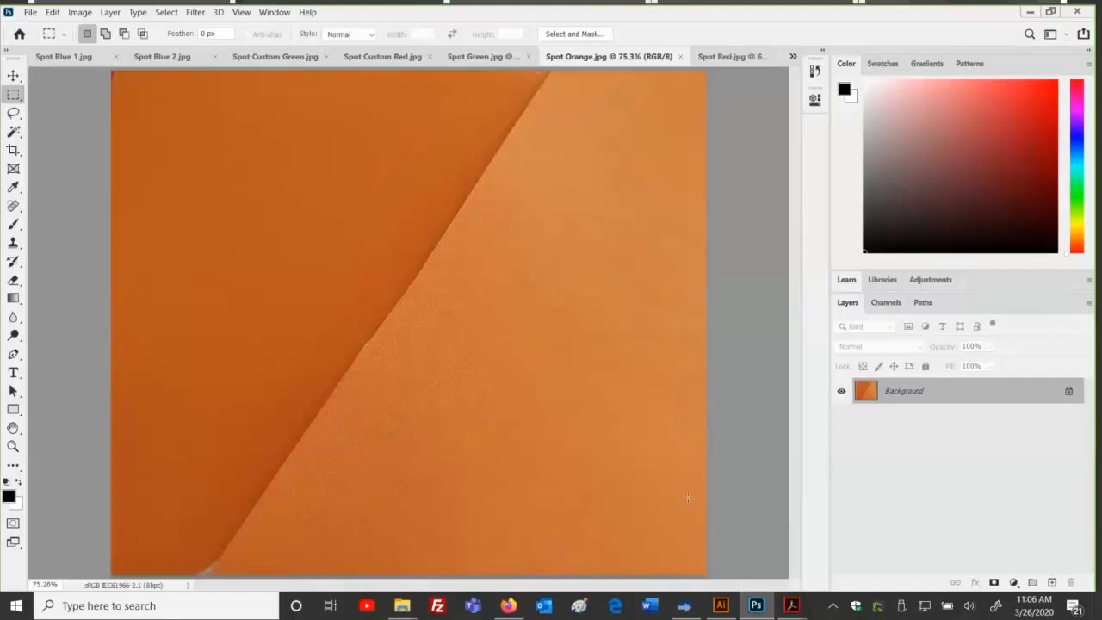
left_click(718, 605)
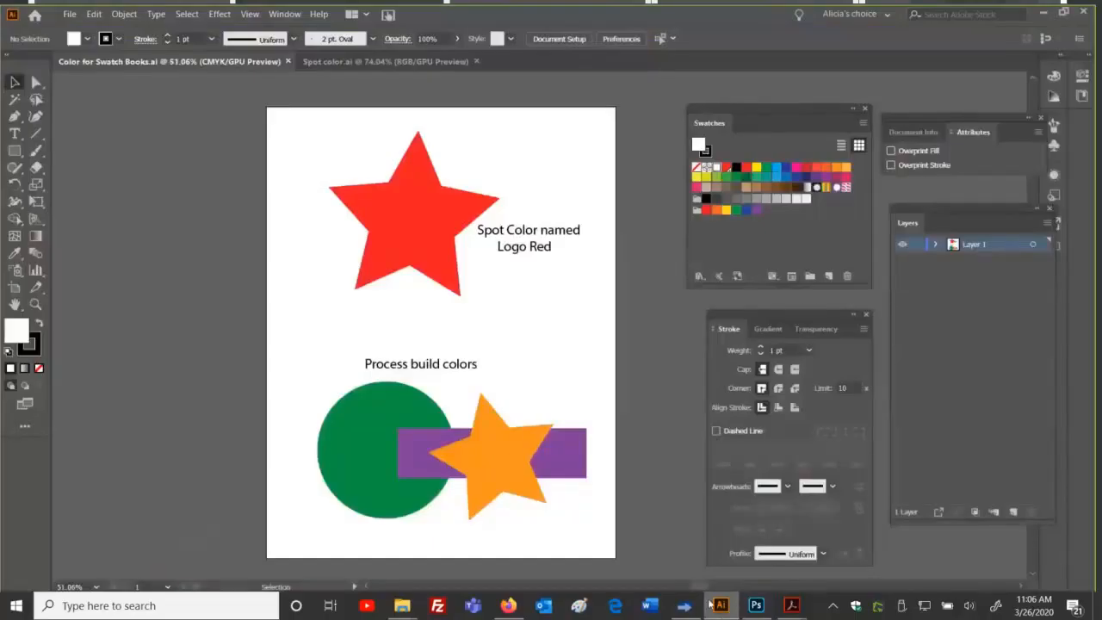
left_click(518, 463)
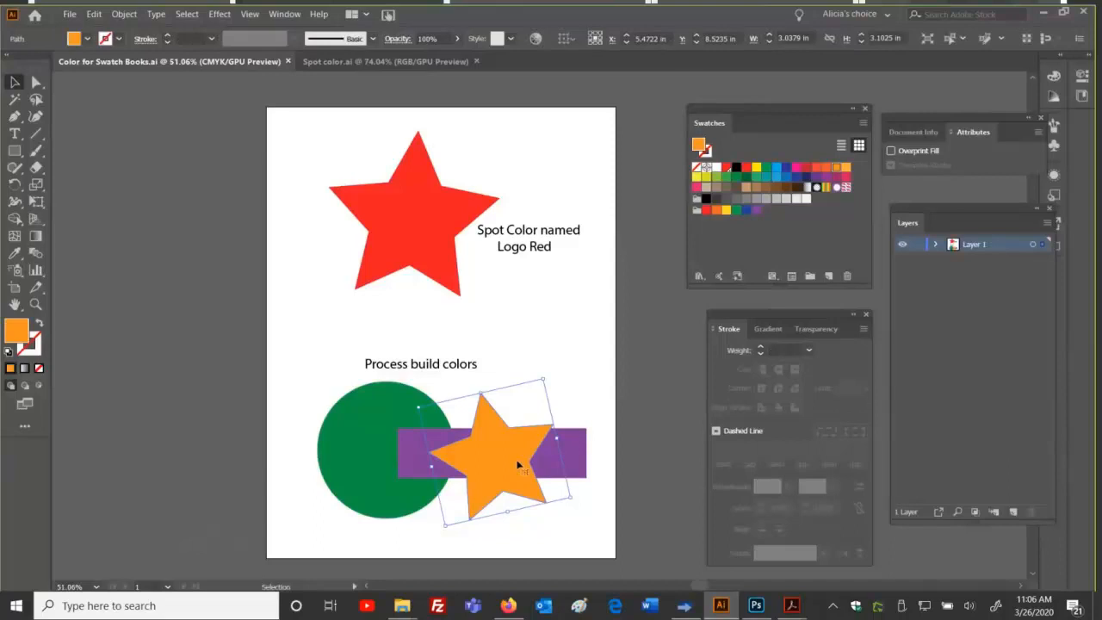
double_click(835, 167)
left_click(599, 376)
left_click(430, 219)
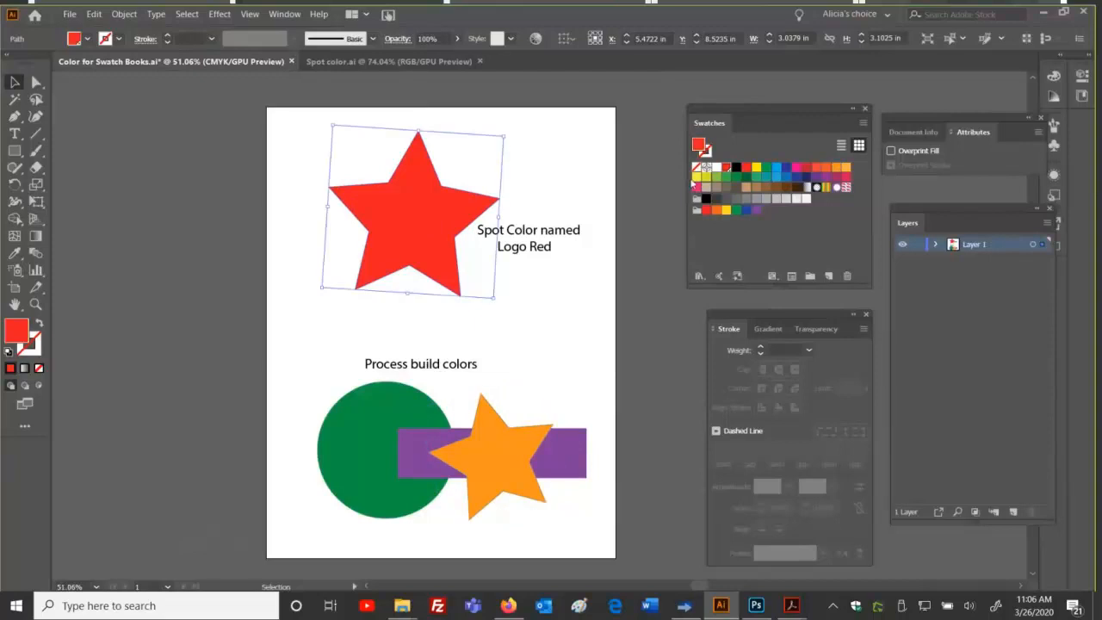
double_click(725, 167)
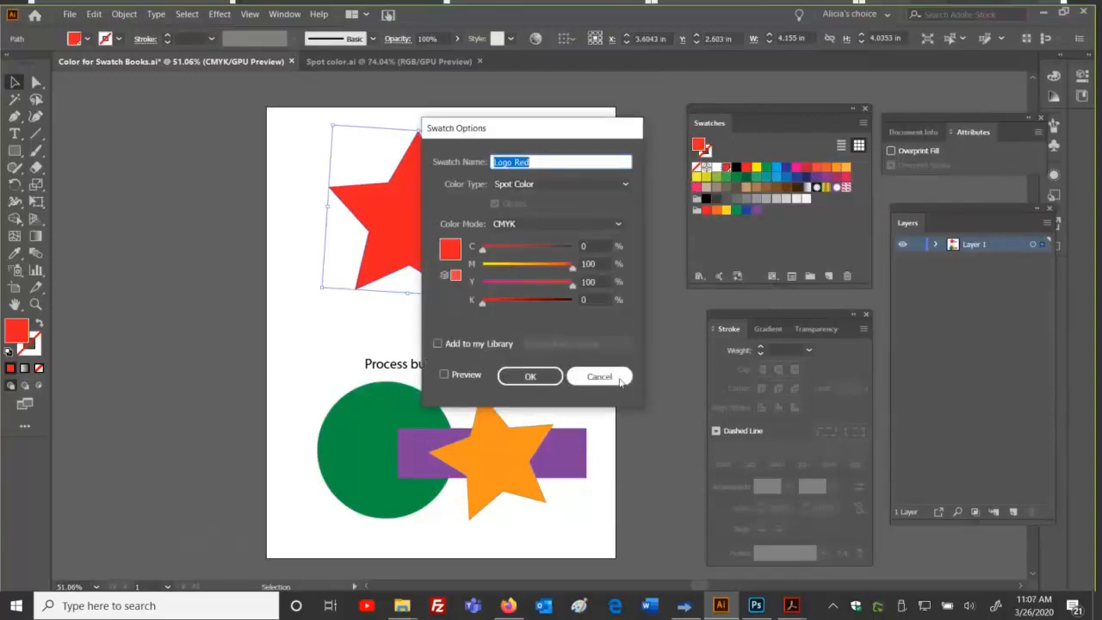
left_click(620, 379)
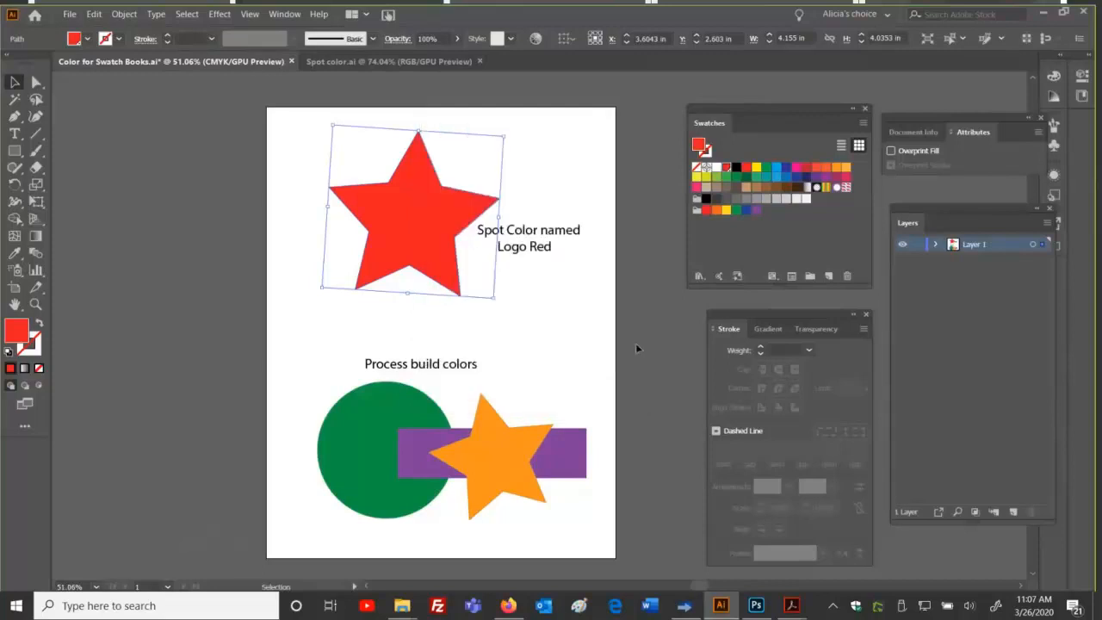
left_click(637, 347)
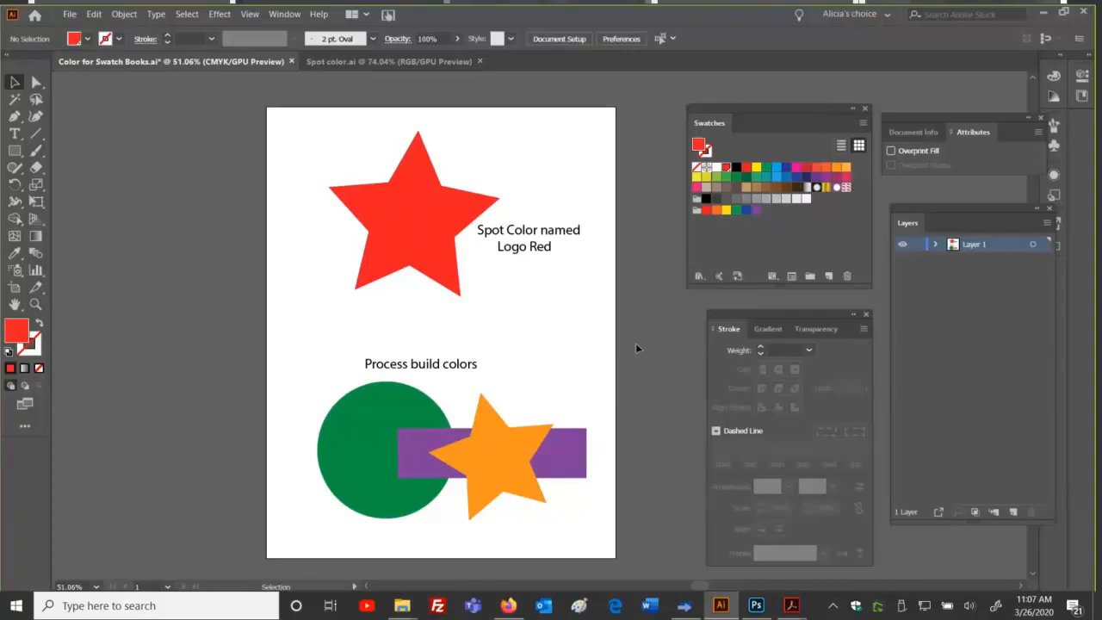
left_click(755, 605)
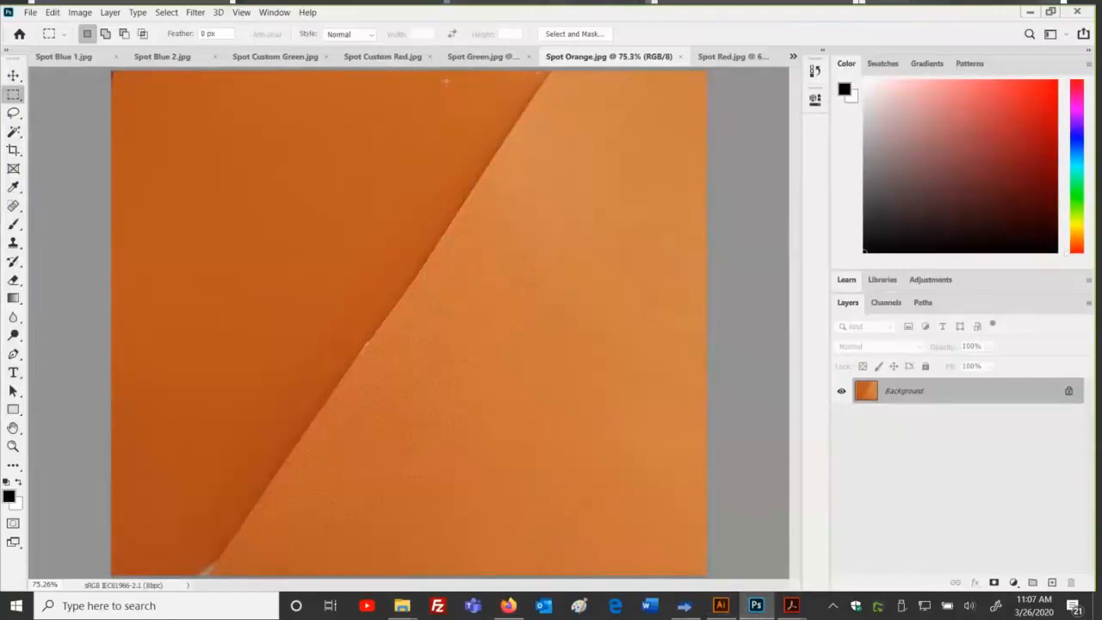
left_click(482, 56)
left_click(381, 57)
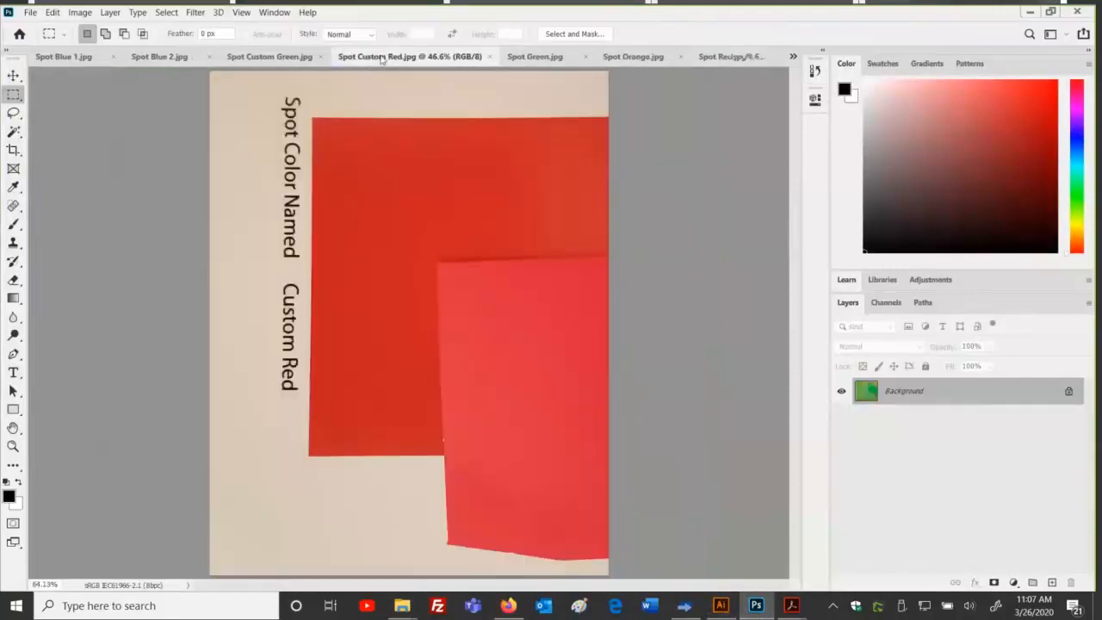
left_click(711, 57)
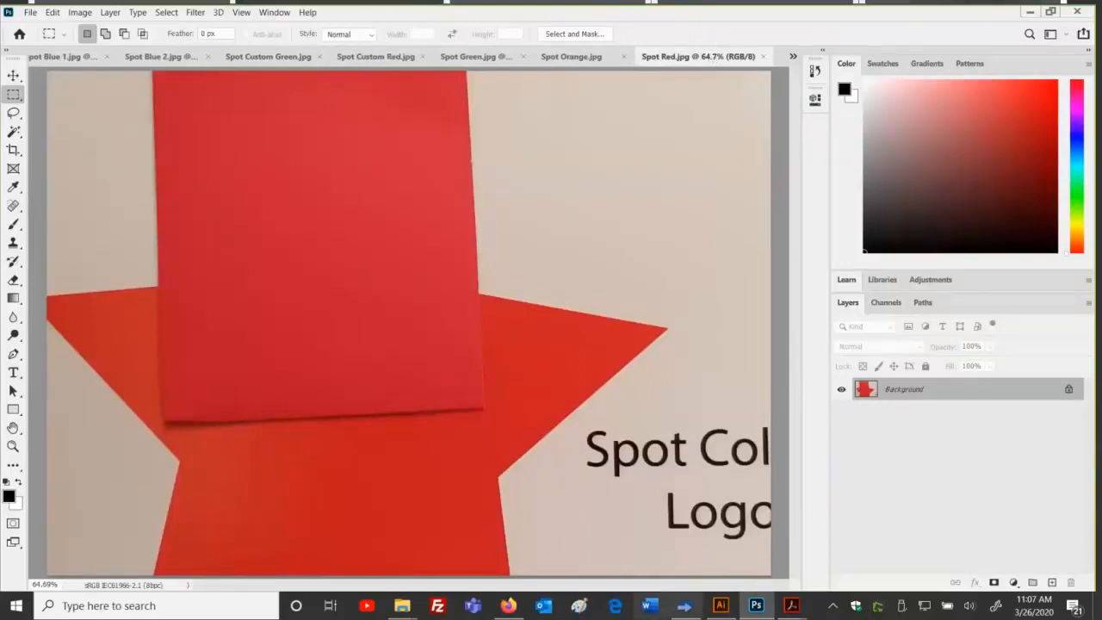
left_click(721, 605)
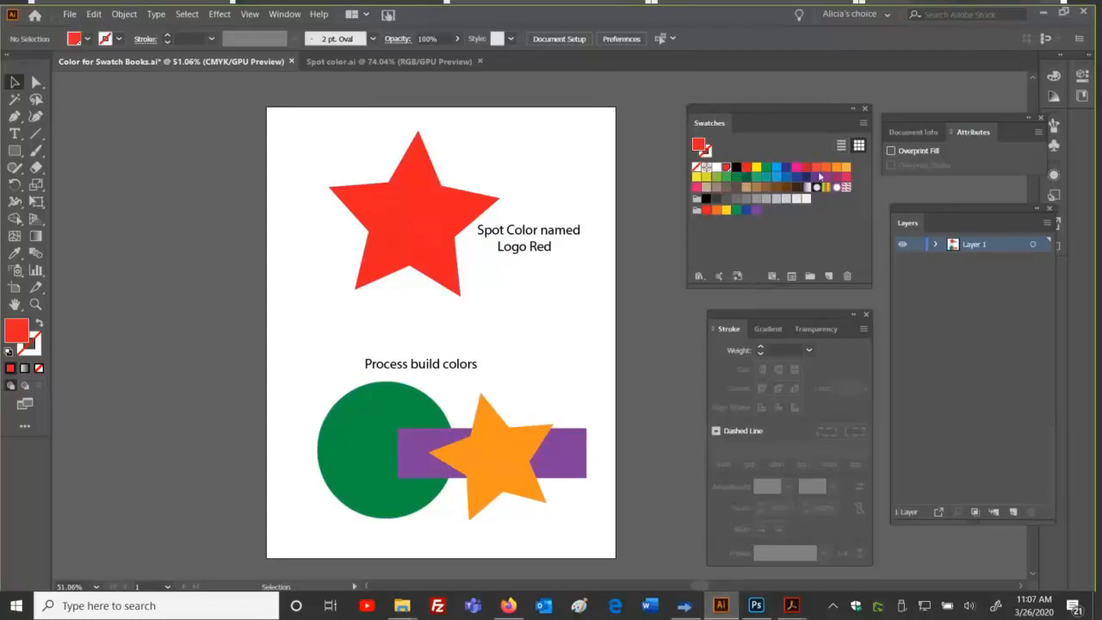
left_click(399, 406)
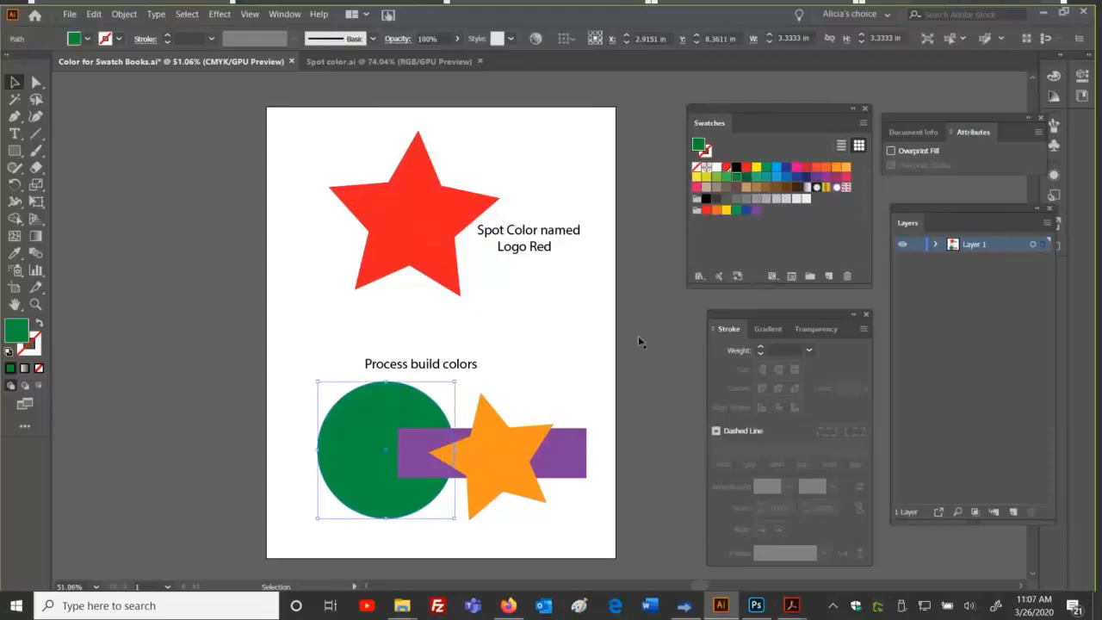
double_click(736, 179)
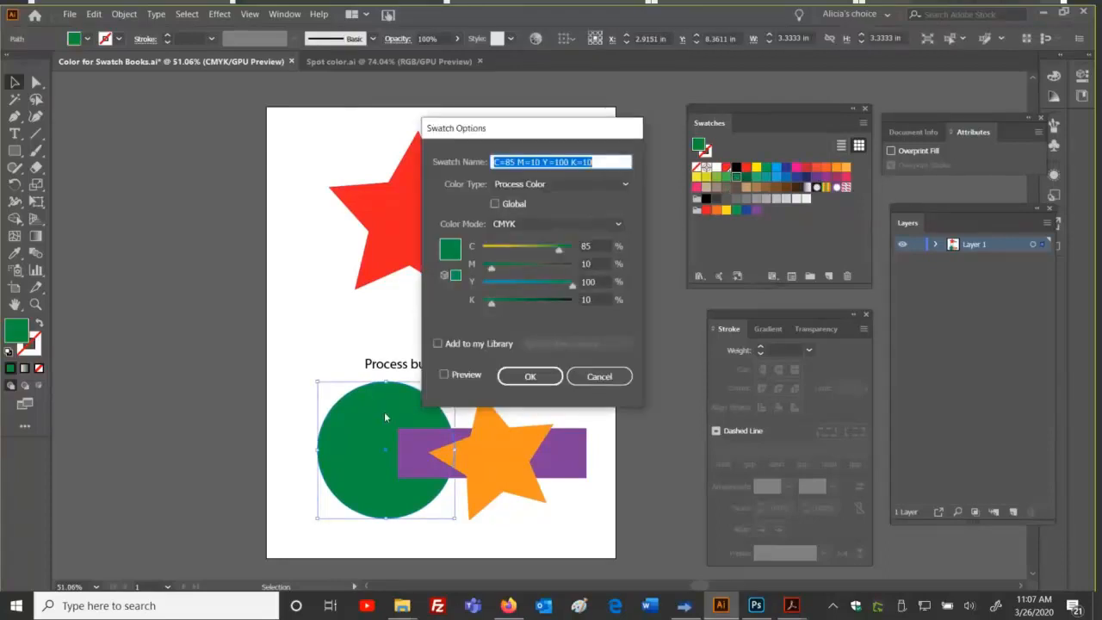
left_click(755, 605)
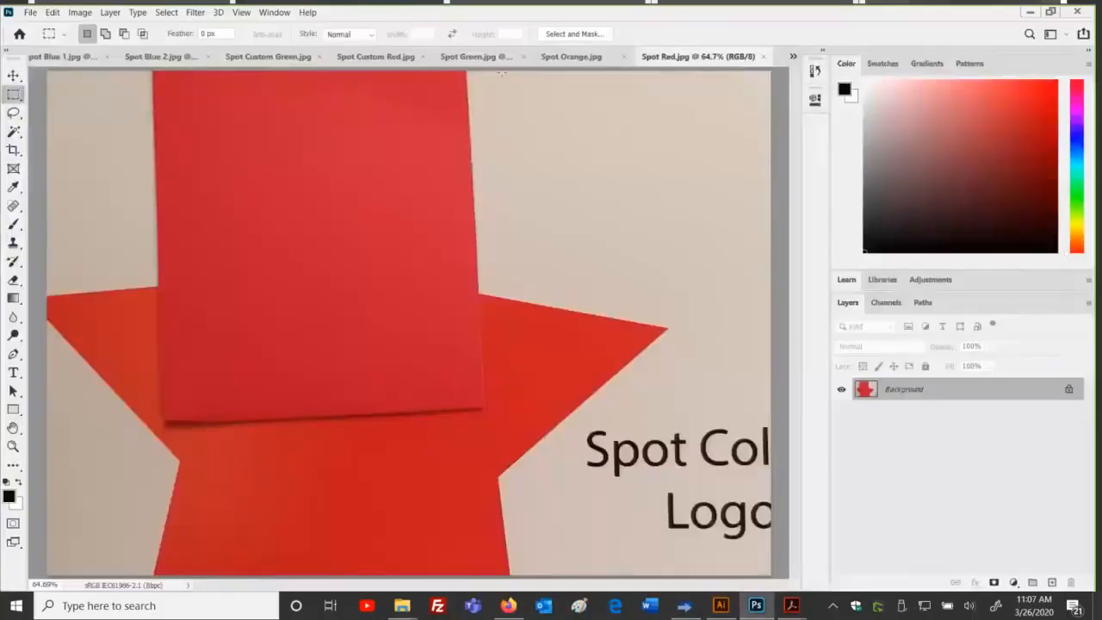
left_click(475, 56)
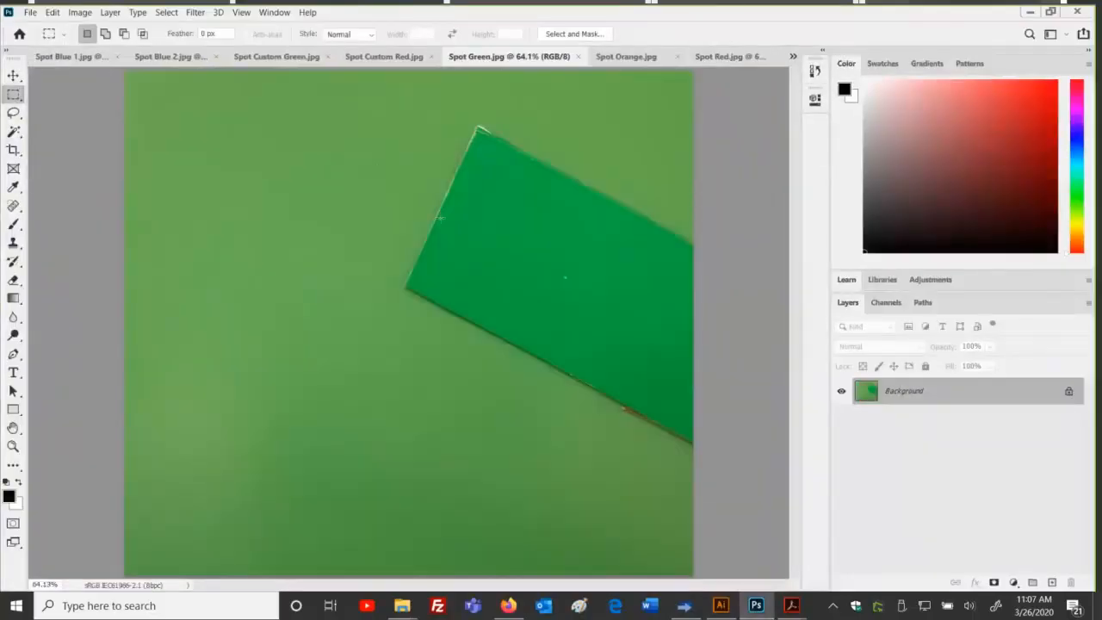
left_click(276, 55)
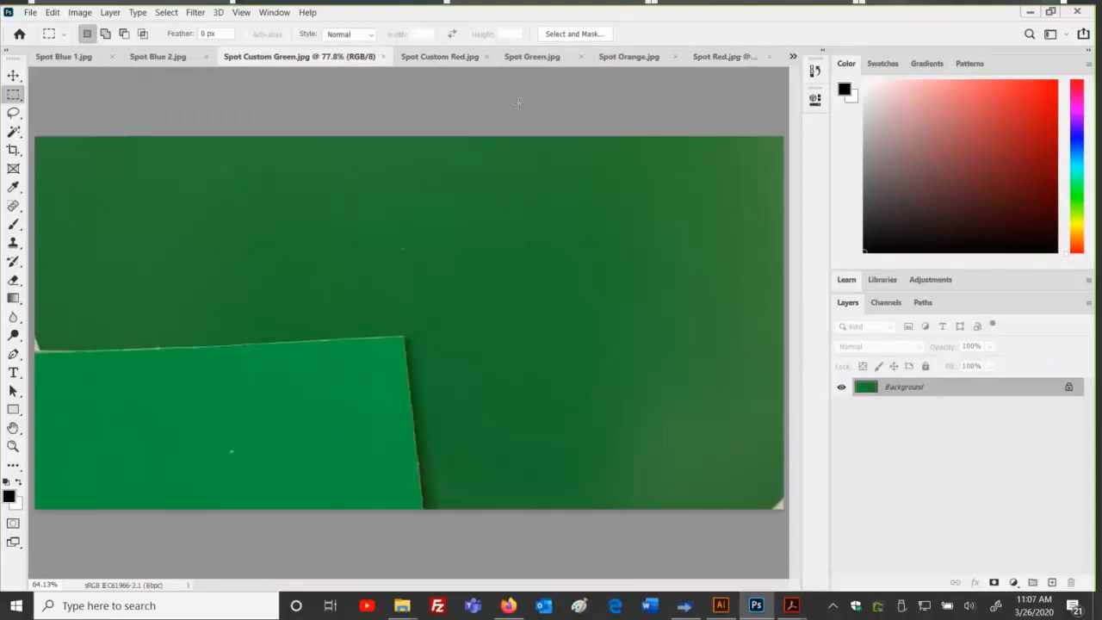
left_click(531, 56)
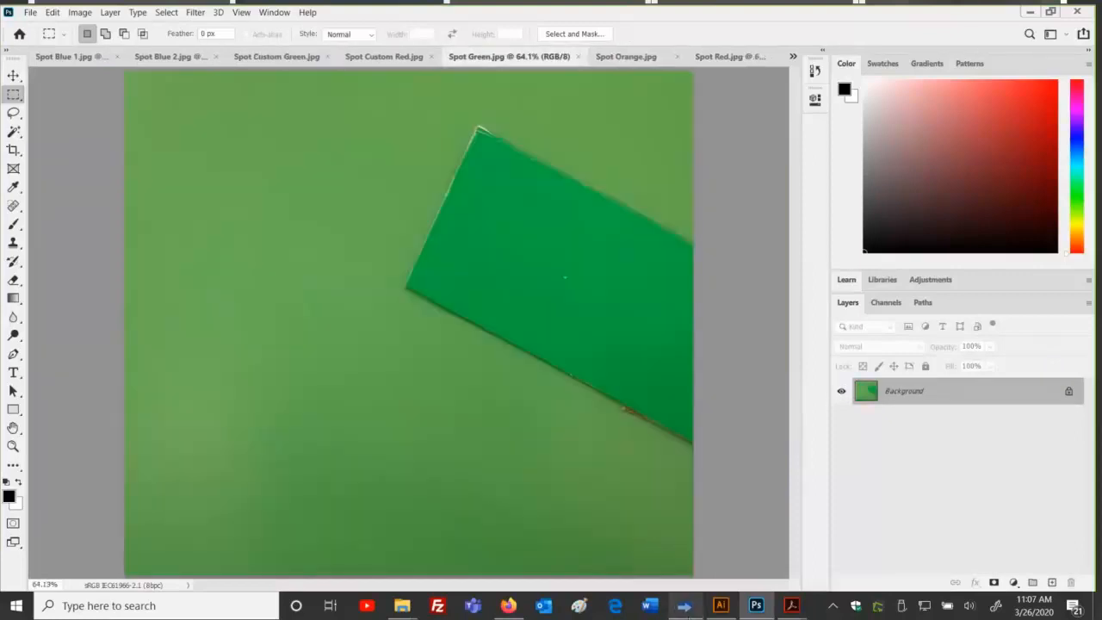
left_click(719, 610)
left_click(595, 246)
left_click(595, 263)
left_click(601, 282)
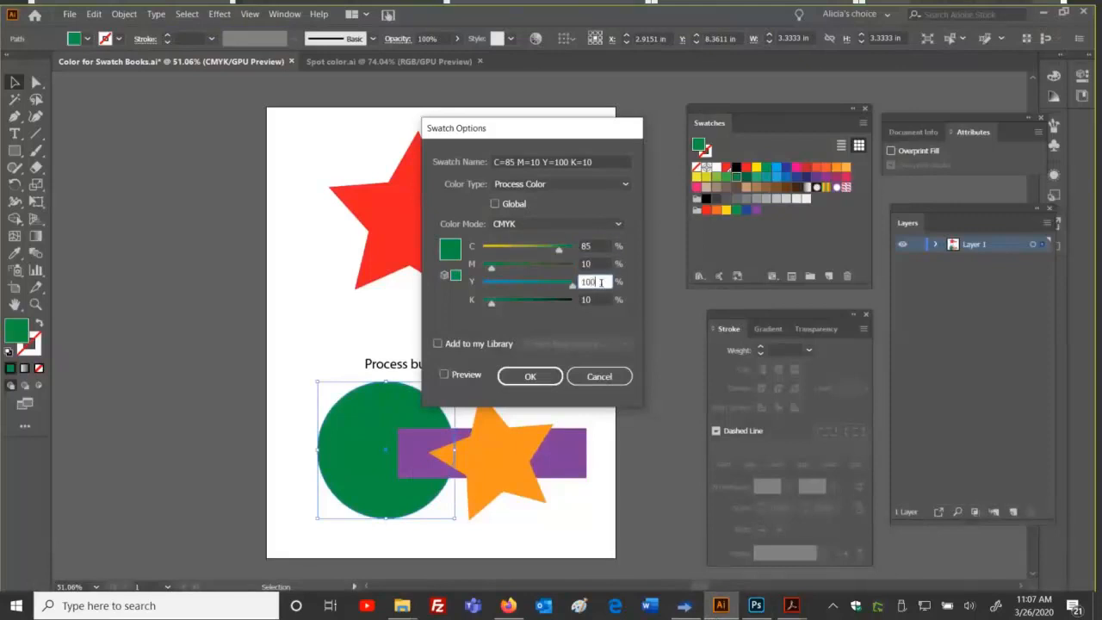
left_click(599, 246)
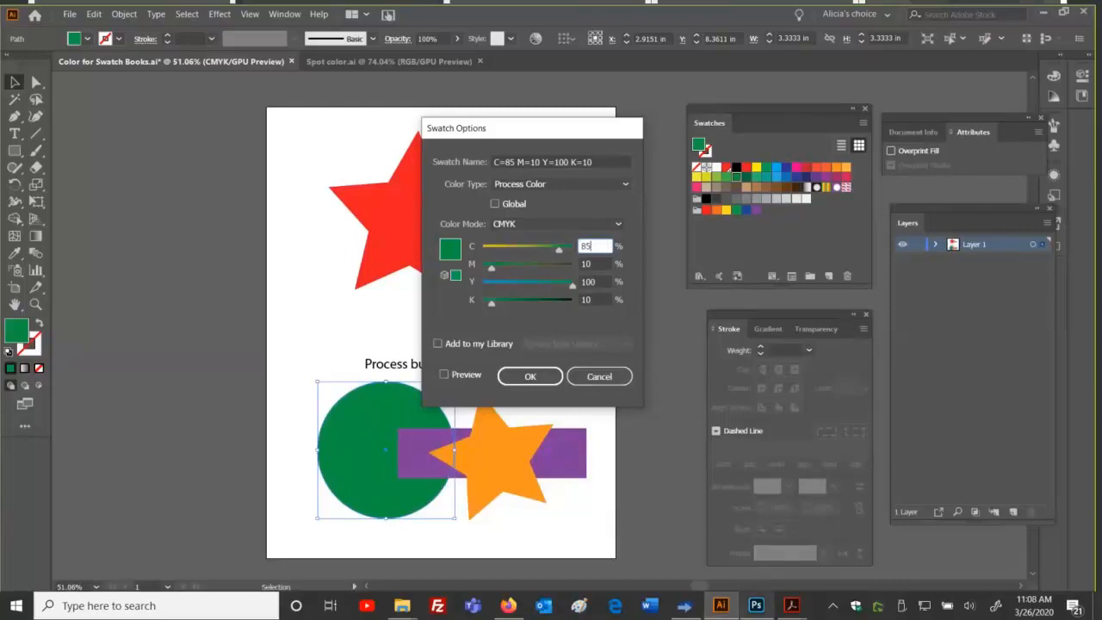
left_click(756, 605)
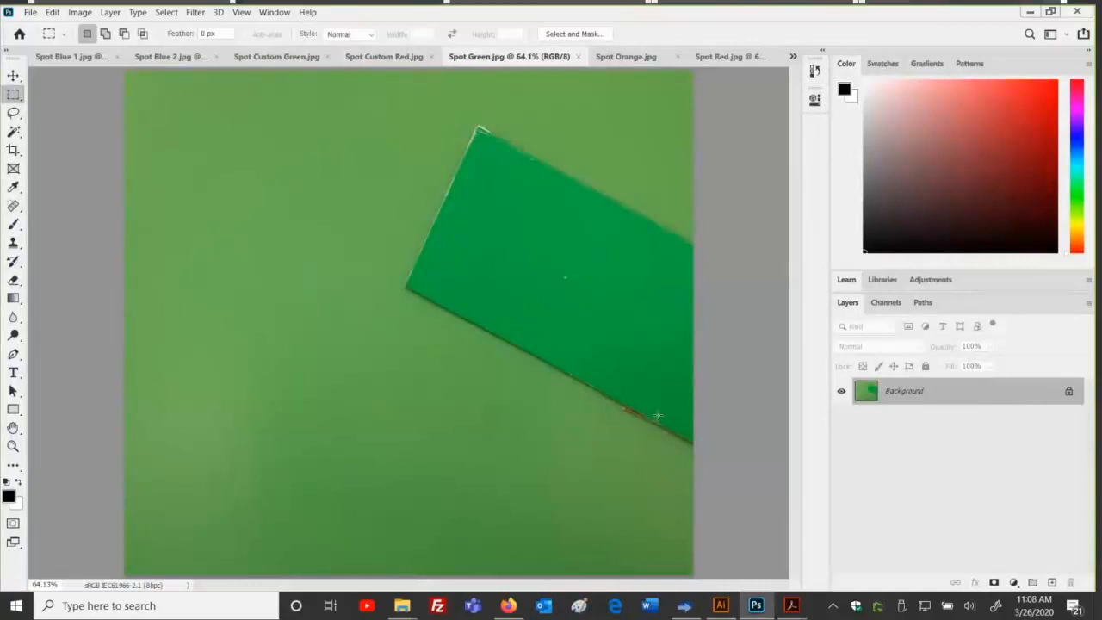
left_click(717, 608)
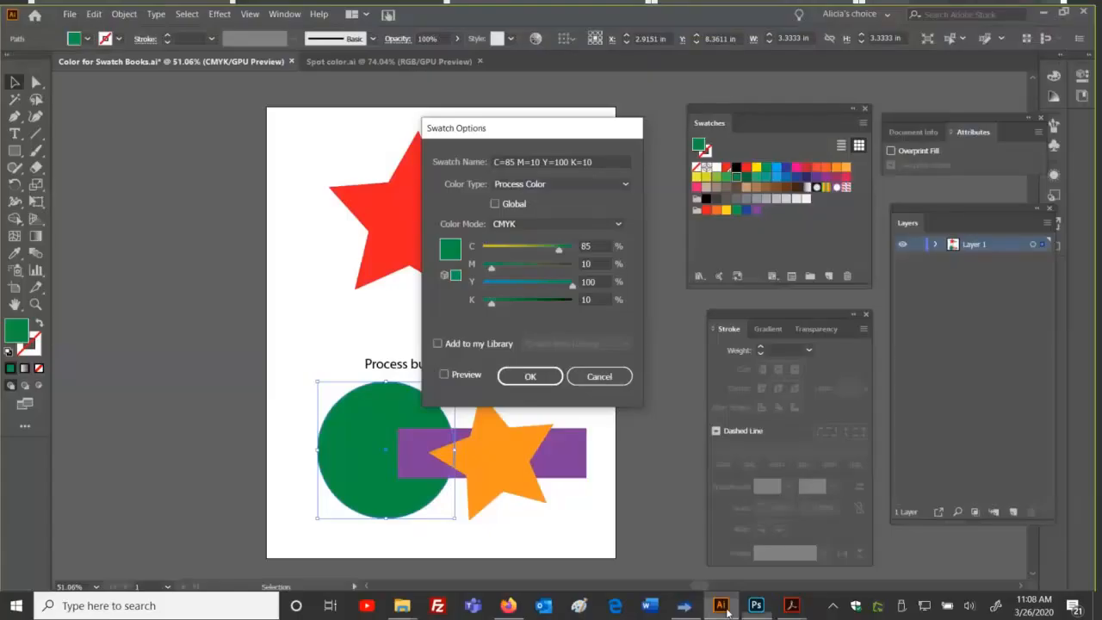
left_click(596, 379)
left_click(594, 385)
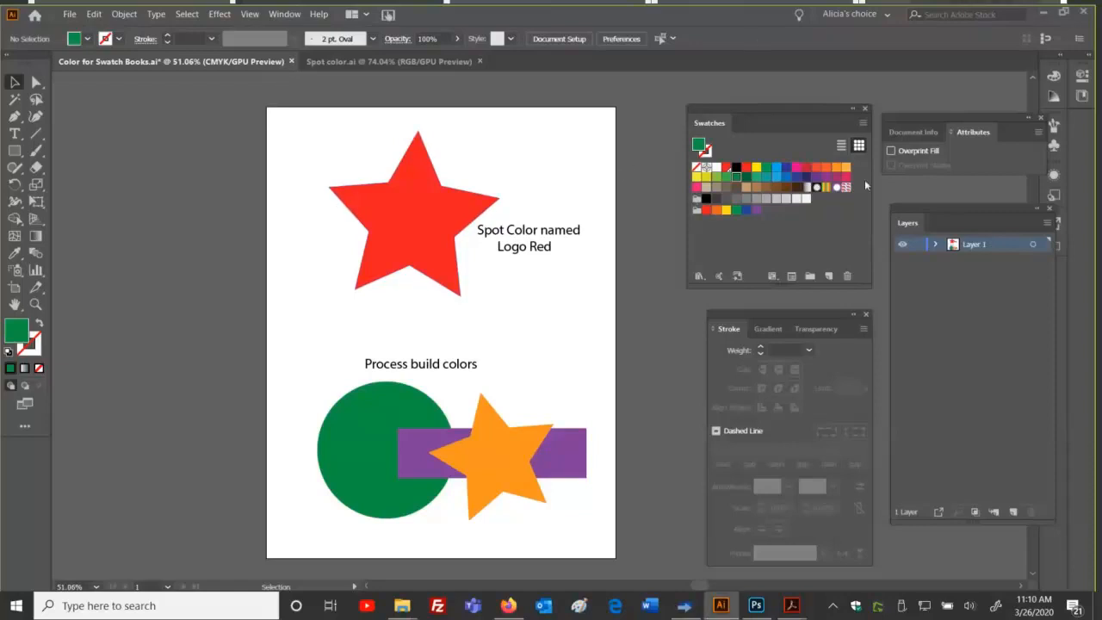
left_click(357, 414)
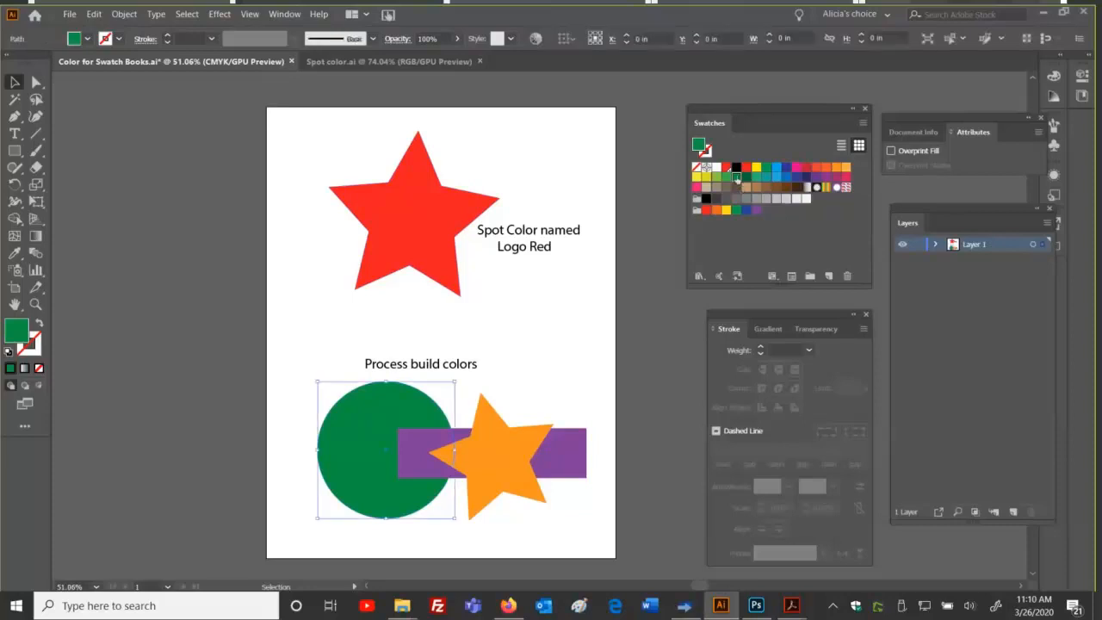
double_click(736, 179)
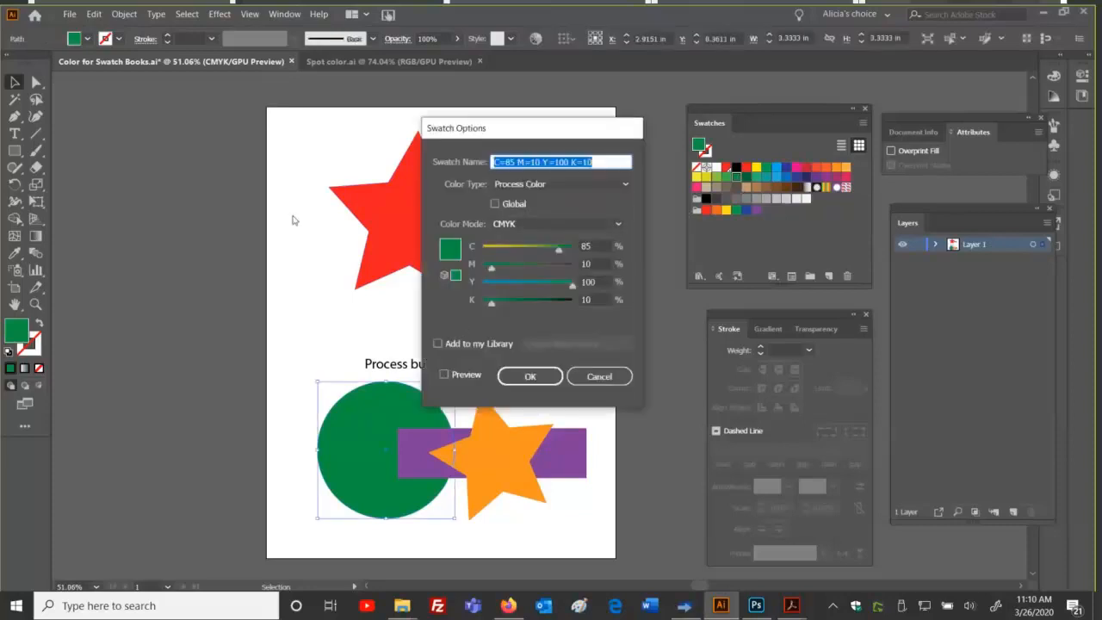
left_click(609, 376)
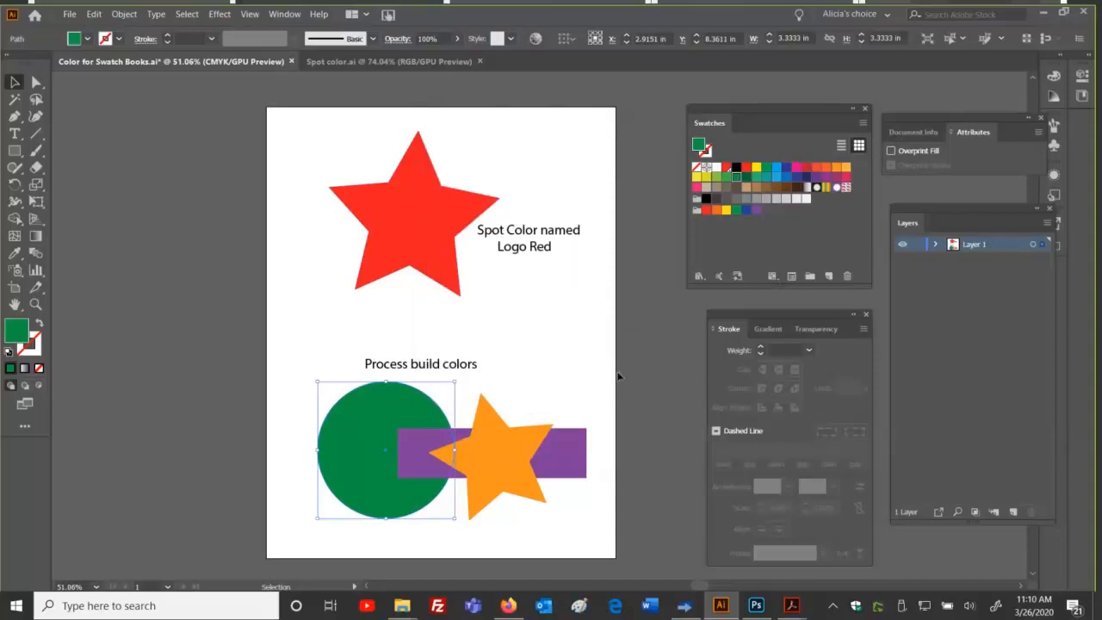
double_click(731, 181)
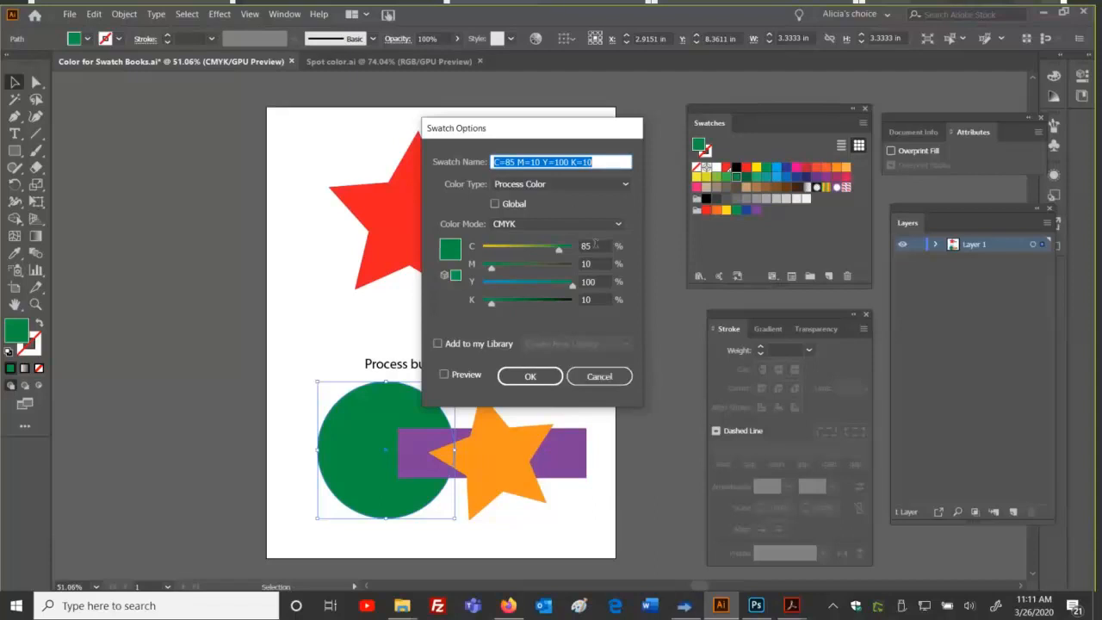
left_click(602, 377)
left_click(602, 378)
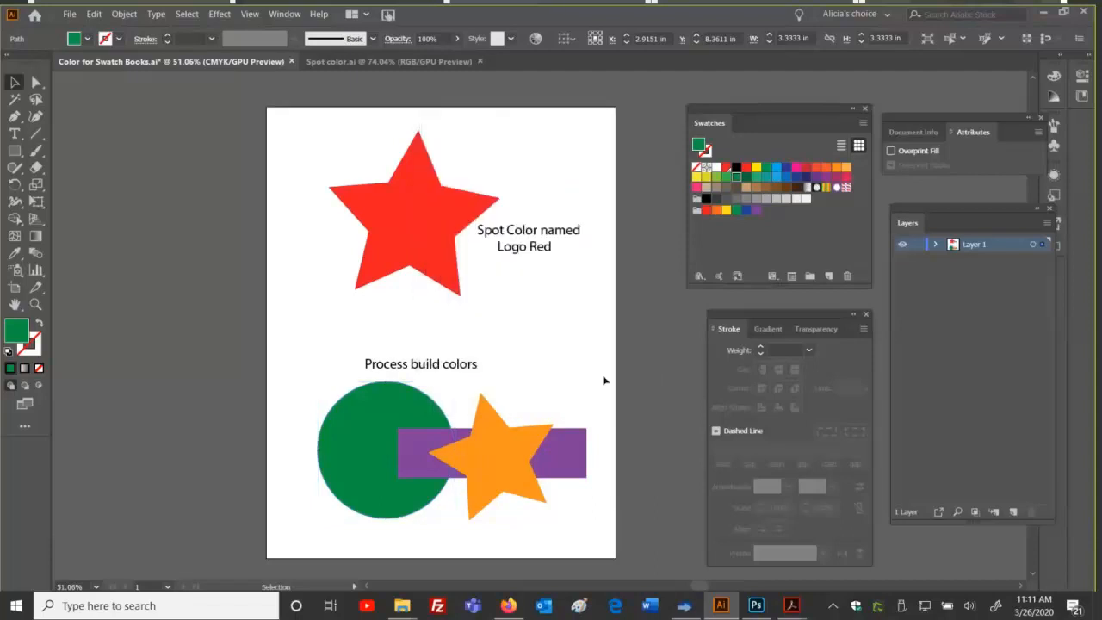
Step: Minimize Illustrator and open Thrive's Swatch Books dialog for the Canon_iPF6450 printer
left_click(1043, 14)
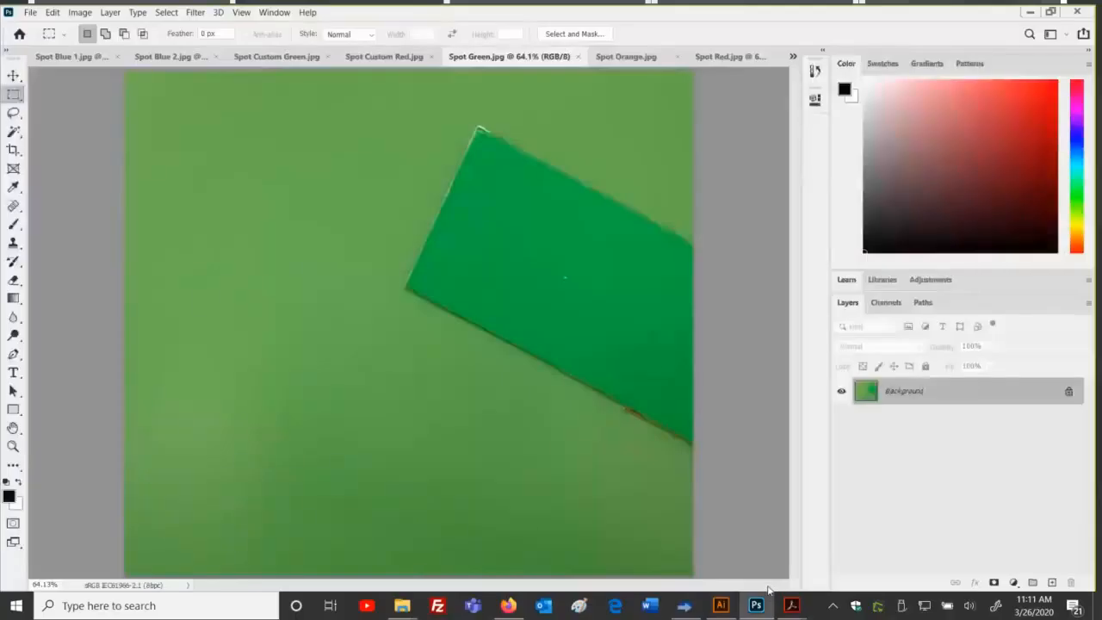
left_click(689, 608)
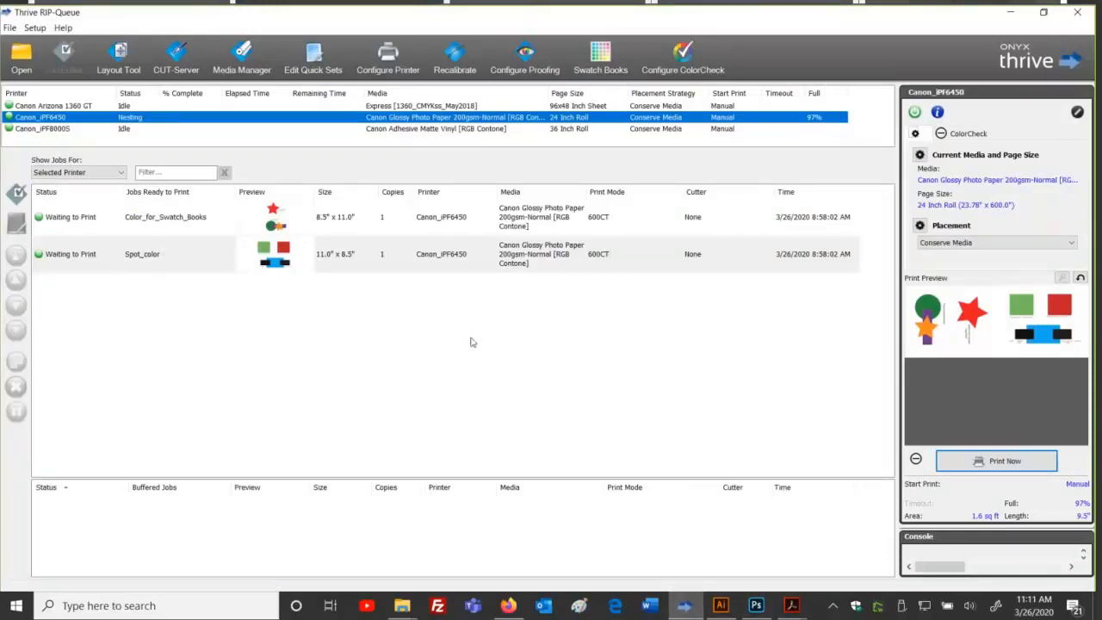
left_click(601, 57)
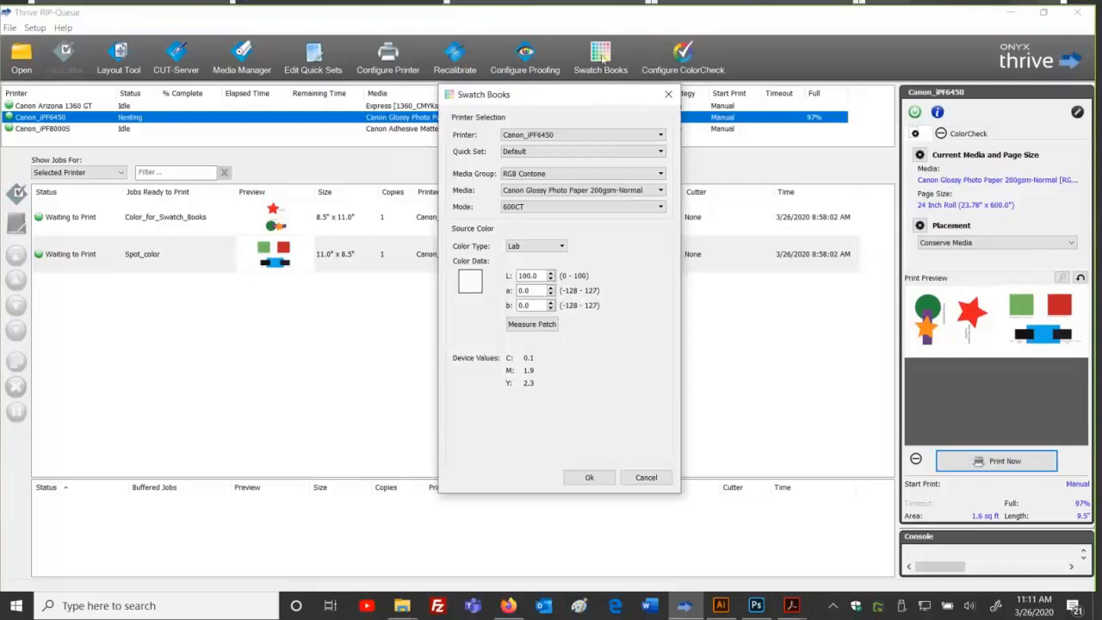
Step: Keep Canon_iPF6450, Default quick set, RGB Contone, Canon glossy photo paper and 600CT
left_click(582, 134)
left_click(598, 151)
left_click(598, 152)
left_click(598, 162)
left_click(616, 174)
left_click(616, 183)
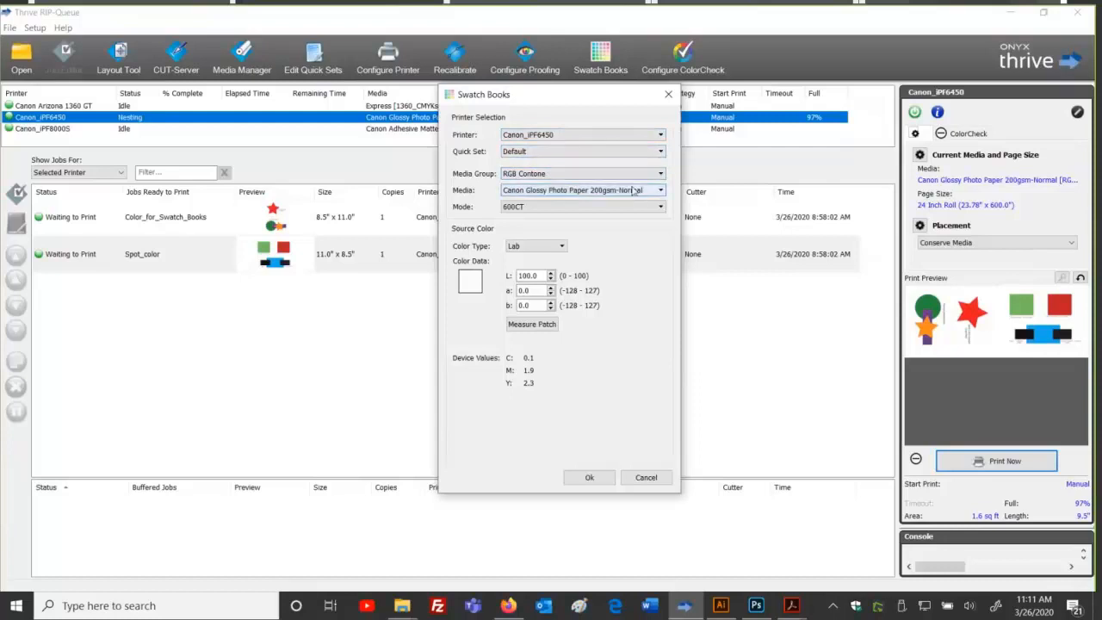
left_click(634, 190)
left_click(634, 190)
left_click(575, 210)
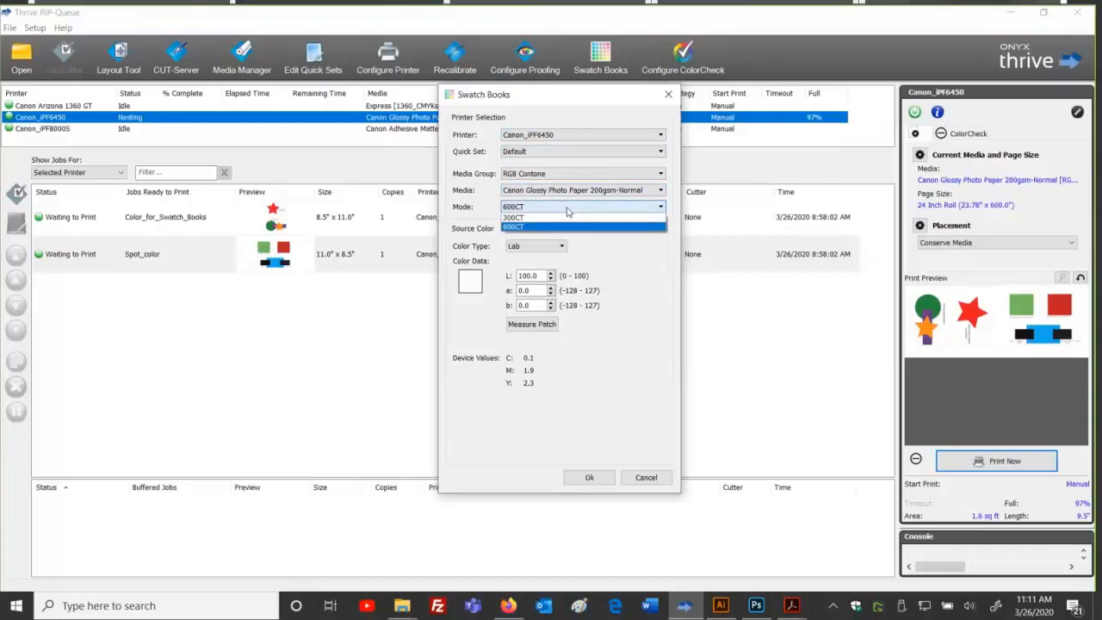
left_click(569, 210)
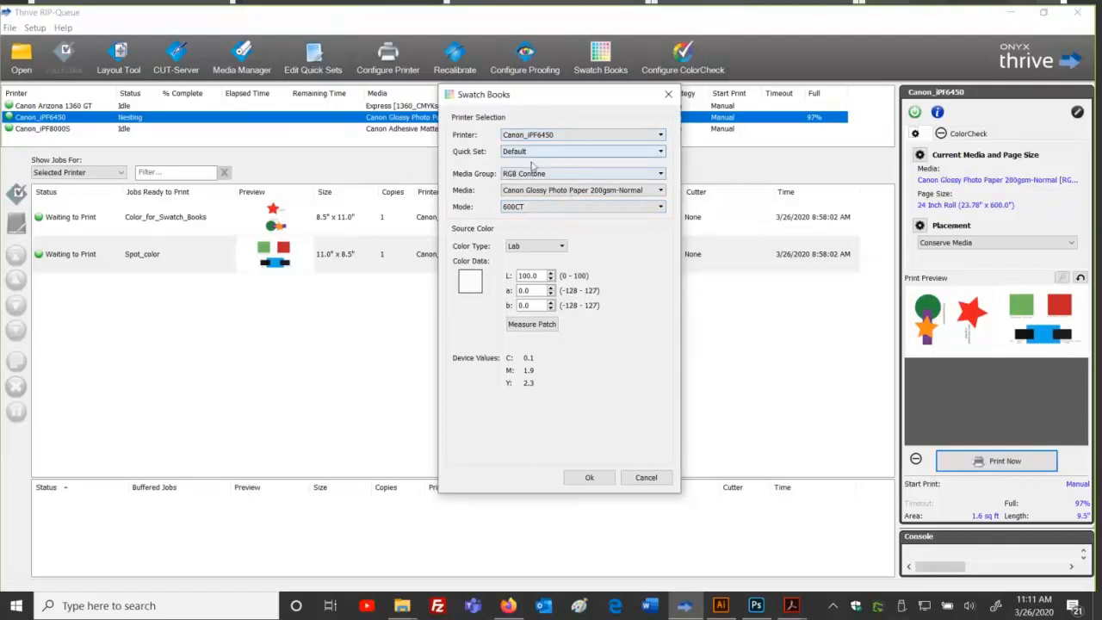
Step: Open the source Color Type list to review the available colour types
left_click(559, 246)
left_click(561, 246)
left_click(563, 247)
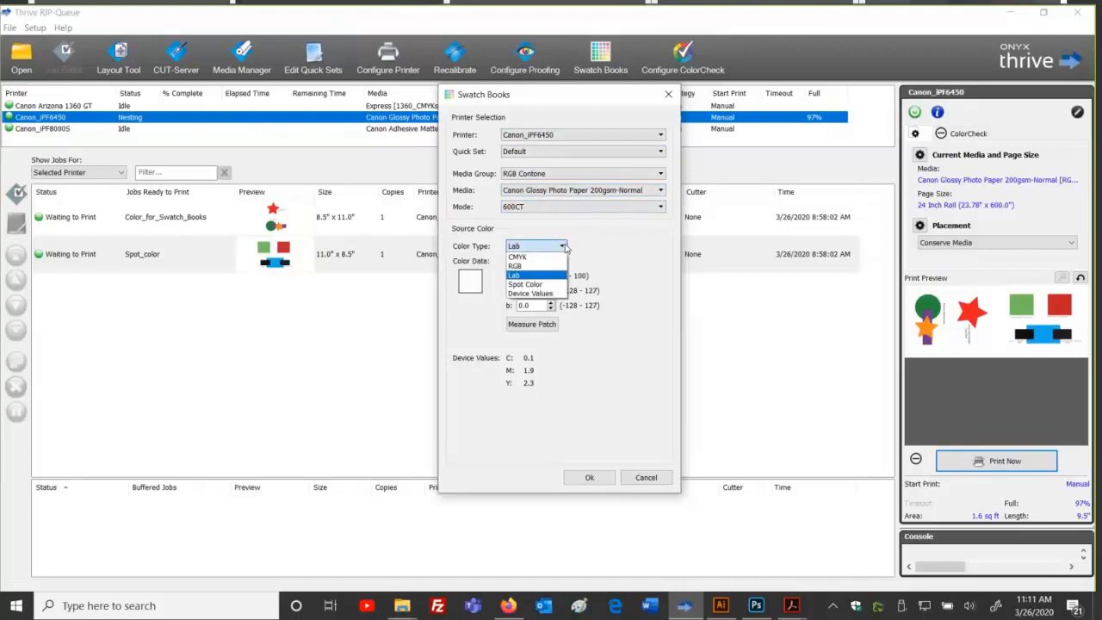
Step: Set the source colour type to CMYK and step through the C, M, Y, K fields
left_click(518, 256)
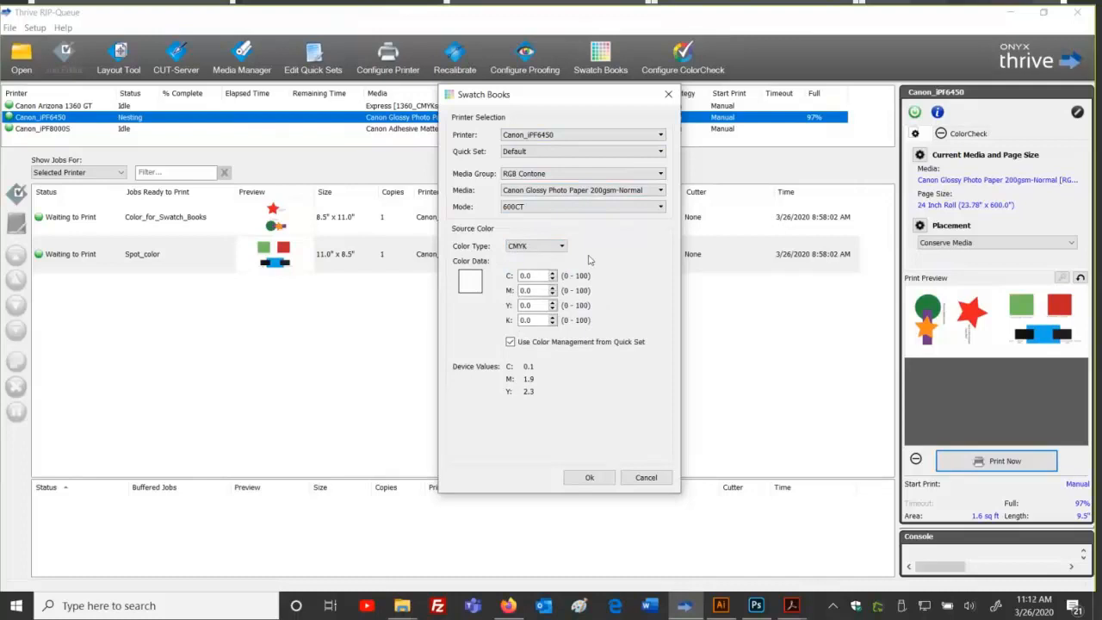
left_click(541, 275)
key("Tab")
key("Tab")
key("Tab")
Step: Try RGB as the source type, return to Lab, then bring up Spot Green in Photoshop
left_click(560, 248)
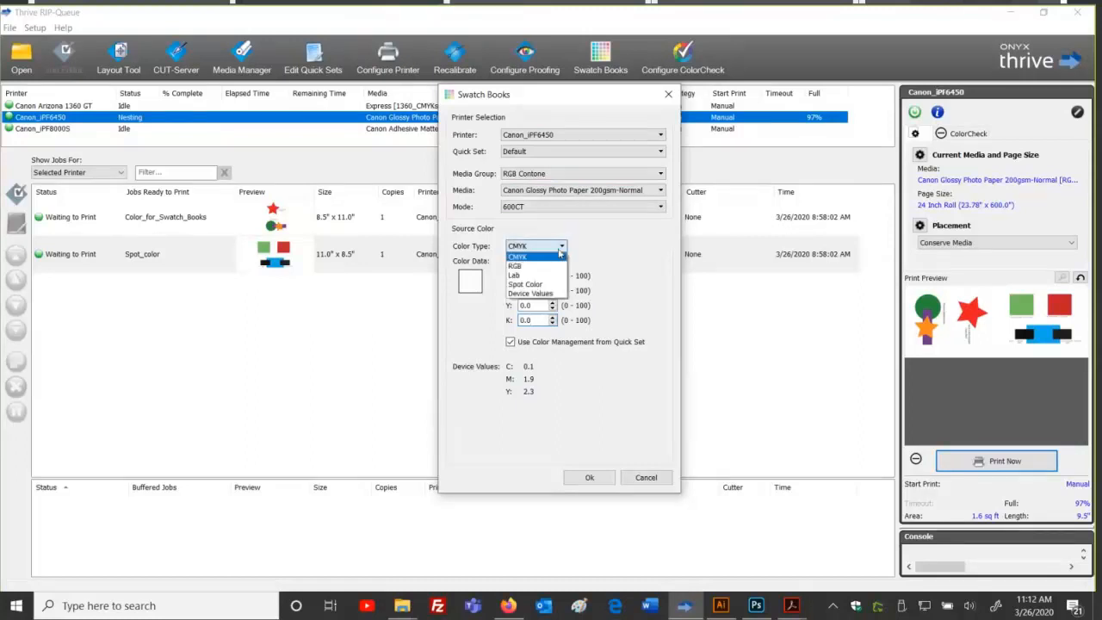
left_click(521, 266)
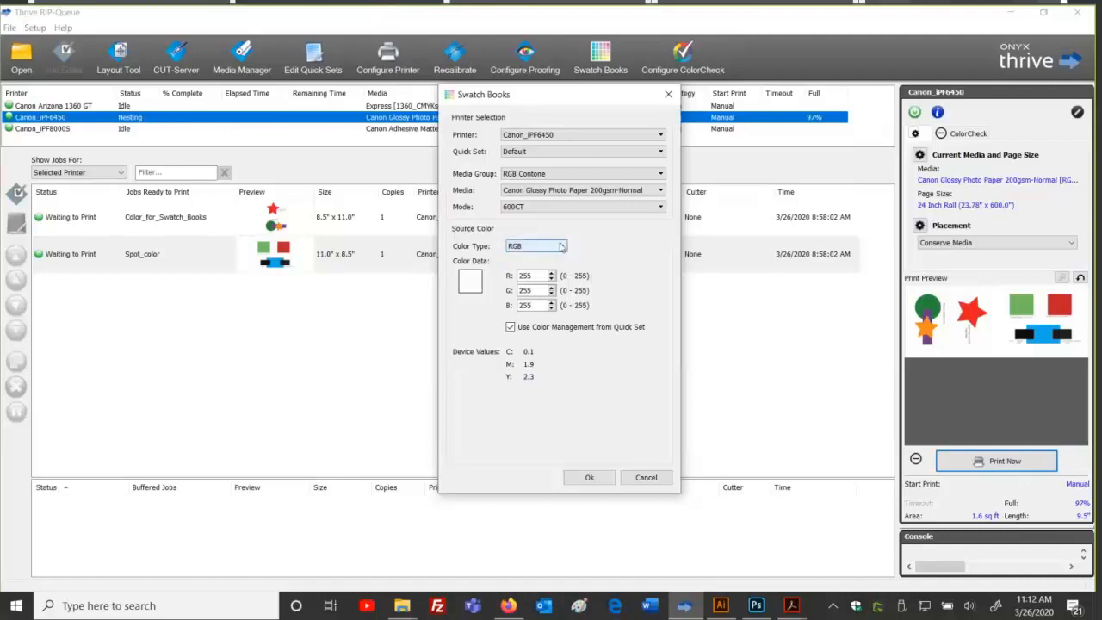
left_click(561, 247)
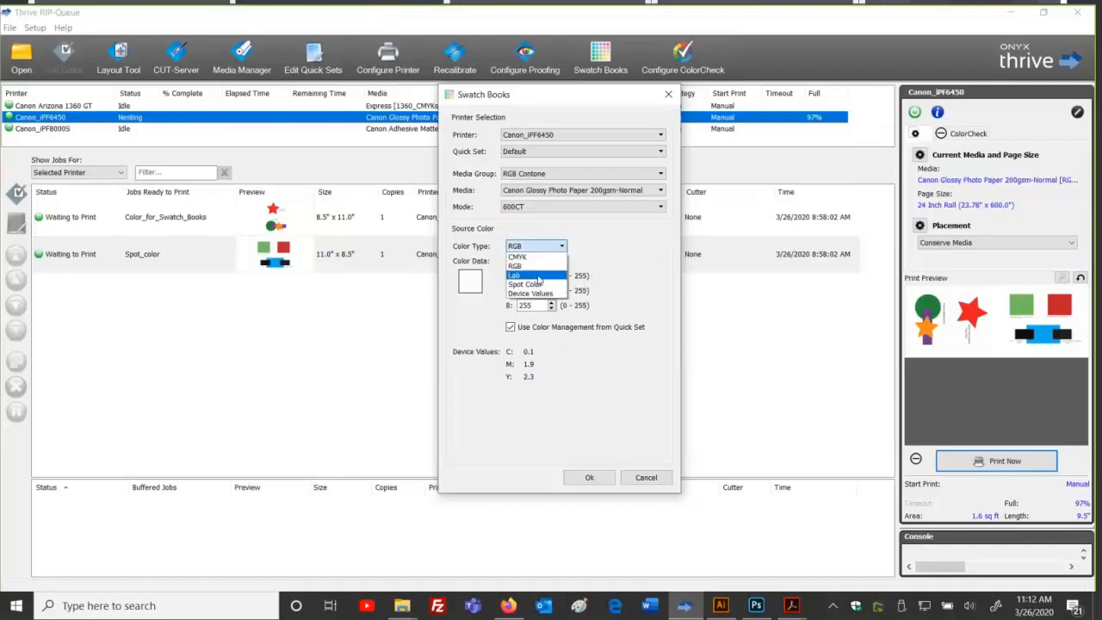
left_click(537, 278)
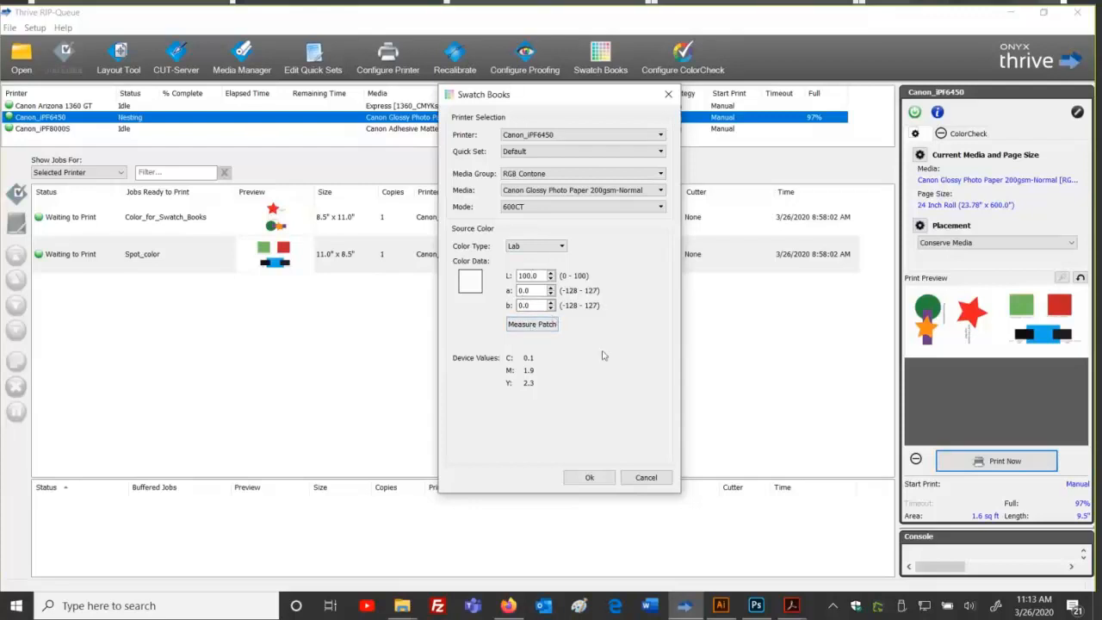
left_click(755, 605)
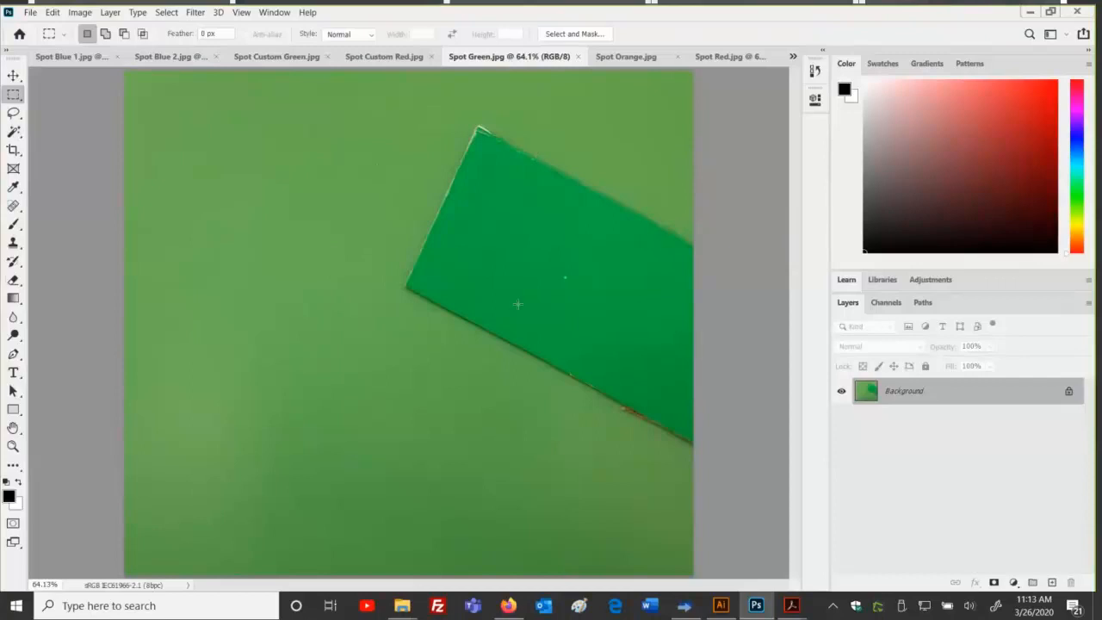
Step: Draw a rectangular marquee over the dark green strip in Spot Green.jpg, then deselect it
left_click_drag(480, 196, 596, 320)
left_click(596, 319)
Step: Back in Thrive's Swatch Books, change the source colour type from Lab to Spot Color
key("alt+Tab")
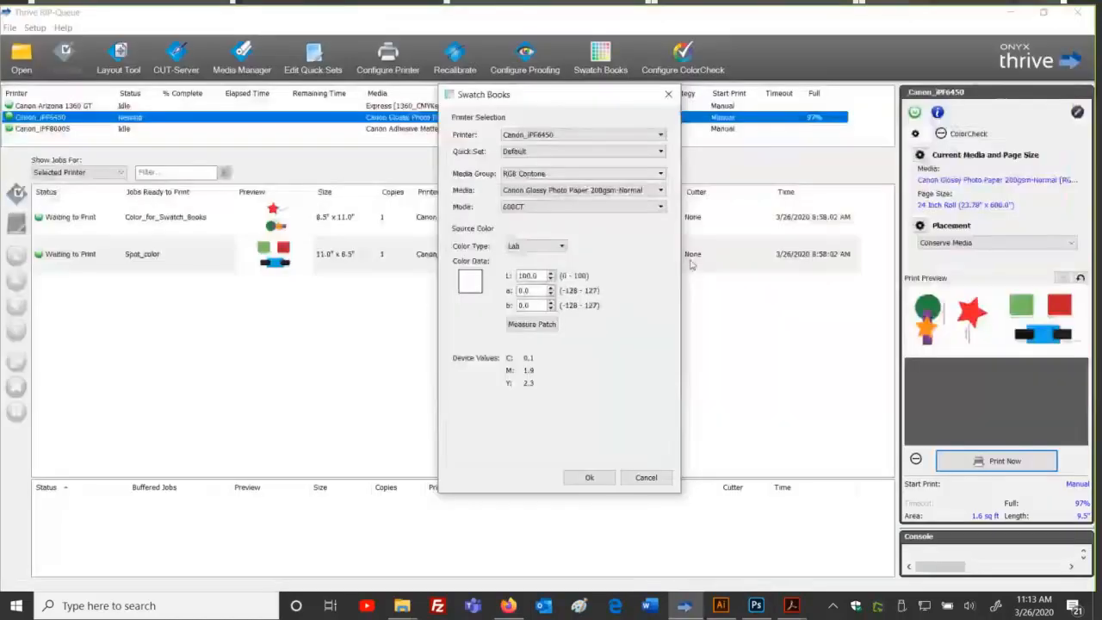
left_click(556, 248)
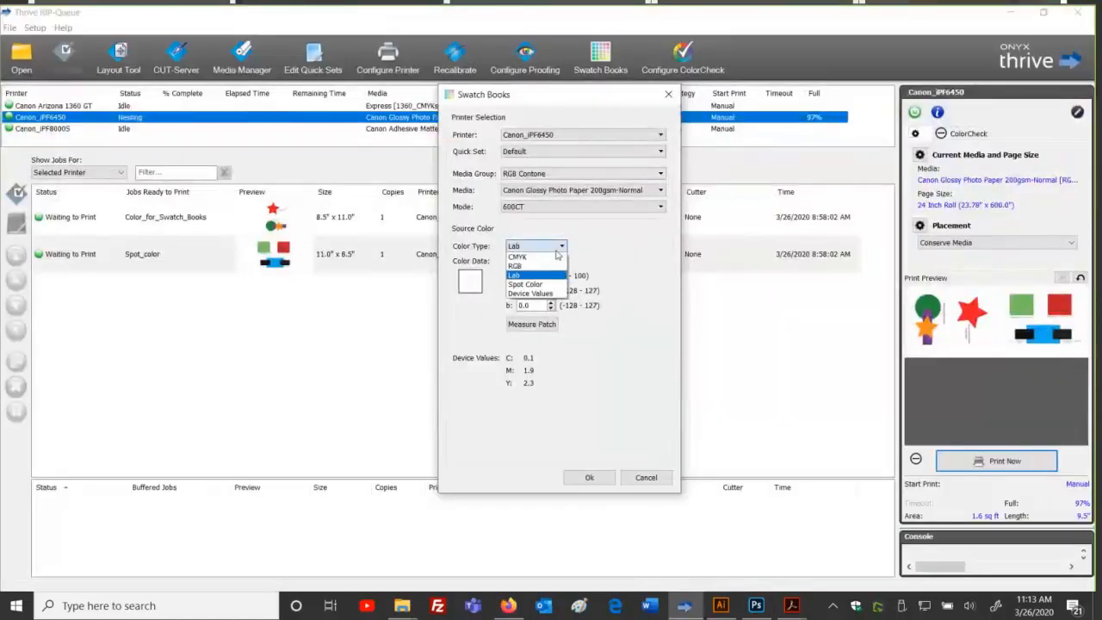
left_click(540, 275)
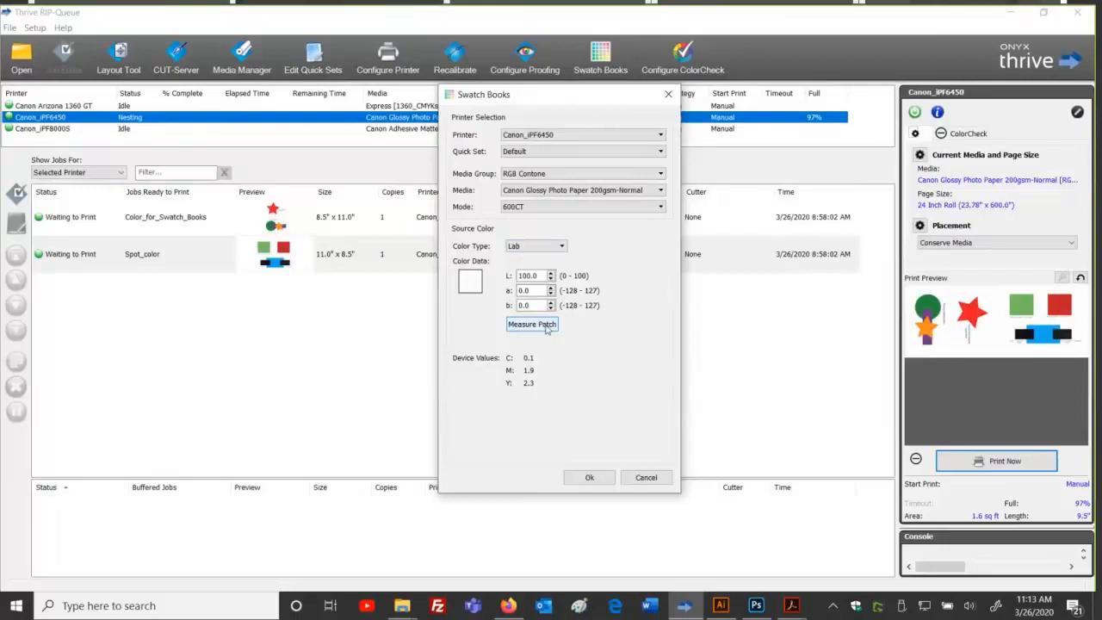
left_click(538, 247)
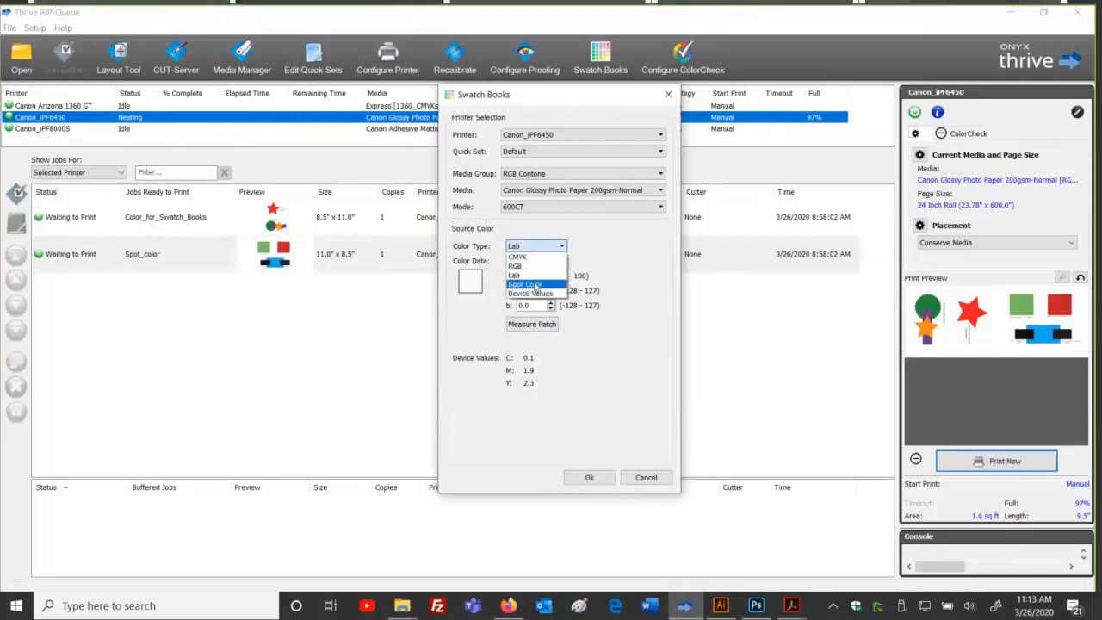
left_click(535, 285)
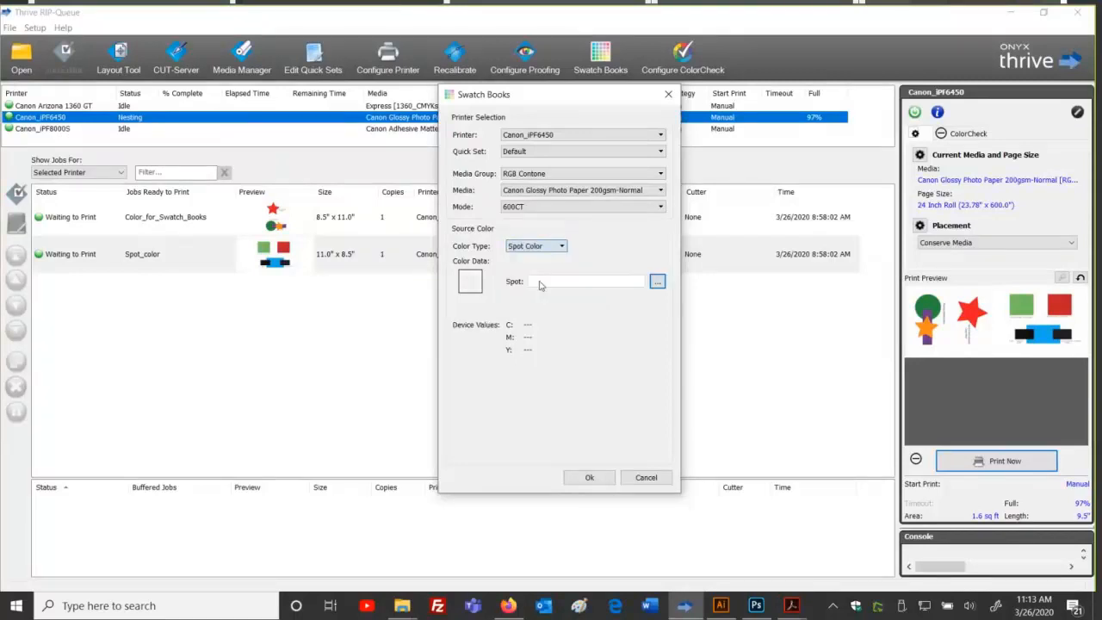
Step: Filter the named spot colours for 185 and choose PANTONE 185 C
left_click(657, 284)
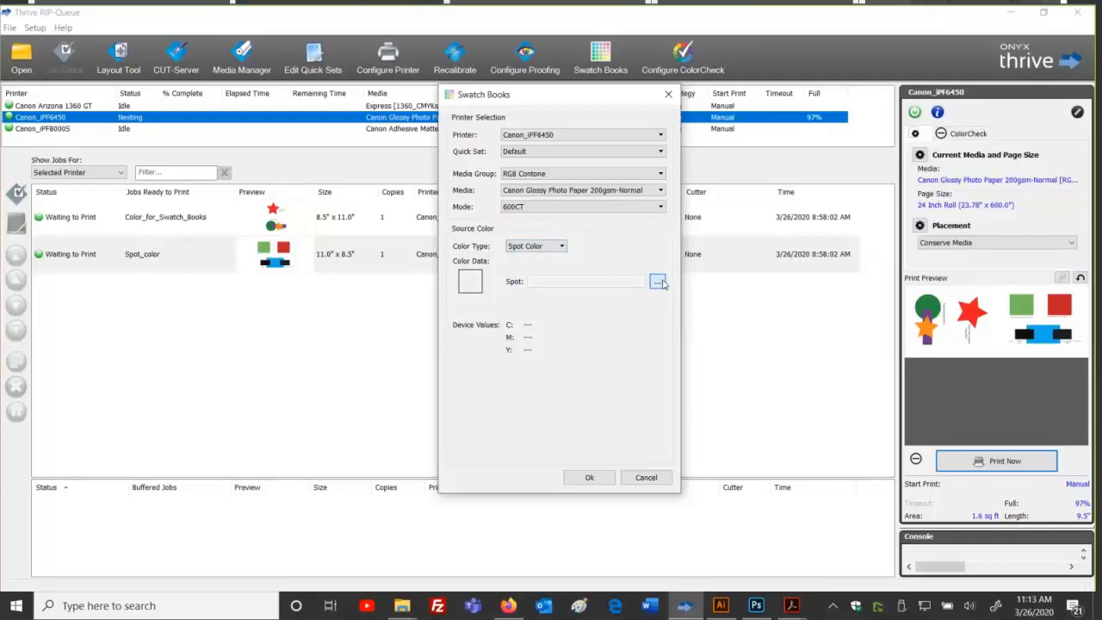
left_click(644, 204)
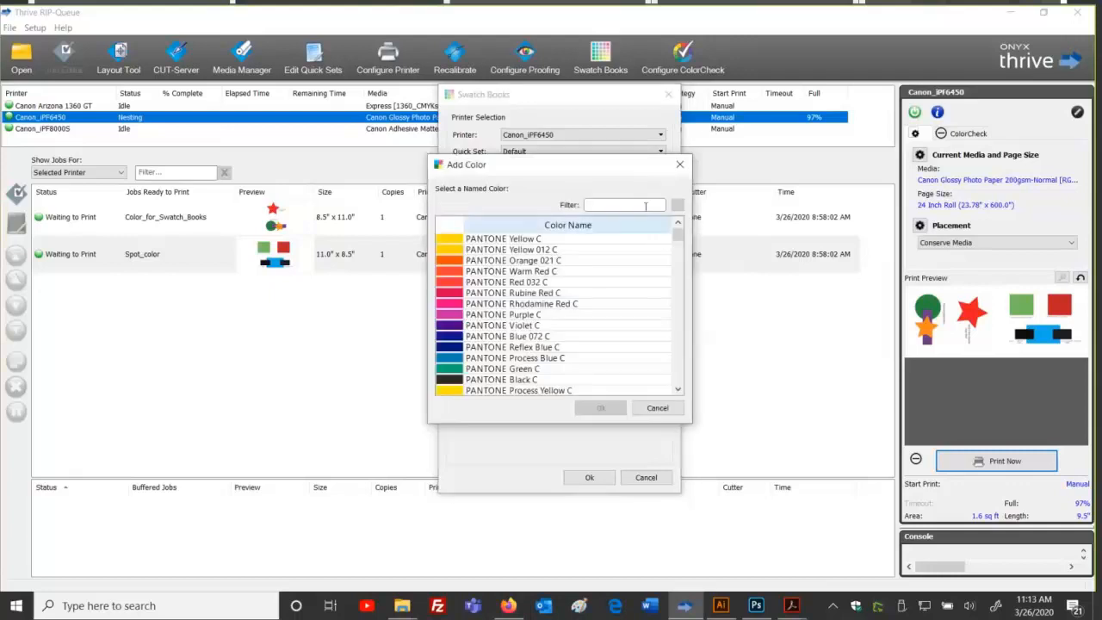
type("185")
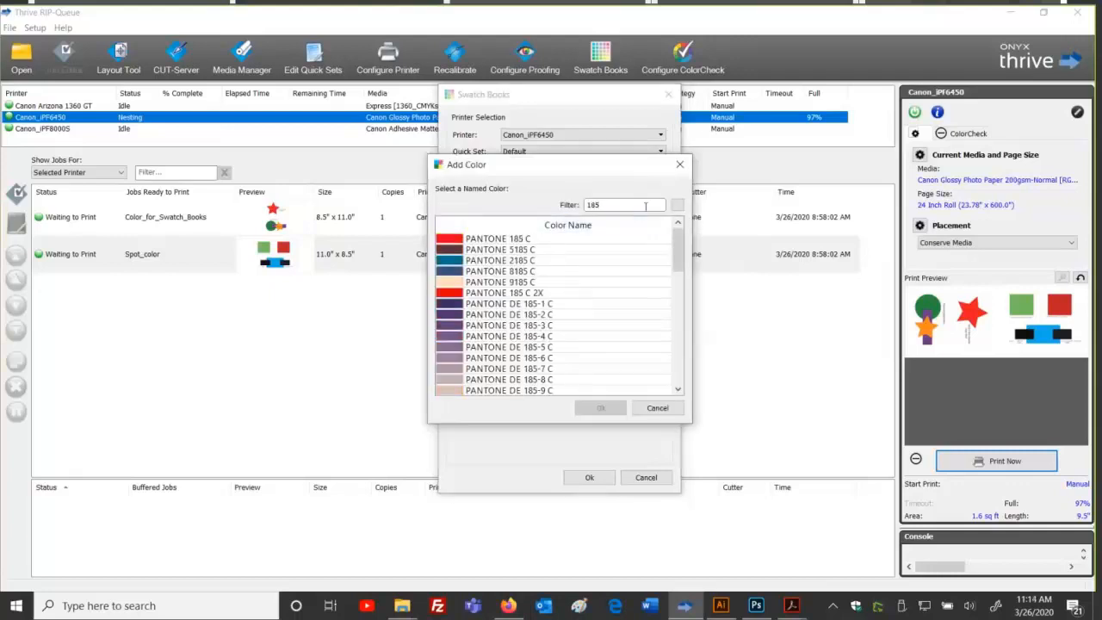
left_click(531, 242)
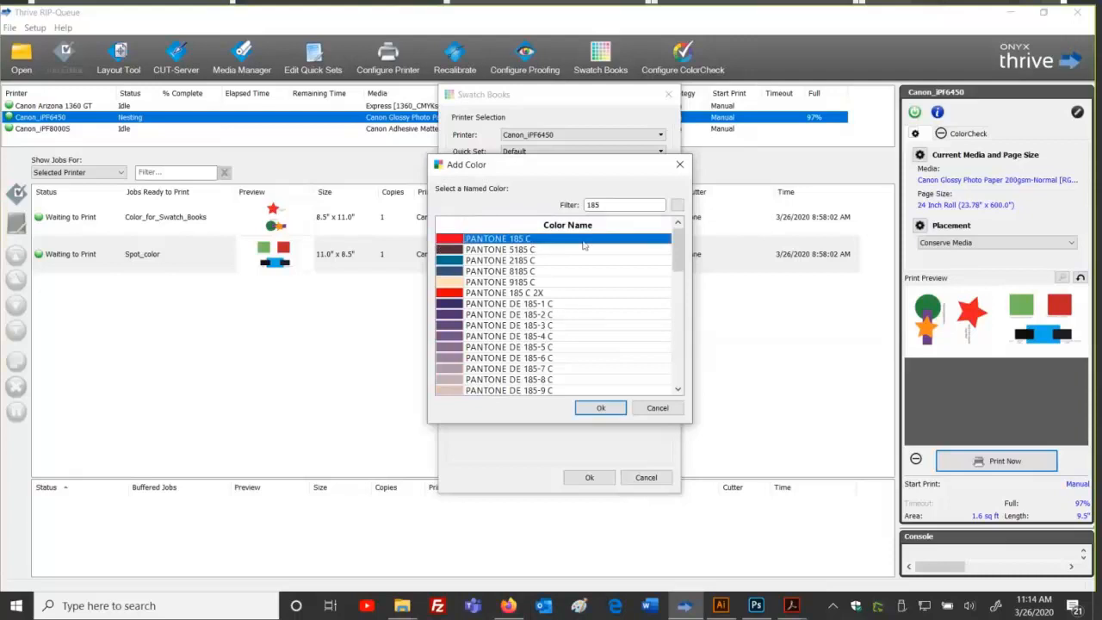
left_click(600, 408)
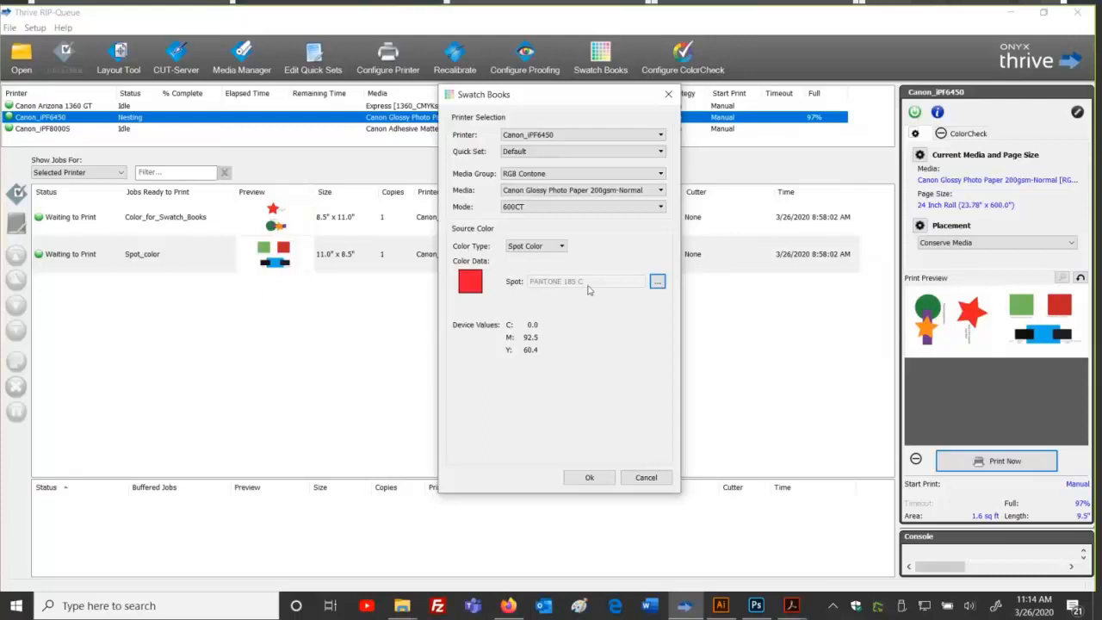
Step: Try Device Values as the source colour type, then return to Spot Color
left_click(560, 247)
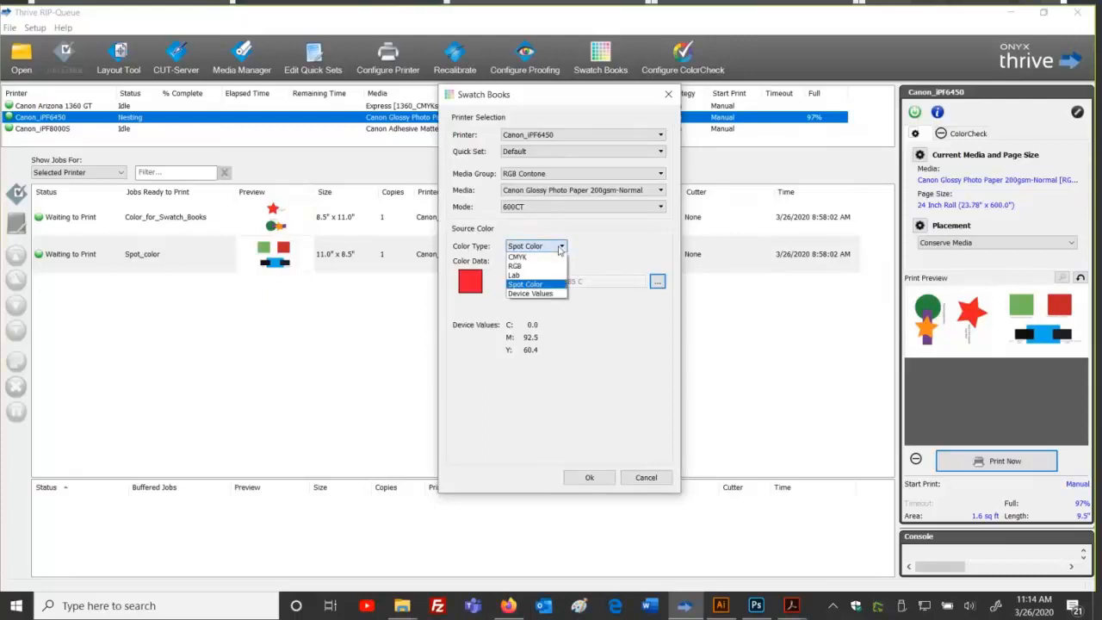
left_click(555, 284)
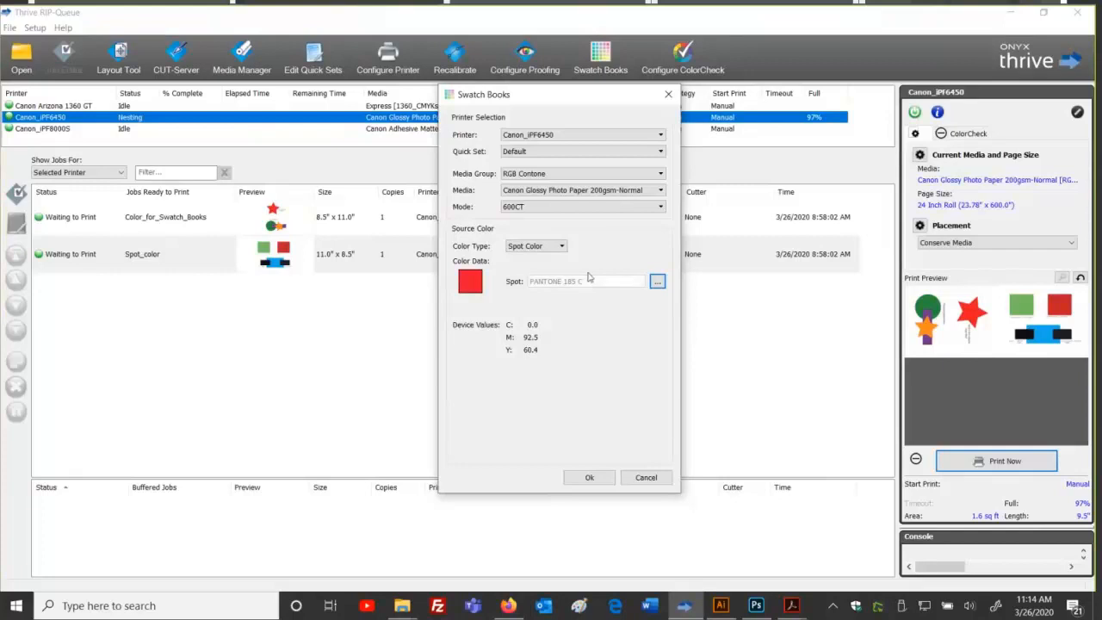
left_click(534, 246)
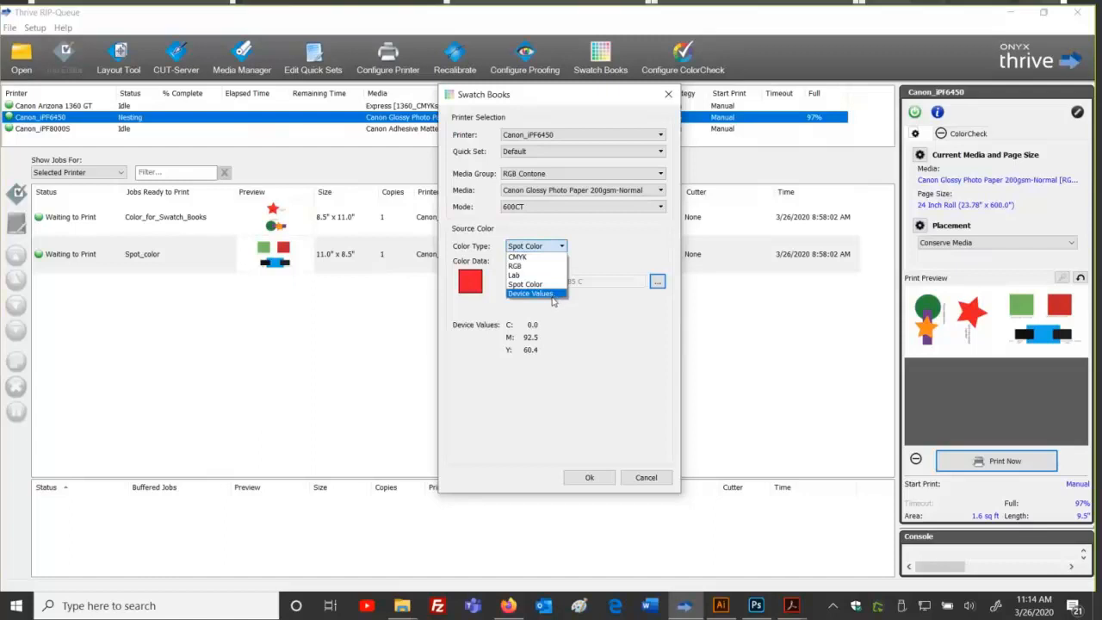
left_click(553, 294)
left_click(542, 246)
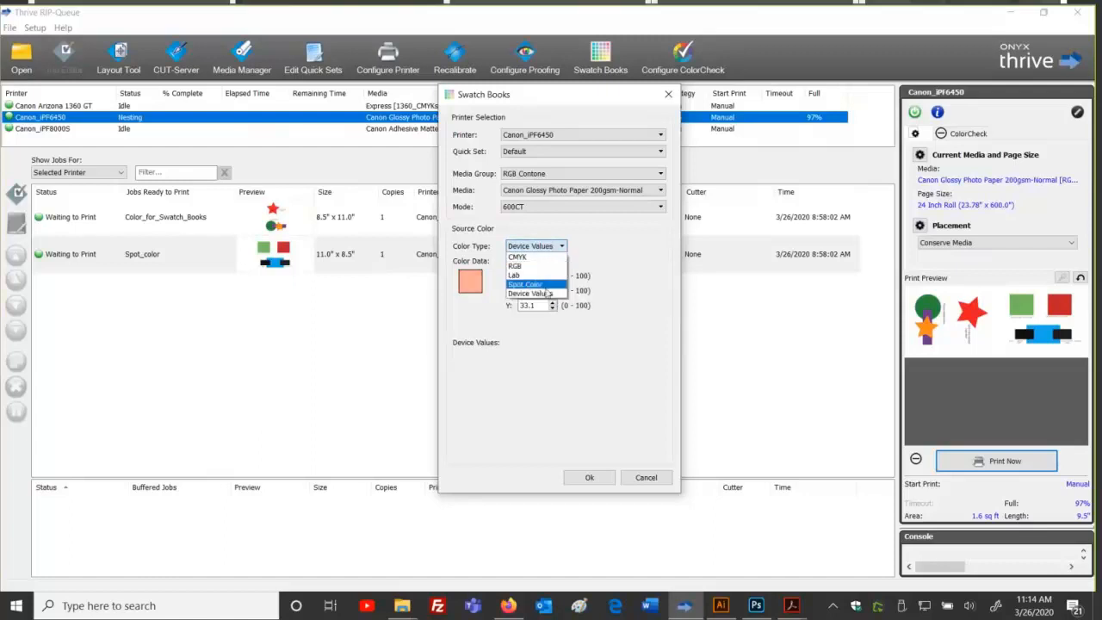
left_click(545, 285)
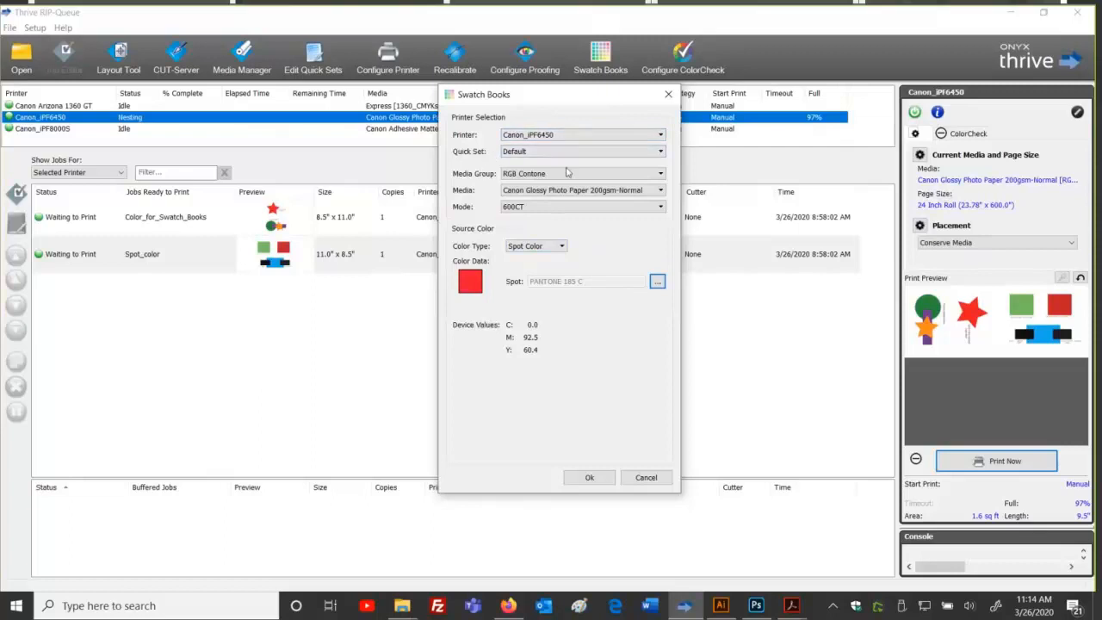
Step: Keep the glossy photo paper, 600CT mode and Spot Color, then confirm to open Swatch Generation
left_click(544, 191)
left_click(539, 198)
left_click(539, 207)
left_click(539, 209)
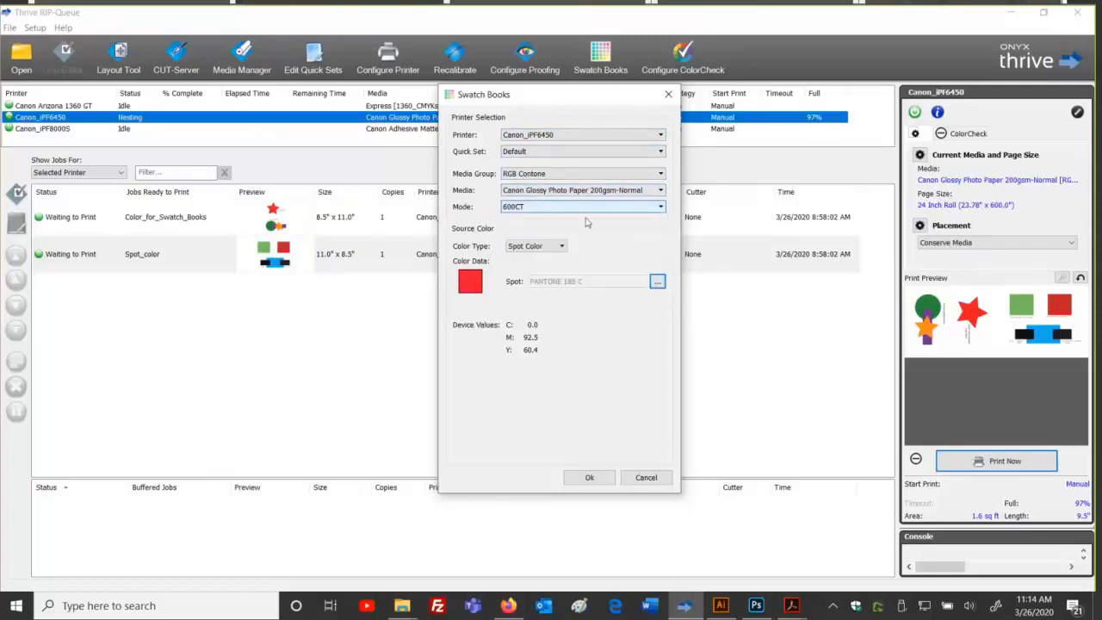
left_click(536, 248)
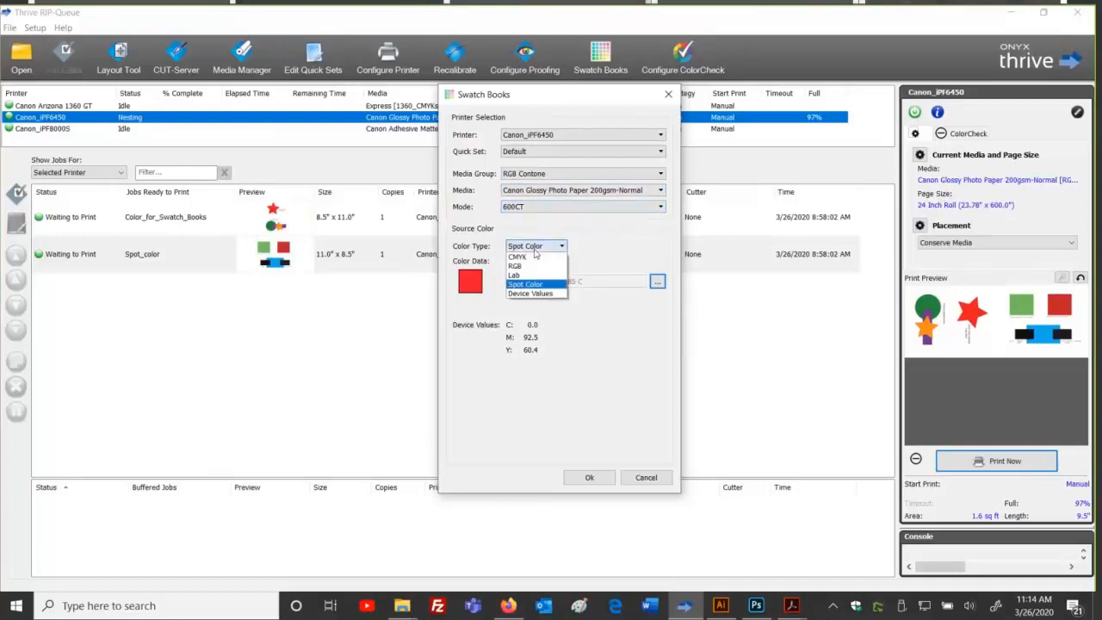
left_click(535, 283)
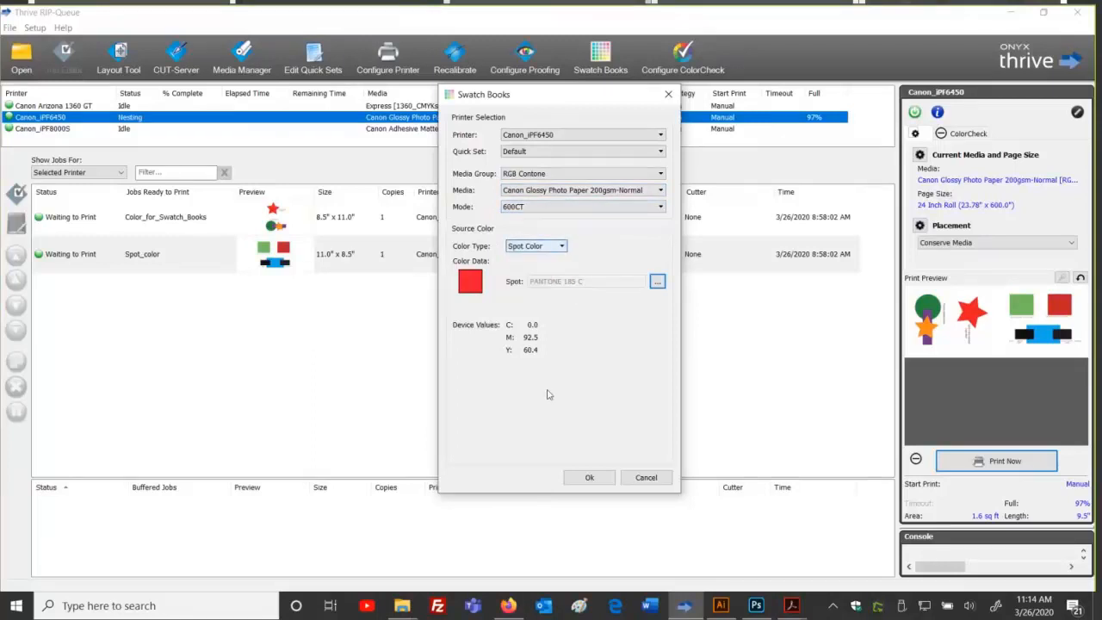
left_click(585, 477)
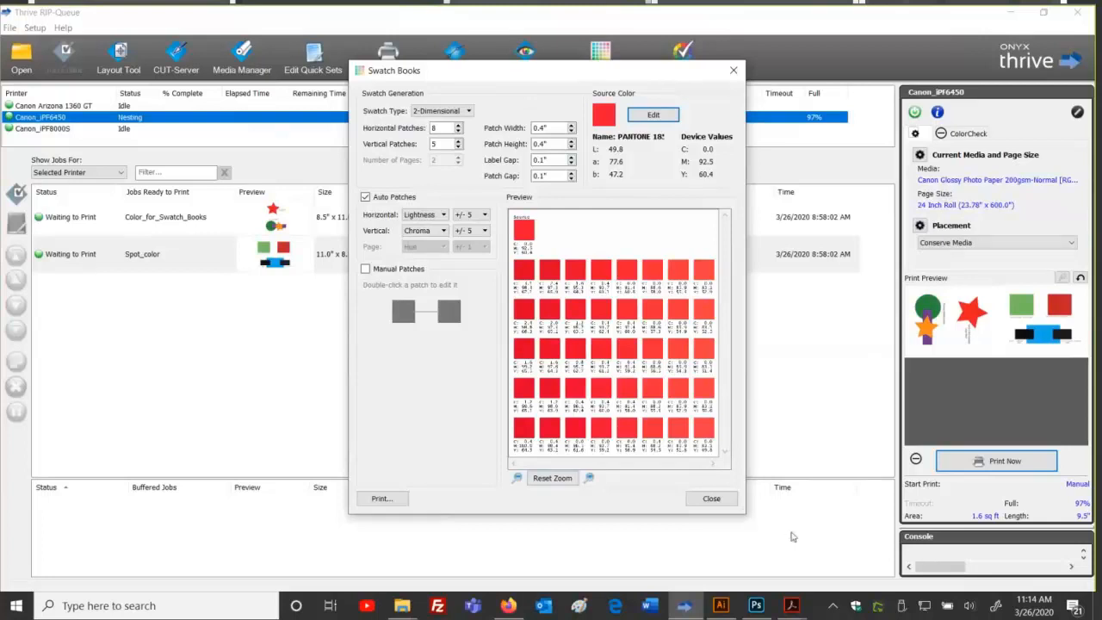
Step: Enlarge the Swatch Books window and set patch width and height to 1.0 inch
left_click_drag(791, 536, 791, 534)
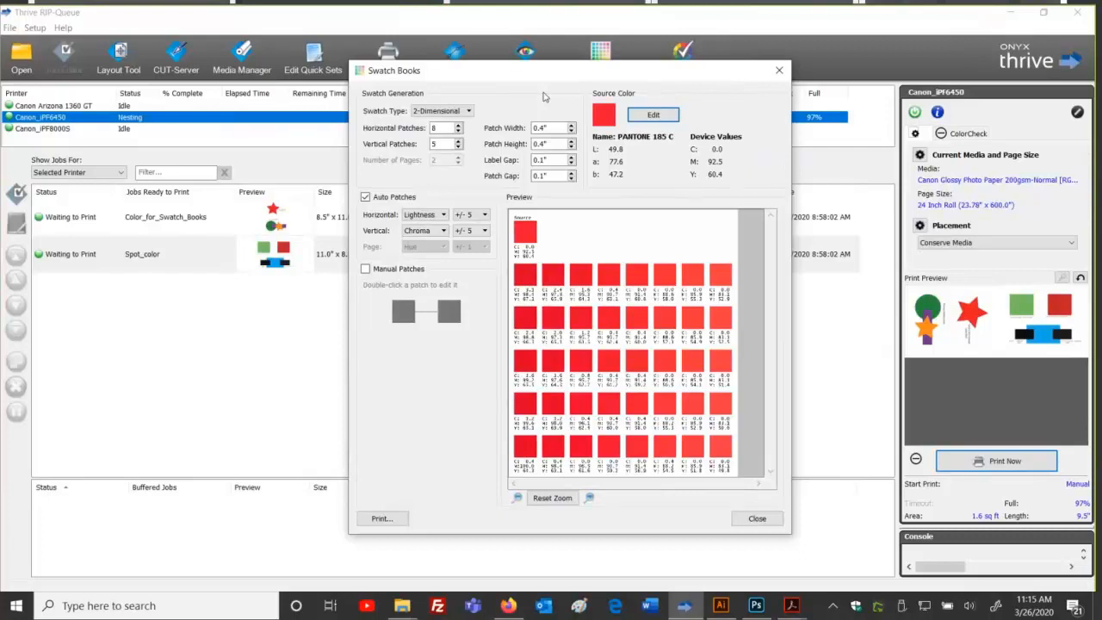
left_click_drag(549, 128, 528, 144)
left_click(559, 127)
left_click_drag(559, 127, 510, 131)
type("1")
key("Tab")
type("1")
key("Tab")
Step: Try a 3-inch patch width, then set the width back to 1.0 inch
left_click(561, 129)
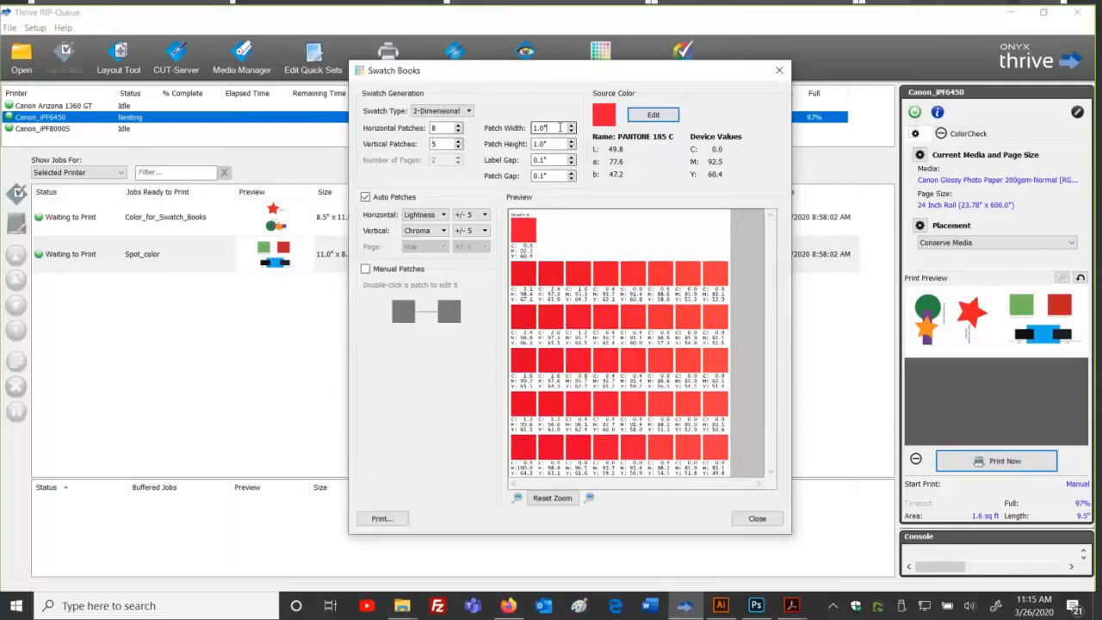
double_click(560, 128)
type("3")
key("Tab")
left_click_drag(544, 129, 536, 127)
type("3")
key("Tab")
type("3")
key("Tab")
left_click_drag(562, 129, 522, 131)
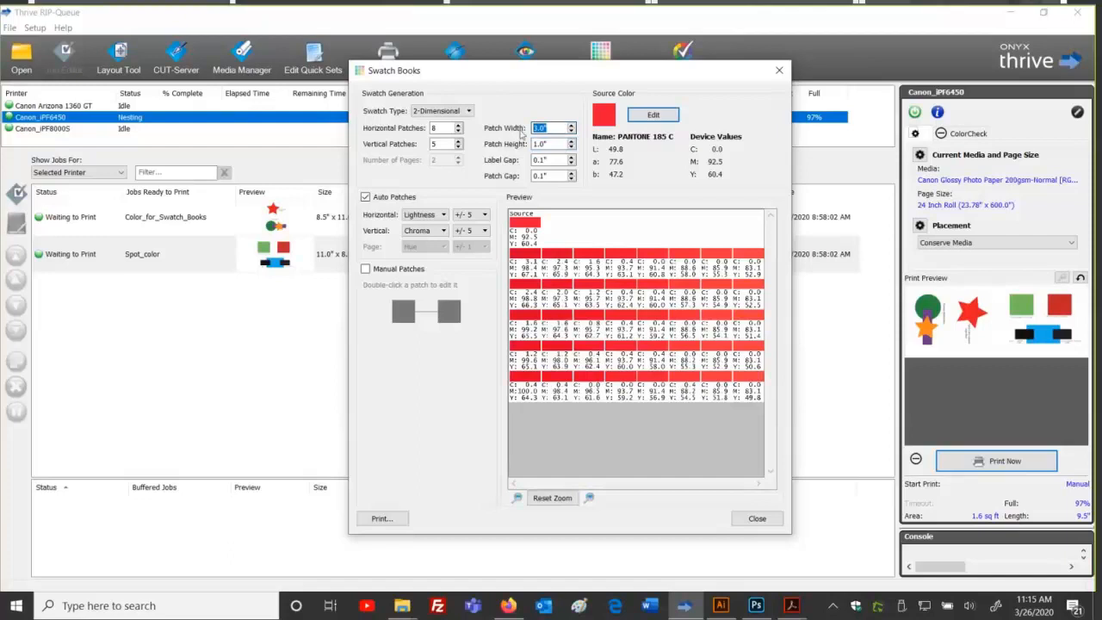
type("1")
key("Tab")
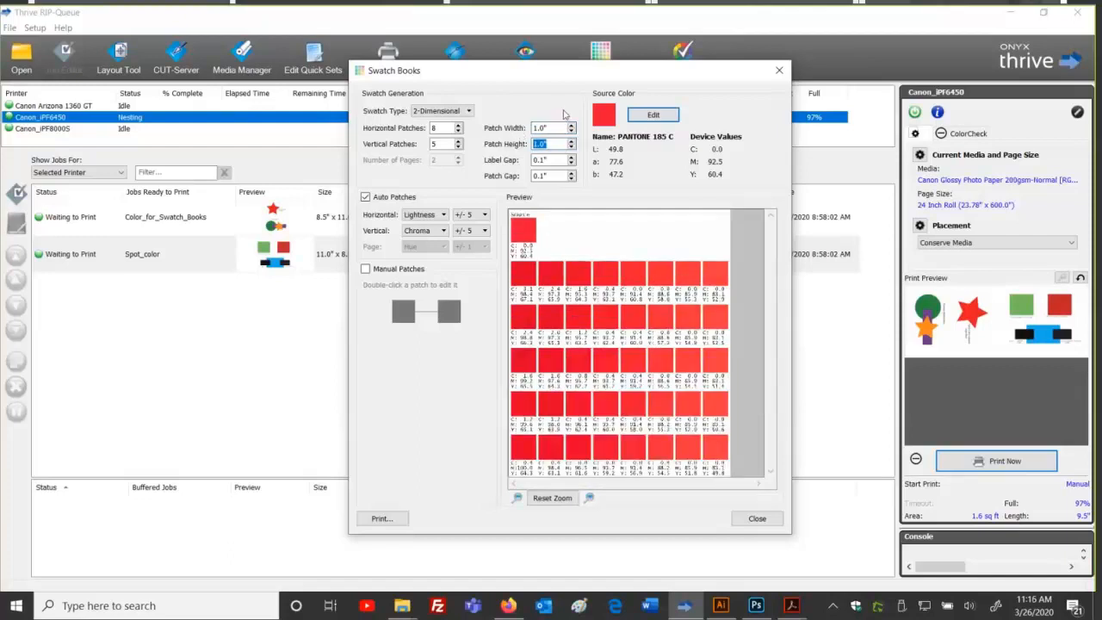
Step: Set Swatch Type to 1-Dimensional with Saturation horizontal variation, then open the Swatch Books guide PDF
left_click(469, 111)
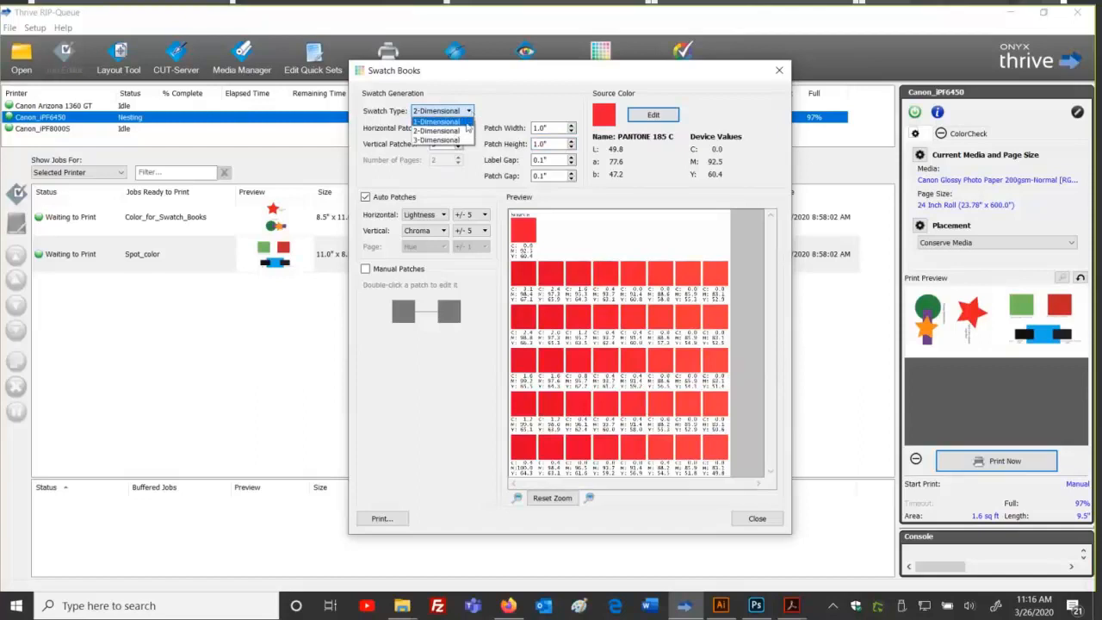
left_click(464, 121)
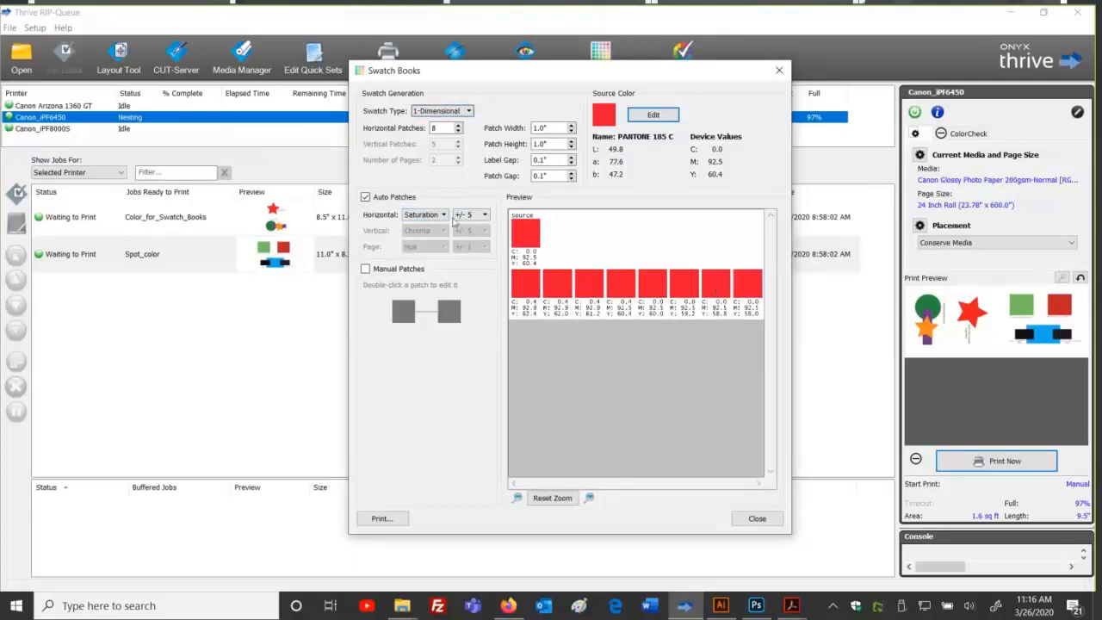
left_click(444, 215)
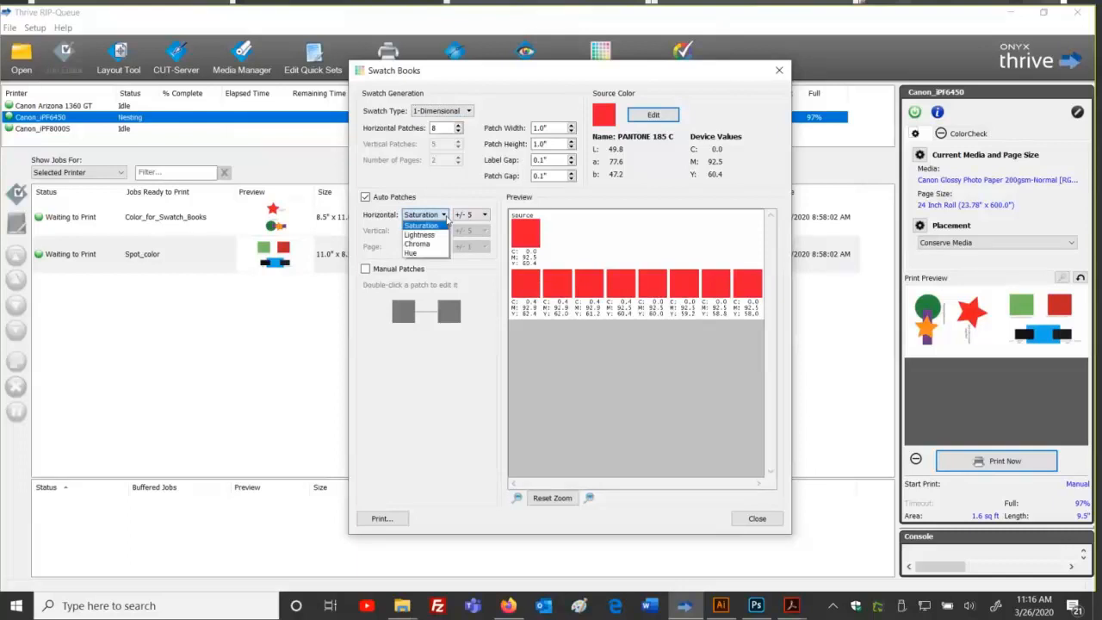
left_click(446, 217)
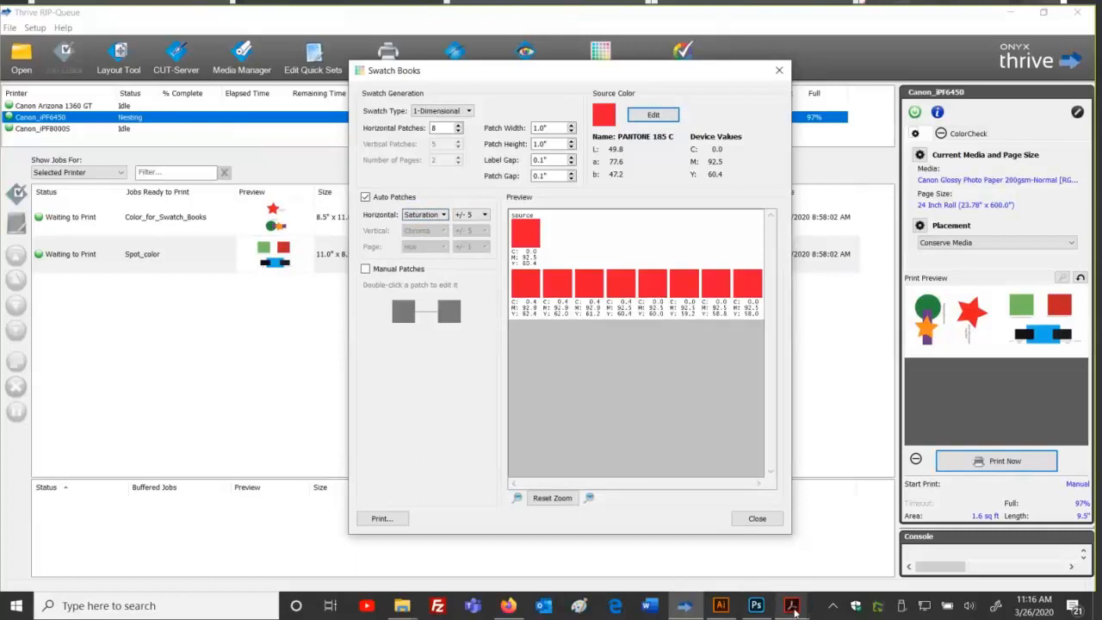
mouse_move(793, 608)
left_click(439, 514)
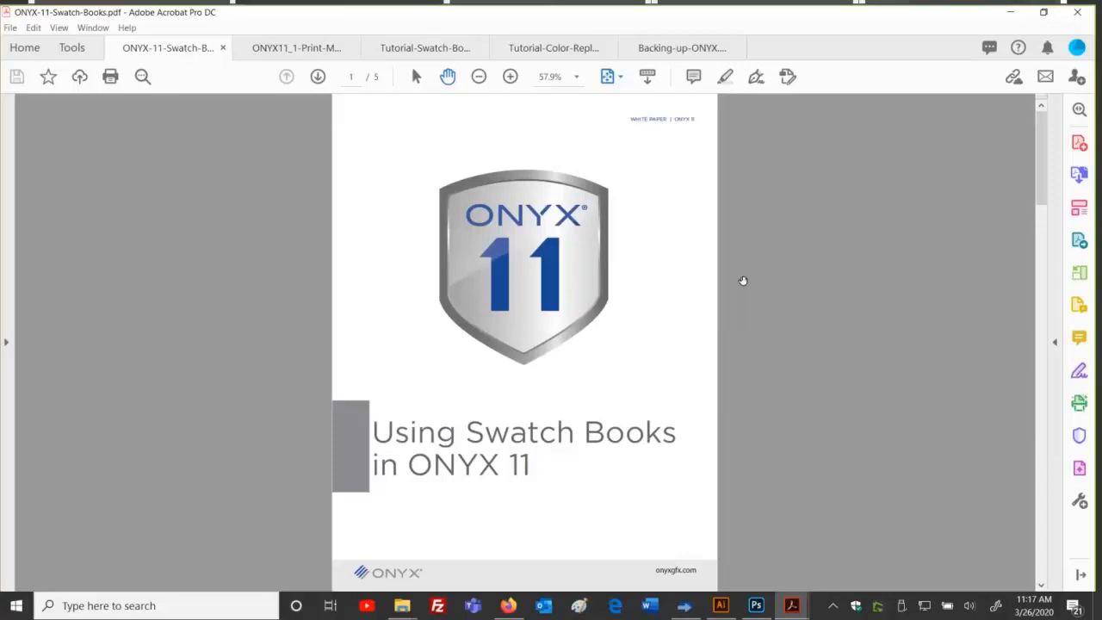
Step: Zoom the guide from 66.7% through 75% to 100% to read its terms, then return to Thrive
scroll(651, 285, "down", 2)
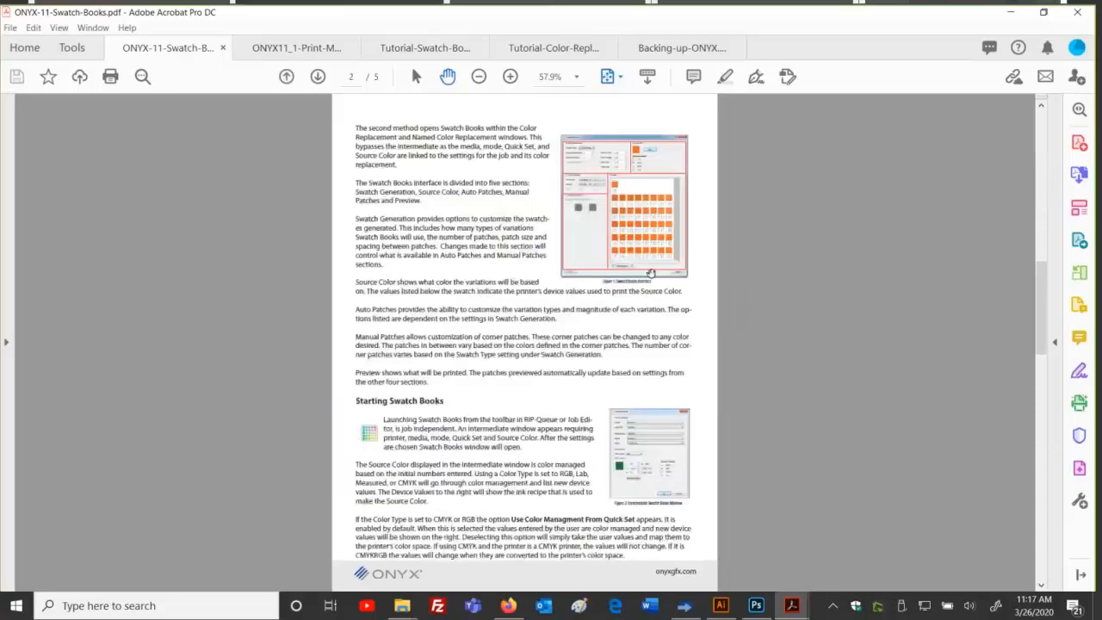
scroll(651, 273, "up", 5)
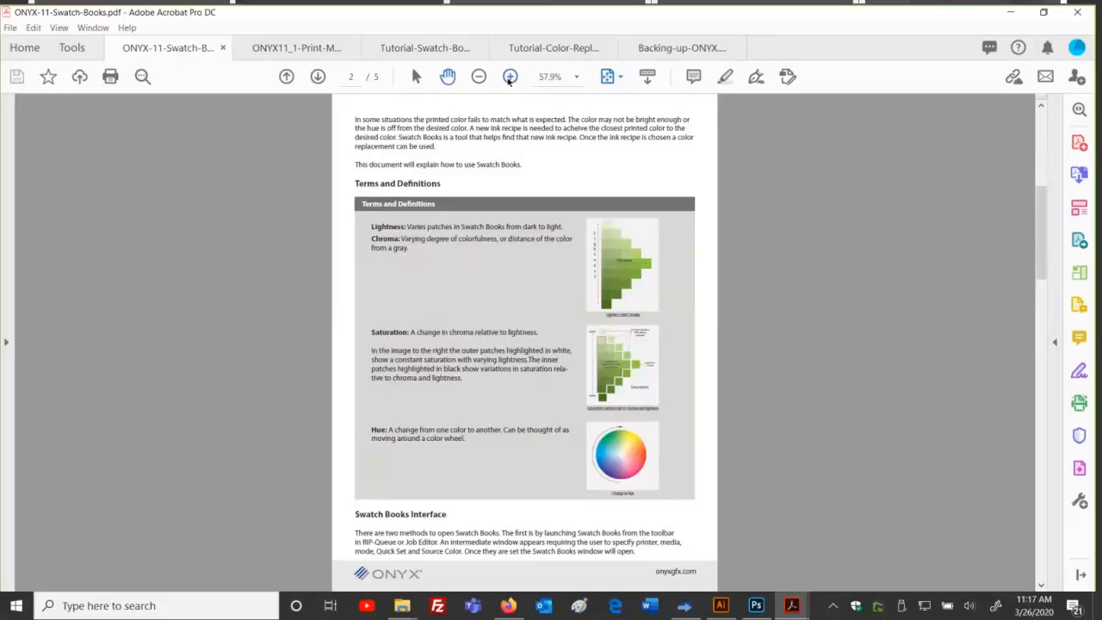
left_click(509, 78)
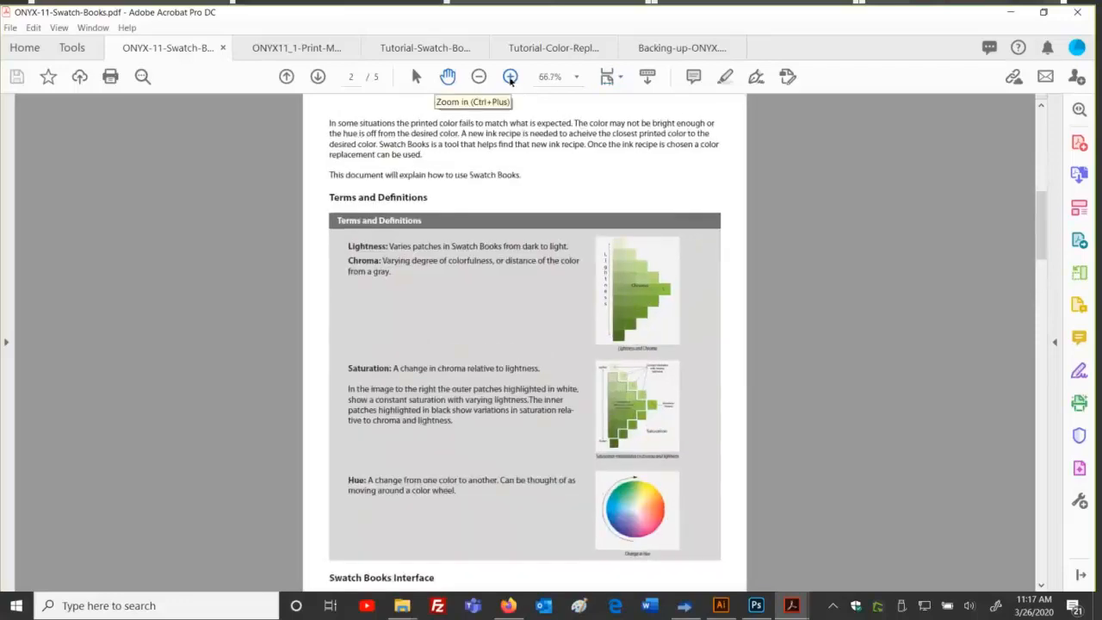
left_click(511, 78)
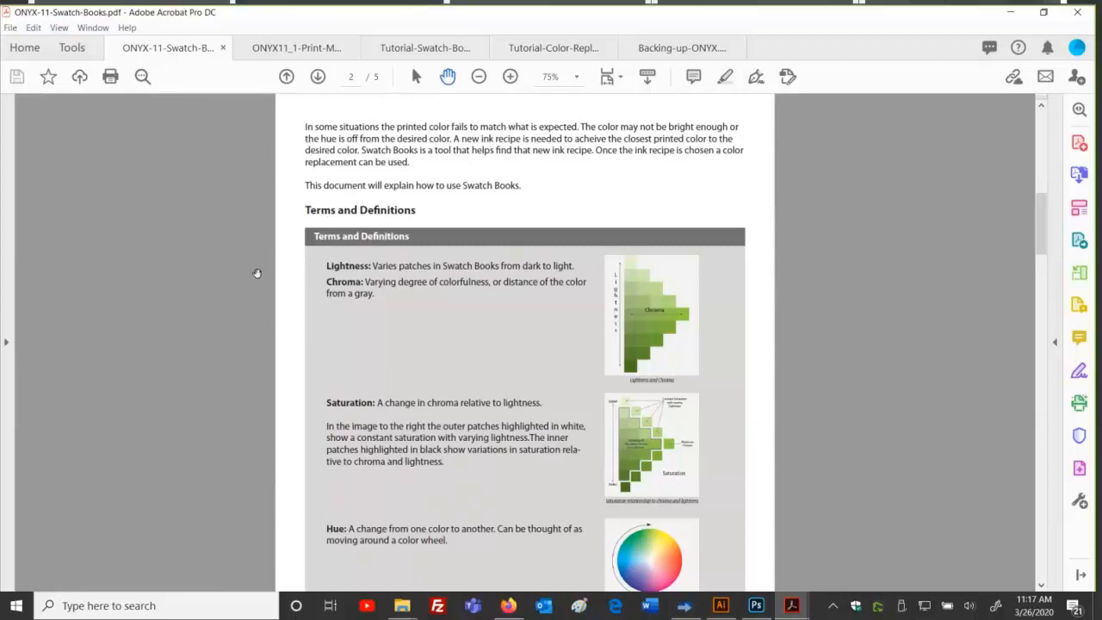
scroll(258, 271, "down", 1)
scroll(256, 273, "down", 2)
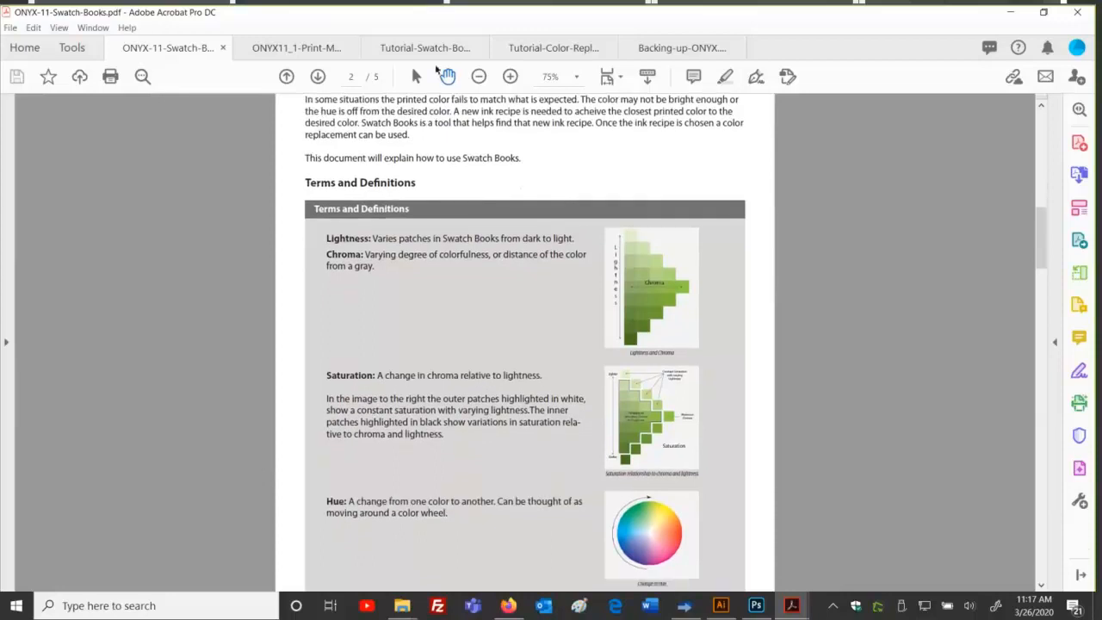
left_click(508, 77)
scroll(307, 273, "down", 3)
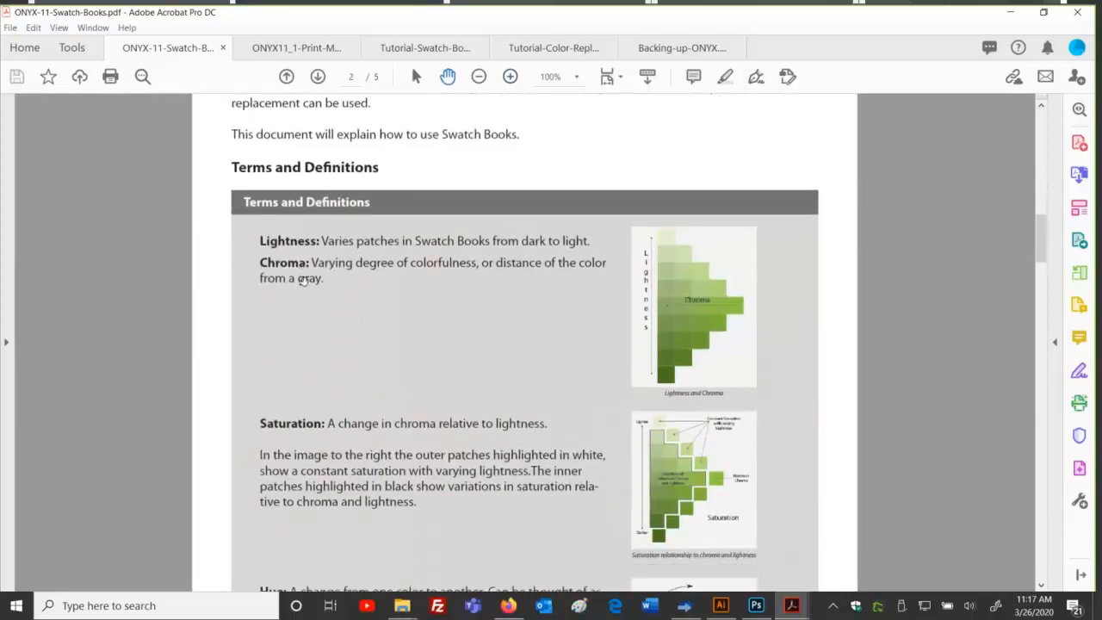
scroll(307, 273, "down", 3)
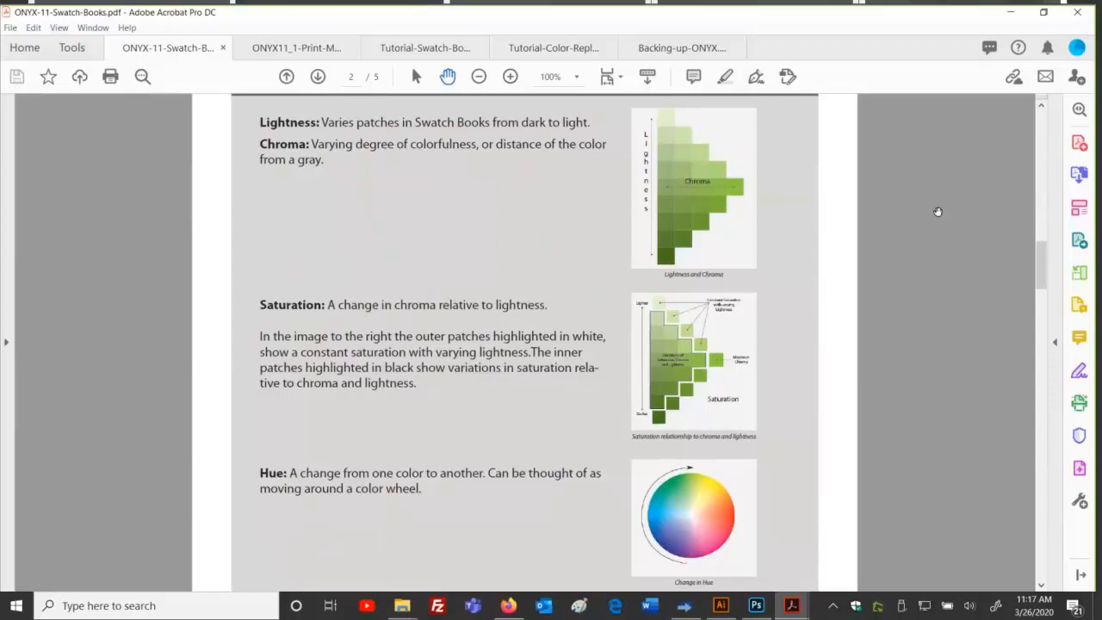
left_click(685, 605)
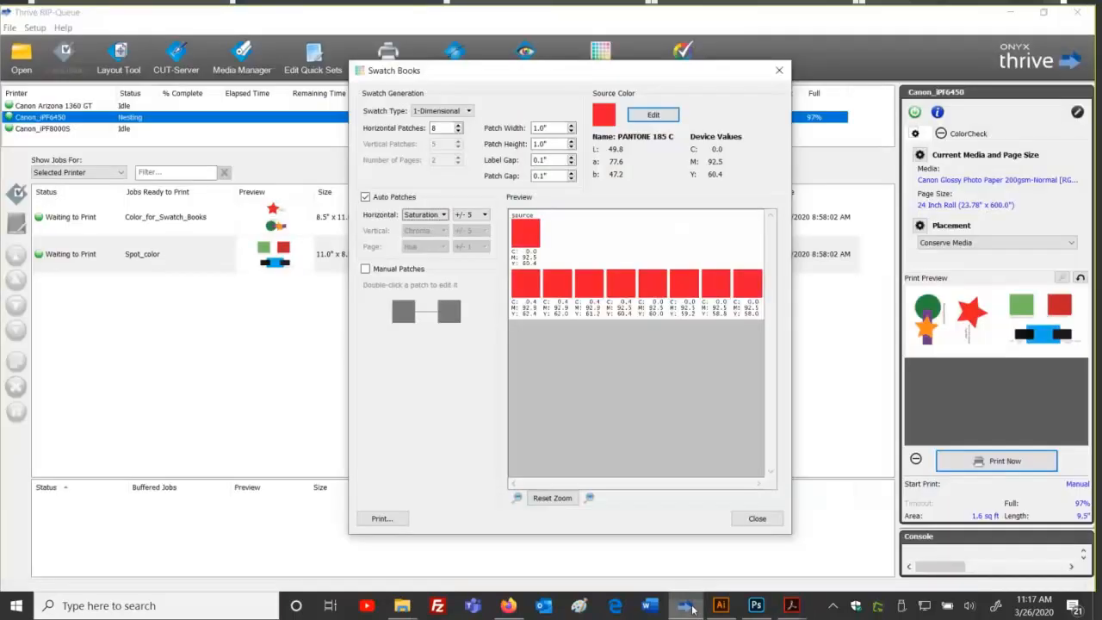
left_click(443, 215)
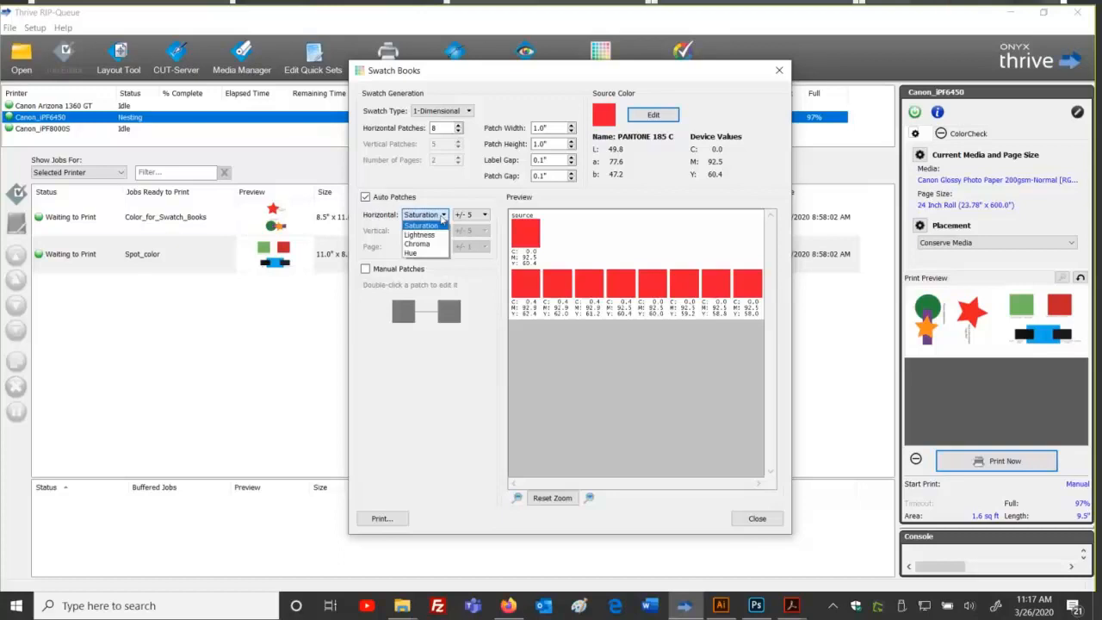
left_click(443, 215)
left_click(442, 215)
left_click(442, 216)
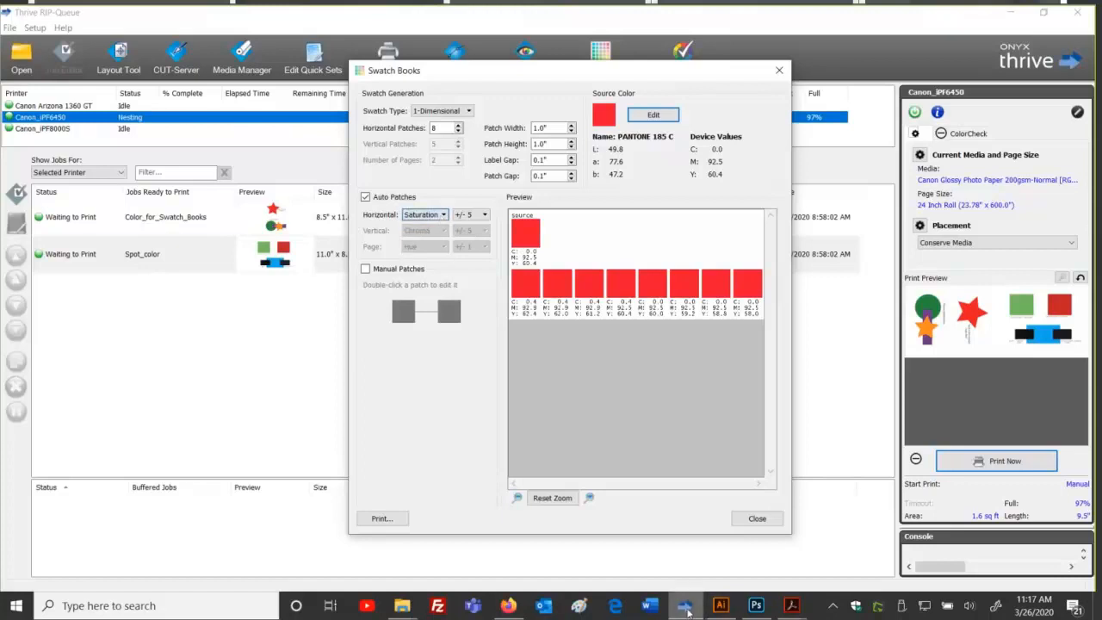
left_click(791, 605)
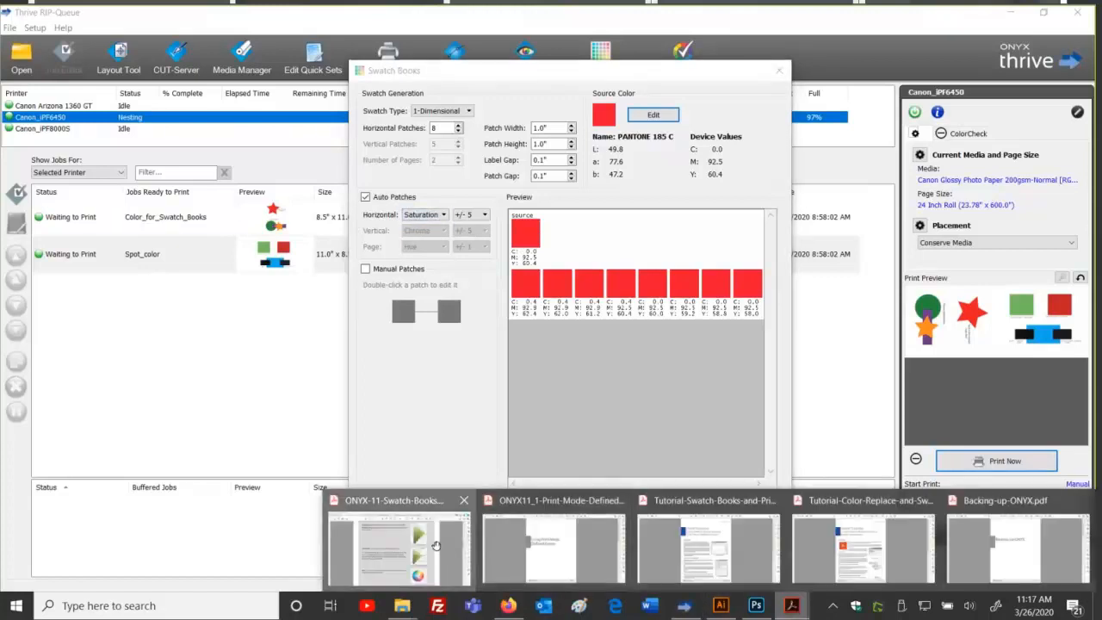
left_click(446, 552)
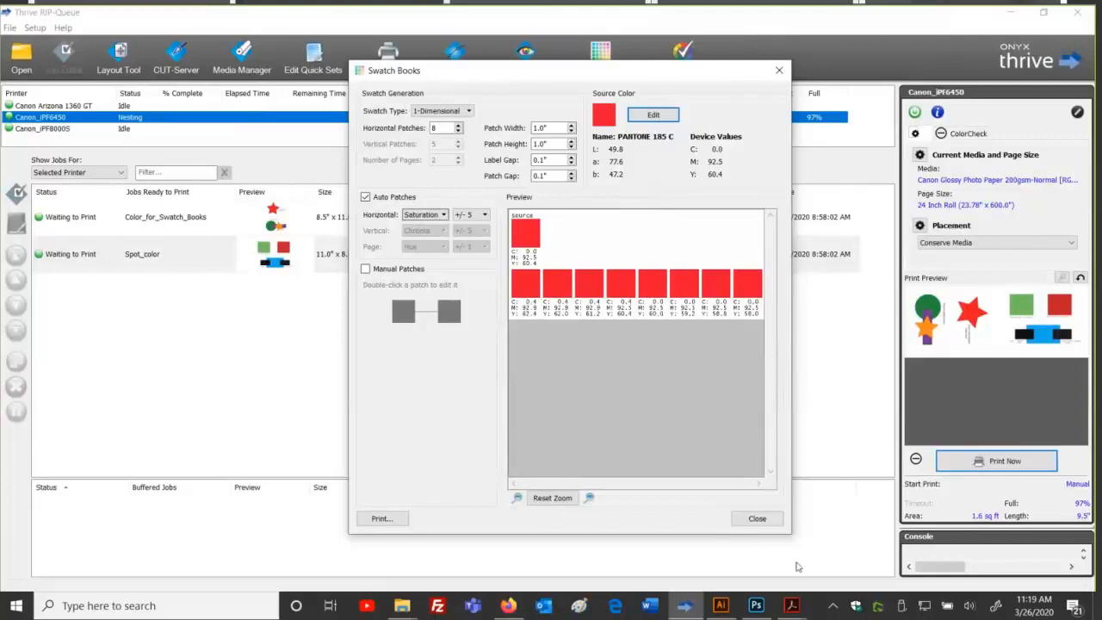
left_click(791, 605)
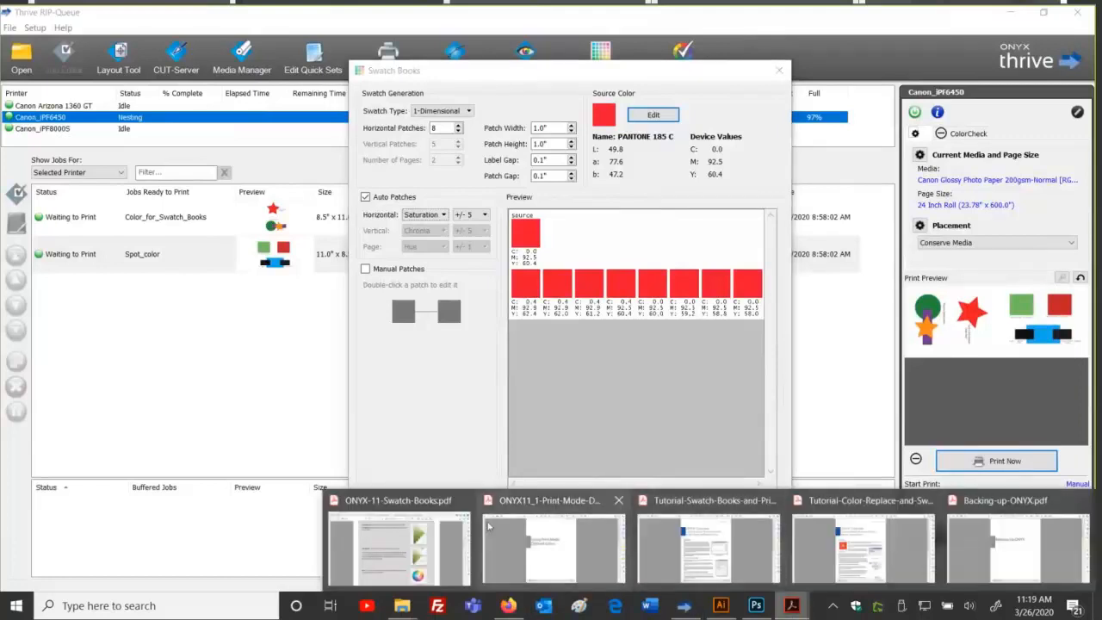
Step: Bring the ONYX-11-Swatch-Books guide forward, then switch to Photoshop's Spot Red photo
left_click(399, 547)
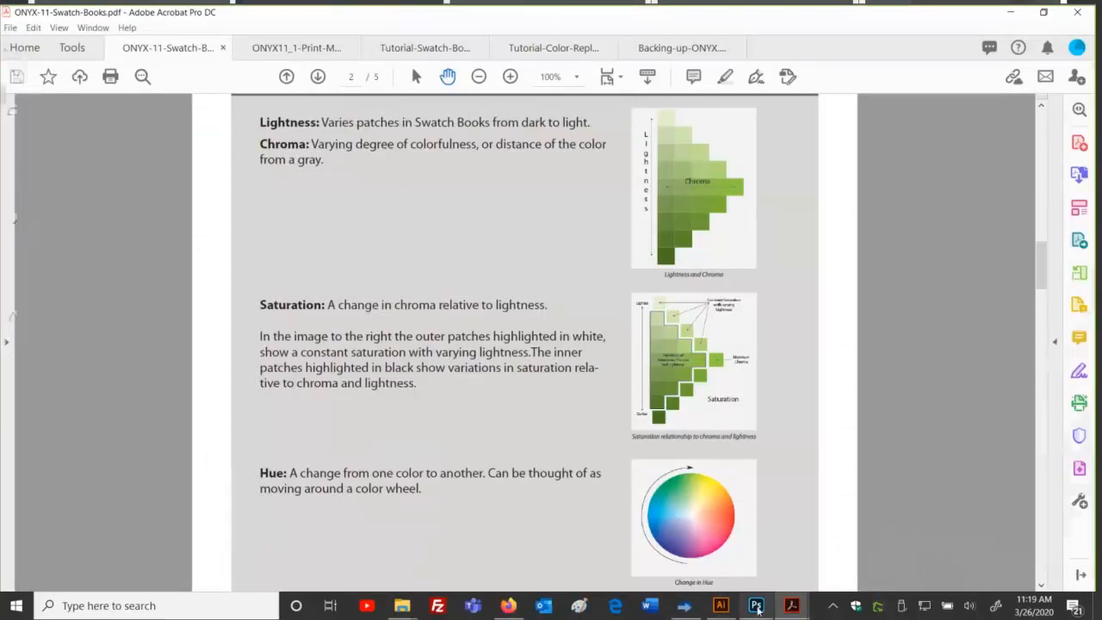
left_click(756, 605)
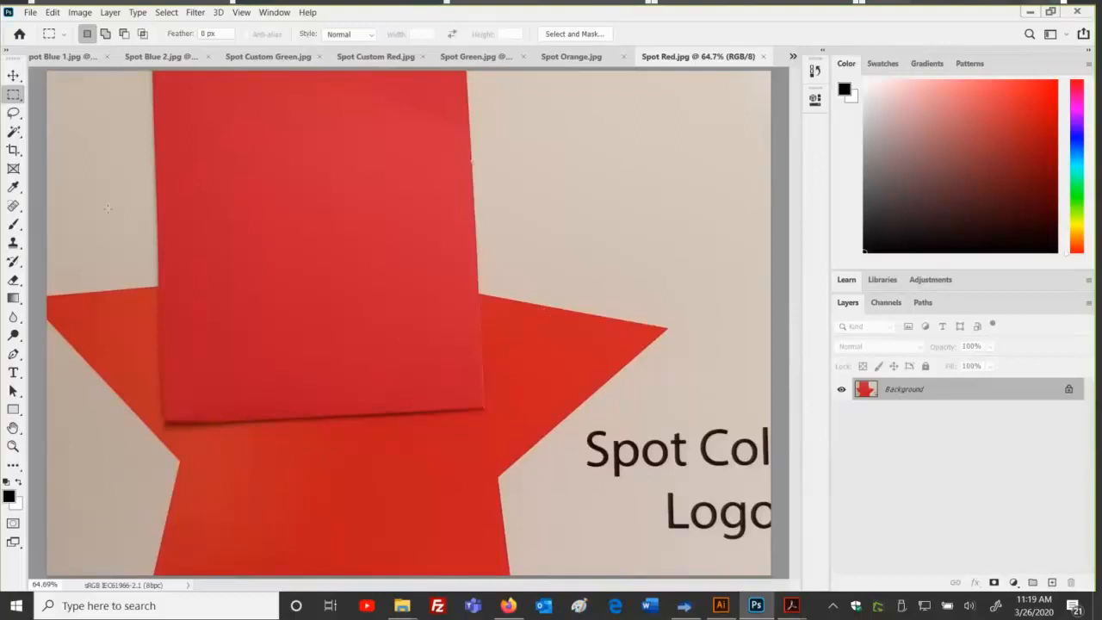
Step: Marquee a red paper area, then a red star area plus a paper square, deselecting each time
left_click_drag(156, 85, 463, 392)
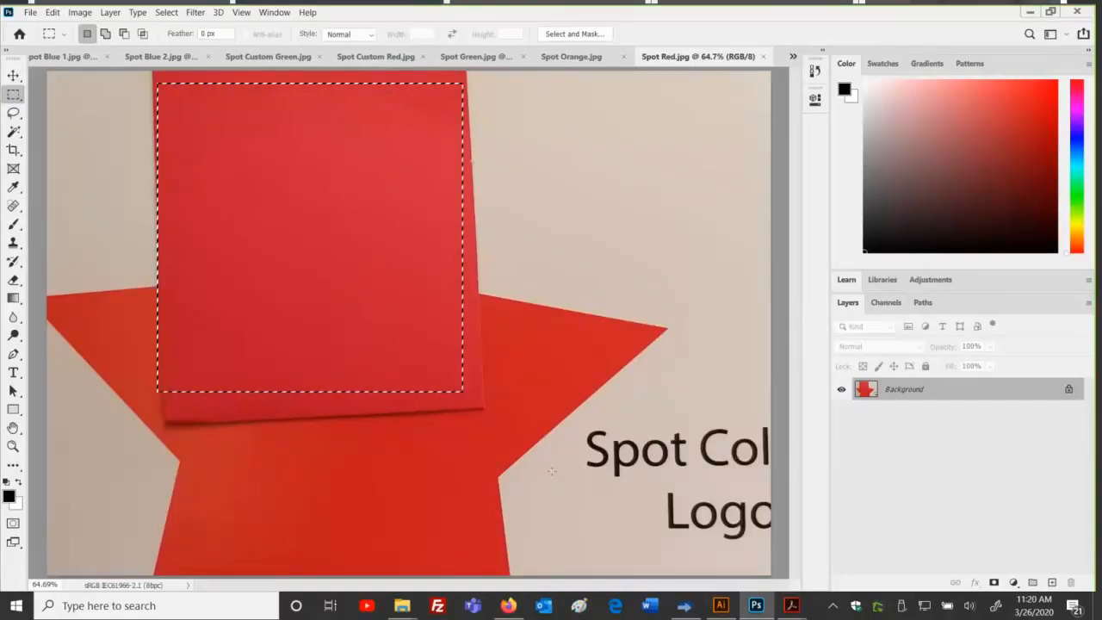
key("ctrl+d")
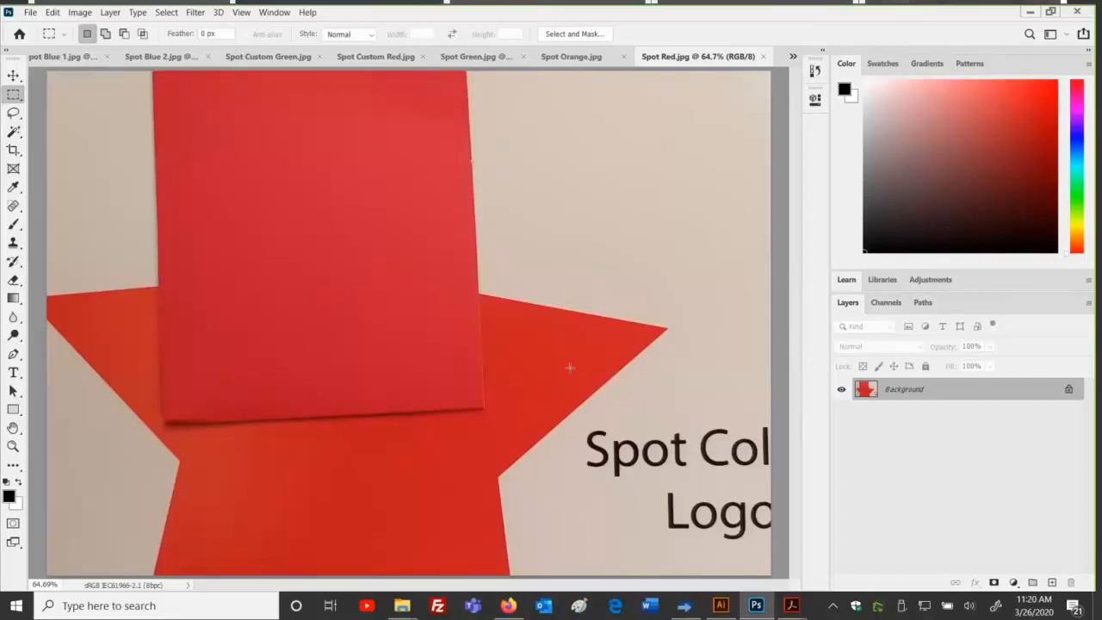
left_click_drag(498, 318, 580, 402)
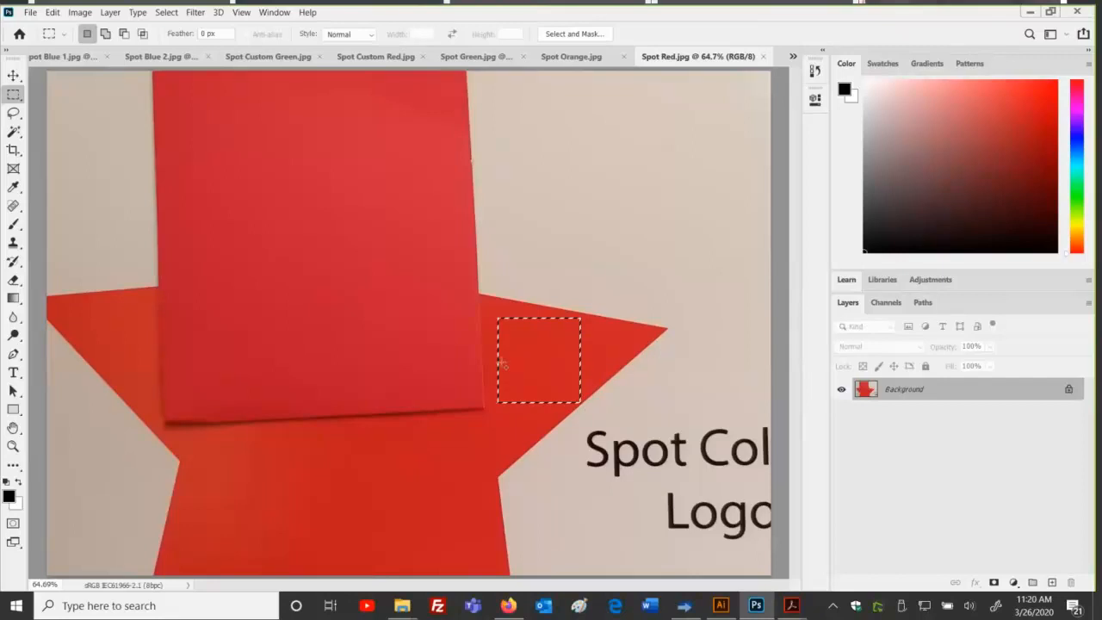
key("shift")
left_click_drag(264, 230, 404, 370)
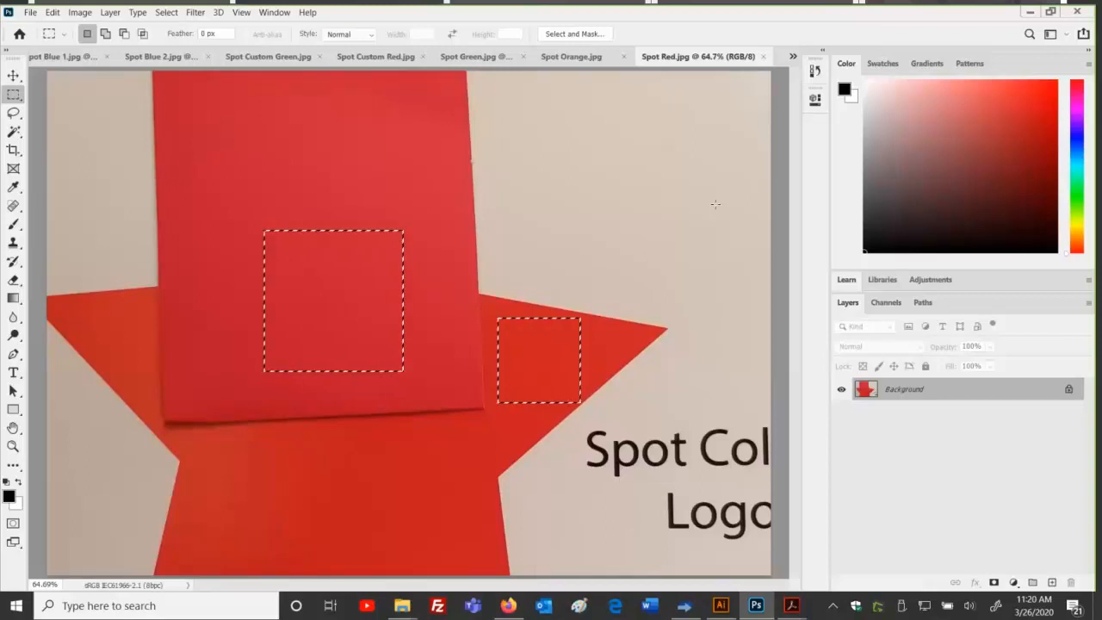
key("ctrl+d")
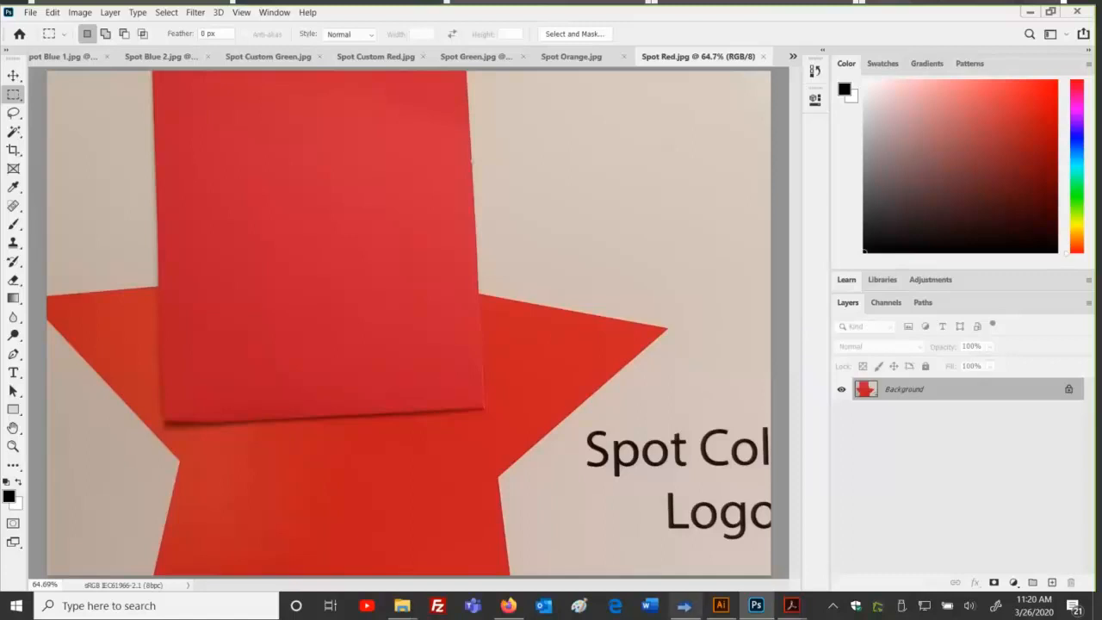
Step: In Thrive's Swatch Books window, change the horizontal patch variation from Saturation to Hue
left_click(694, 609)
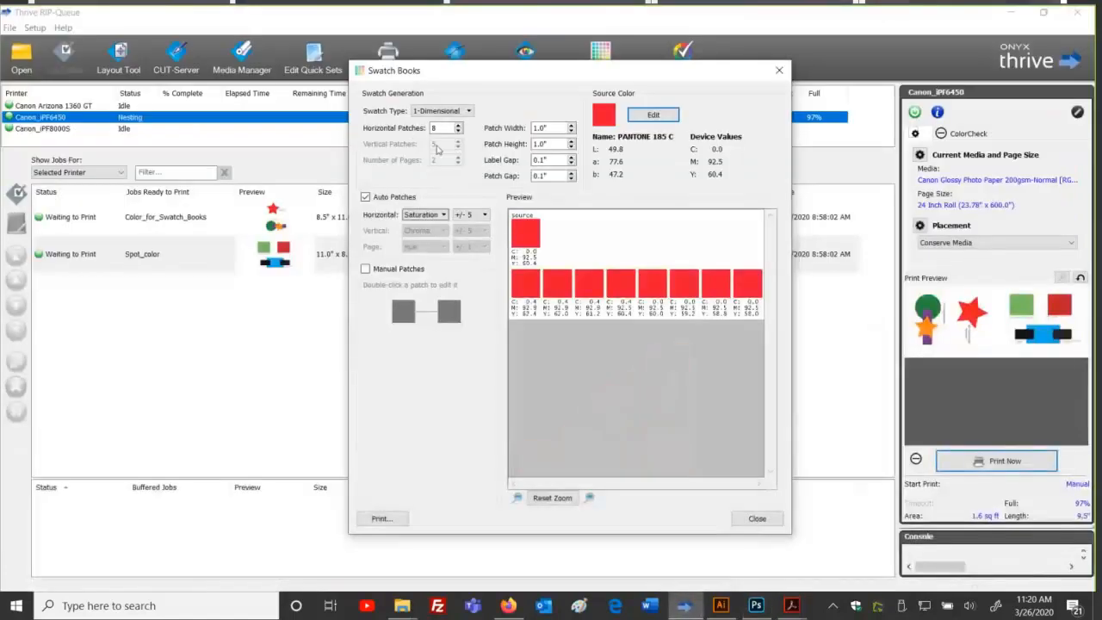
left_click(443, 215)
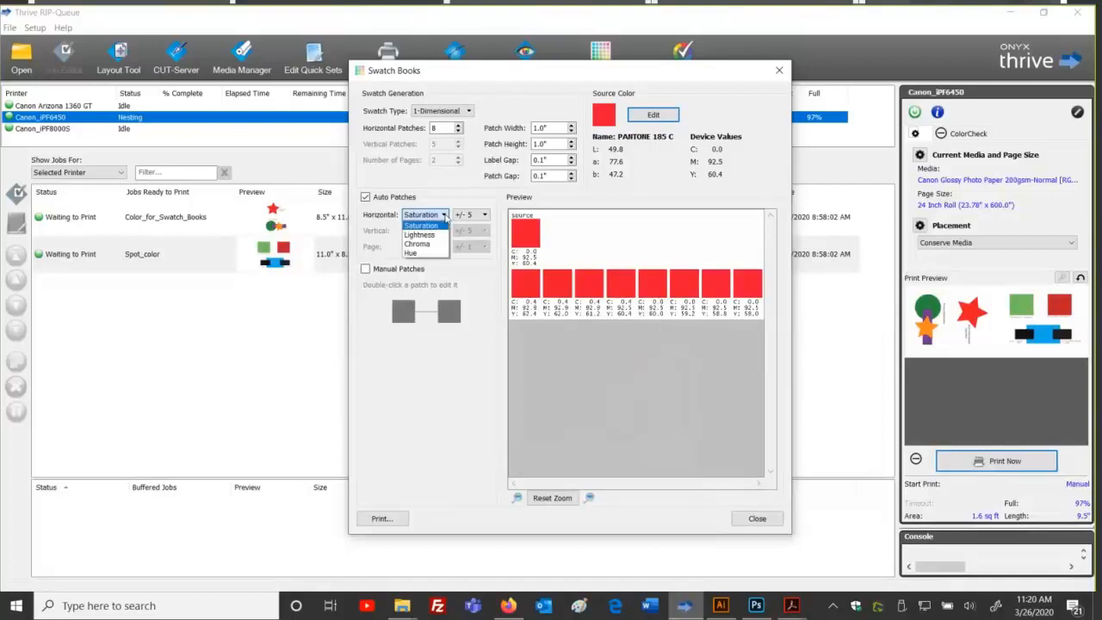
left_click(424, 257)
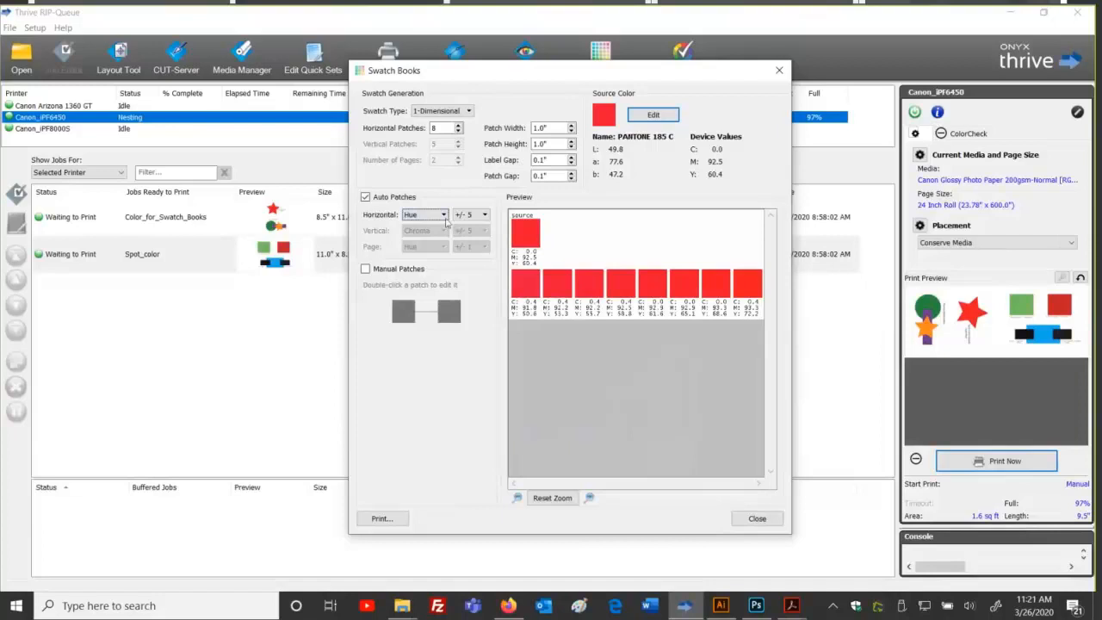
left_click(483, 214)
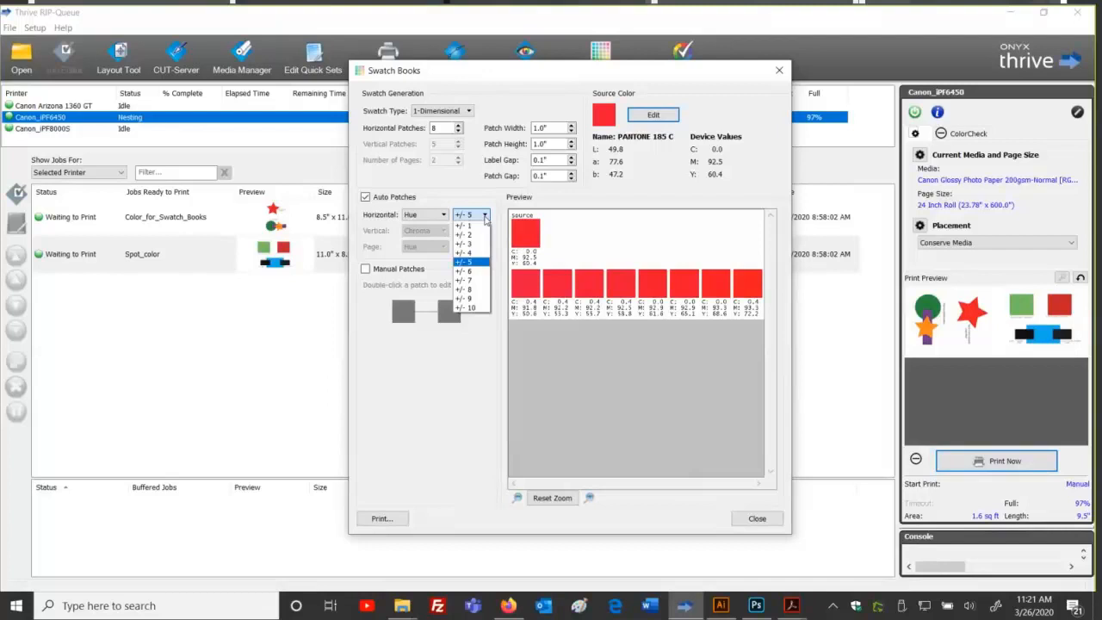
Step: Try hue ranges +/- 1 and +/- 5, settle on +/- 10, then switch to Photoshop
left_click(478, 226)
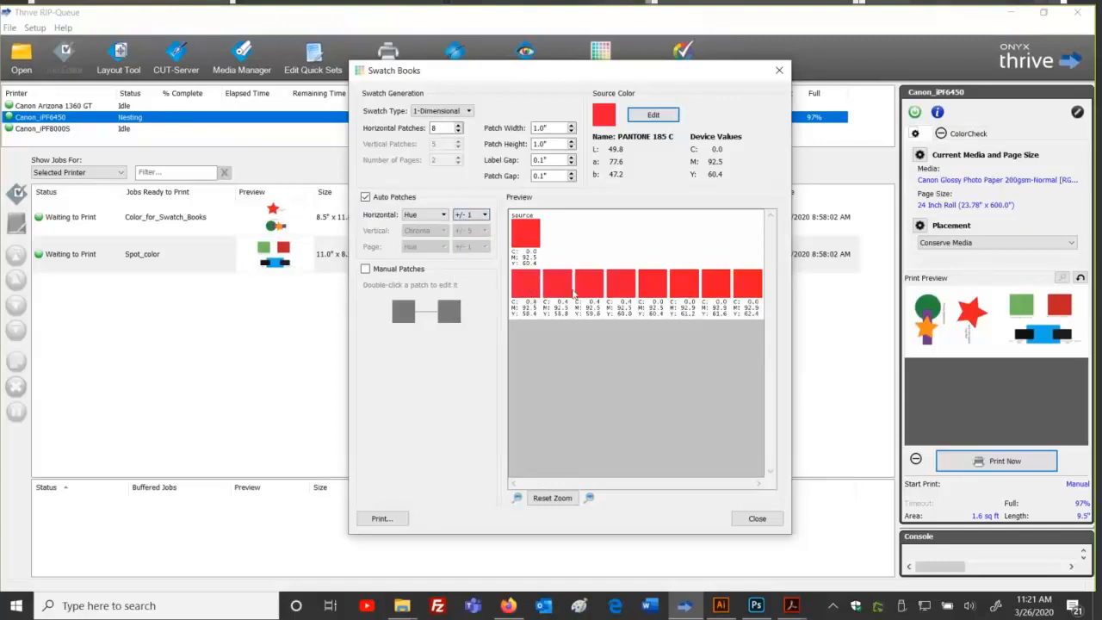
left_click(482, 216)
left_click(465, 262)
left_click(484, 214)
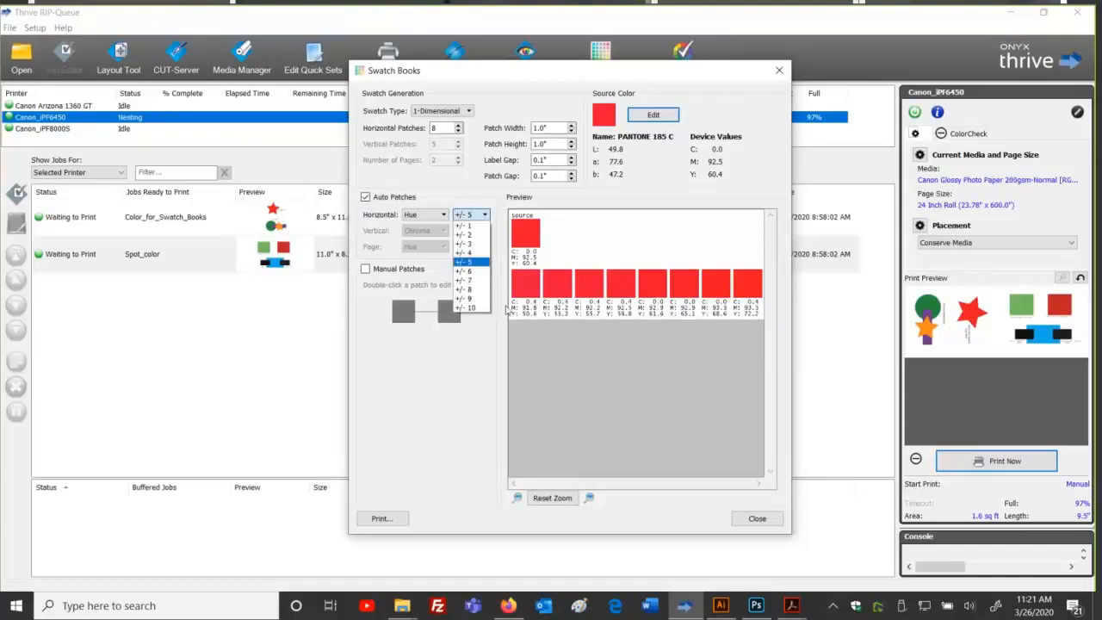
left_click(456, 310)
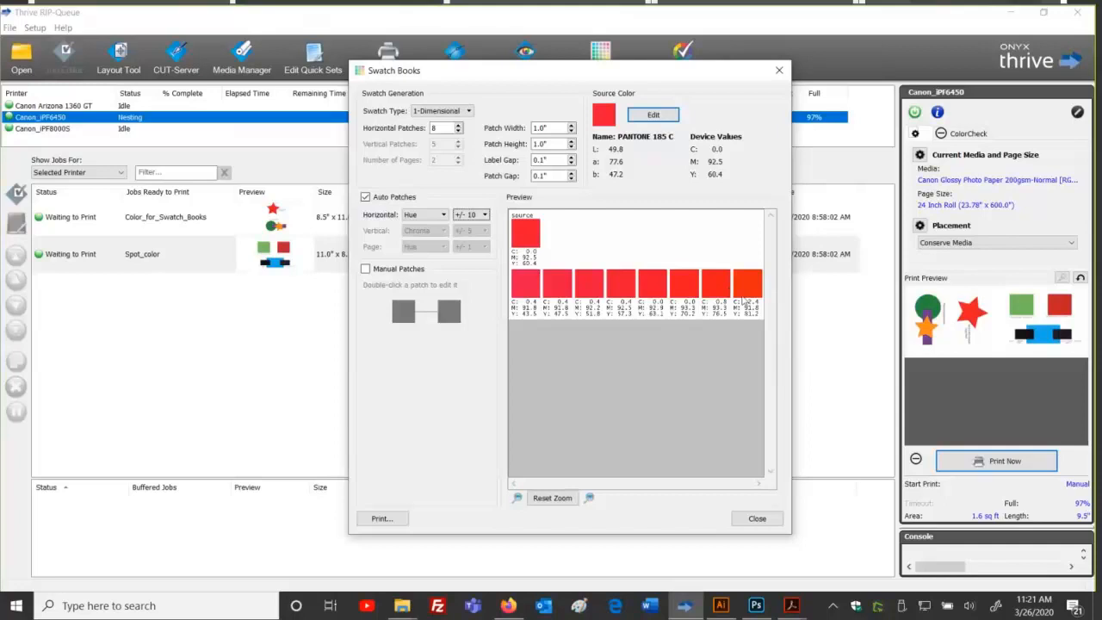
left_click(752, 607)
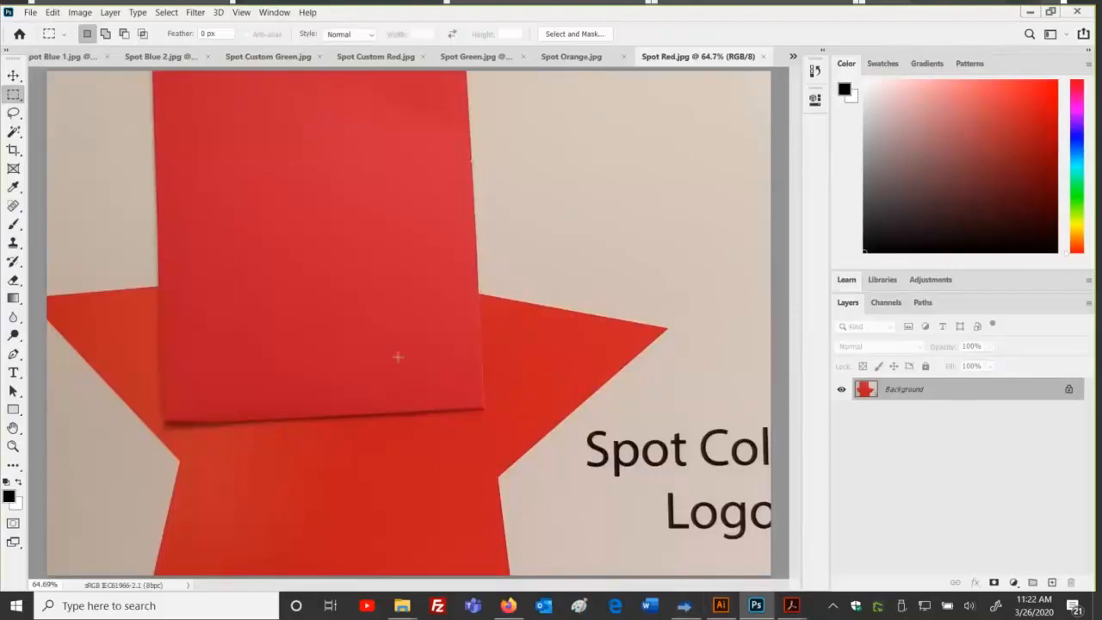
Step: Marquee areas of the red paper and star, deselect, then open the ONYX-11-Swatch-Books.pdf guide
left_click_drag(216, 196, 430, 384)
left_click(438, 425)
left_click_drag(445, 430, 258, 559)
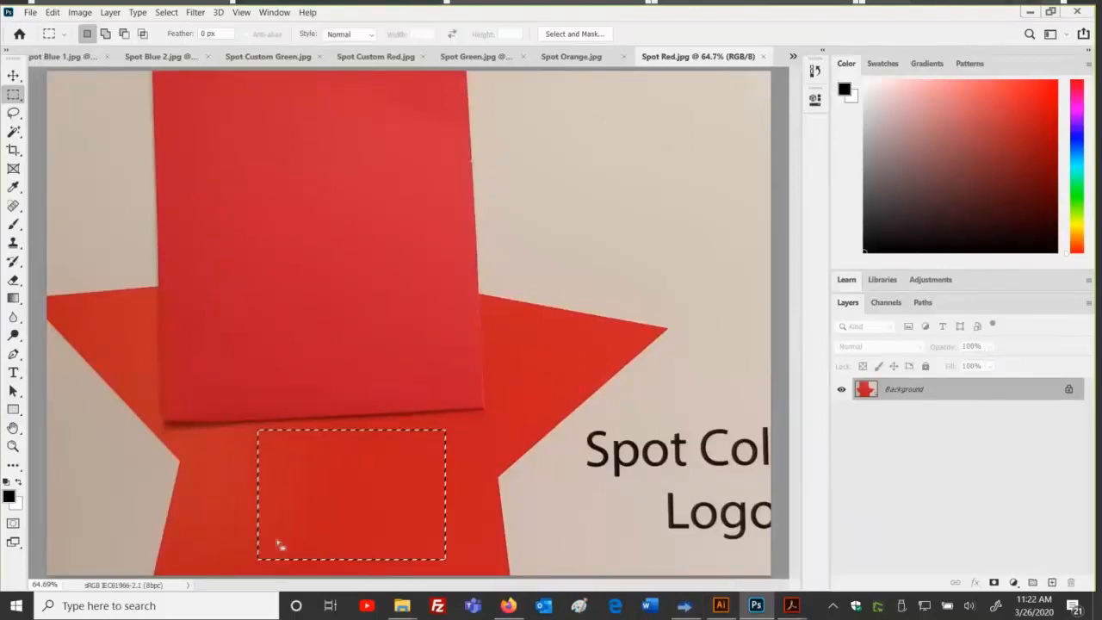
left_click(344, 352)
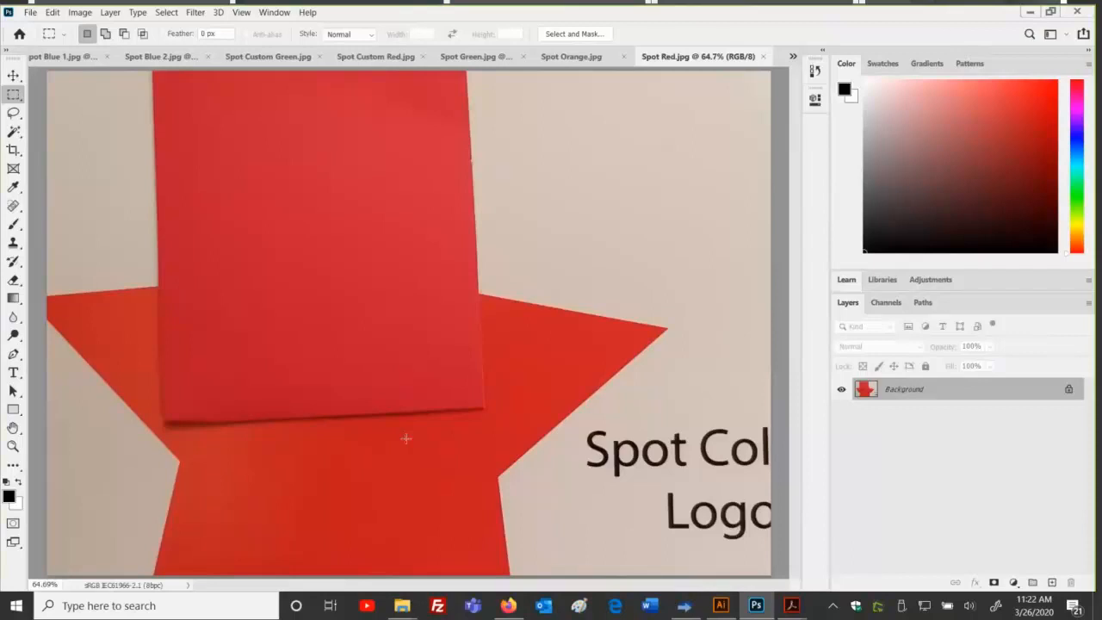
mouse_move(790, 605)
left_click(449, 555)
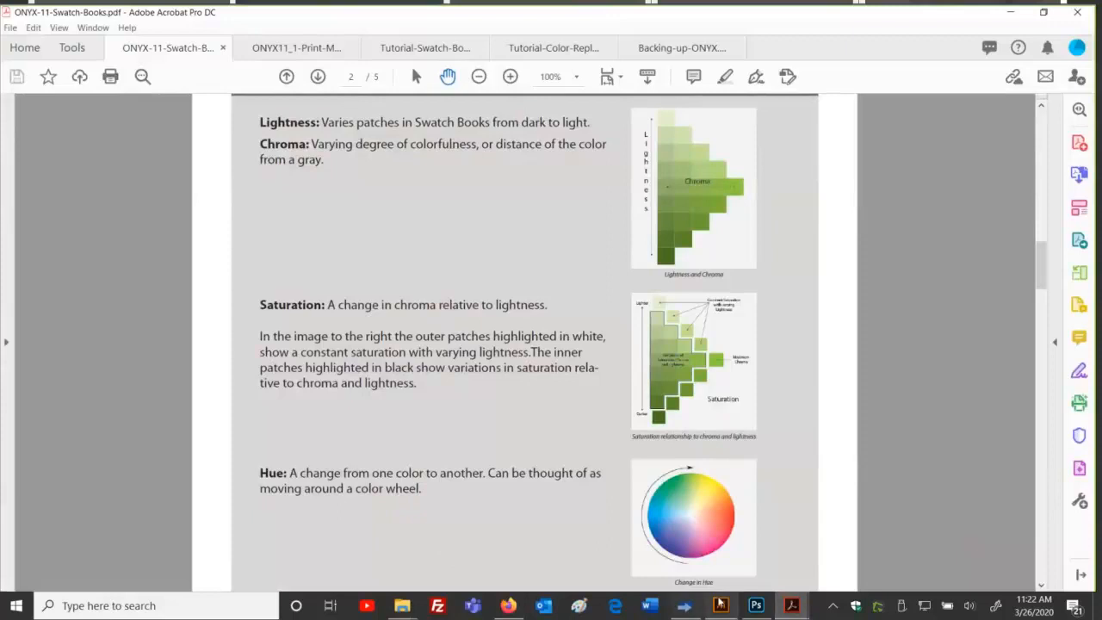
Step: Switch to the Spot Red photo in Photoshop, then back to Thrive's Swatch Books window
left_click(755, 605)
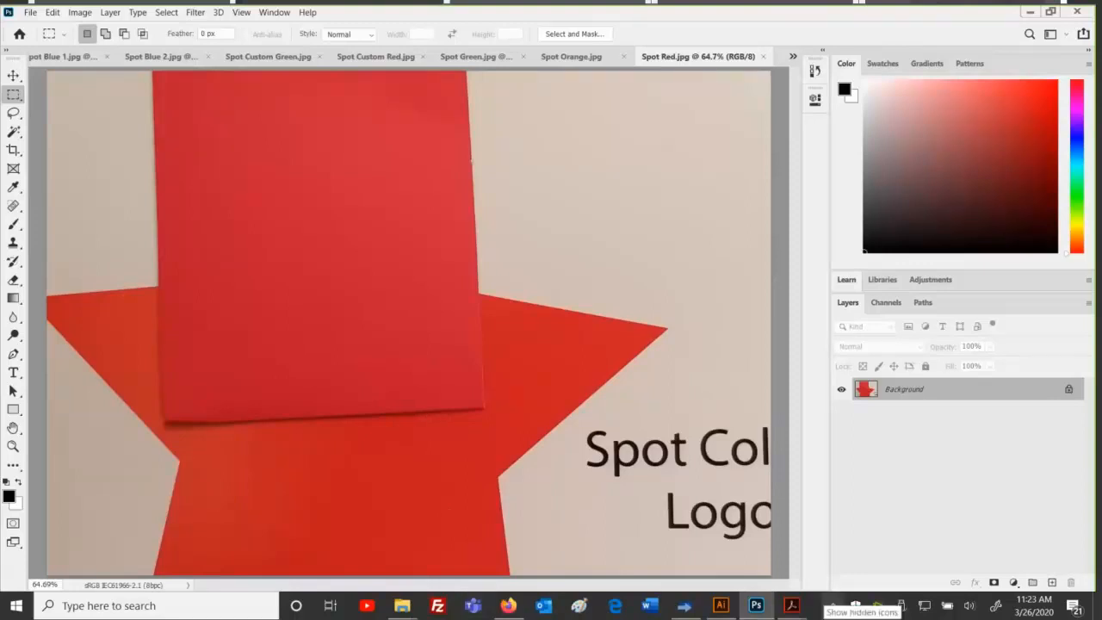
left_click(683, 605)
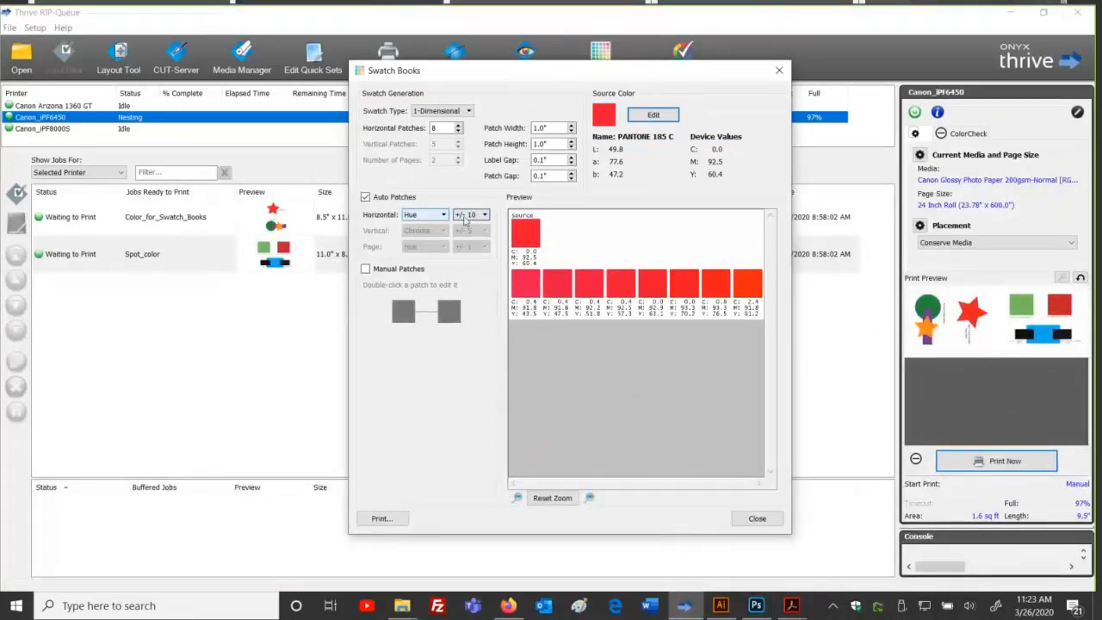
left_click(589, 497)
left_click(588, 497)
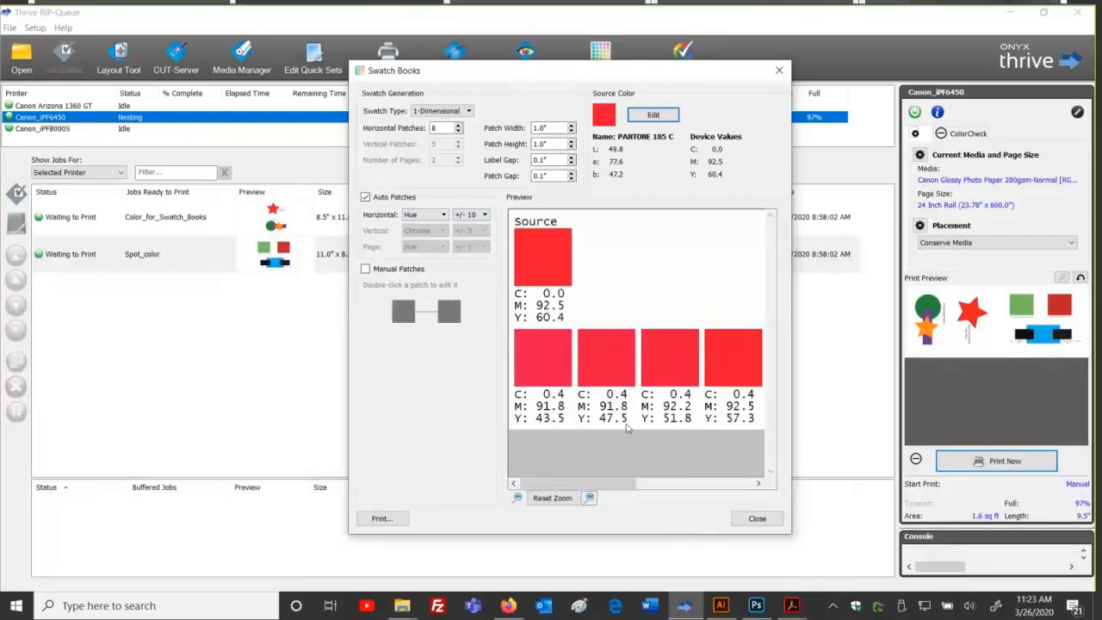
left_click_drag(614, 472, 558, 467)
left_click_drag(568, 482, 723, 482)
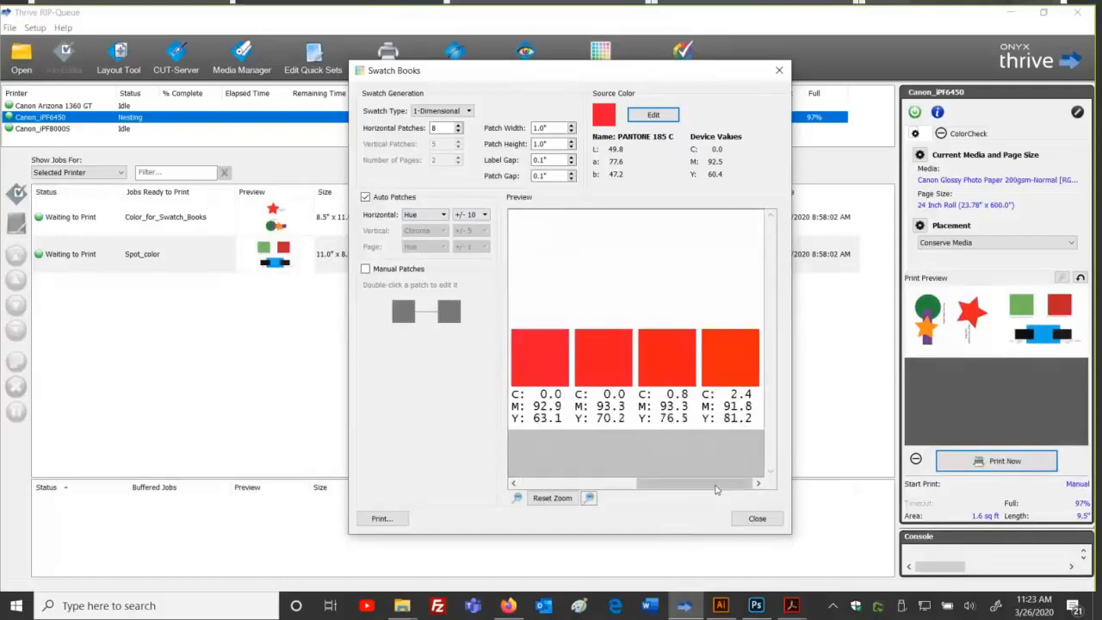
left_click_drag(714, 482, 753, 477)
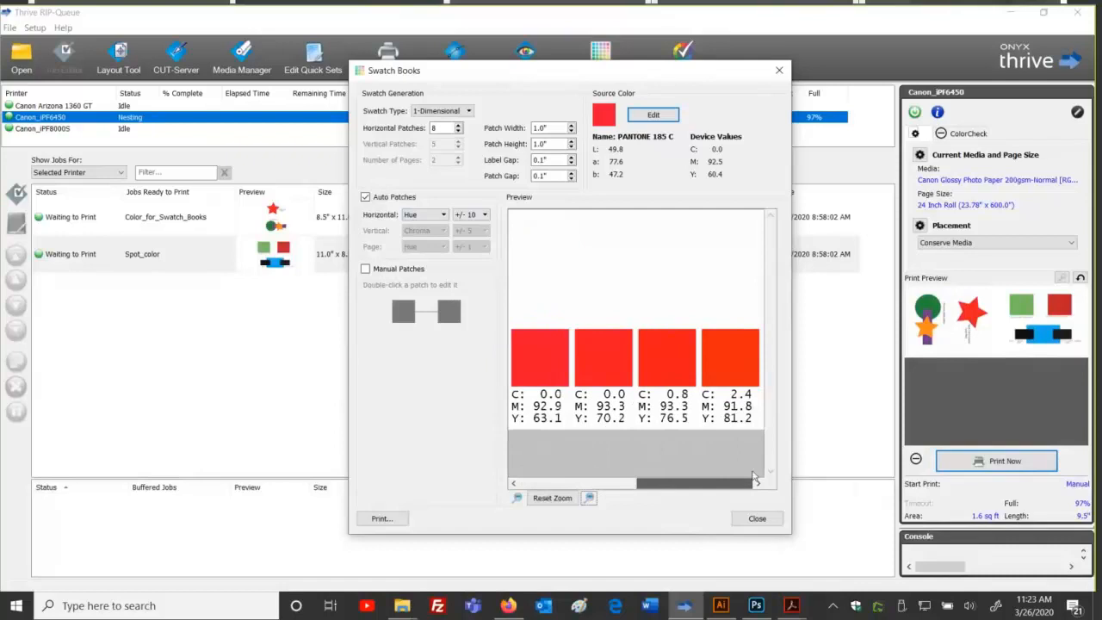
left_click_drag(753, 477, 739, 480)
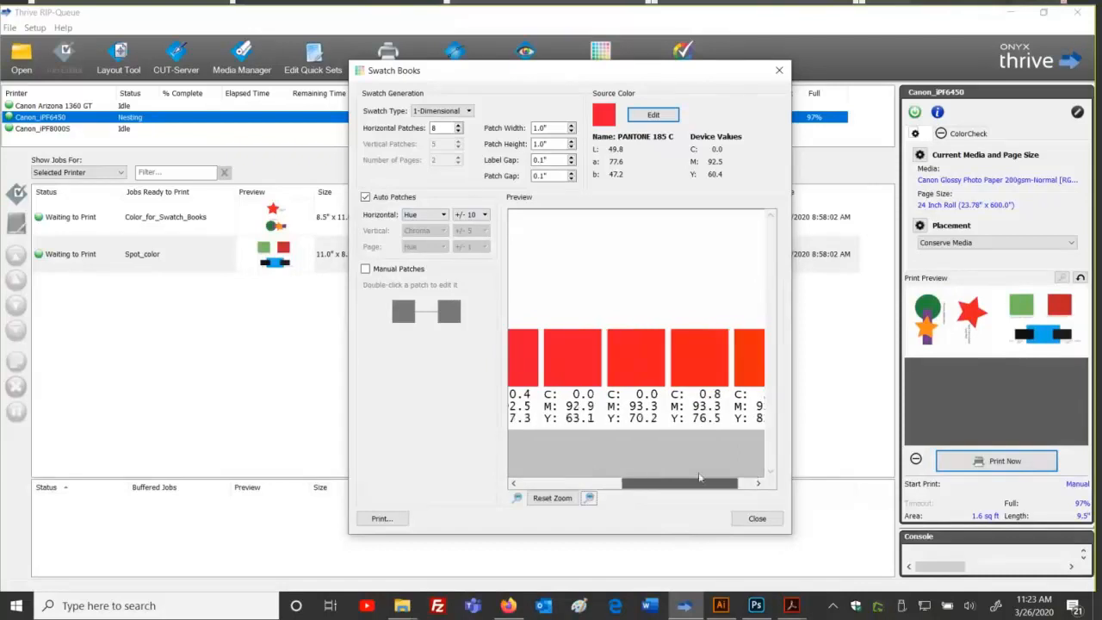
left_click(551, 498)
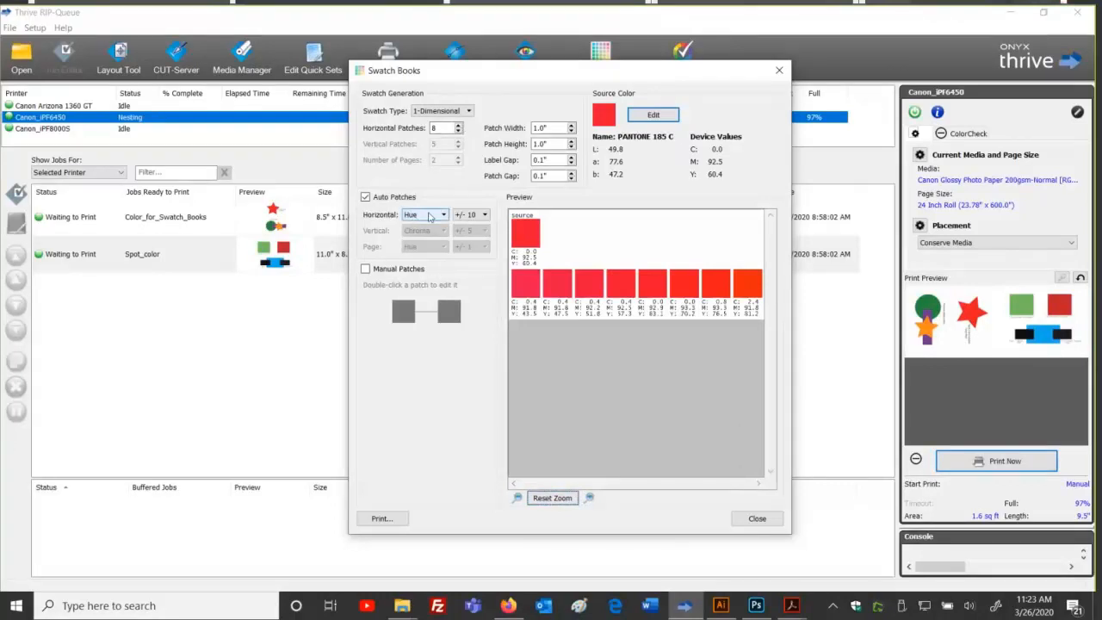
Step: Print the swatch book with a label, close the dialog, and select the SwatchBooks and Spot_color jobs
left_click(381, 518)
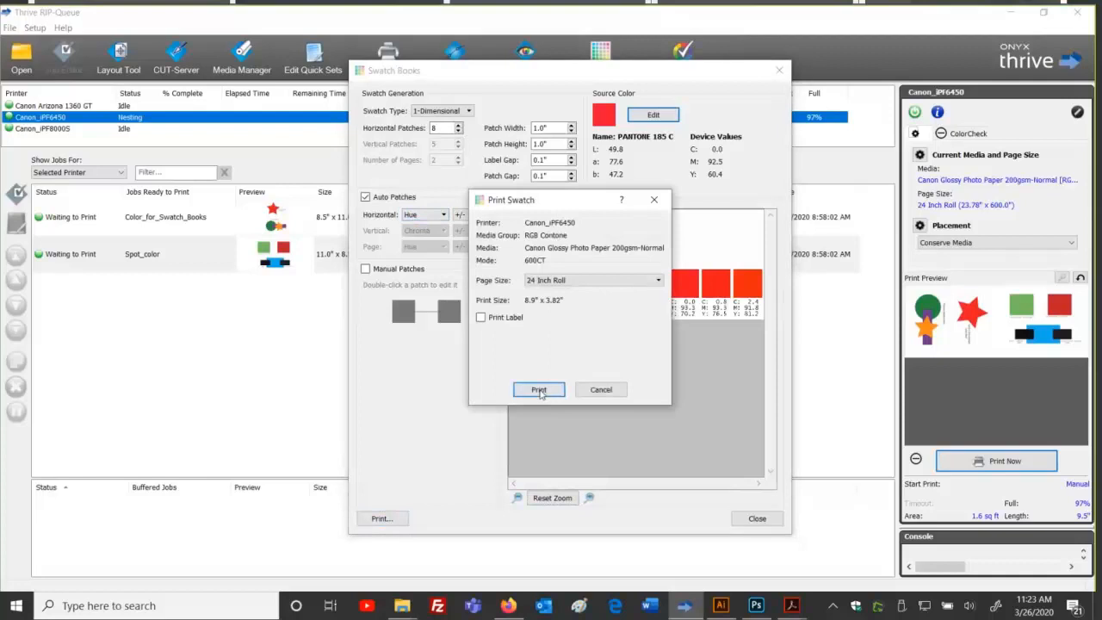
left_click(488, 317)
left_click(543, 388)
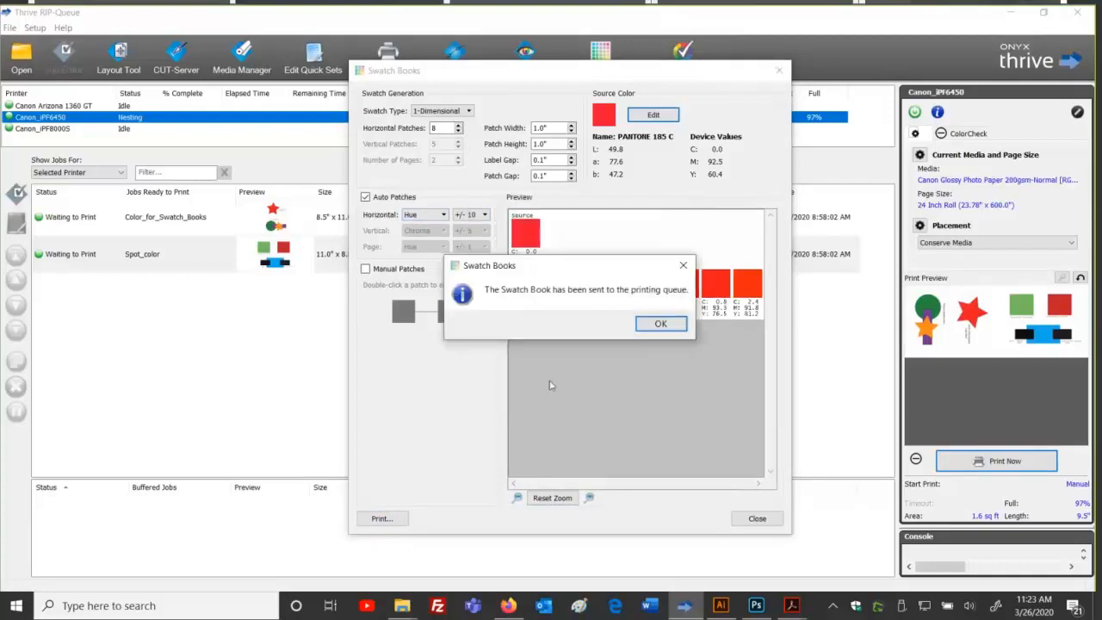
left_click(660, 323)
left_click(757, 518)
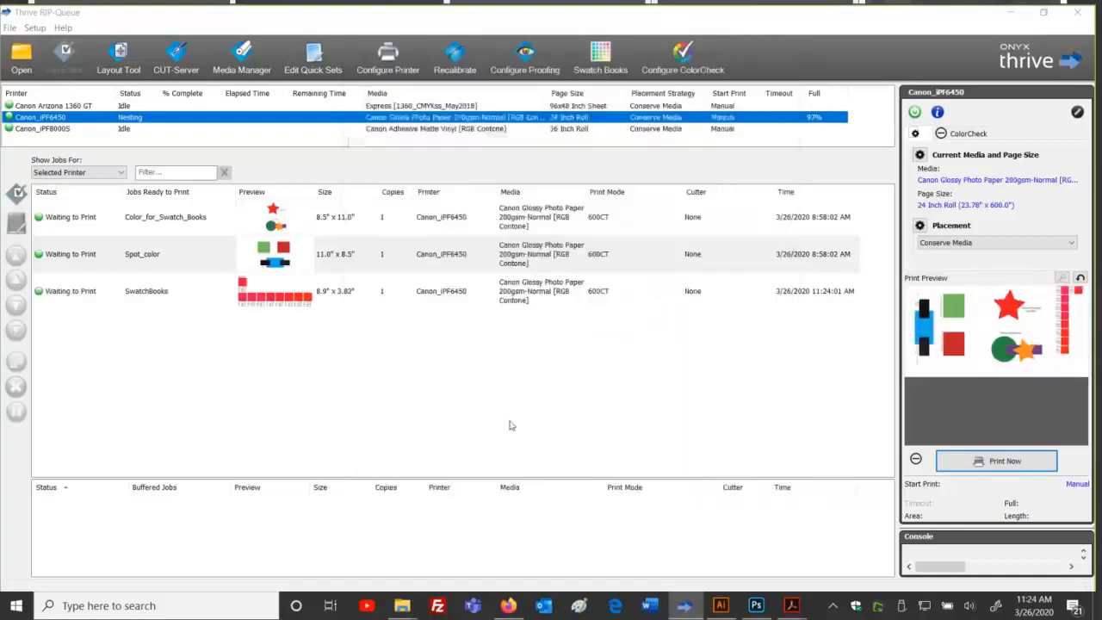
left_click(356, 280)
left_click(354, 250)
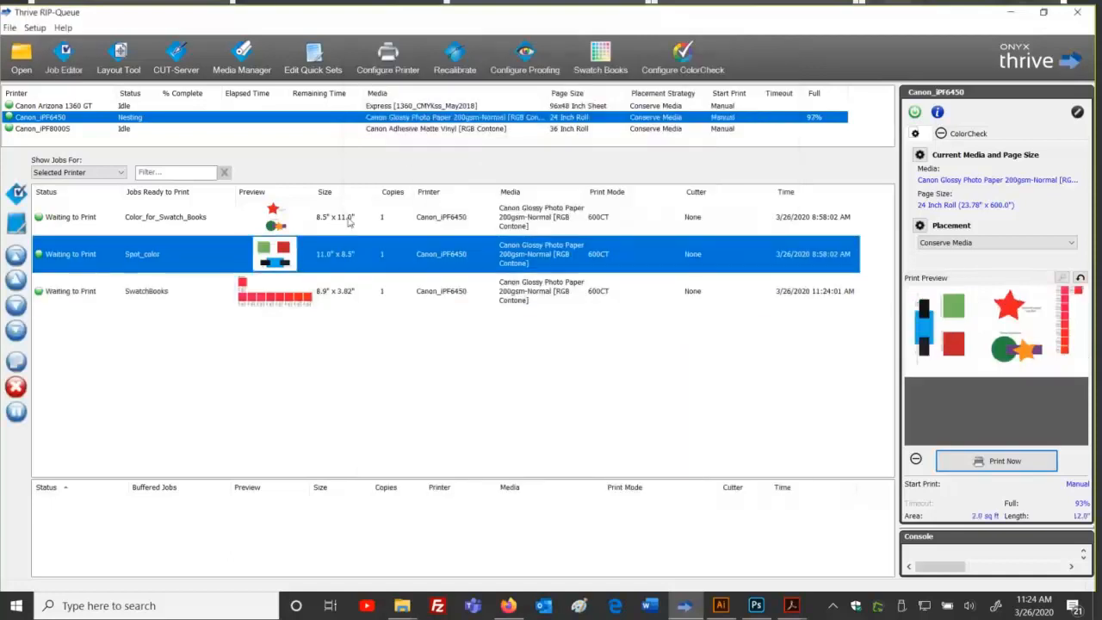
Step: Archive the Color_for_Swatch_Books and Spot_color jobs, then print SwatchBooks on Canon_iPF6450
left_click(349, 222, "ctrl")
right_click(348, 222)
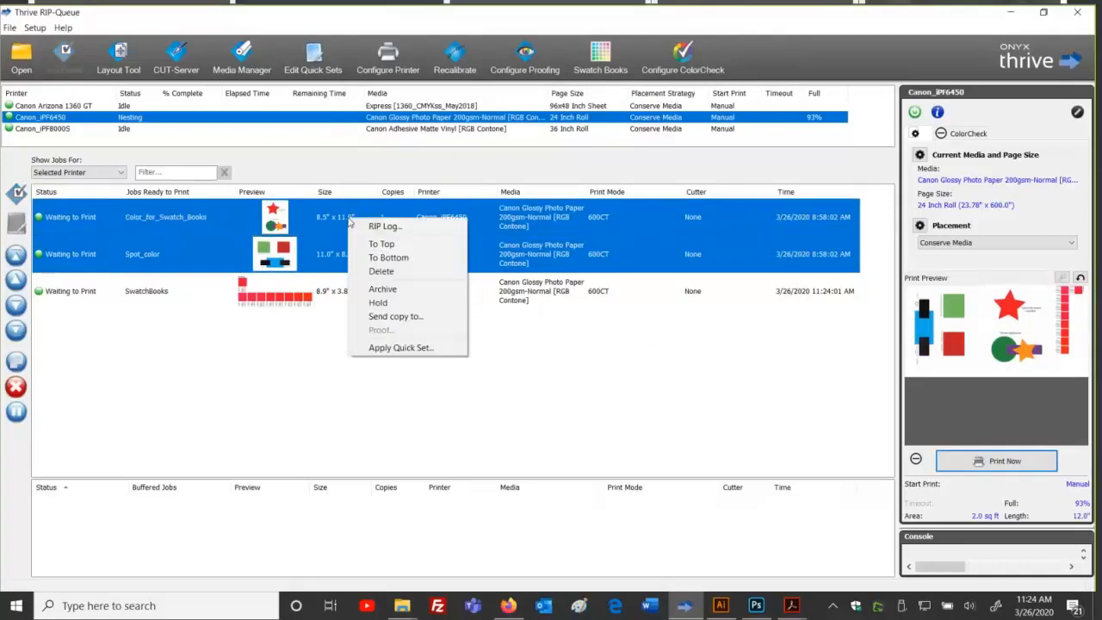
left_click(377, 291)
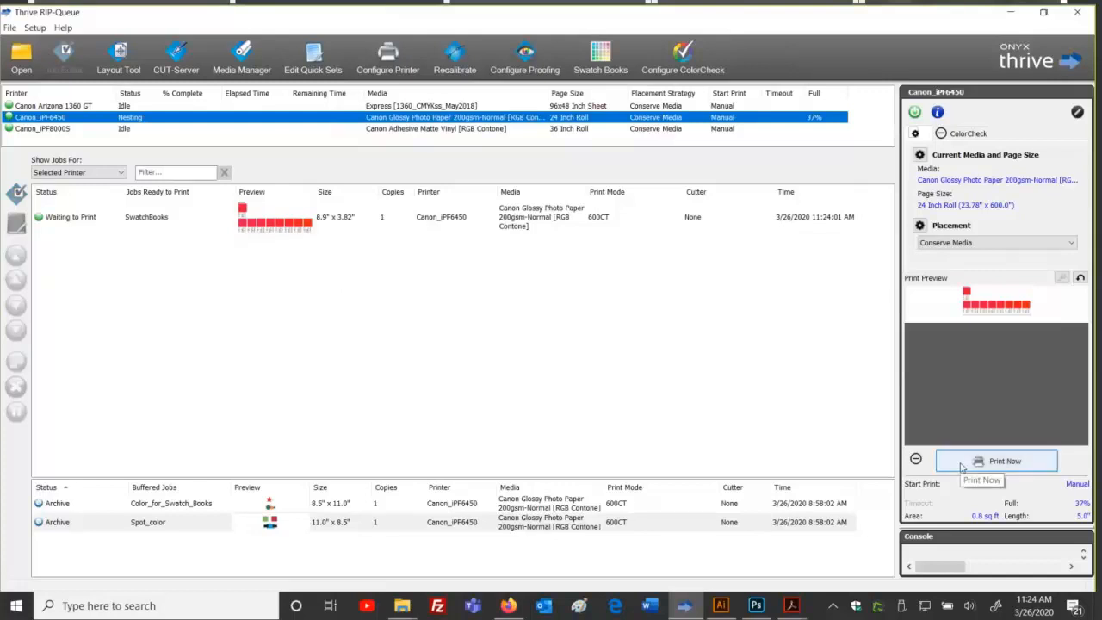
left_click(961, 465)
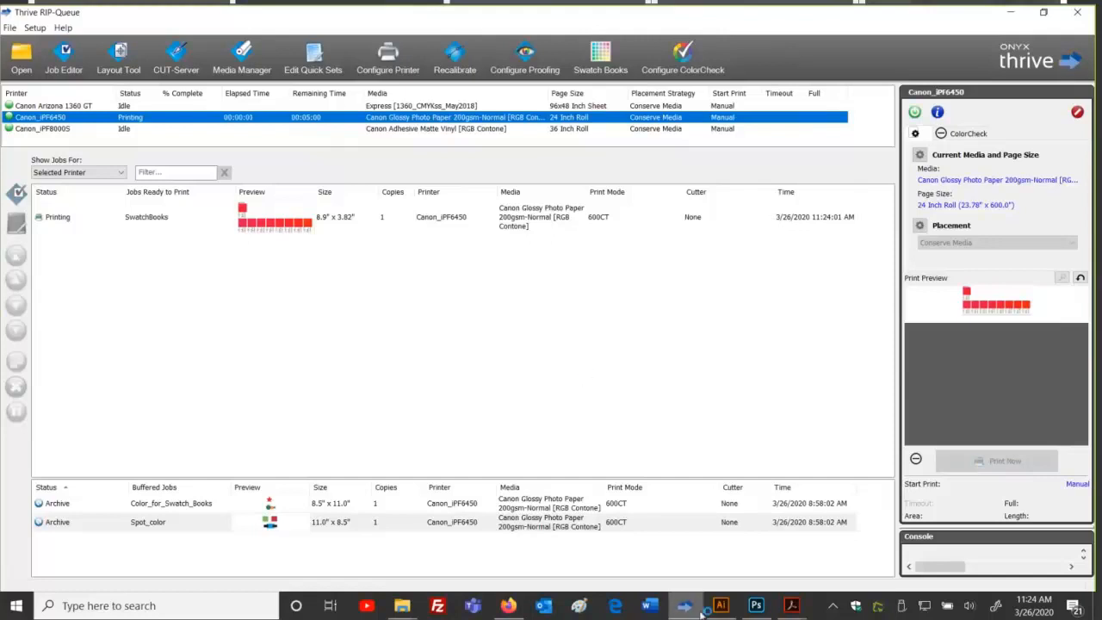
mouse_move(707, 609)
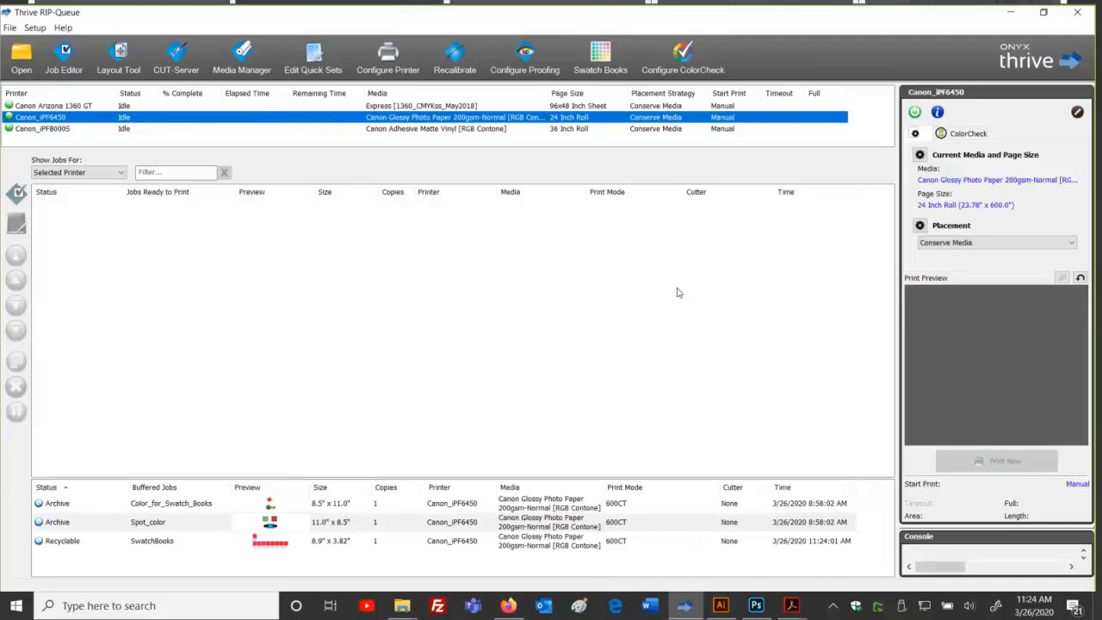
Step: Reopen the Swatch Books setup for Canon_iPF6450 and review its quick sets and media choices
left_click(598, 61)
left_click(548, 203)
left_click(545, 222)
left_click(546, 222)
left_click(552, 246)
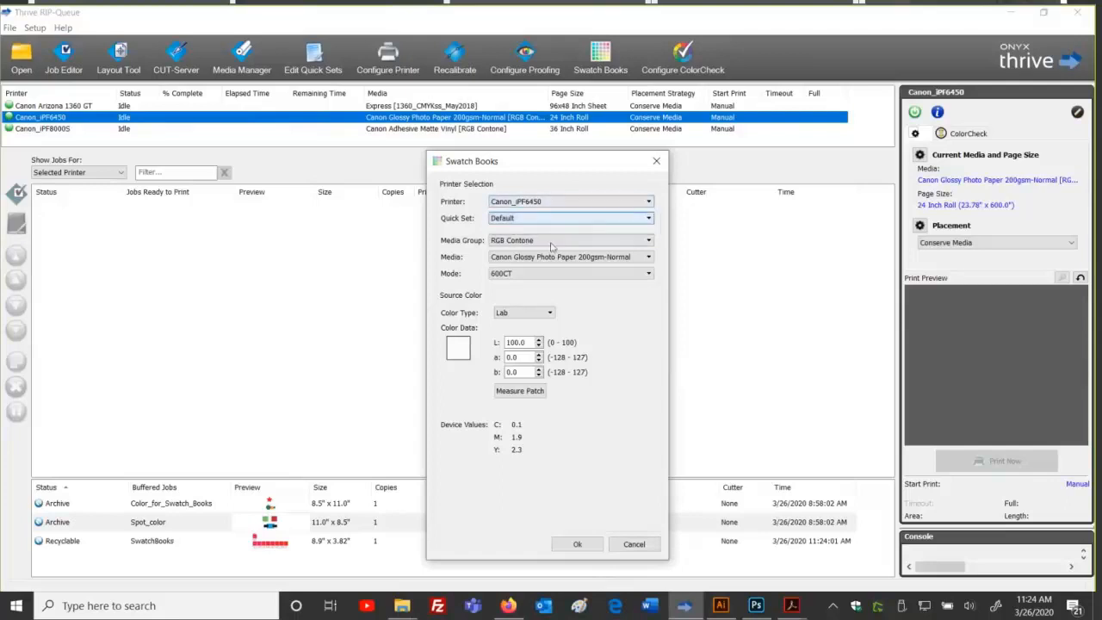
left_click(554, 257)
left_click(557, 262)
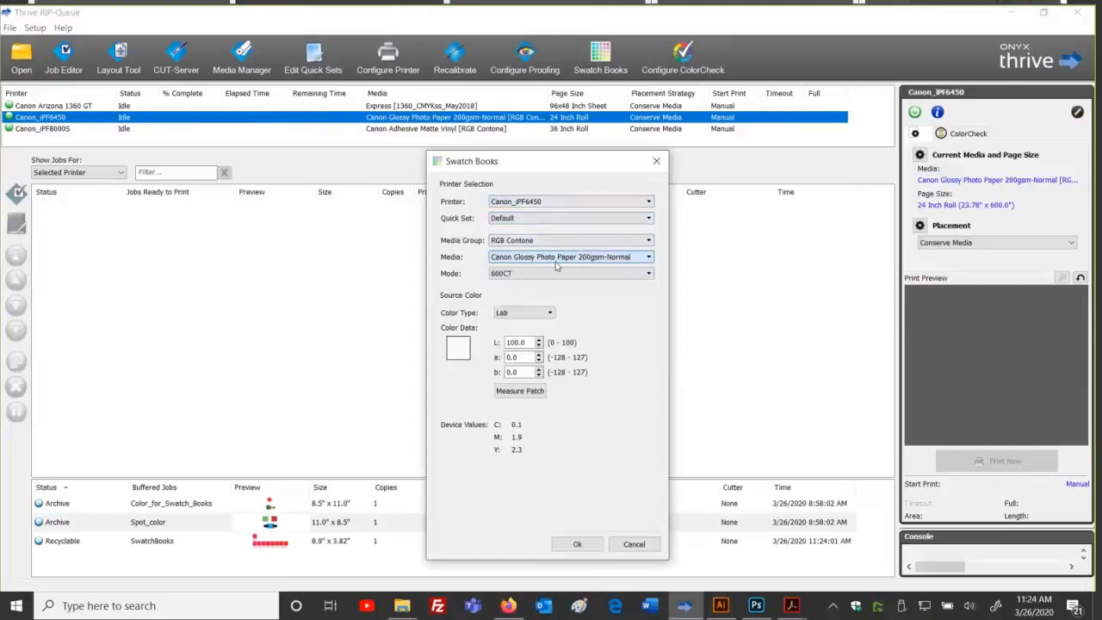
Step: Make the source colour a spot colour, filtering for 185 and choosing PANTONE 185 C
left_click(524, 312)
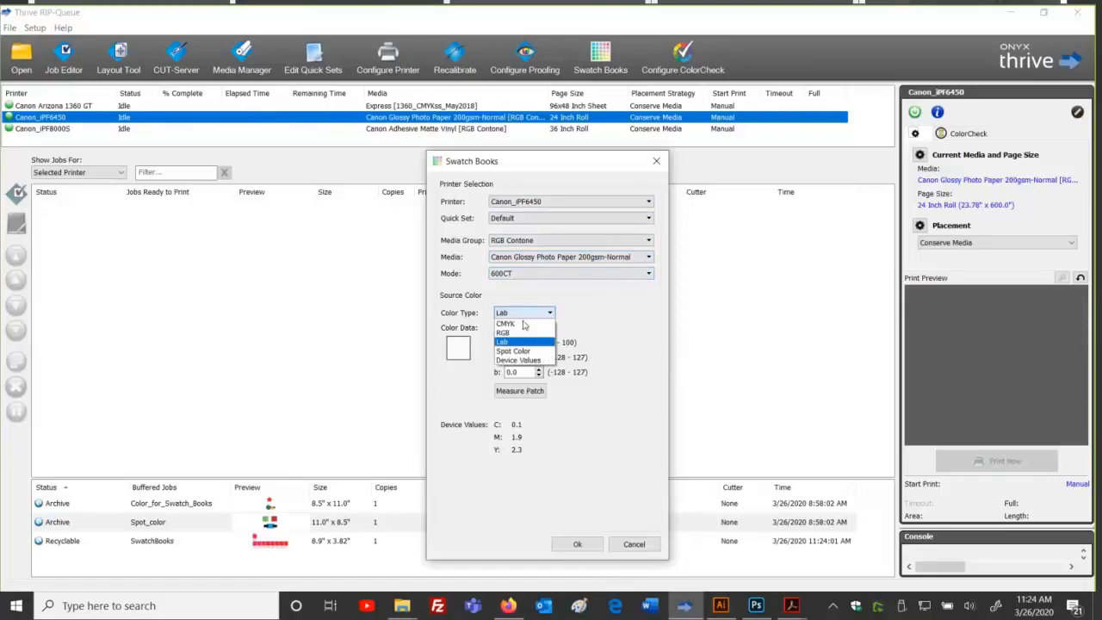
left_click(516, 364)
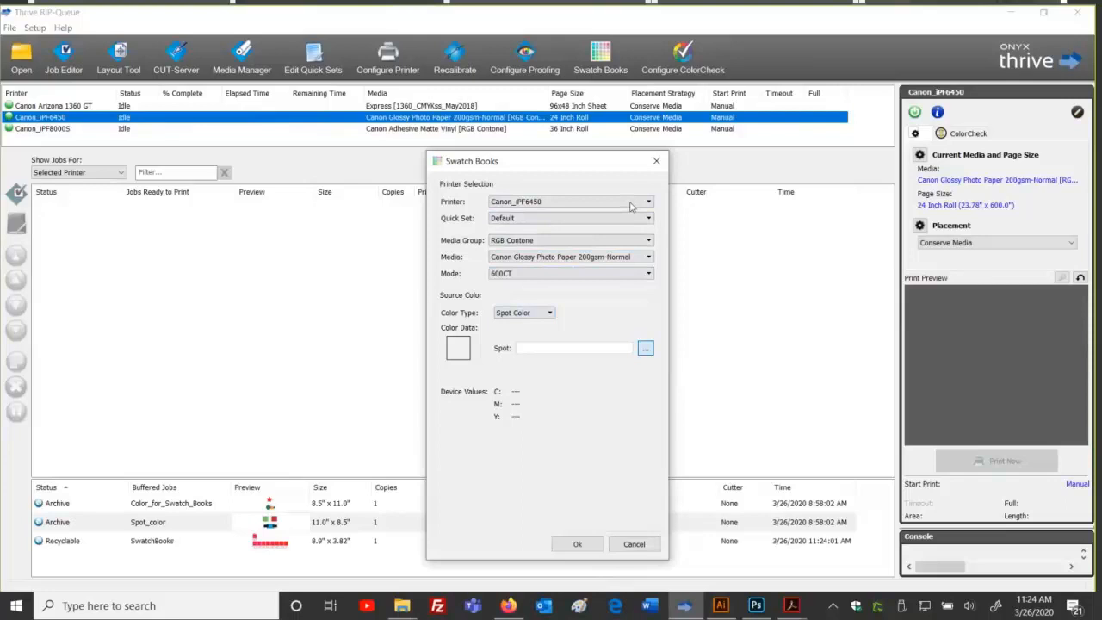
left_click(617, 267)
type("185")
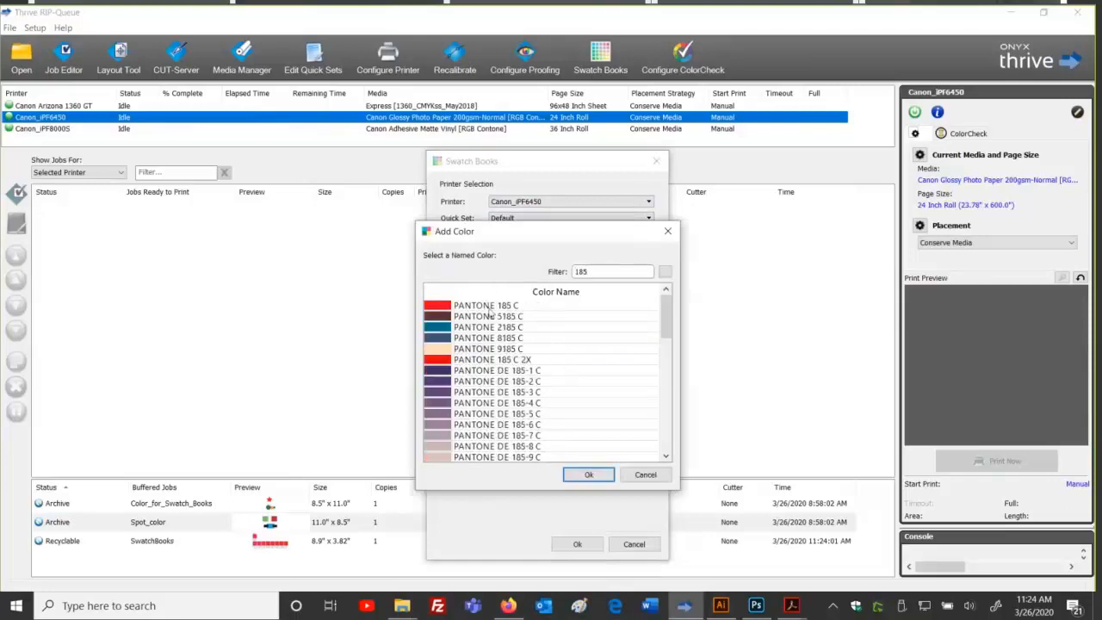
left_click(603, 306)
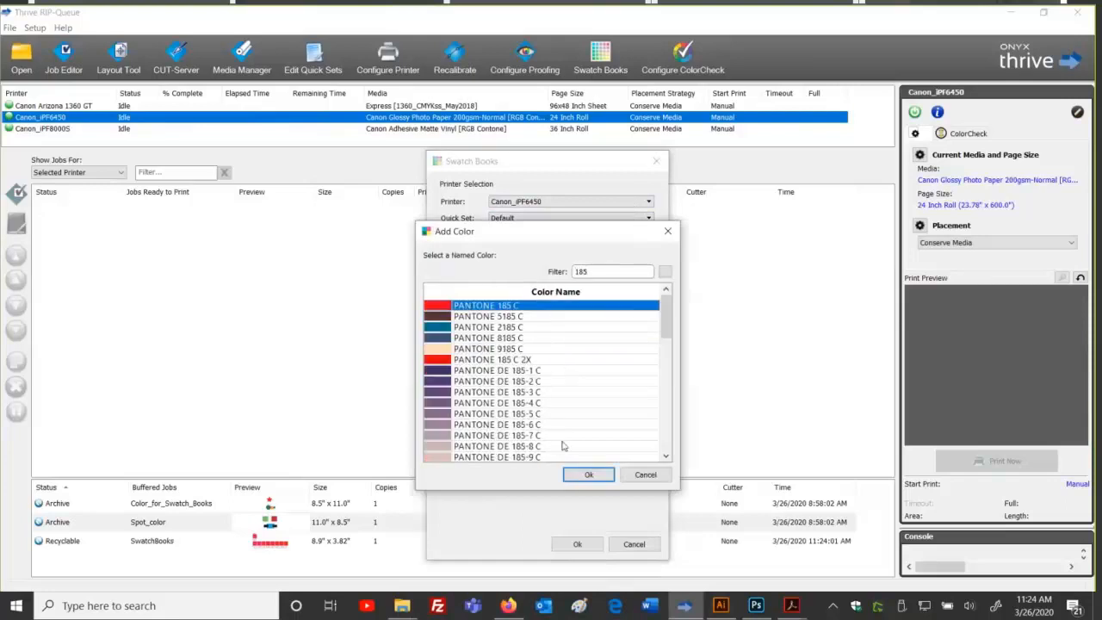
left_click(568, 475)
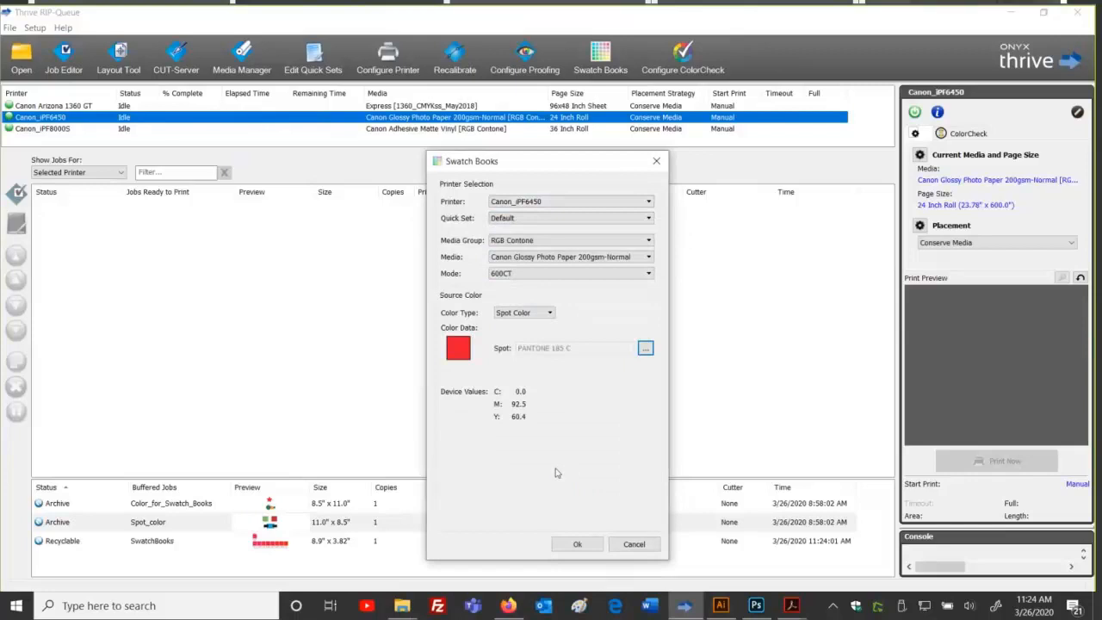
left_click(542, 314)
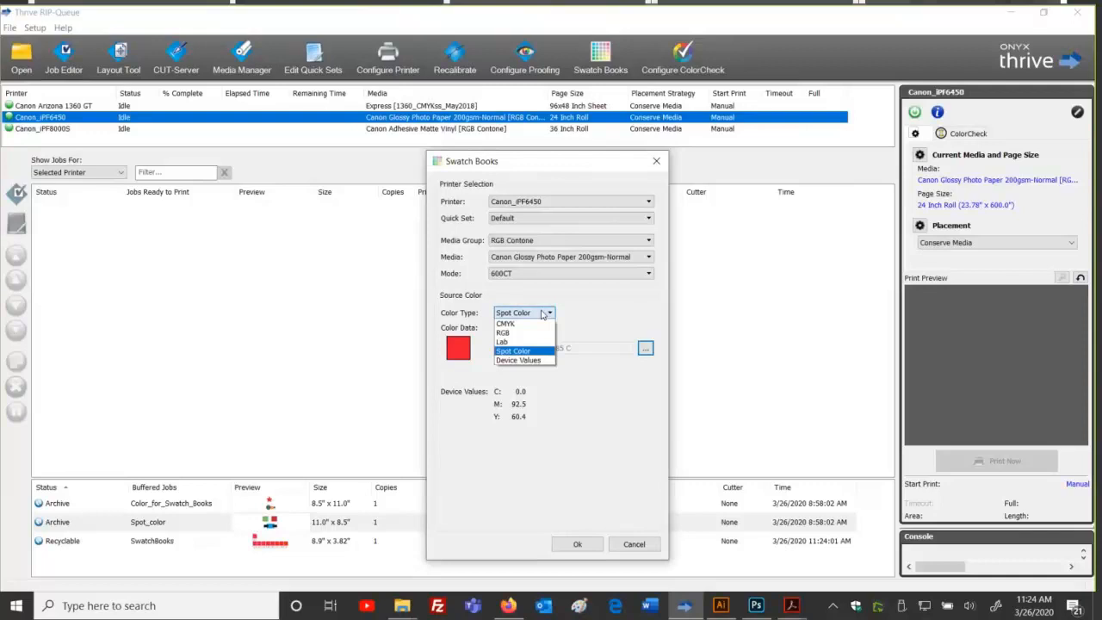
Step: Switch the source to Device Values and enter C 5, M 88, Y 91
left_click(539, 362)
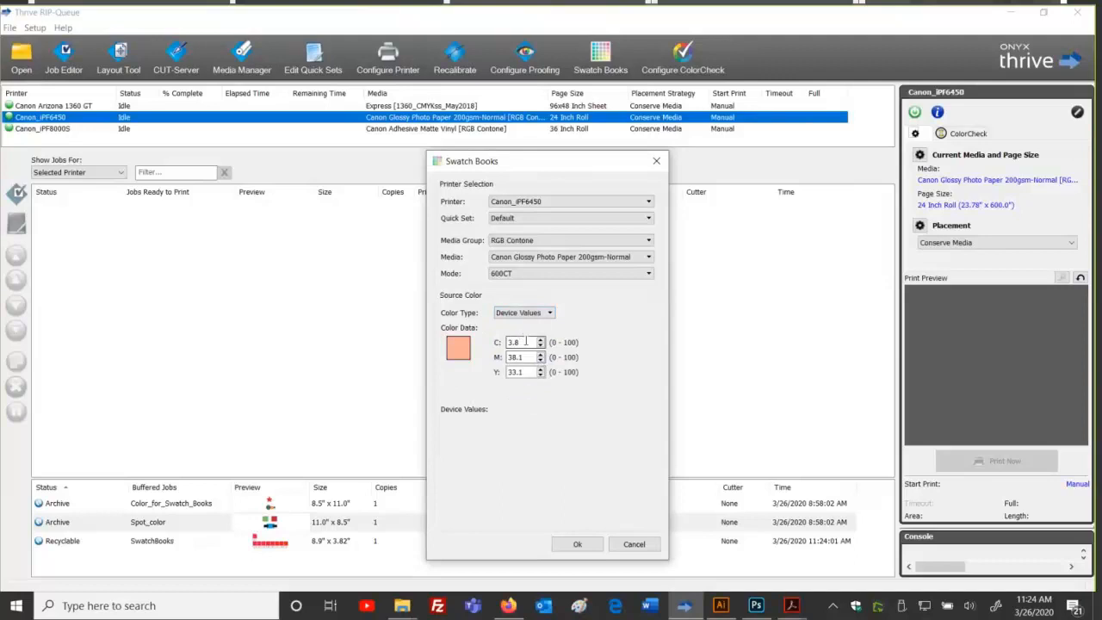
left_click_drag(532, 357, 461, 361)
type("88")
key("Tab")
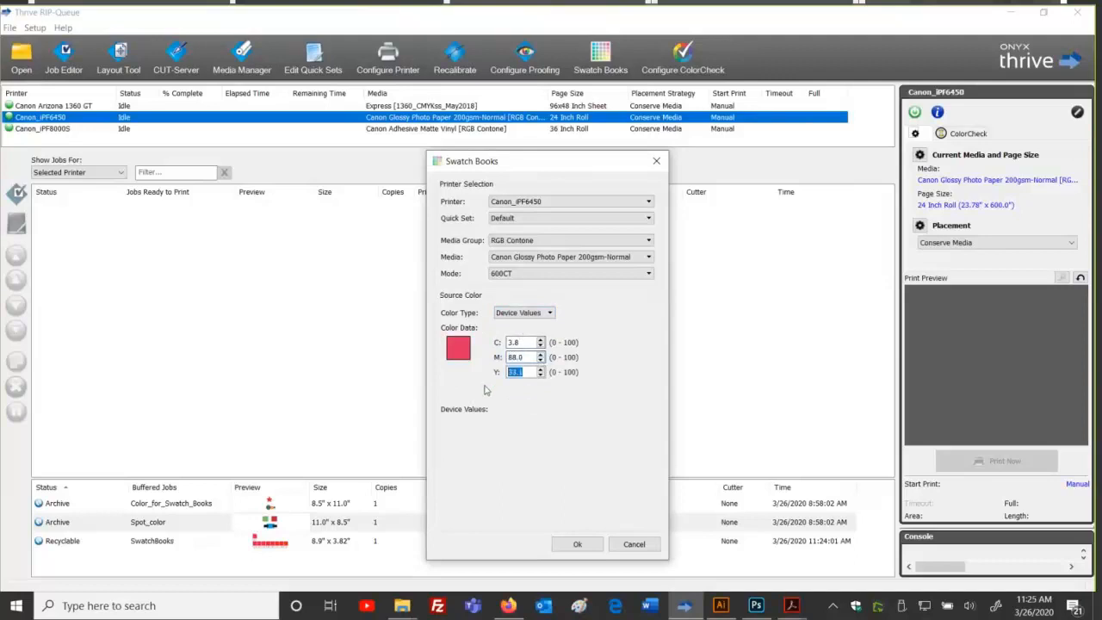
type("91")
key("Tab")
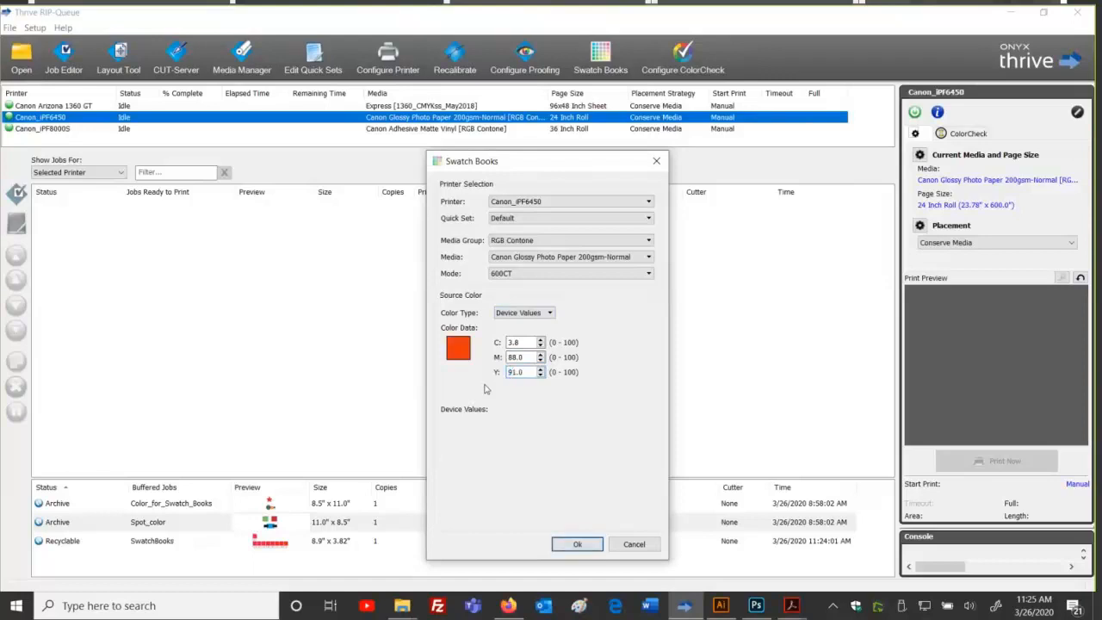
left_click_drag(515, 342, 476, 343)
type("5")
key("Tab")
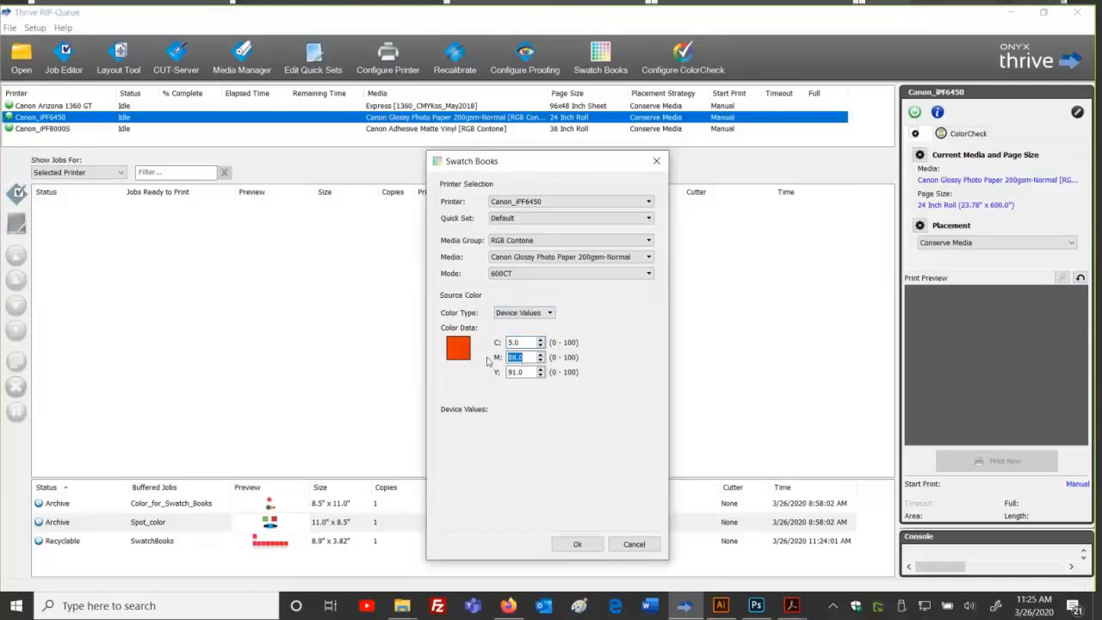
Step: Review the source colour type options and move the swatch book window up and left
left_click(500, 317)
left_click(528, 320)
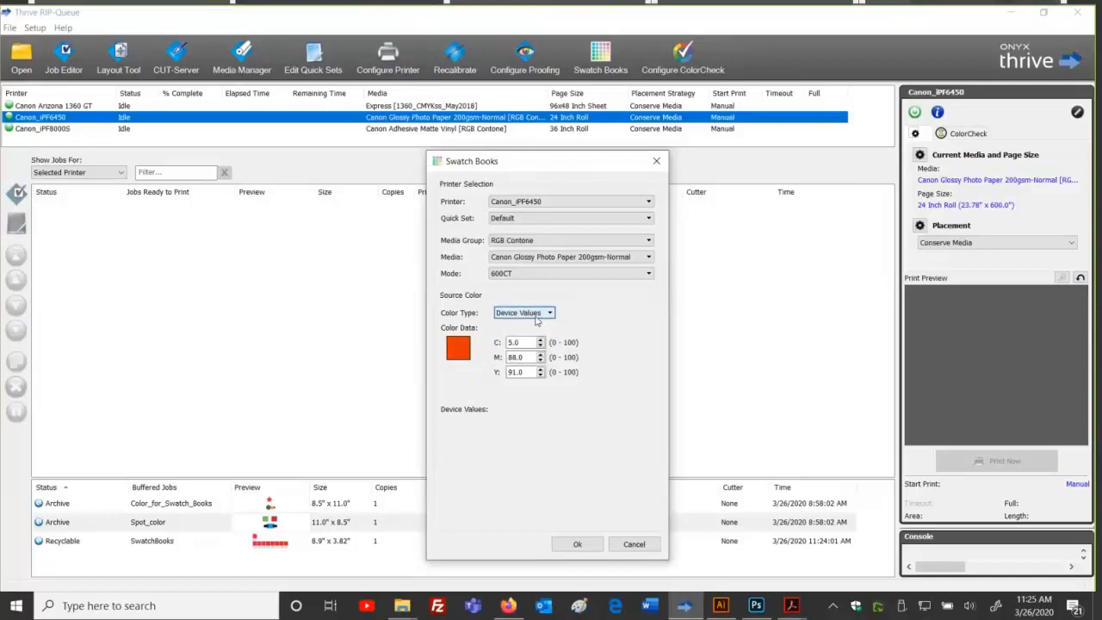
left_click(316, 545)
left_click_drag(513, 163, 483, 97)
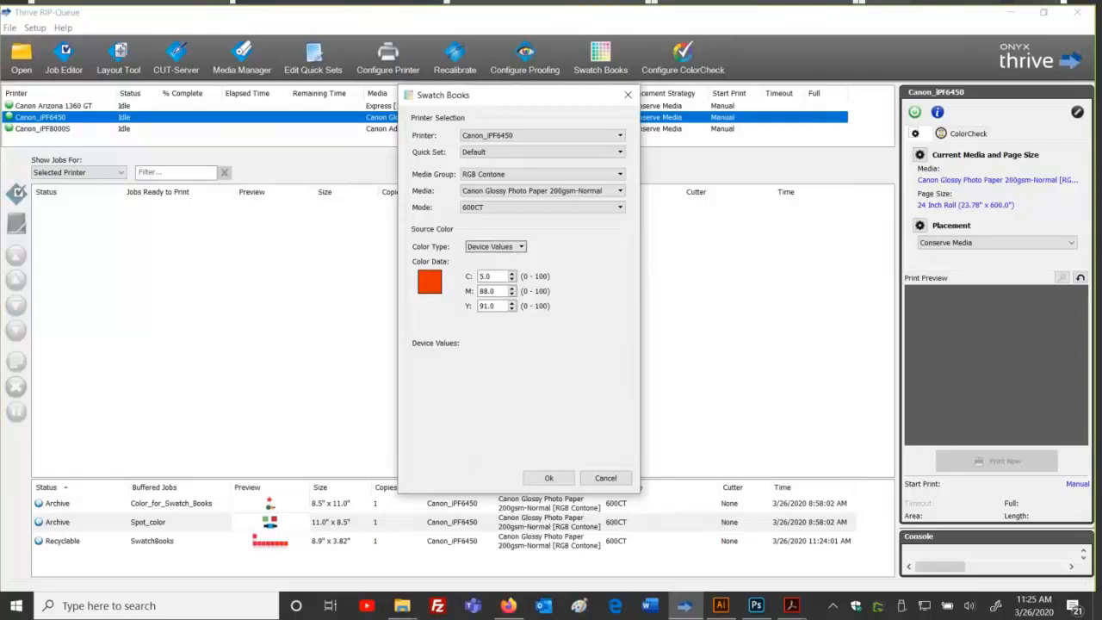
Step: Generate the patches, then edit the orange source to C 12, M 77, Y 95
left_click(543, 476)
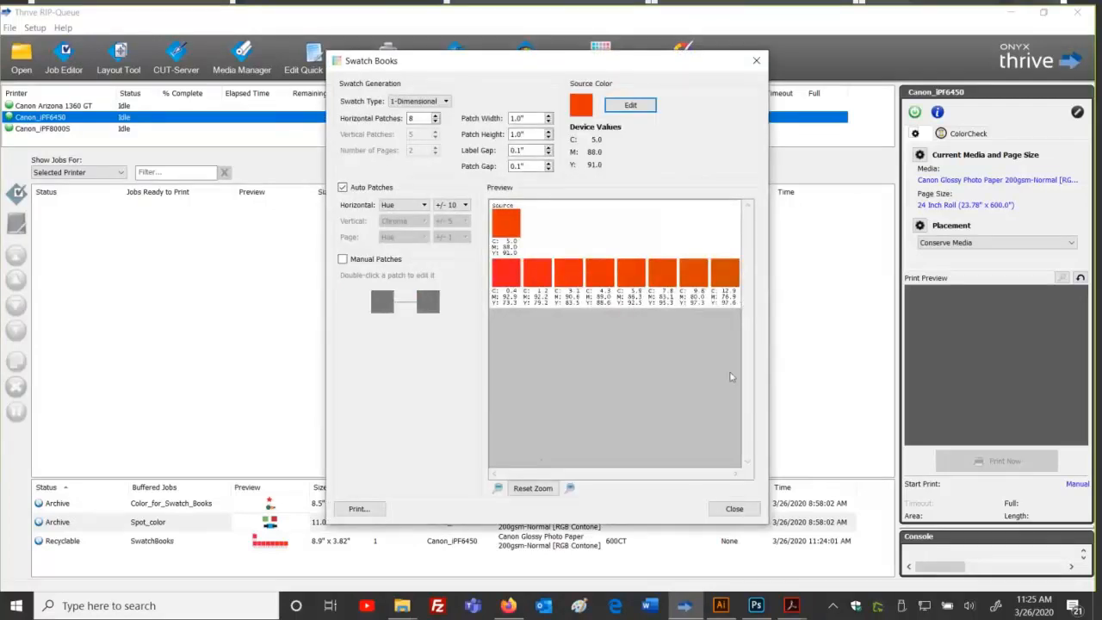
left_click(636, 107)
left_click_drag(532, 278, 475, 281)
type("12")
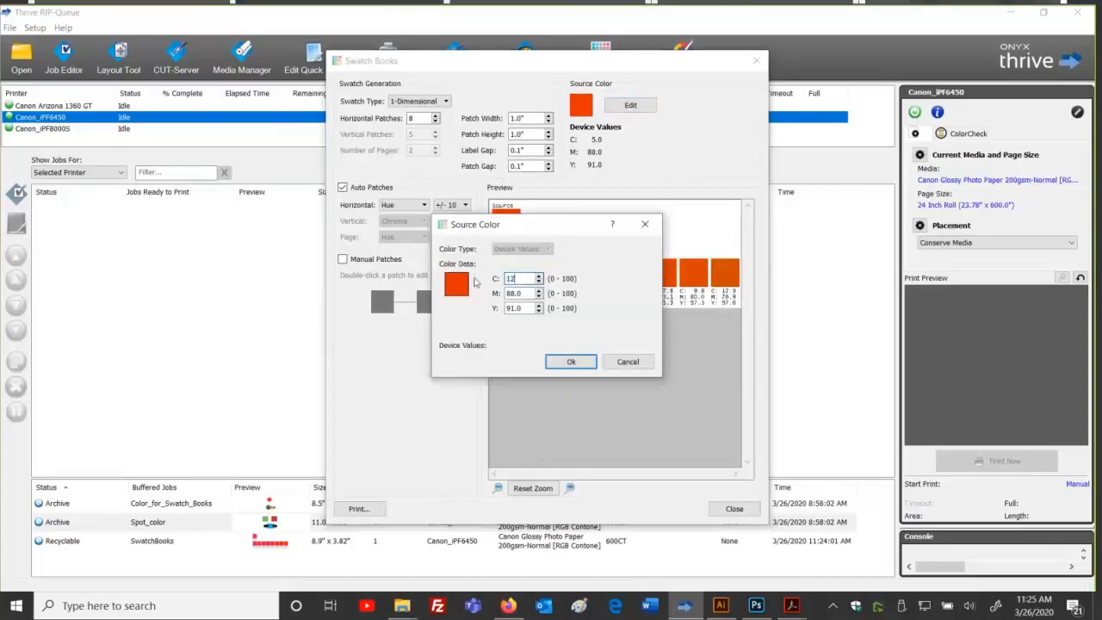
key("Tab")
type("77")
key("Tab")
type("95")
left_click(574, 361)
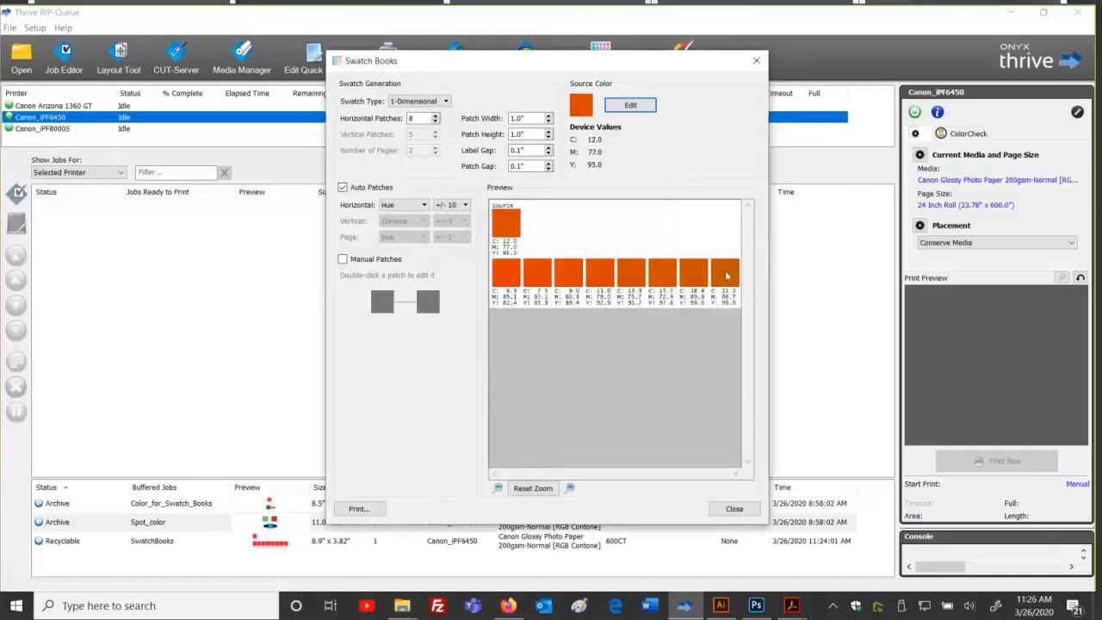
Step: Try Chroma and Lightness as the horizontal variation, ending on Saturation
left_click(403, 207)
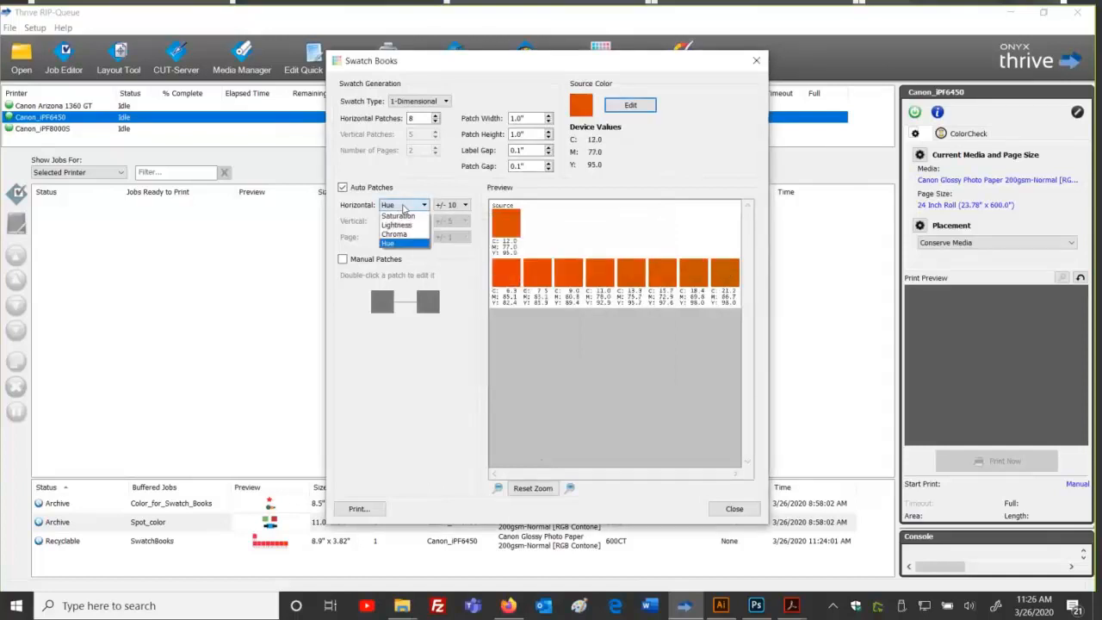
left_click(404, 238)
left_click(412, 207)
left_click(414, 223)
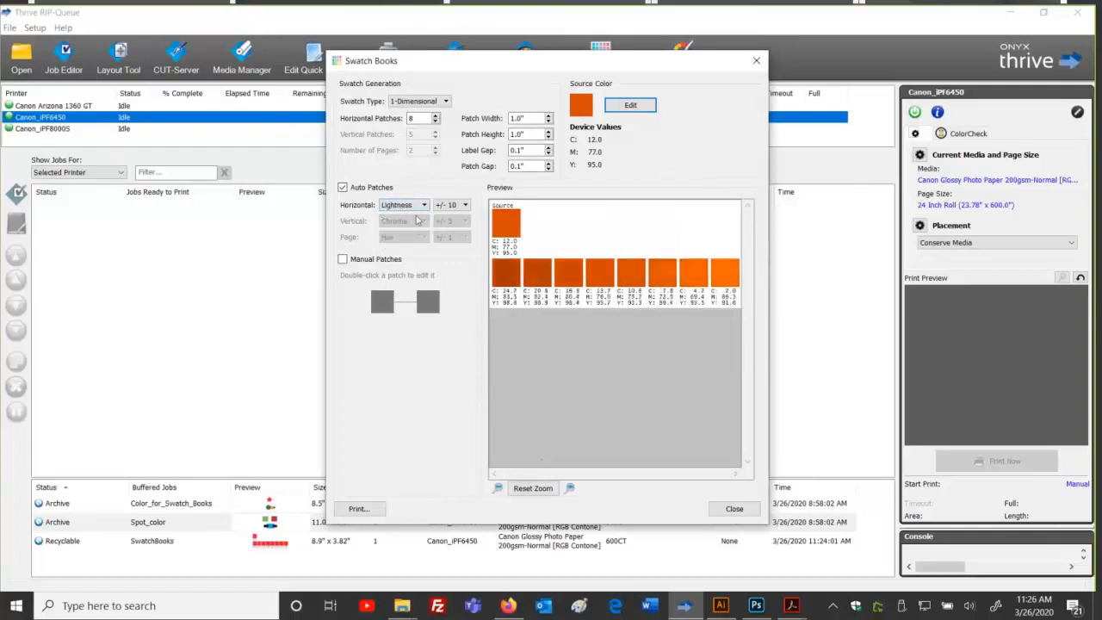
left_click(414, 207)
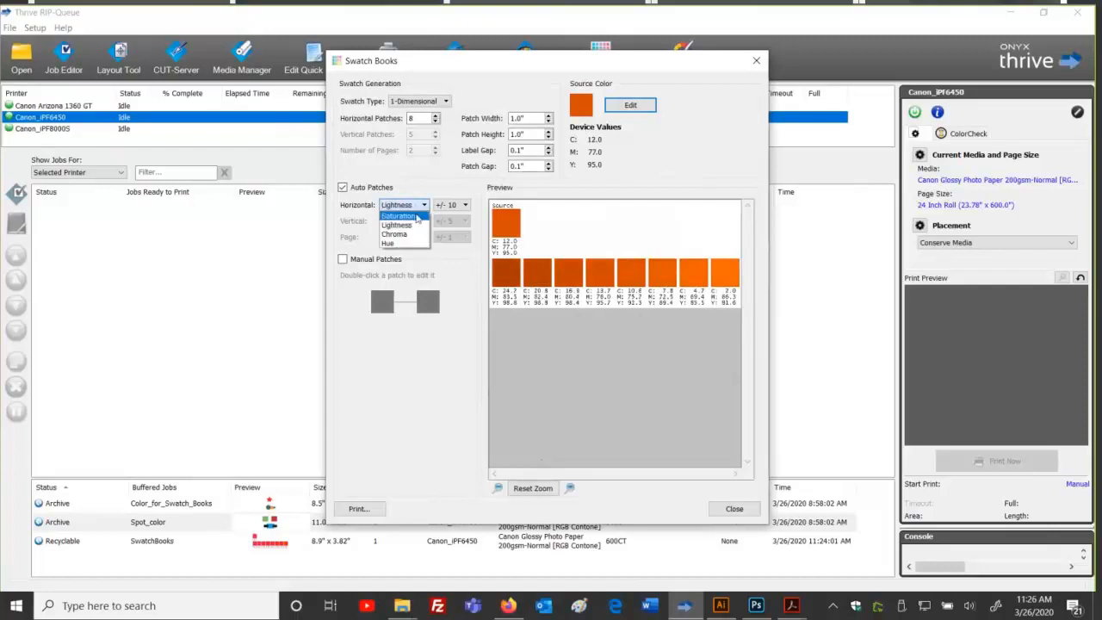
left_click(417, 216)
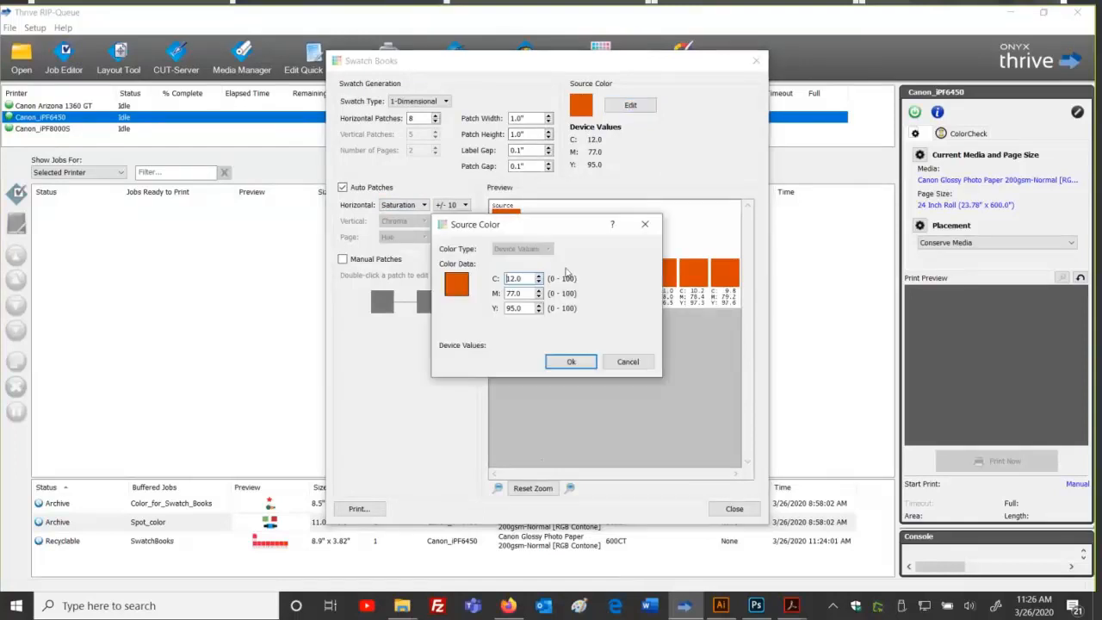
Step: Cancel the Source Color editor, keeping C 12, M 77, Y 95, and check the Patch Width value
left_click(630, 362)
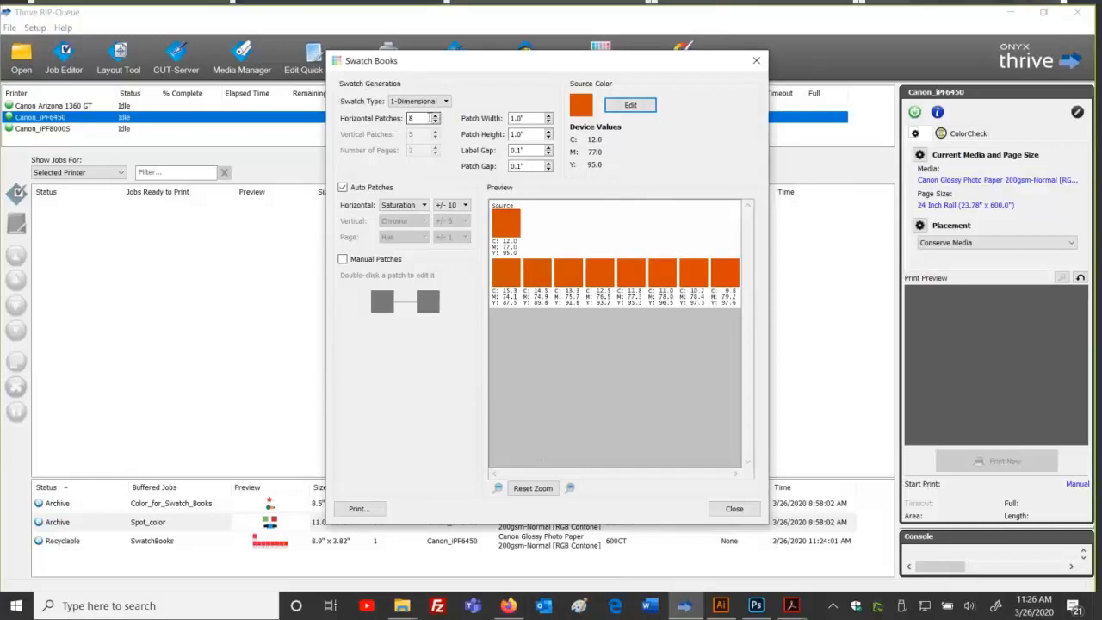
left_click_drag(535, 118, 510, 119)
left_click(536, 118)
Step: Set Horizontal Patches to 20, leaving the patch width unchanged
double_click(423, 117)
type("20")
key("Tab")
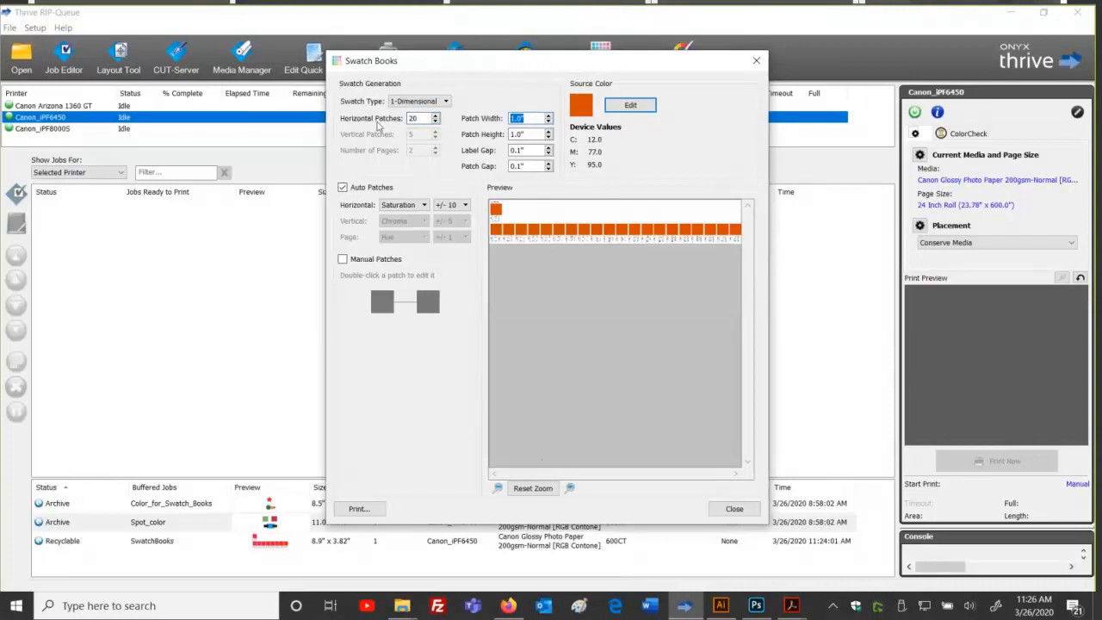
left_click(426, 119)
Step: Switch the horizontal variation to Hue after briefly trying Chroma
left_click(423, 205)
left_click(394, 234)
left_click(411, 204)
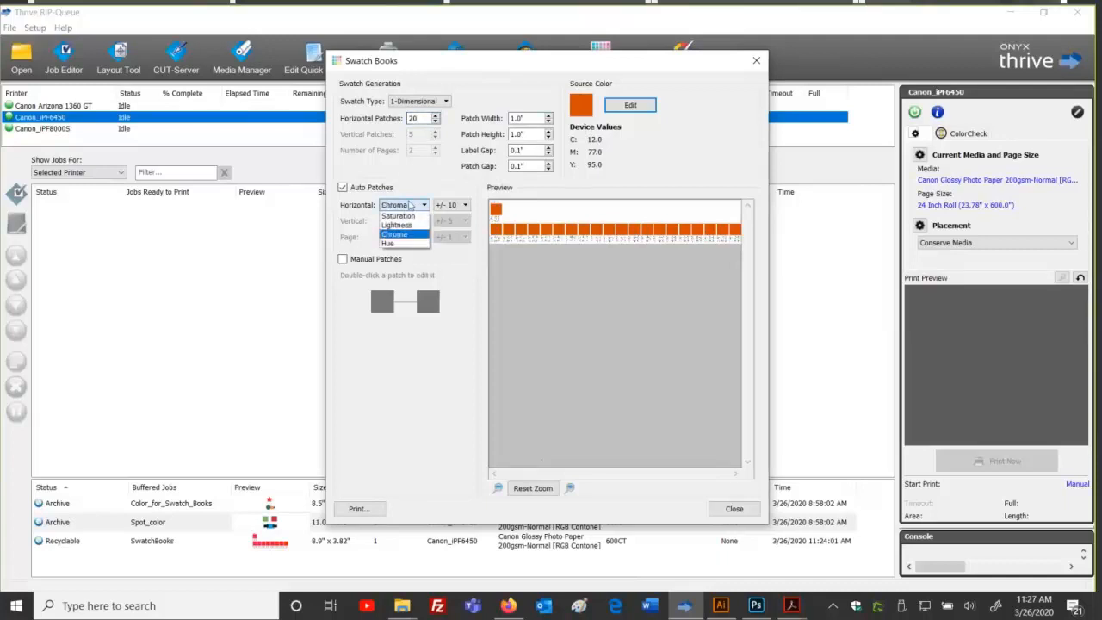
left_click(393, 243)
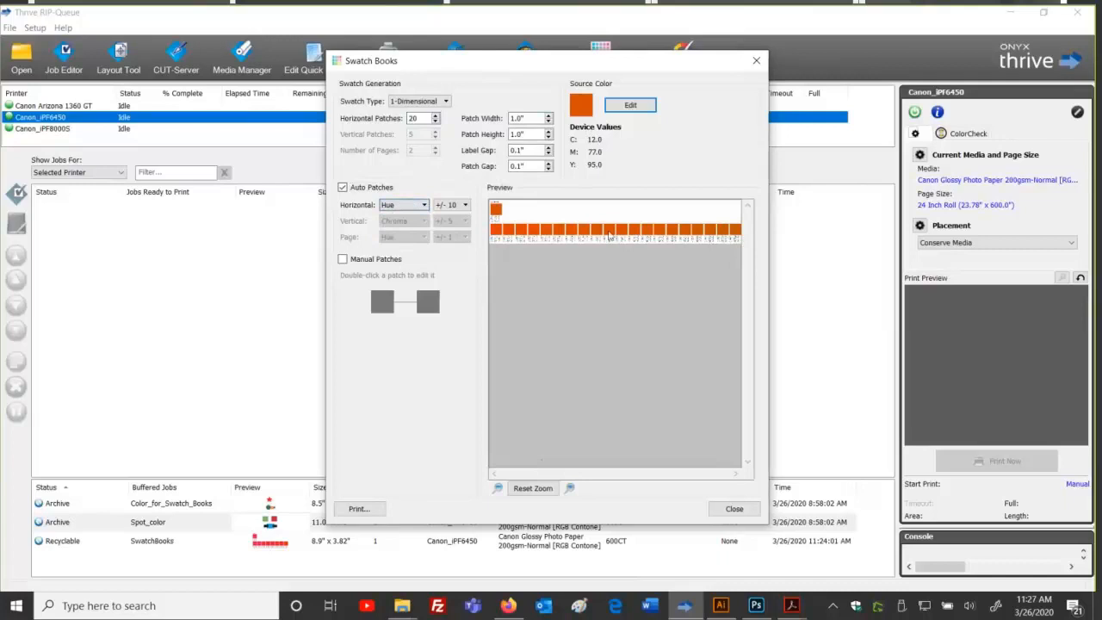
Step: Zoom the swatch preview in two steps and scroll across the orange patches
left_click(569, 488)
left_click(568, 488)
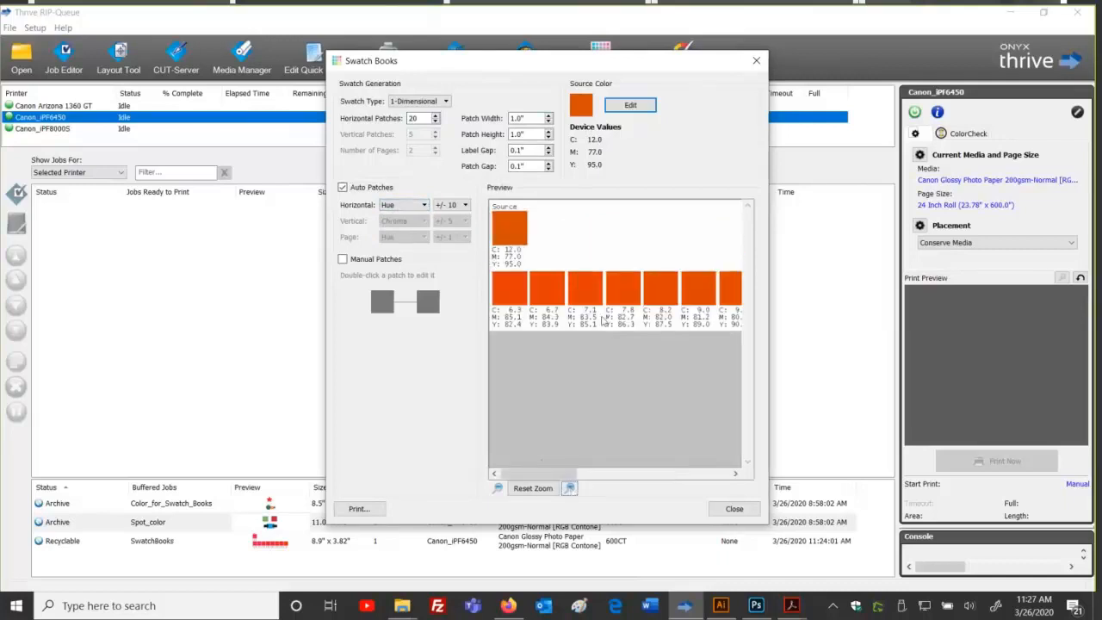
left_click_drag(547, 473, 602, 473)
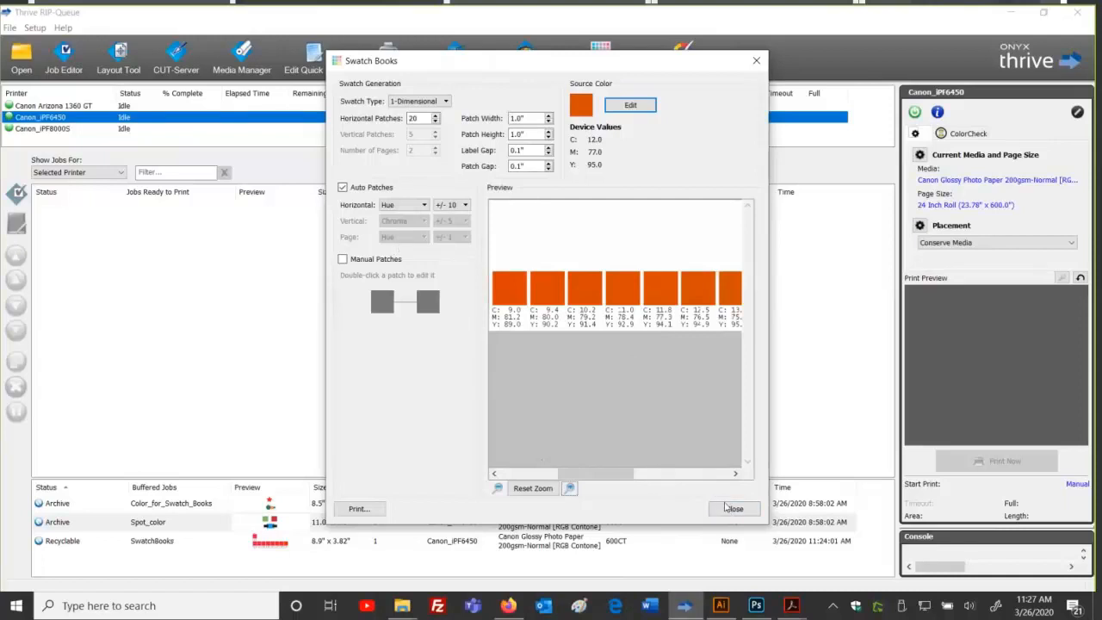
Step: Close Swatch Books and review the SwatchBooks job properties, cancelling so the job stays unchanged
left_click(732, 509)
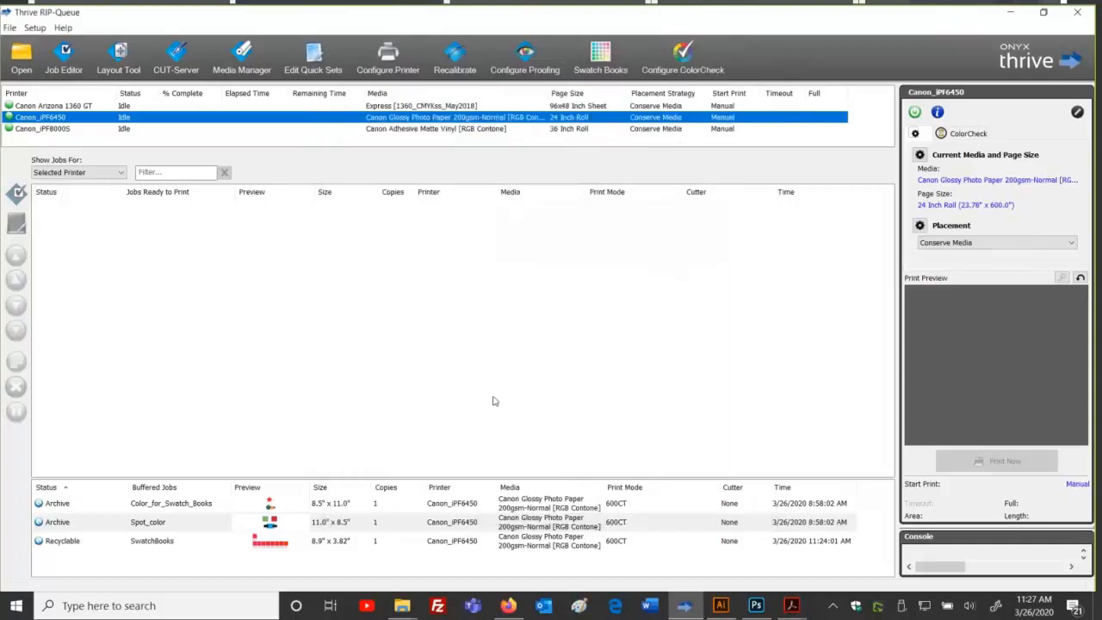
double_click(340, 544)
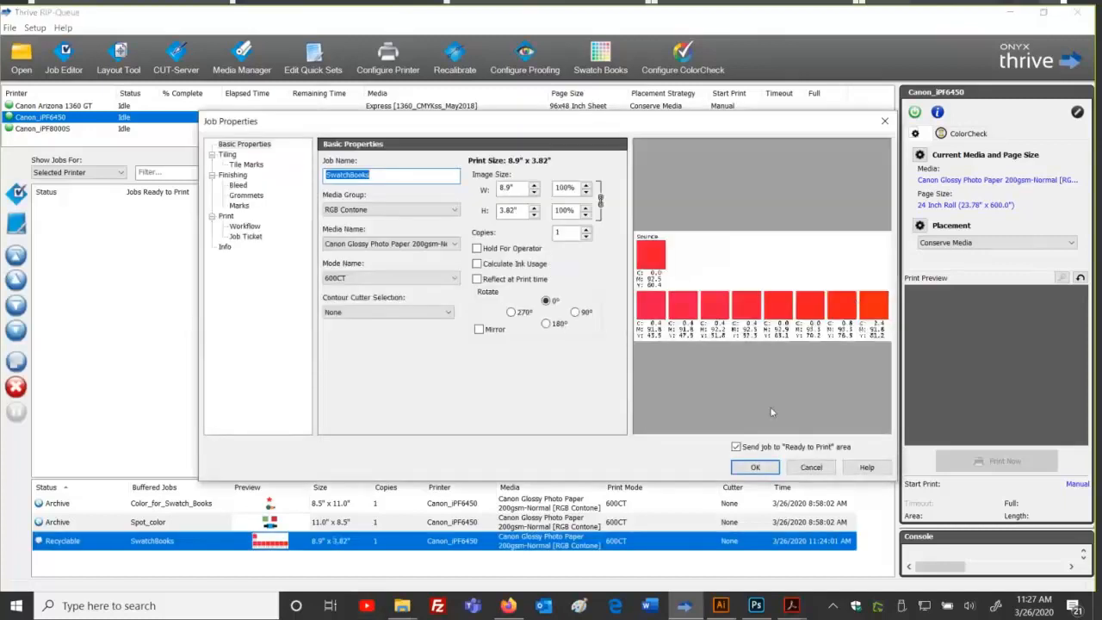
left_click(736, 447)
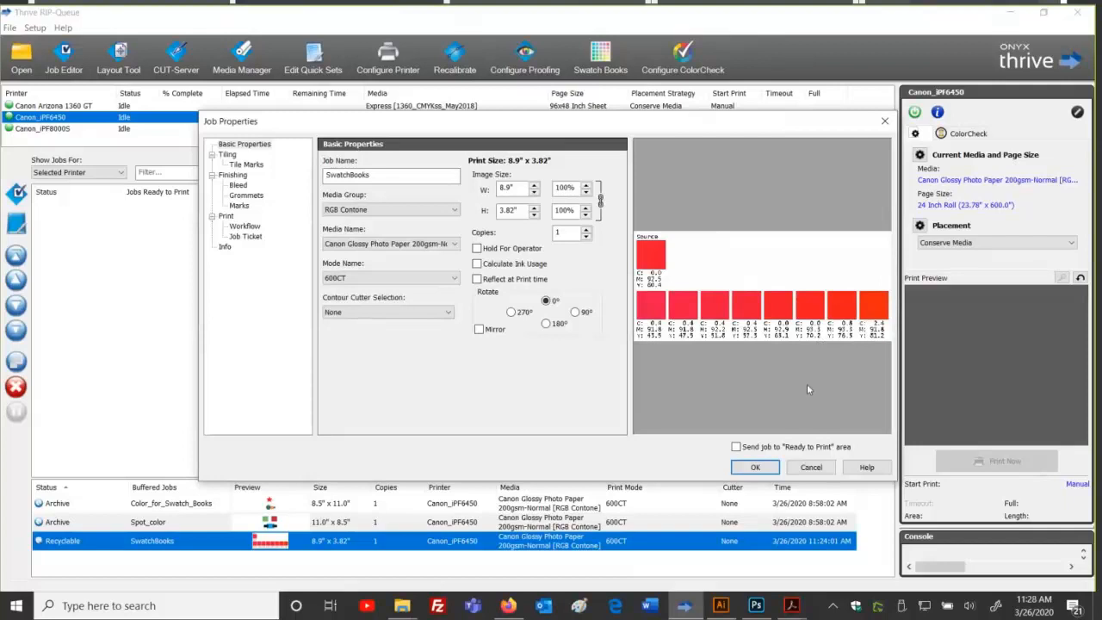
left_click(810, 467)
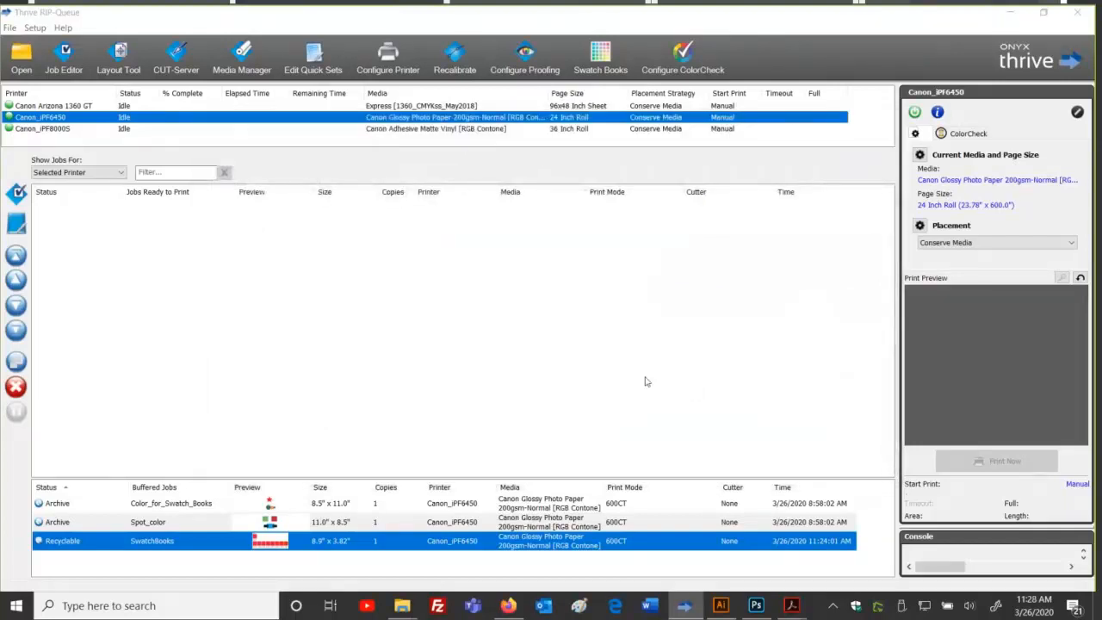
left_click(791, 605)
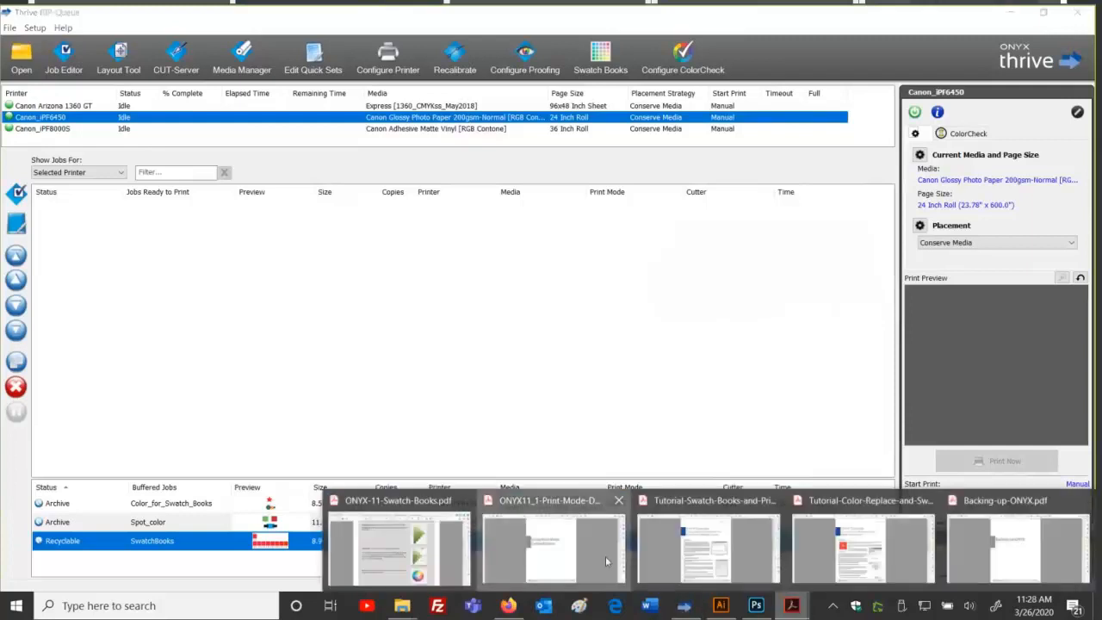
Step: In the ONYX11_1 Print-Mode Defined Colors PDF, zoom to page 2's Setup sentence
left_click(605, 556)
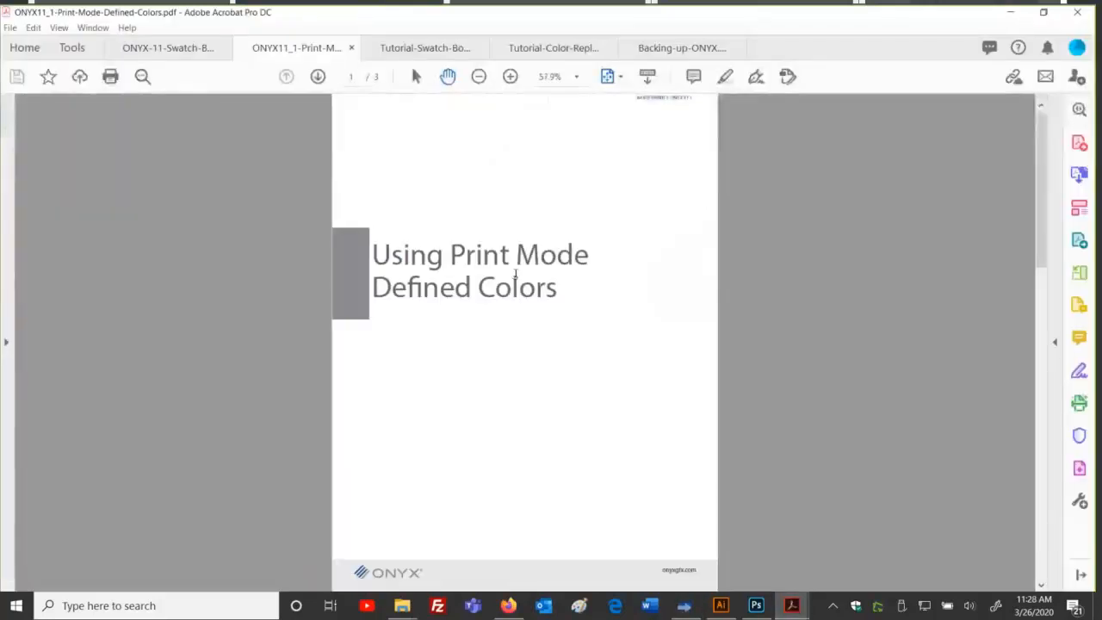
left_click(510, 76)
scroll(538, 204, "down", 10)
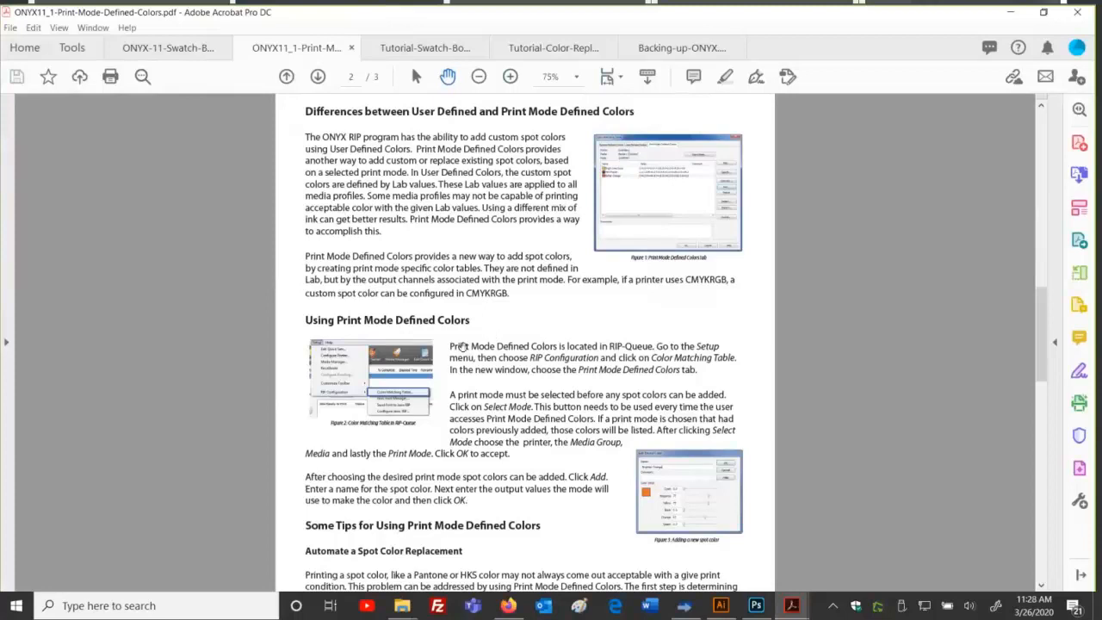
left_click_drag(448, 345, 697, 370)
left_click(801, 275)
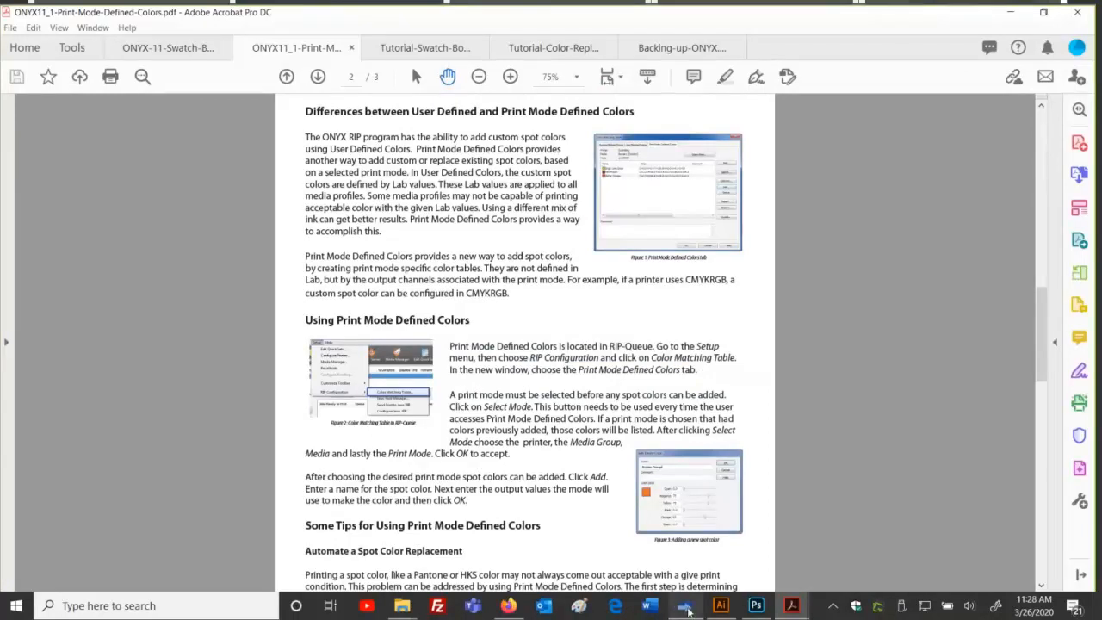
left_click(686, 607)
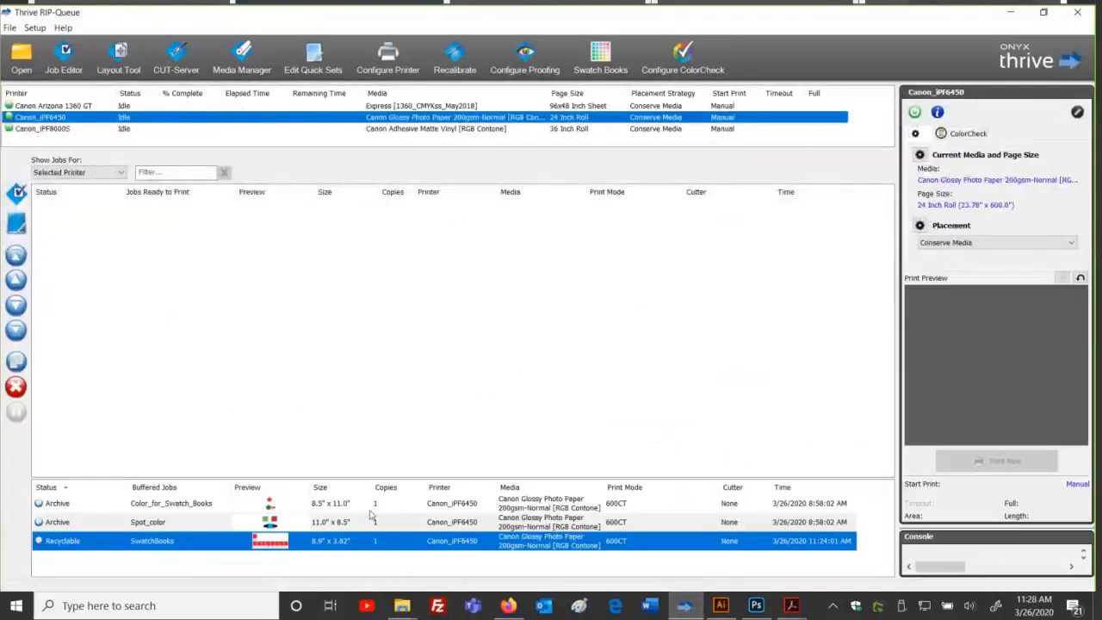
left_click(335, 505)
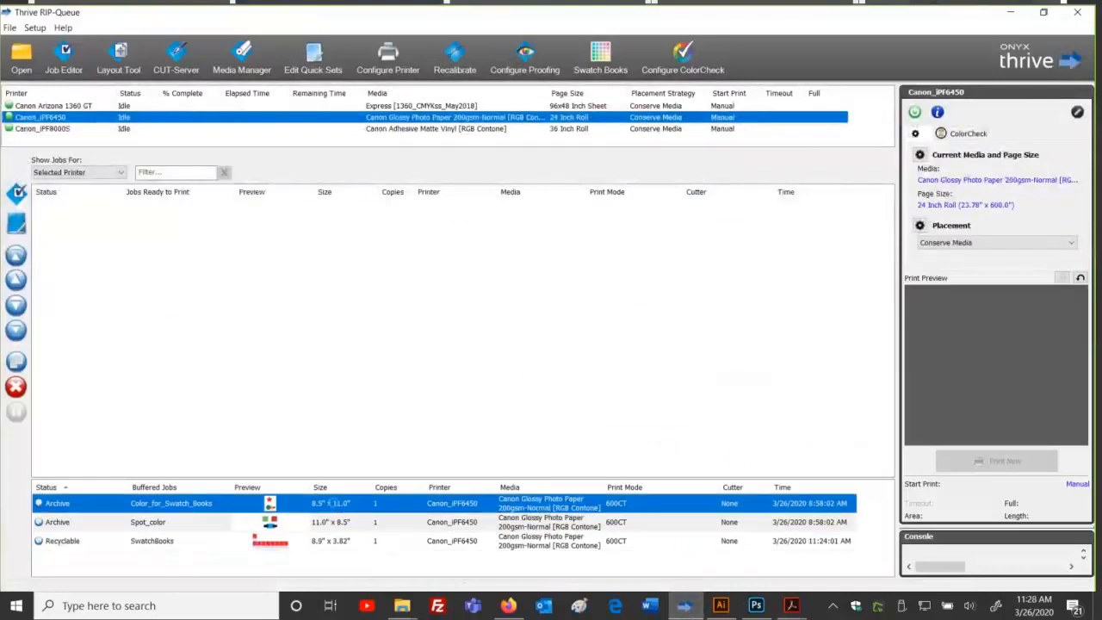
double_click(334, 505)
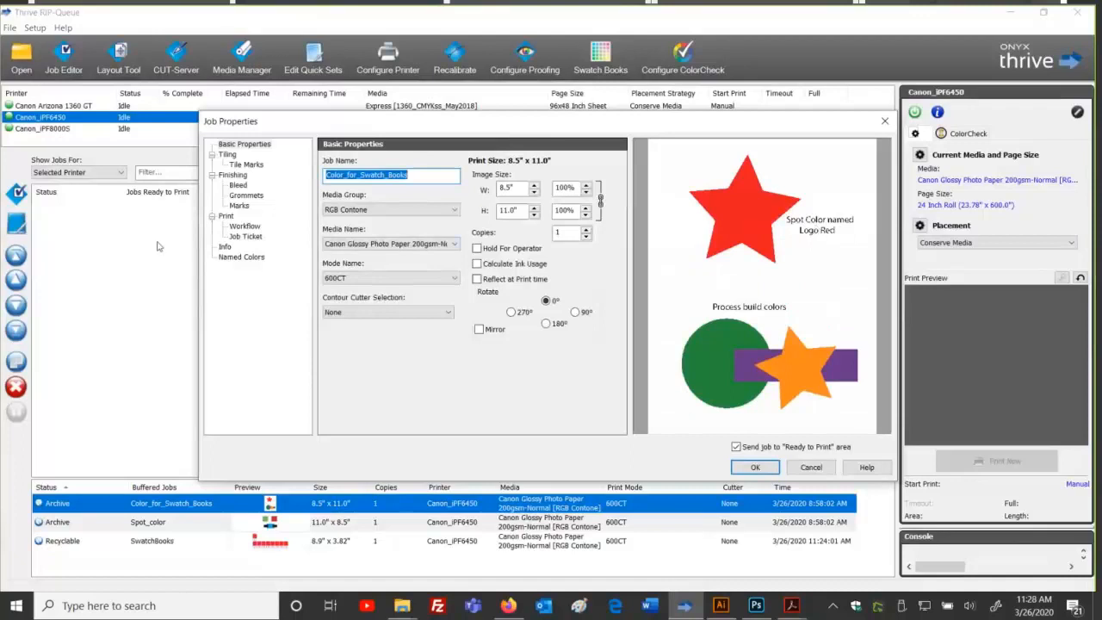
left_click(241, 258)
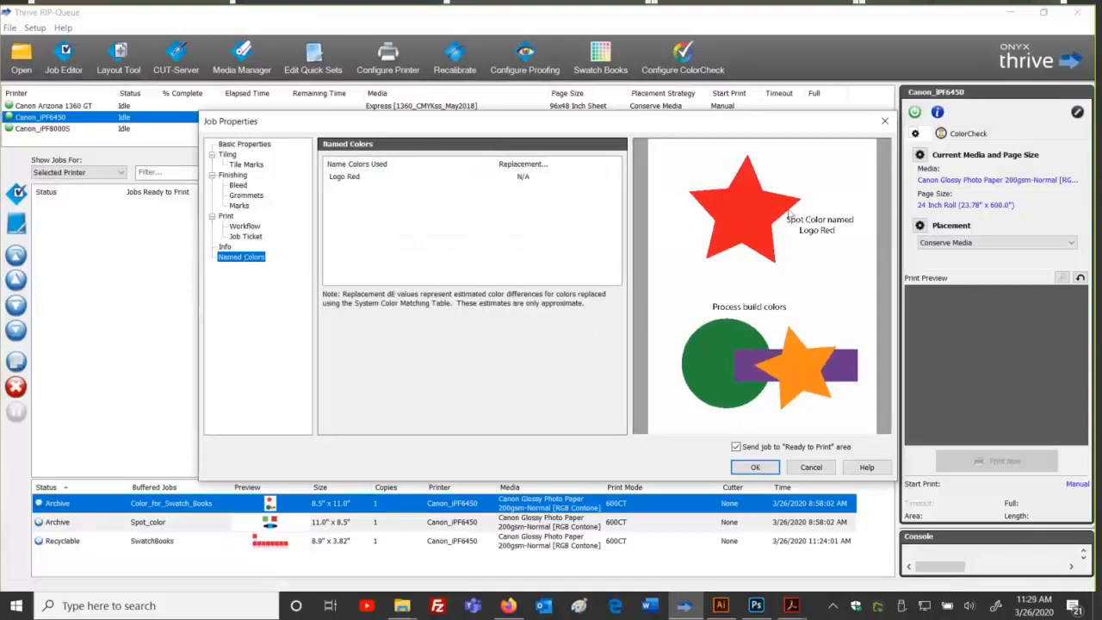
left_click(811, 467)
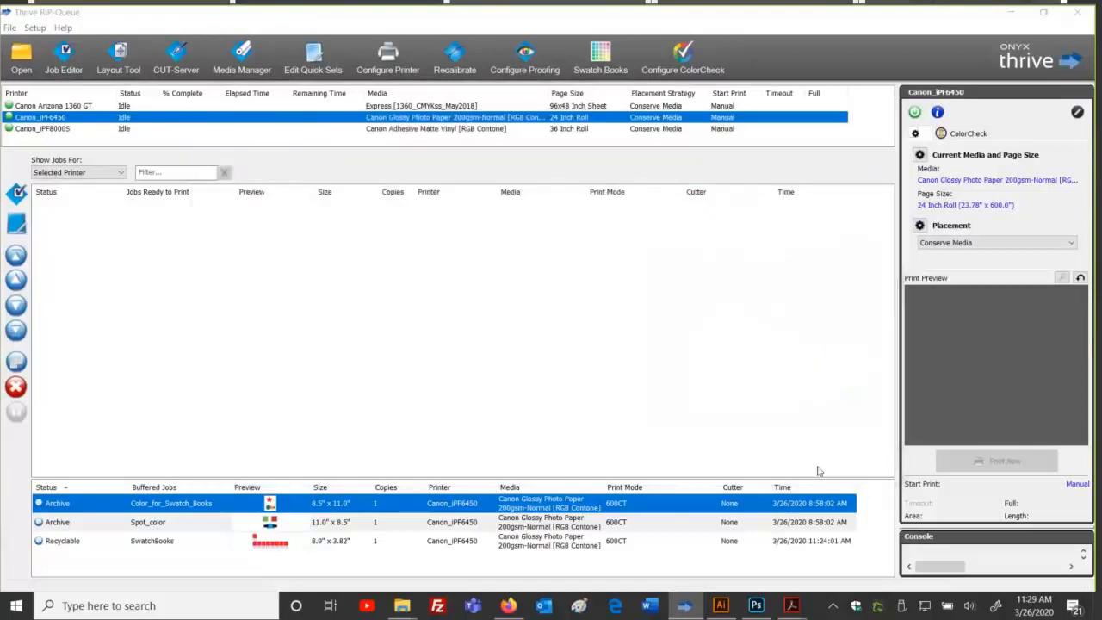
left_click(328, 525)
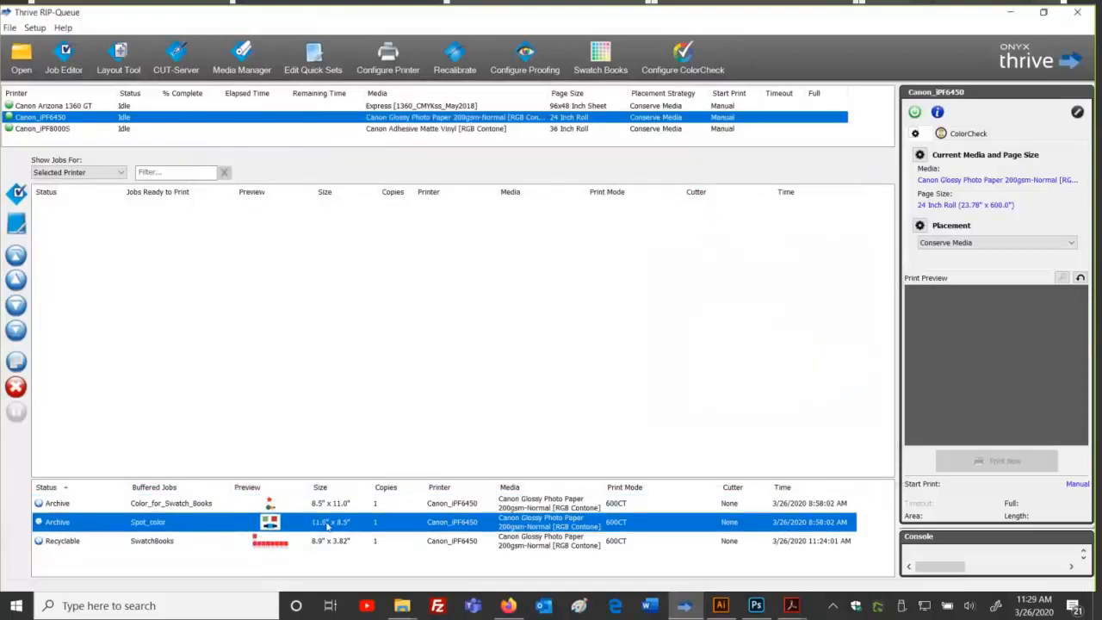
double_click(328, 525)
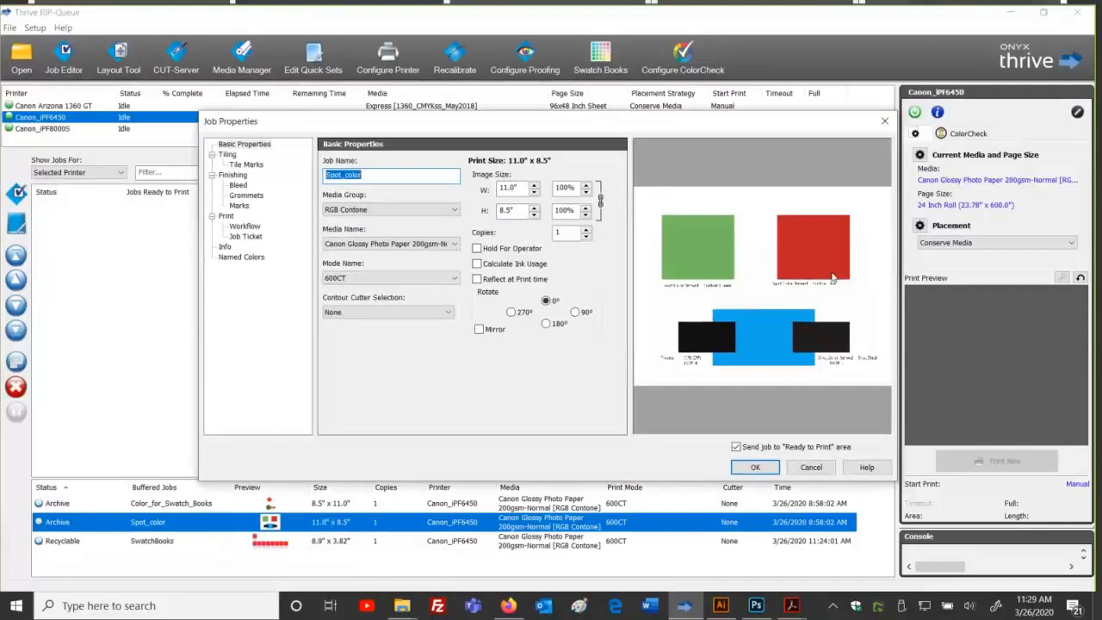
left_click(228, 257)
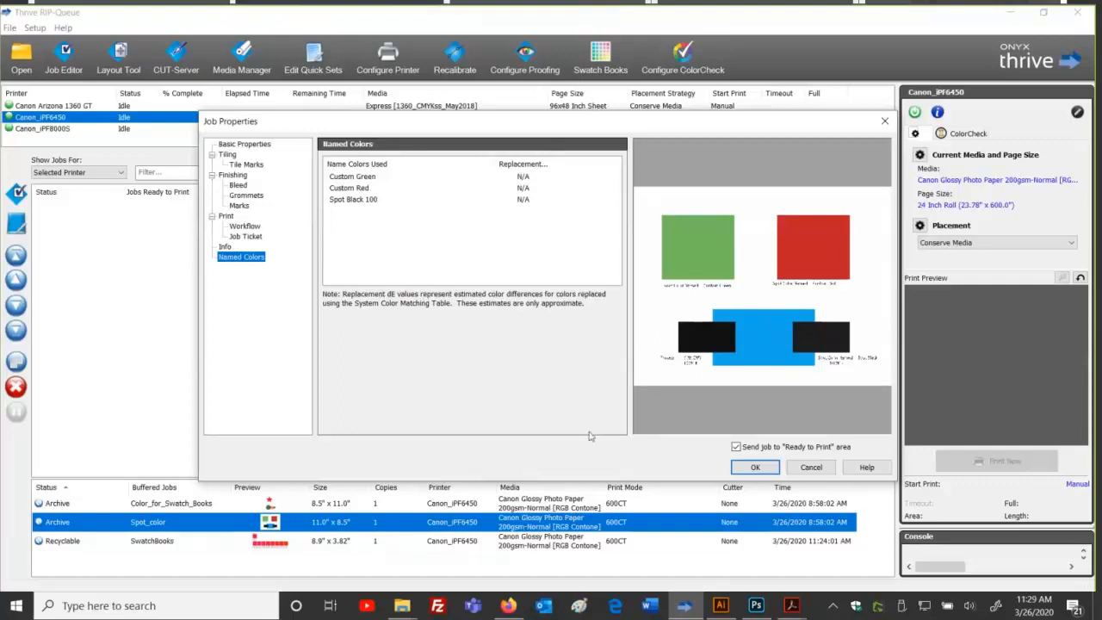
left_click(828, 466)
left_click(361, 565)
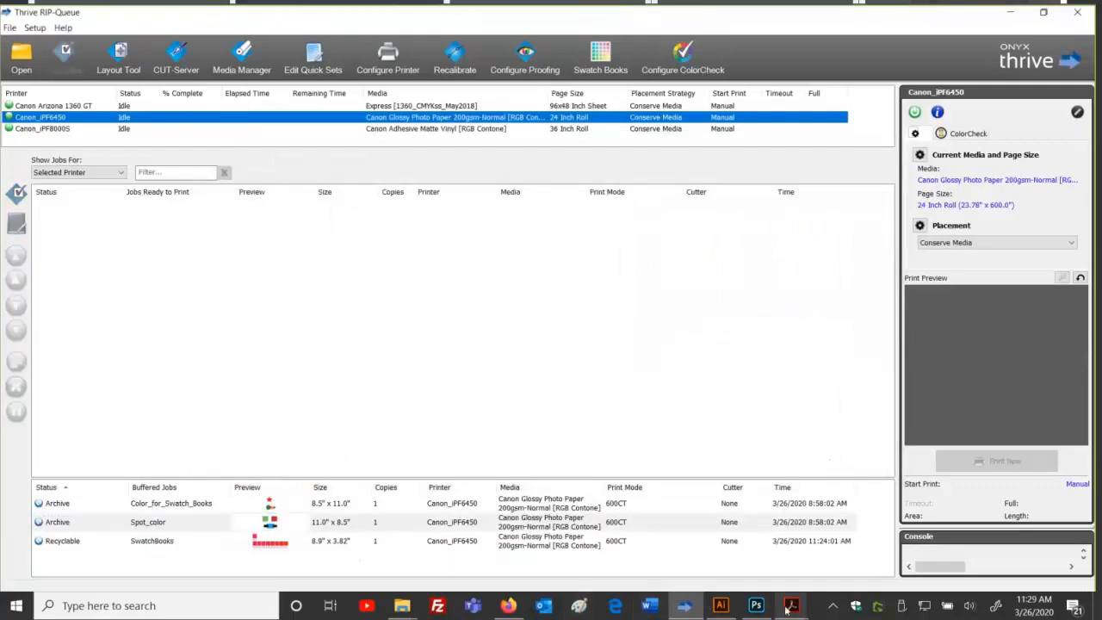
mouse_move(786, 609)
left_click(552, 516)
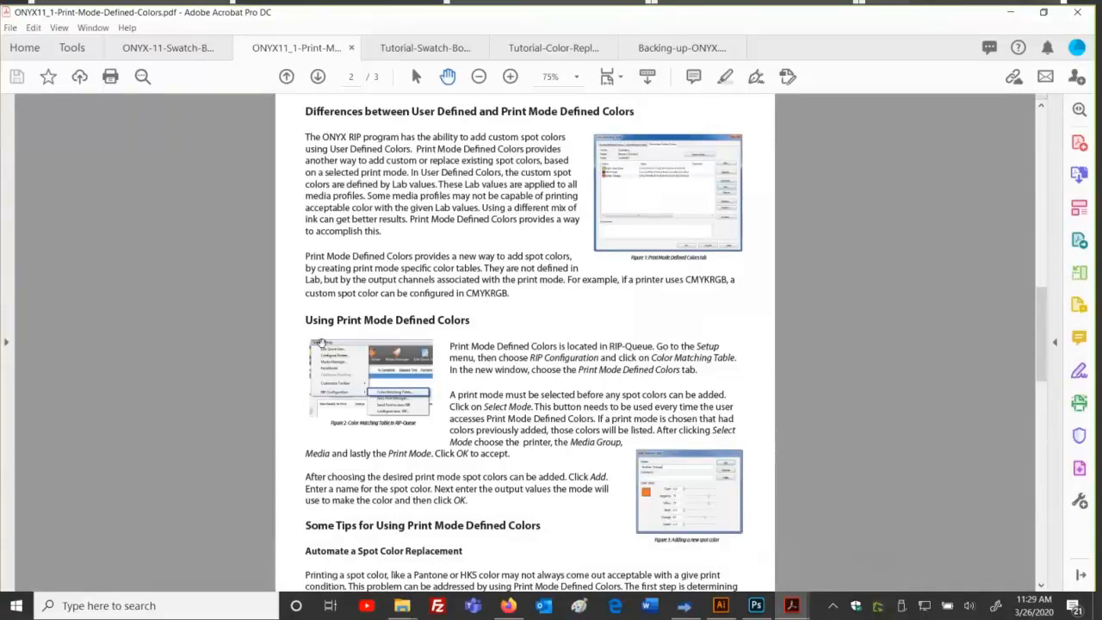
left_click(683, 607)
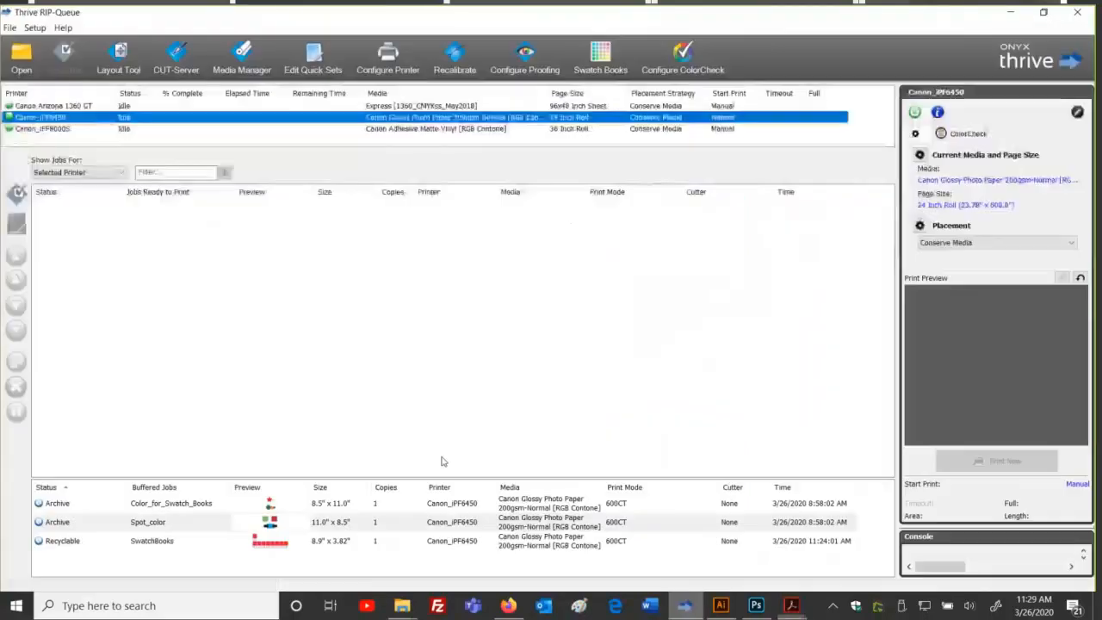
Step: Open Setup's Color Matching Table on its Print Mode Defined Colors tab
left_click(34, 27)
mouse_move(89, 135)
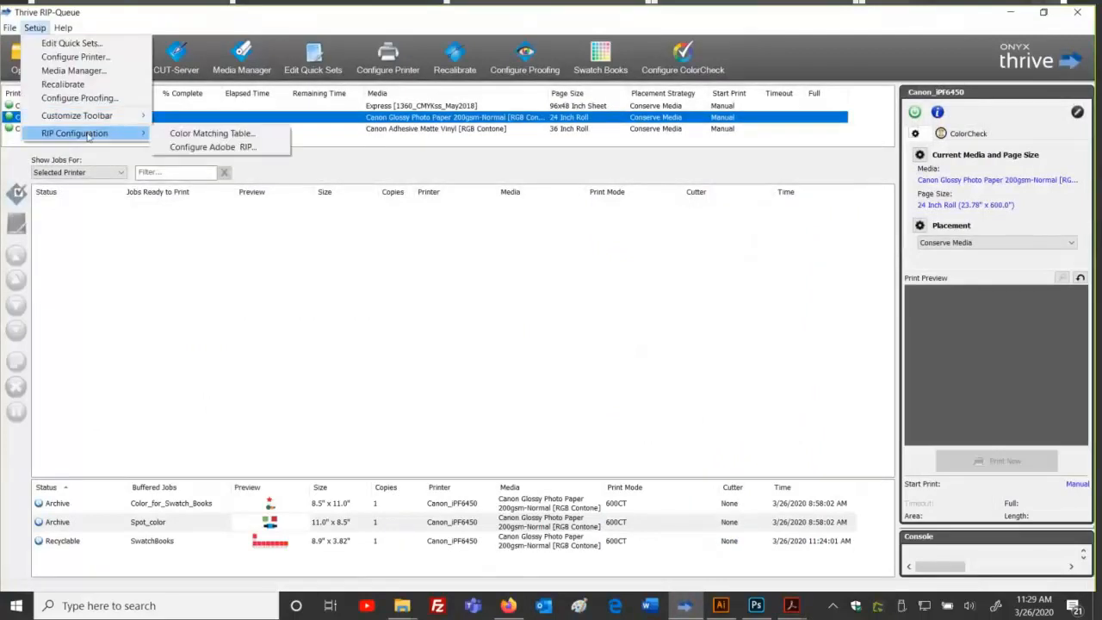
left_click(165, 133)
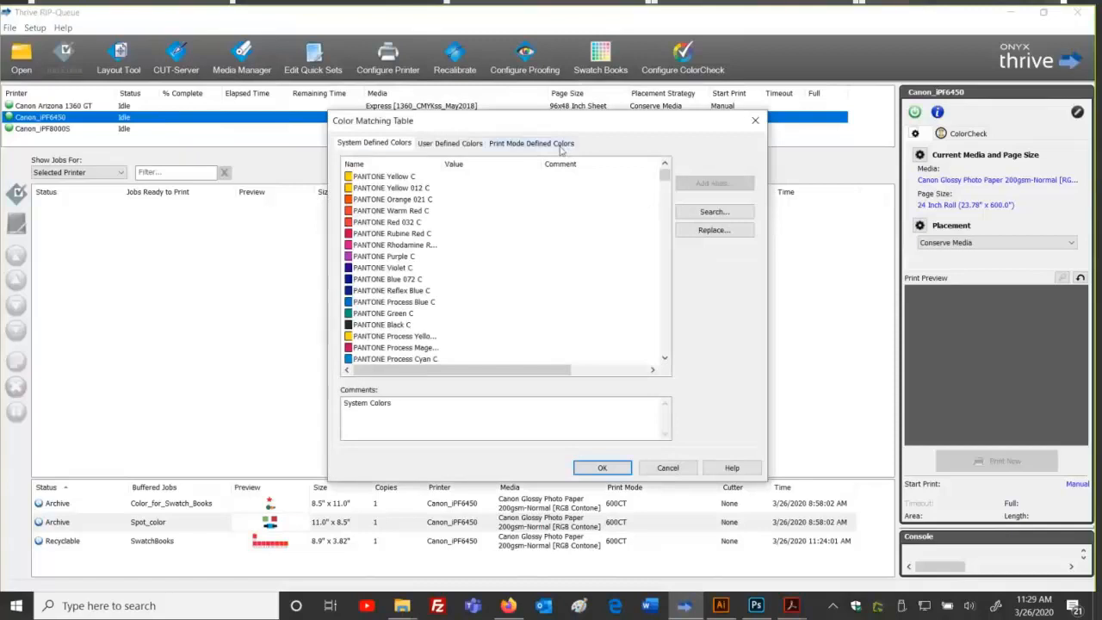
left_click(560, 148)
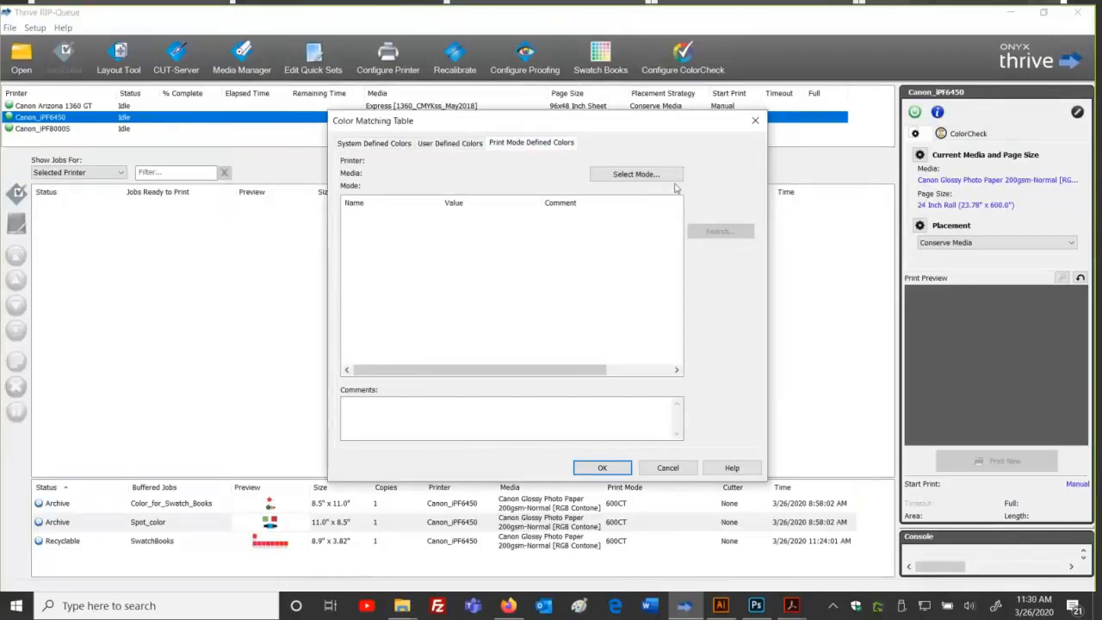
Step: Select print mode Canon_iPF6450, RGB Contone, Canon Glossy Photo Paper 200gsm-Normal, 600CT
left_click(636, 174)
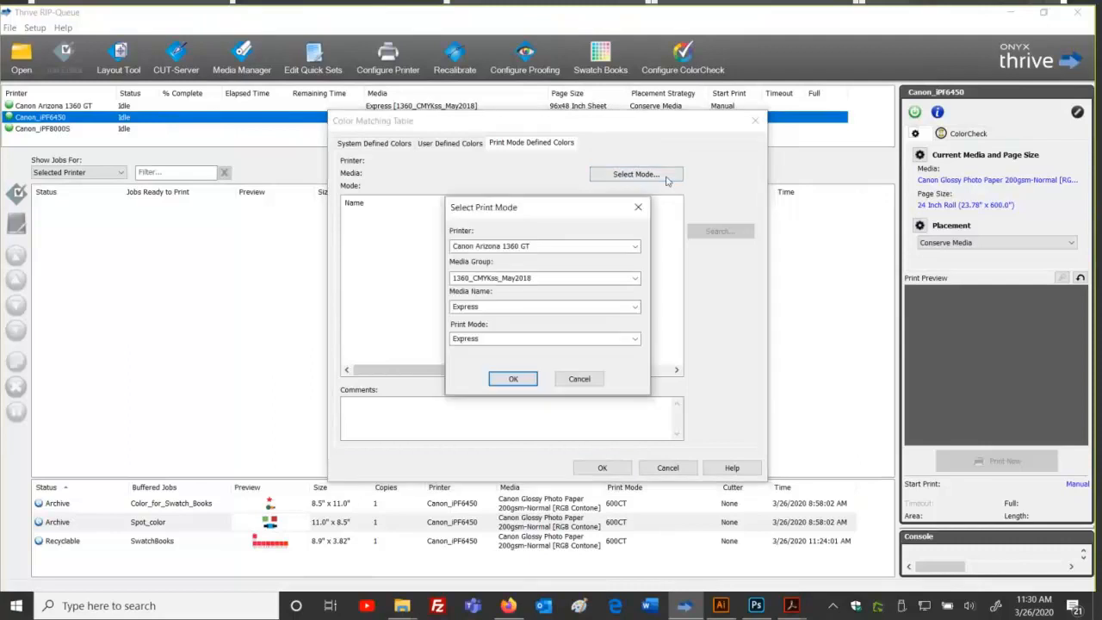
left_click(635, 246)
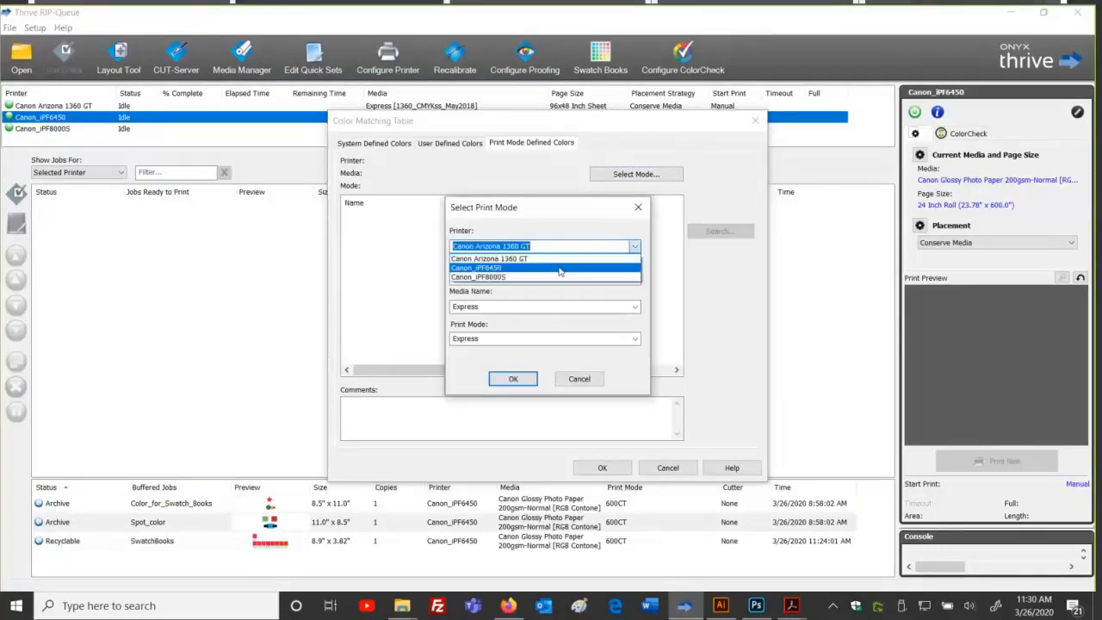
left_click(616, 268)
left_click(634, 278)
left_click(639, 305)
left_click(636, 307)
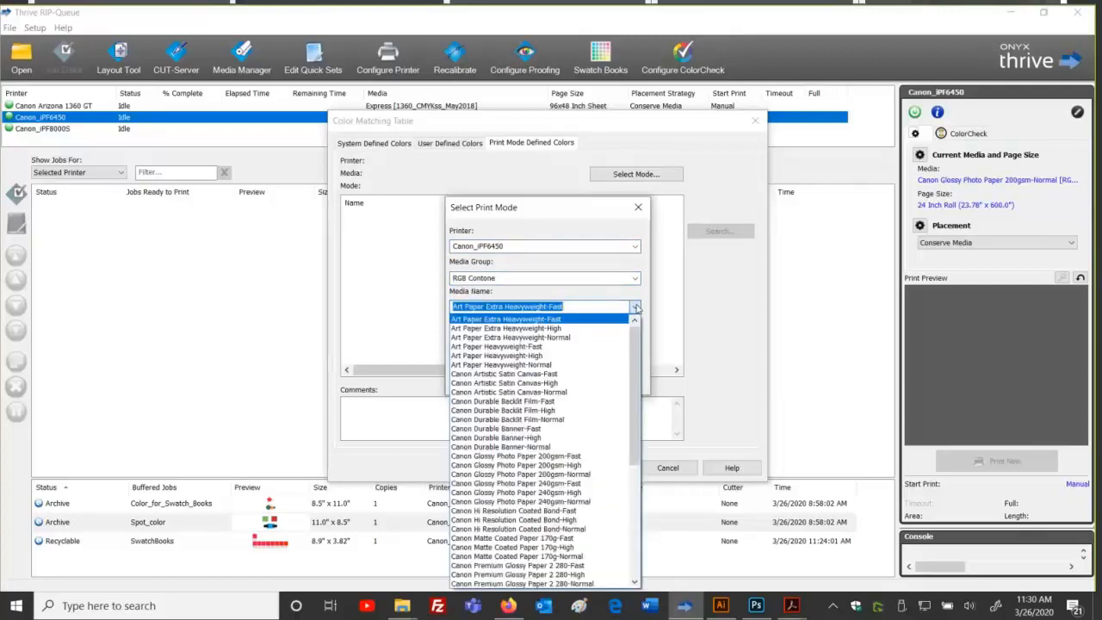
left_click(591, 474)
left_click(637, 340)
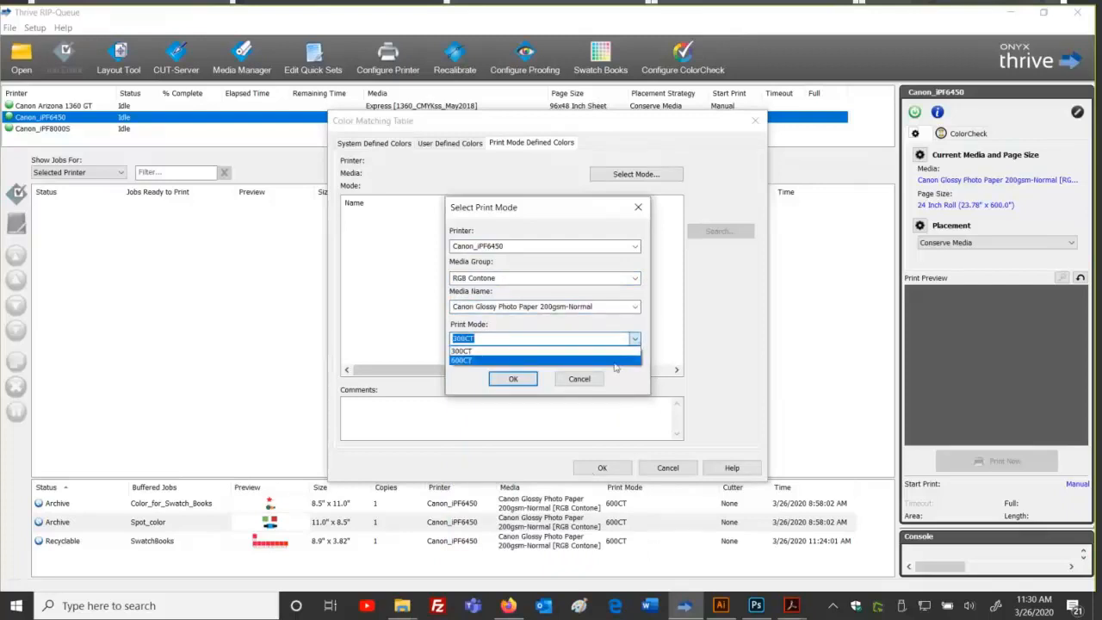
left_click(614, 360)
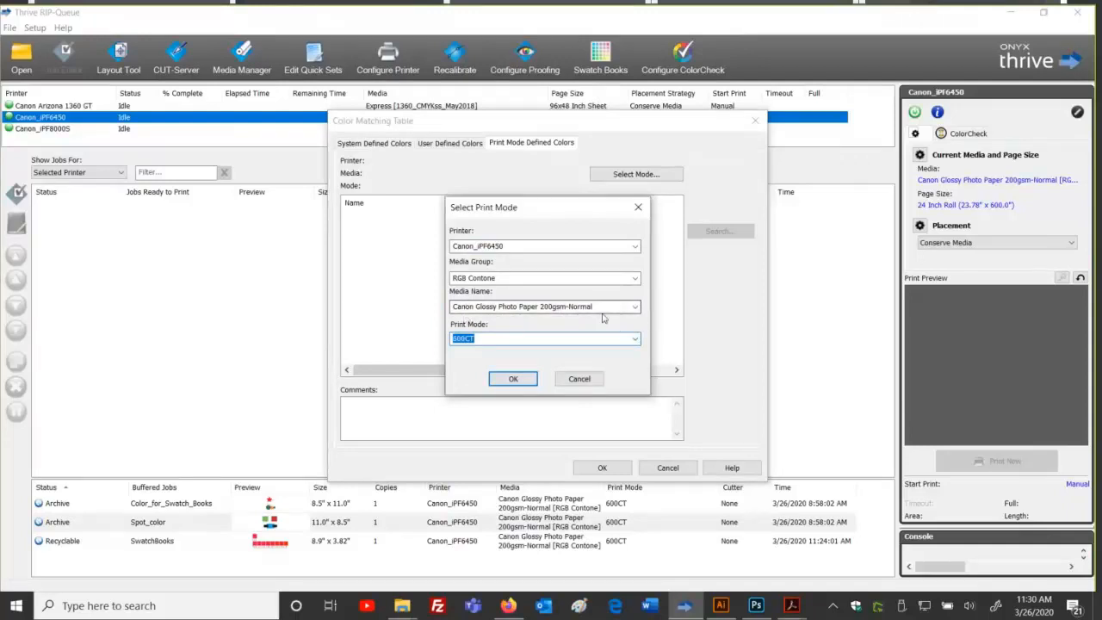
key("shift+Tab")
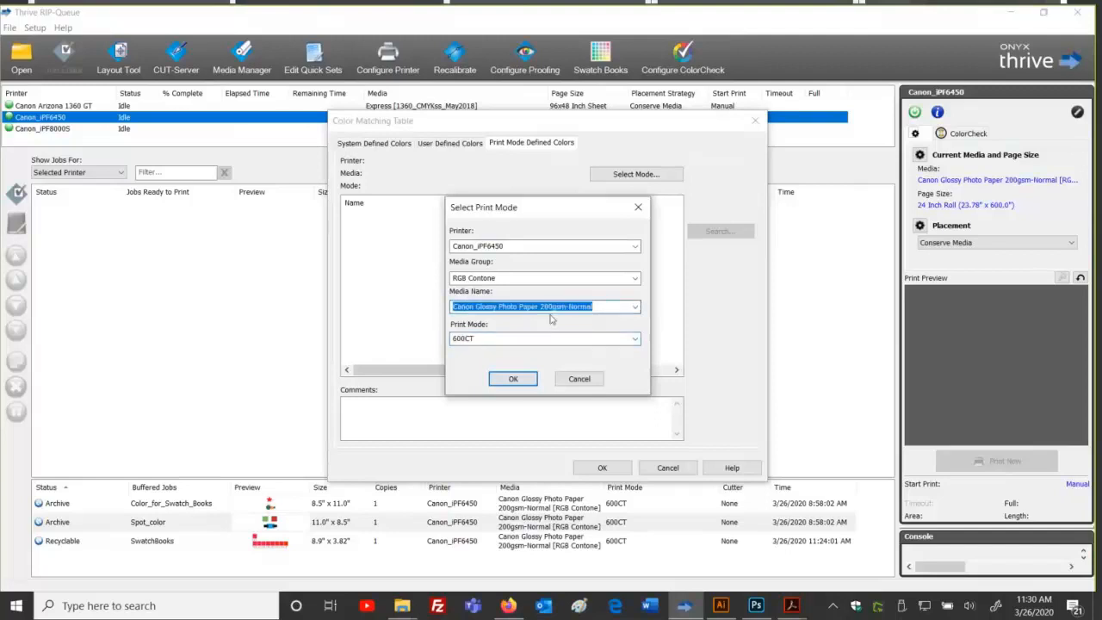
left_click(616, 310)
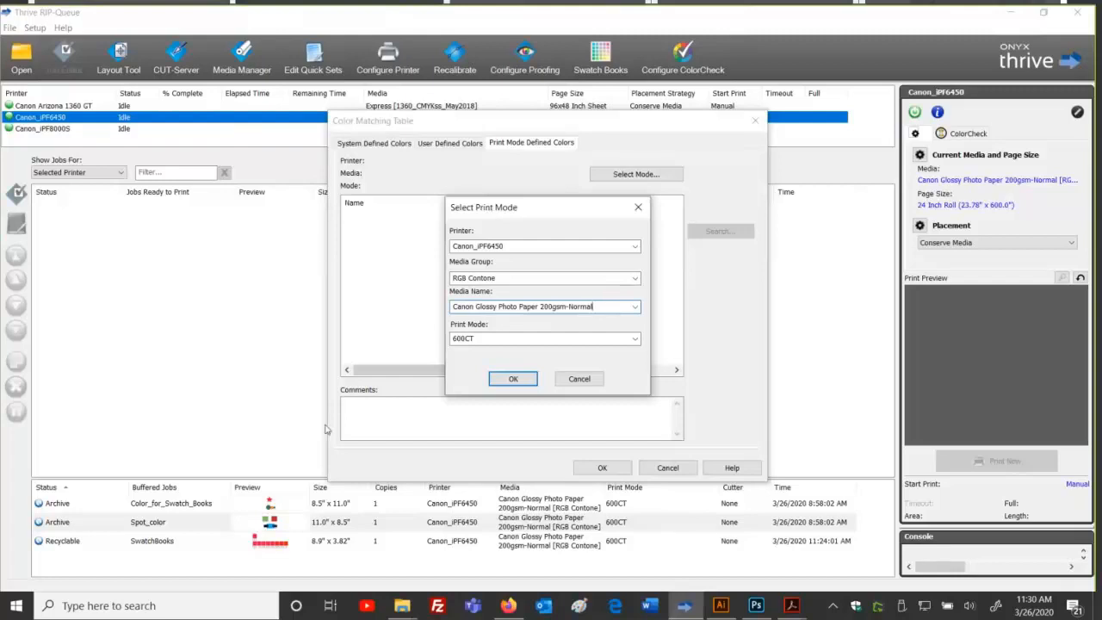
left_click(505, 379)
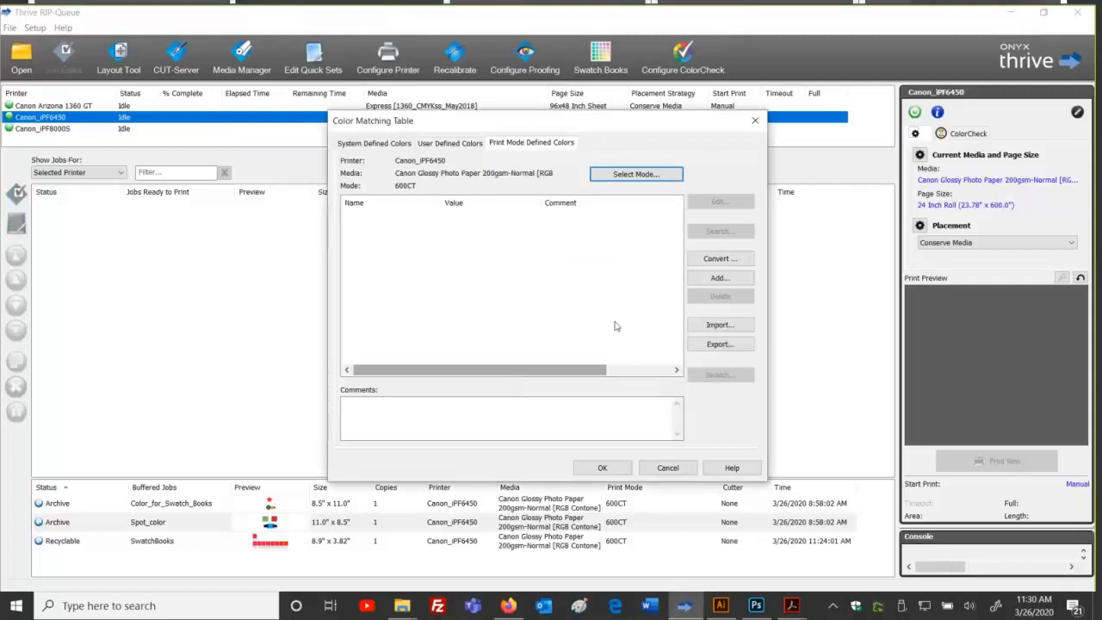
Step: Create a Logo Red device colour with Cyan 10.2, Magenta 79.2, Yellow 91.4
left_click(707, 278)
left_click(585, 264)
type("Logo Red")
key("Tab")
key("Tab")
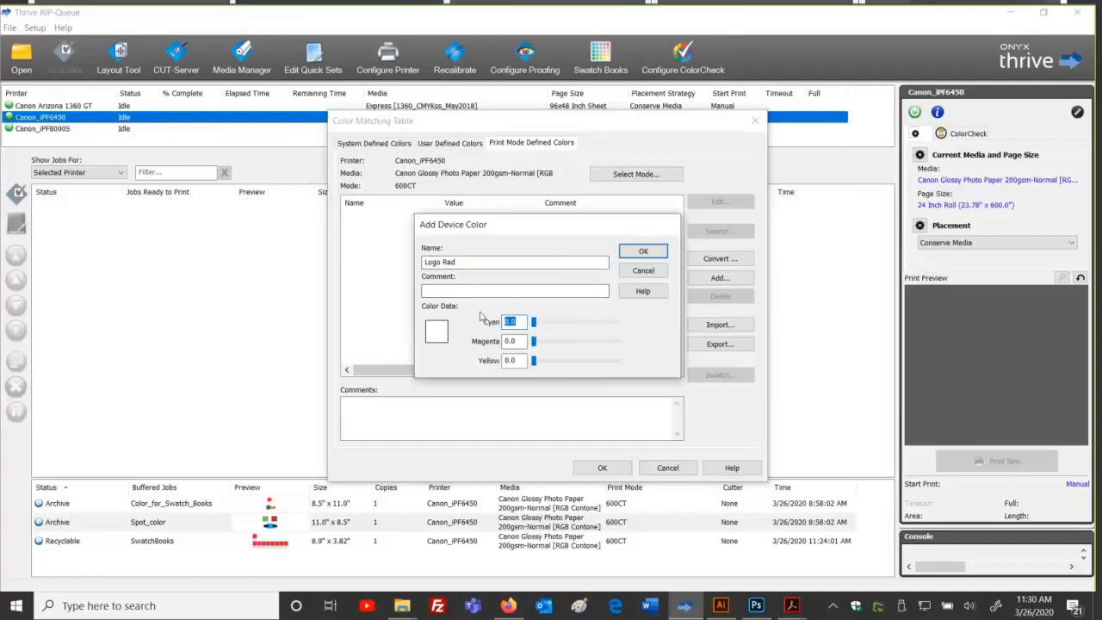
type("10.2")
key("Tab")
type("79.")
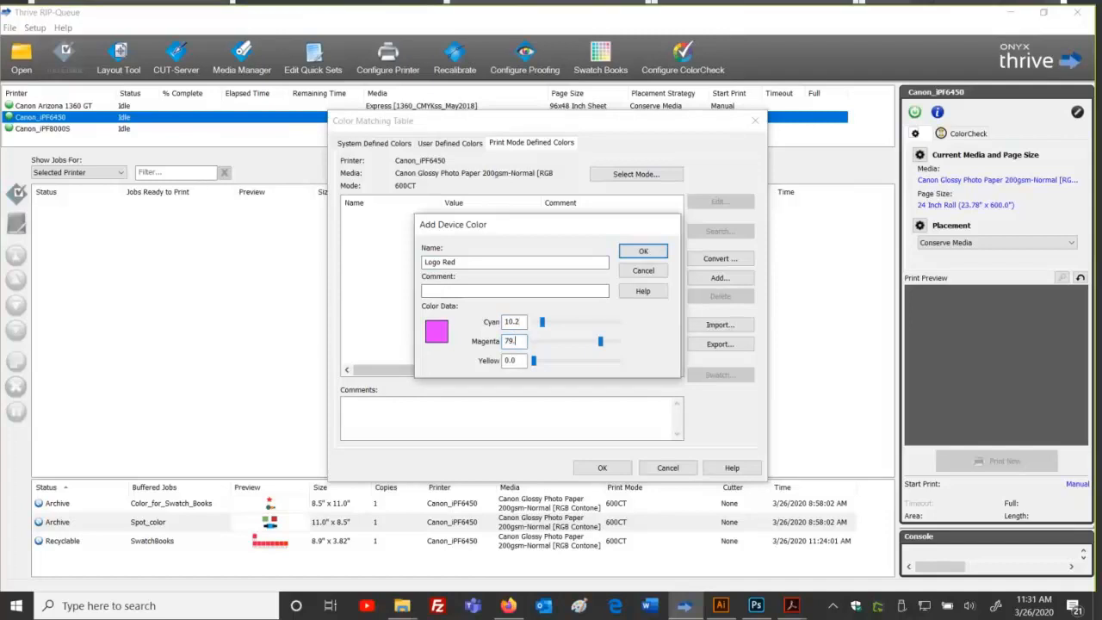
type("2")
key("Tab")
type("91.4")
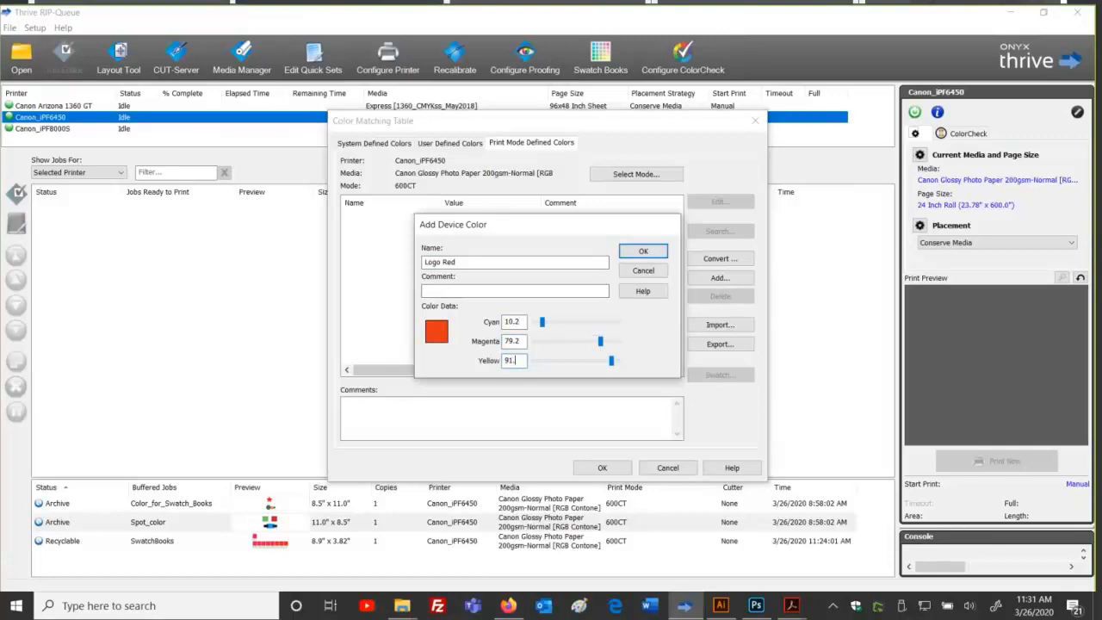
Step: Add the comment 'Color was determined by using swatch books' and save Logo Red
left_click(473, 293)
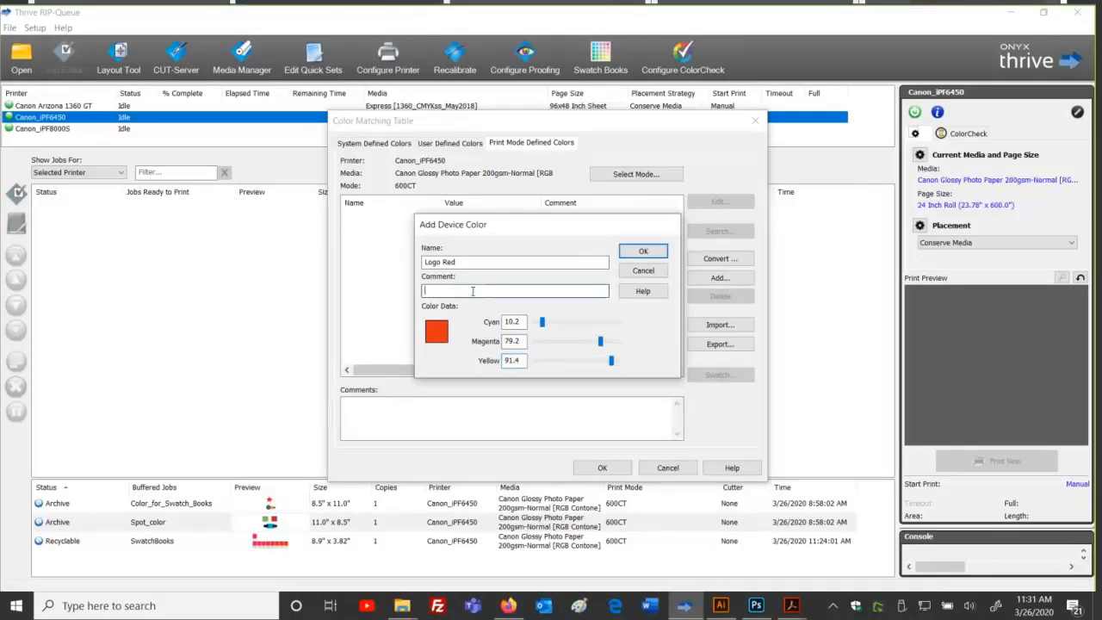
type("Color was determined by using swatch books")
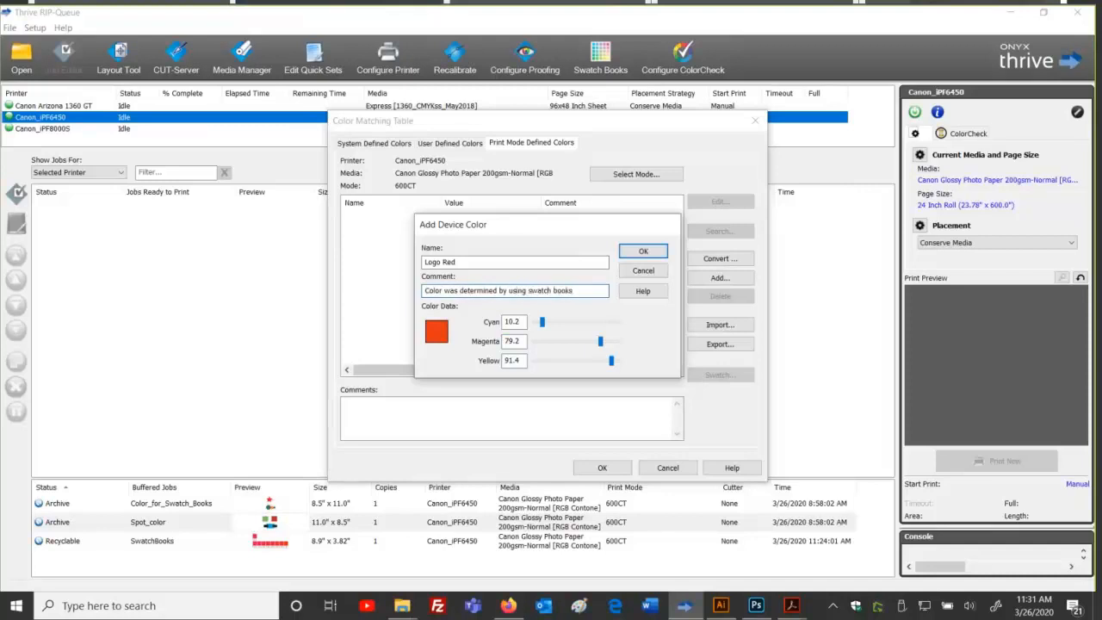
left_click(643, 250)
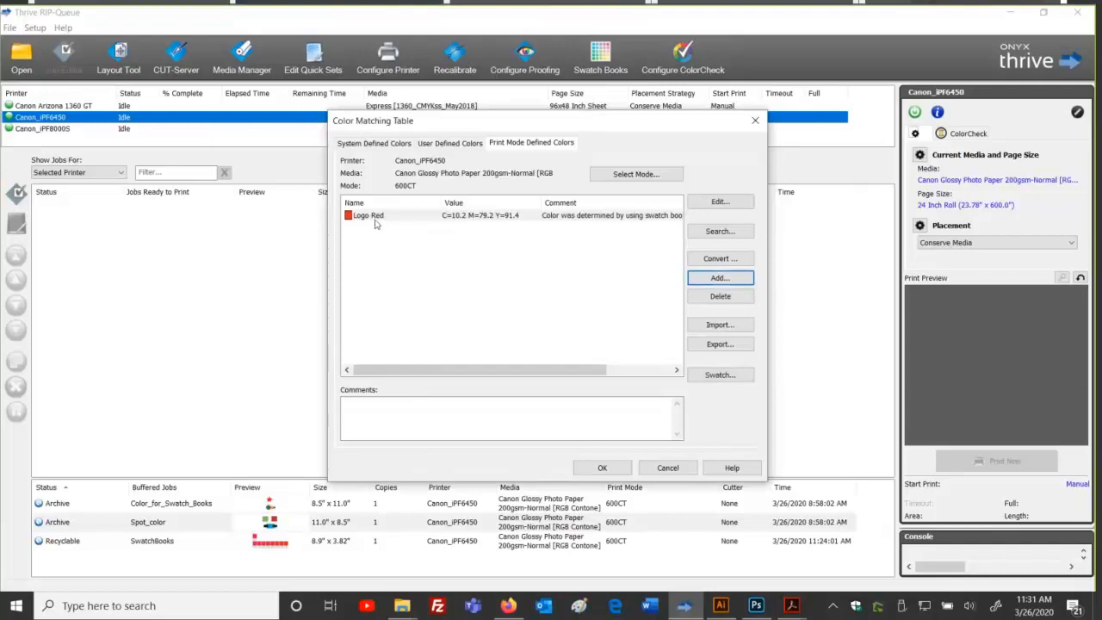
left_click(721, 606)
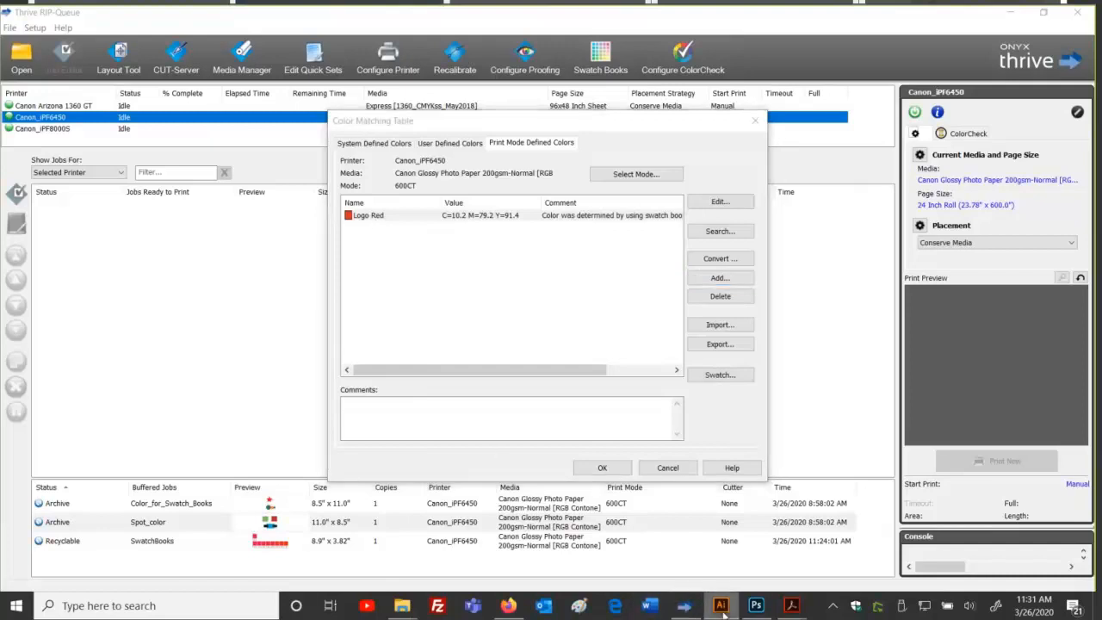
Step: Inspect Illustrator's Logo Red swatch options, a CMYK spot 0/100/100/0, and cancel
left_click(428, 220)
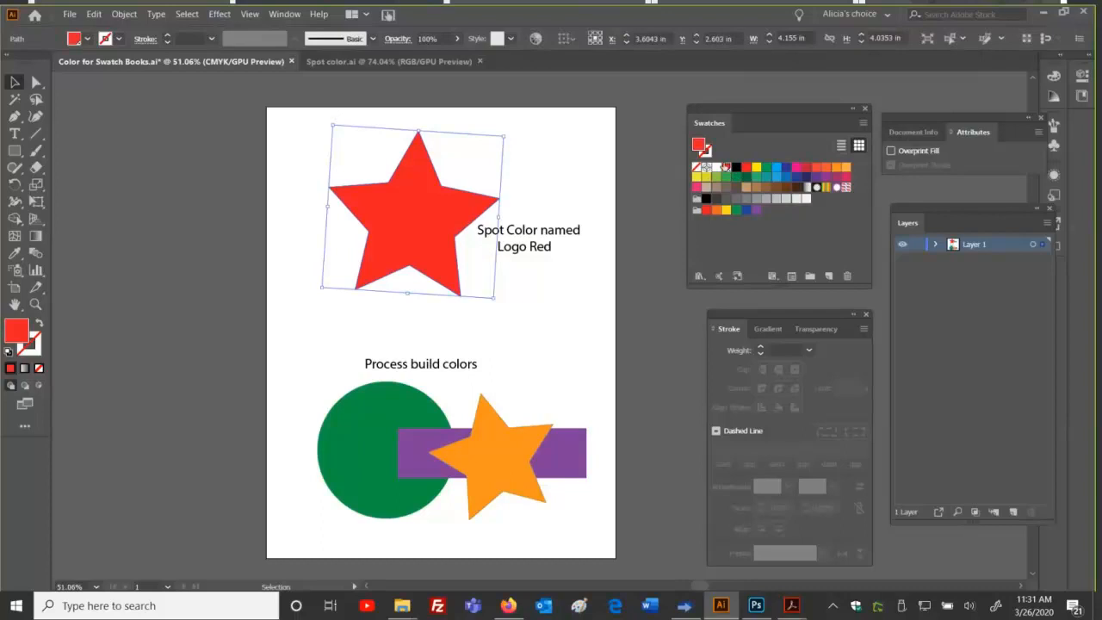
double_click(726, 167)
left_click(540, 162)
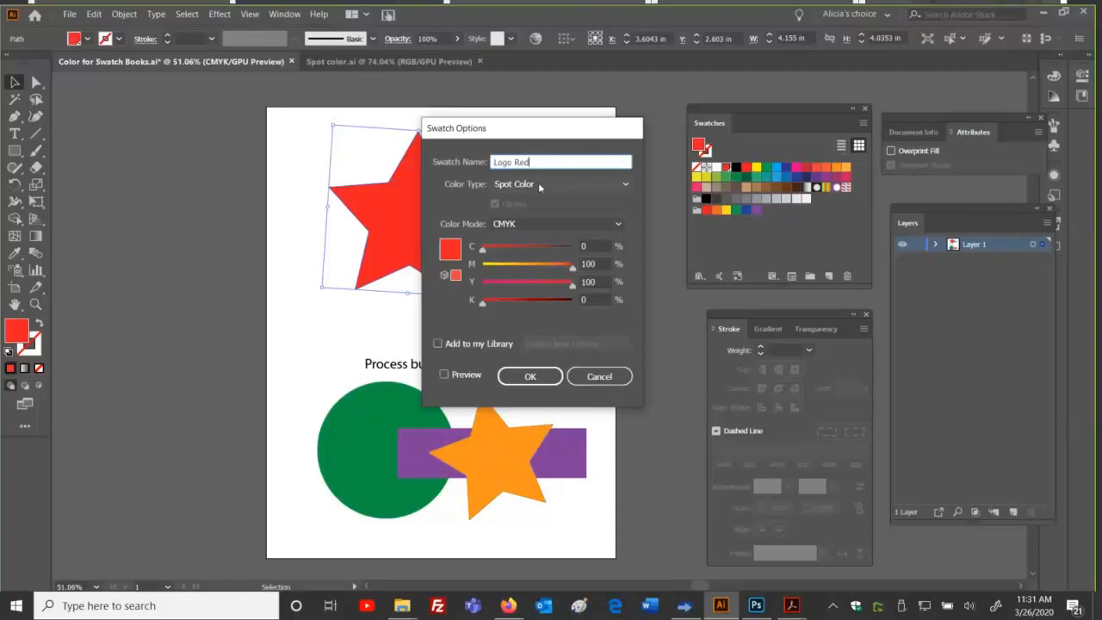
left_click(599, 376)
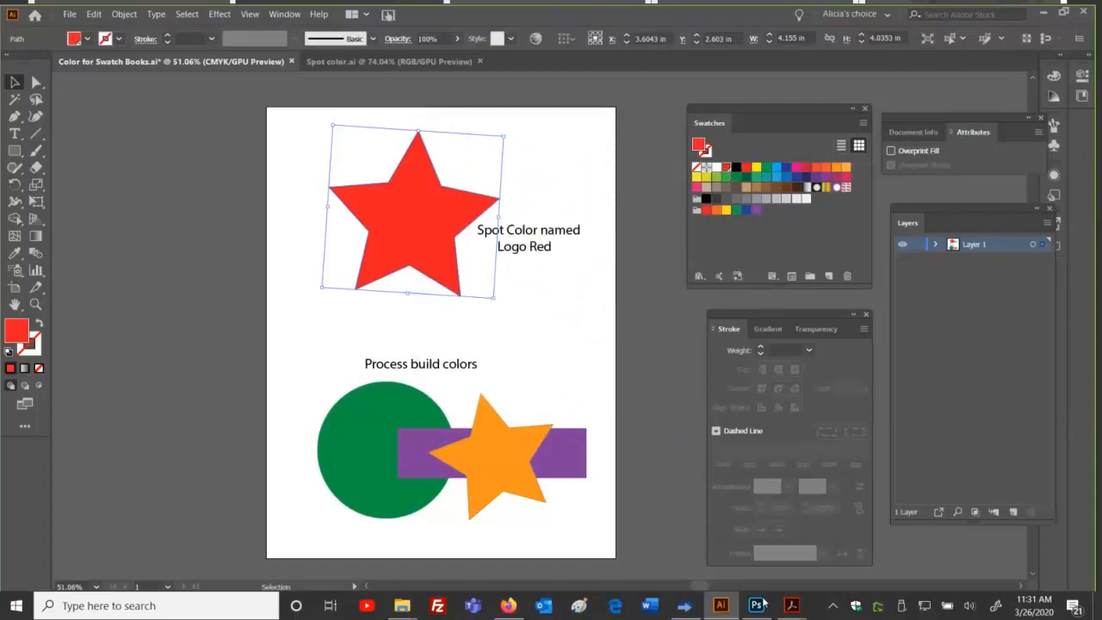
left_click(695, 605)
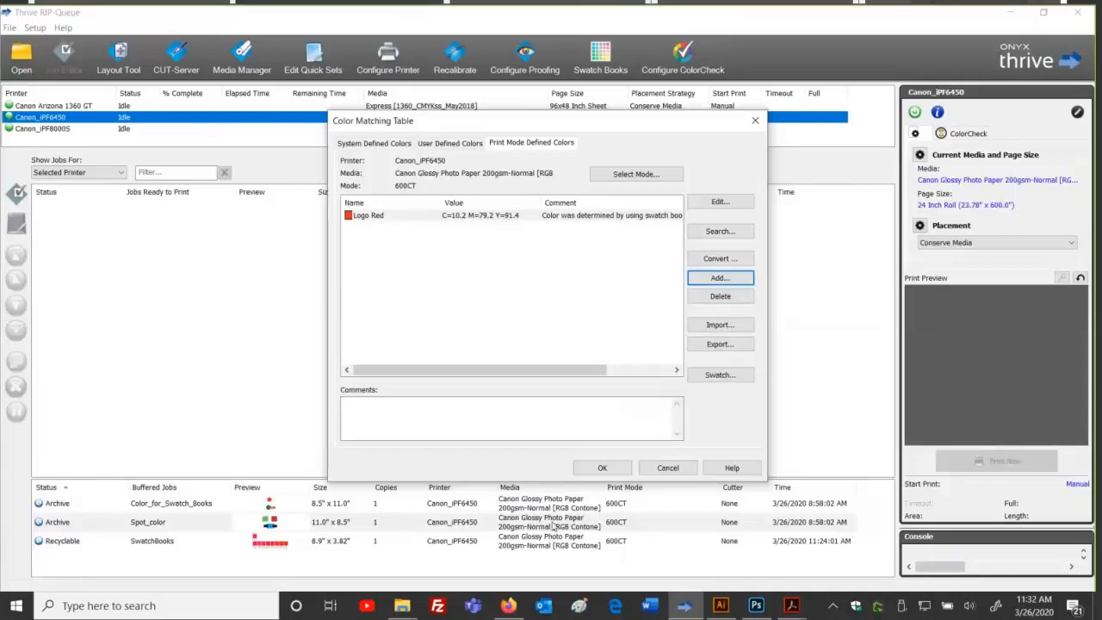
Step: Recheck the Logo Red swatch options in Illustrator, again closing them unchanged
left_click(720, 605)
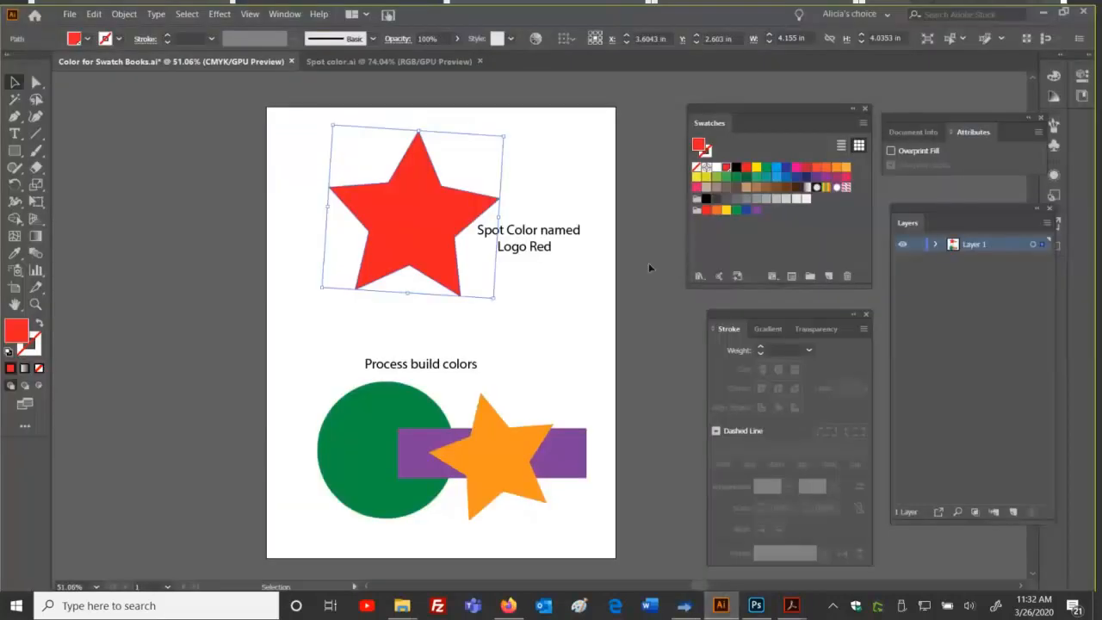
double_click(725, 168)
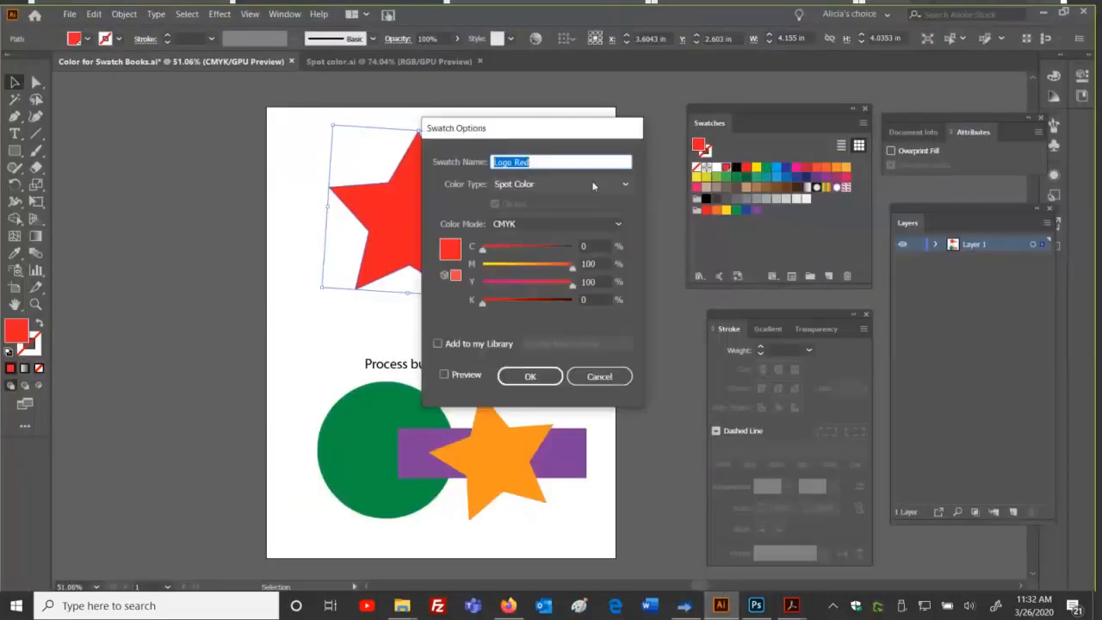
left_click(599, 377)
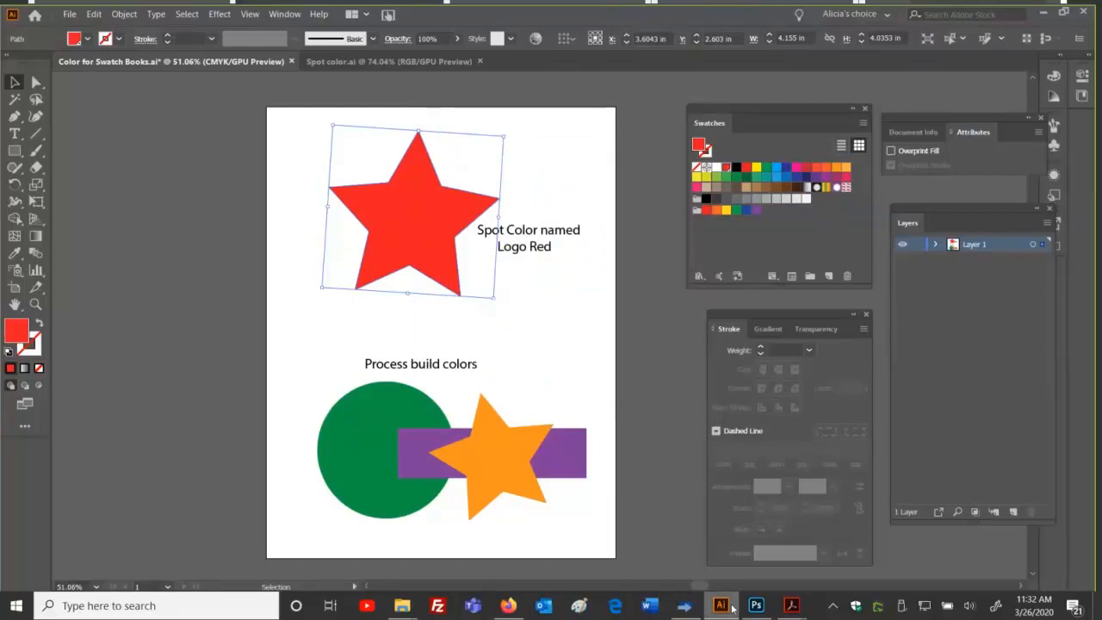
left_click(684, 605)
Step: Deselect Logo Red and show the empty User Defined Colors list
left_click(519, 256)
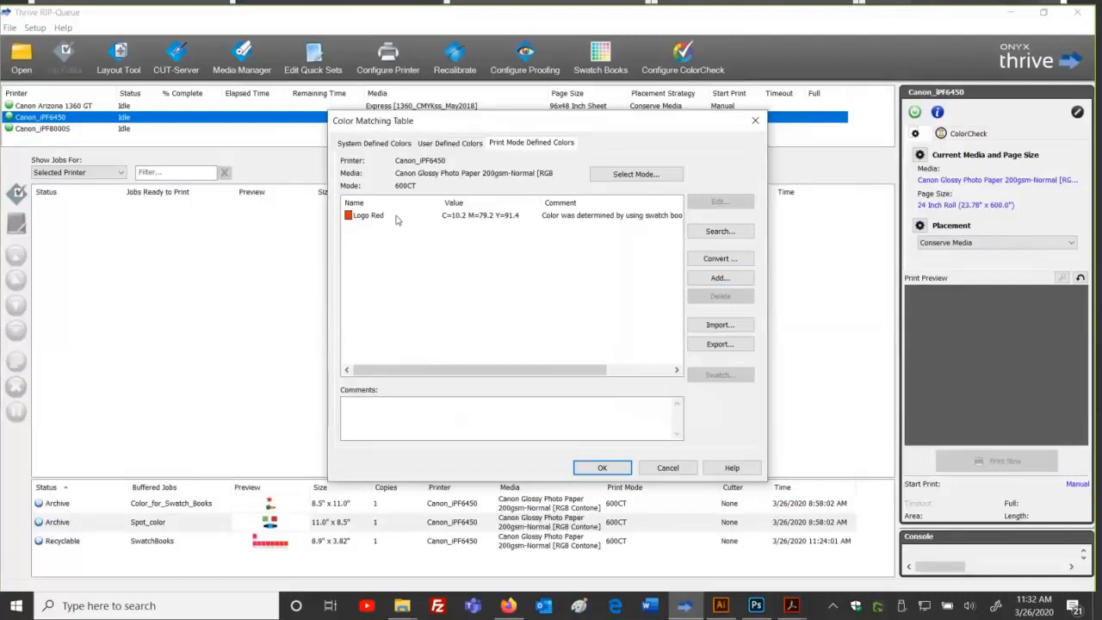
left_click(448, 144)
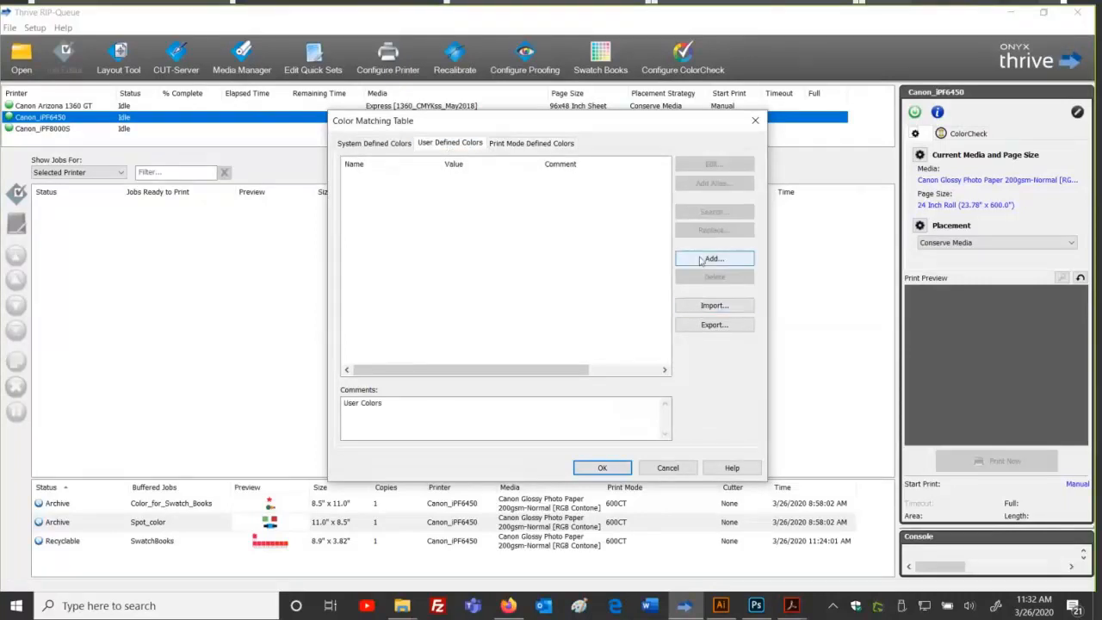
Step: Preview the Add Color (Lab) dialog without adding, then return to Print Mode Defined Colors
left_click(713, 258)
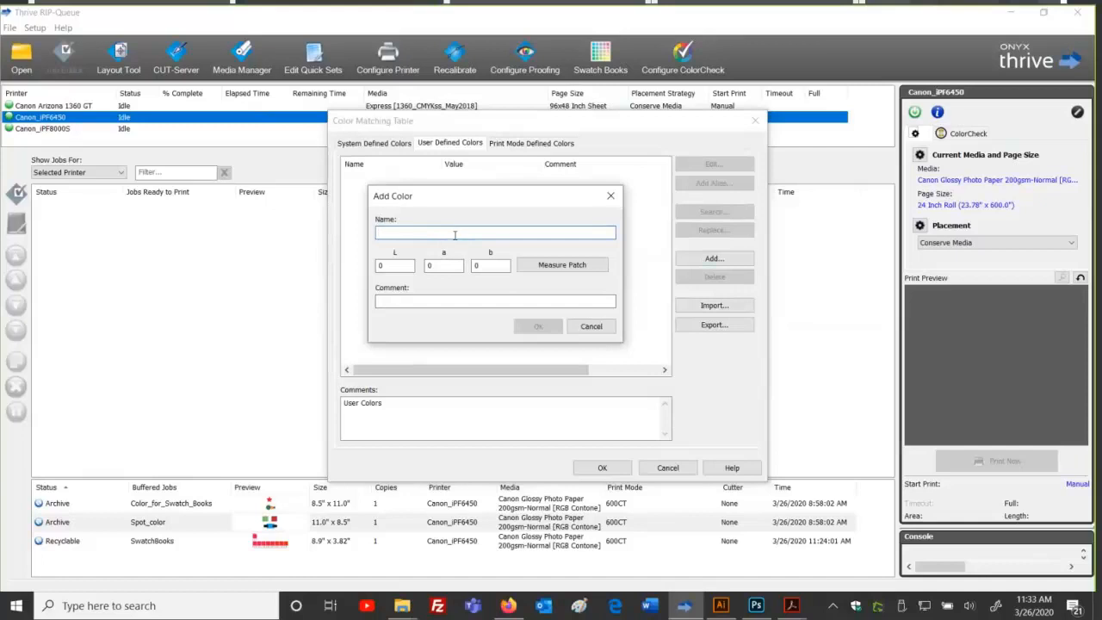
left_click(590, 325)
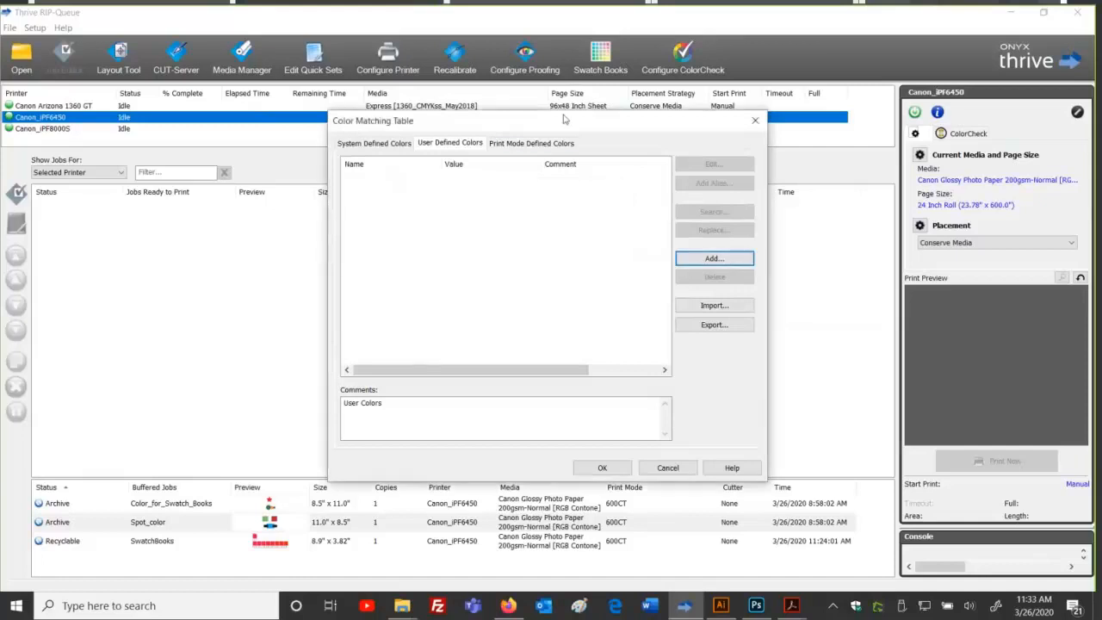
left_click(554, 145)
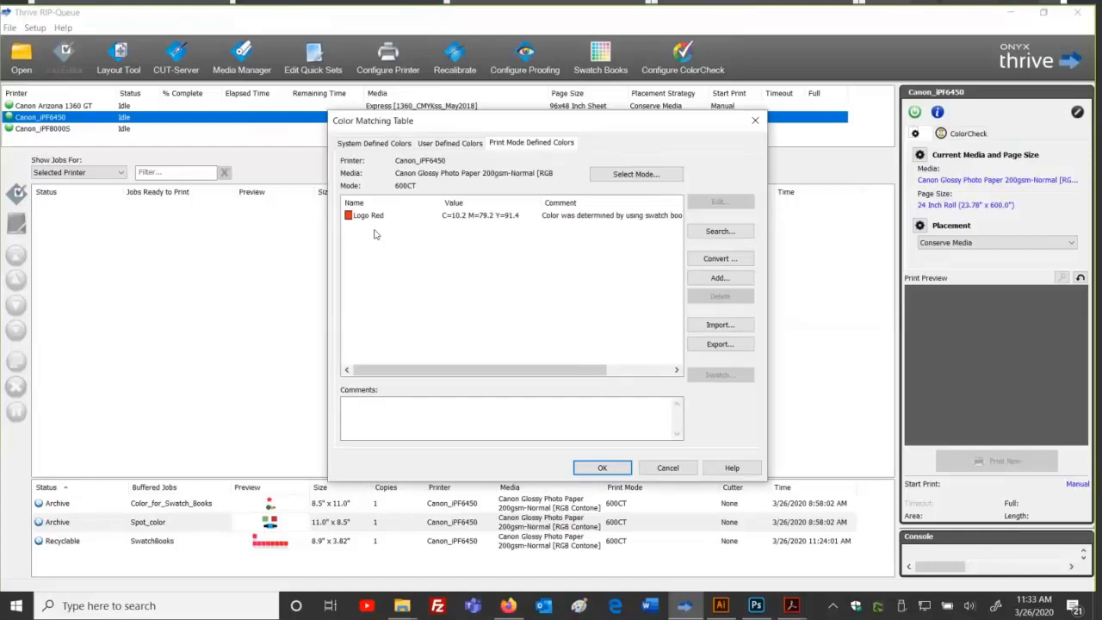
left_click(449, 143)
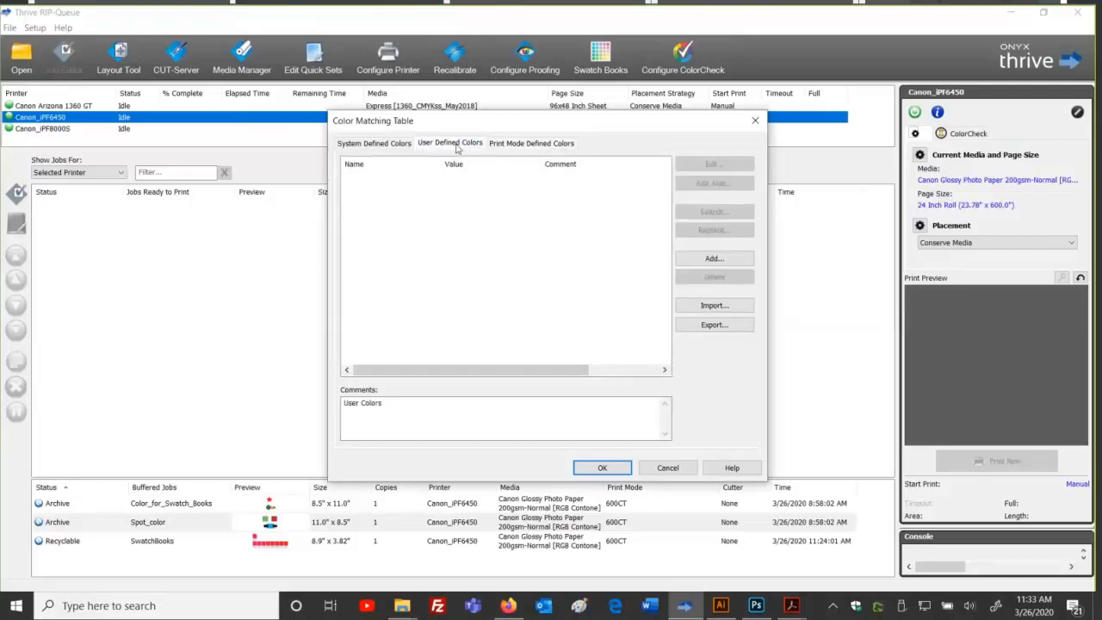
left_click(376, 147)
left_click_drag(442, 163, 504, 180)
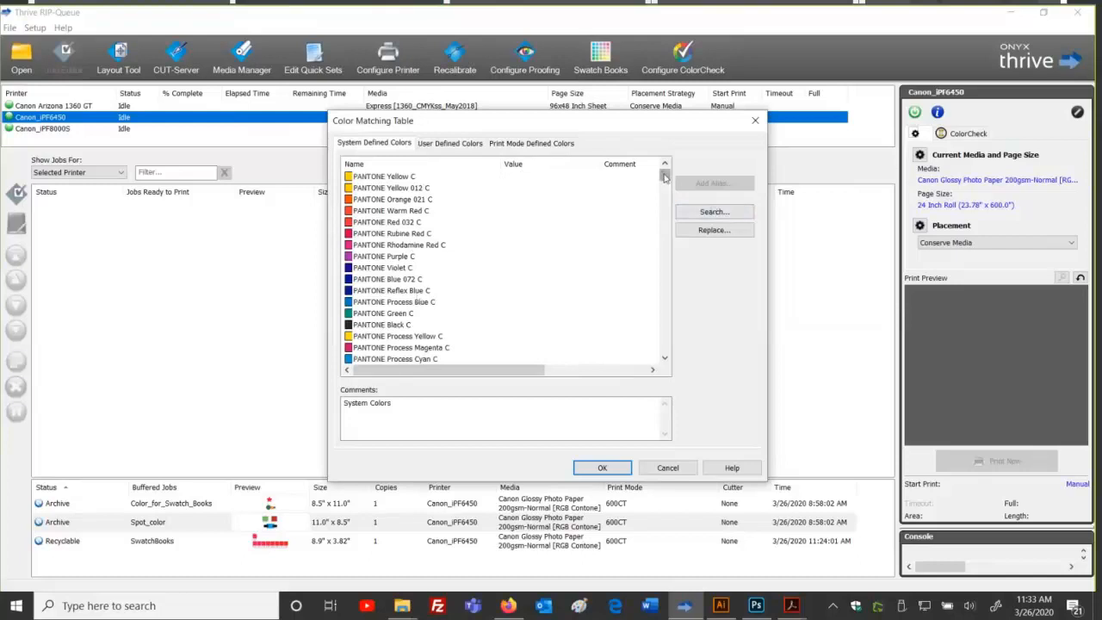
left_click_drag(663, 177, 651, 140)
Step: Enter a new device colour PANTONE 185 C with Cyan 12, Magenta 80, Yellow 93
left_click(544, 143)
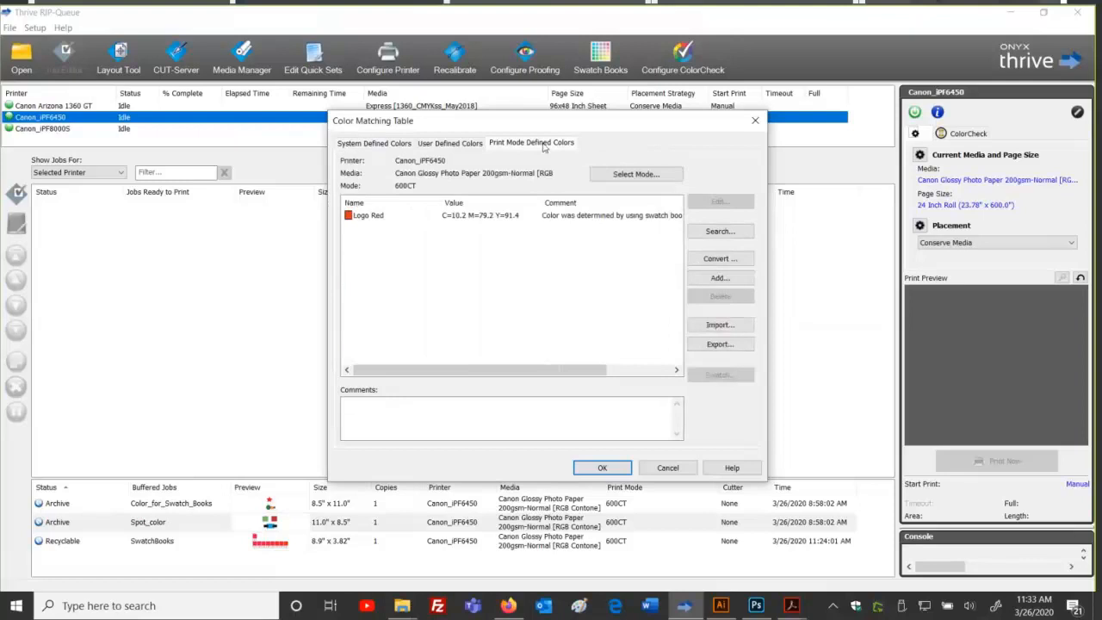
left_click(719, 277)
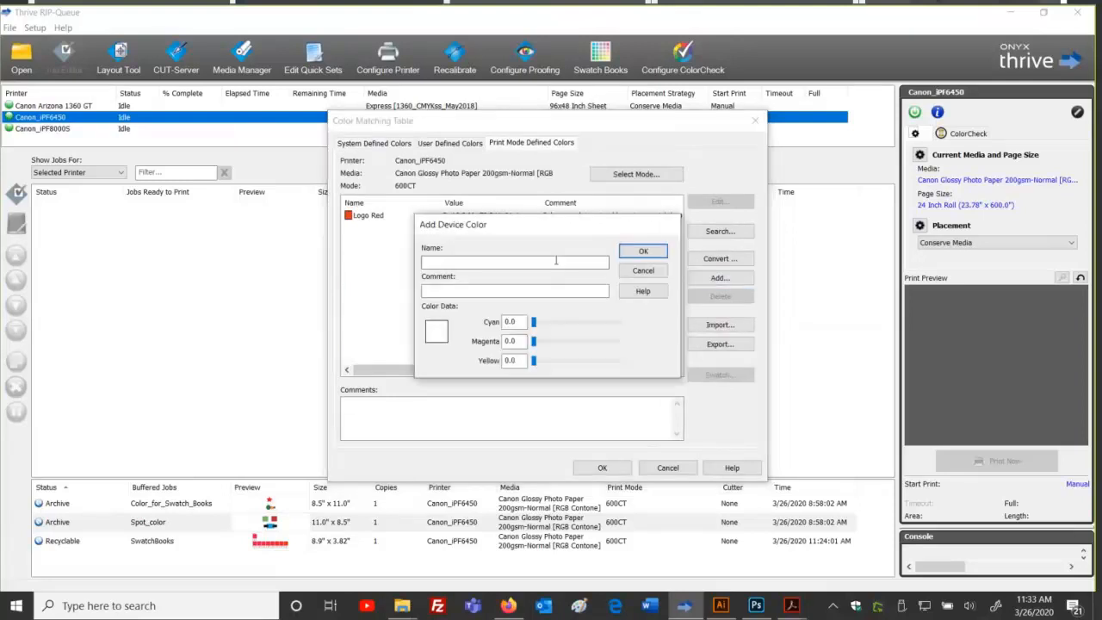
type("PANTONE 185 C")
key("Tab")
key("Tab")
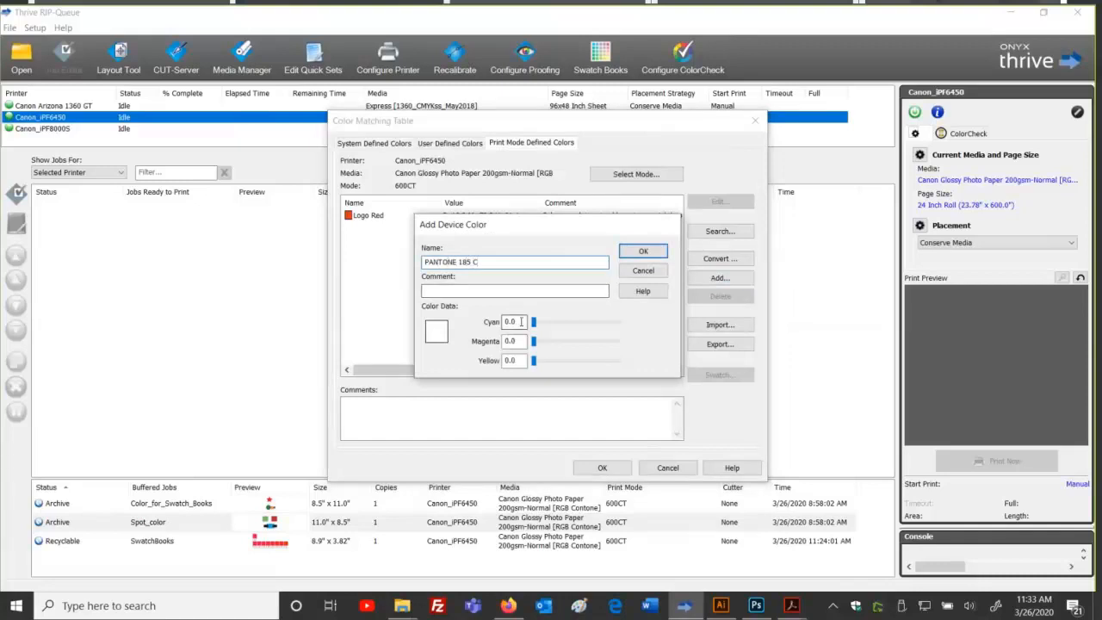
type("12")
key("Tab")
type("80")
key("Tab")
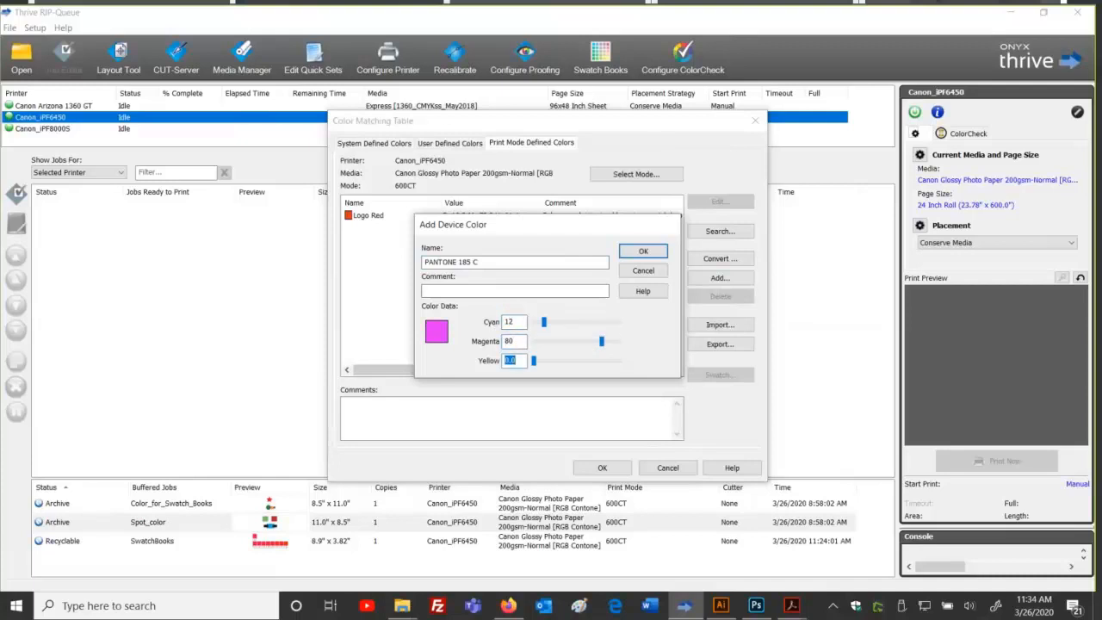
type("93")
key("Tab")
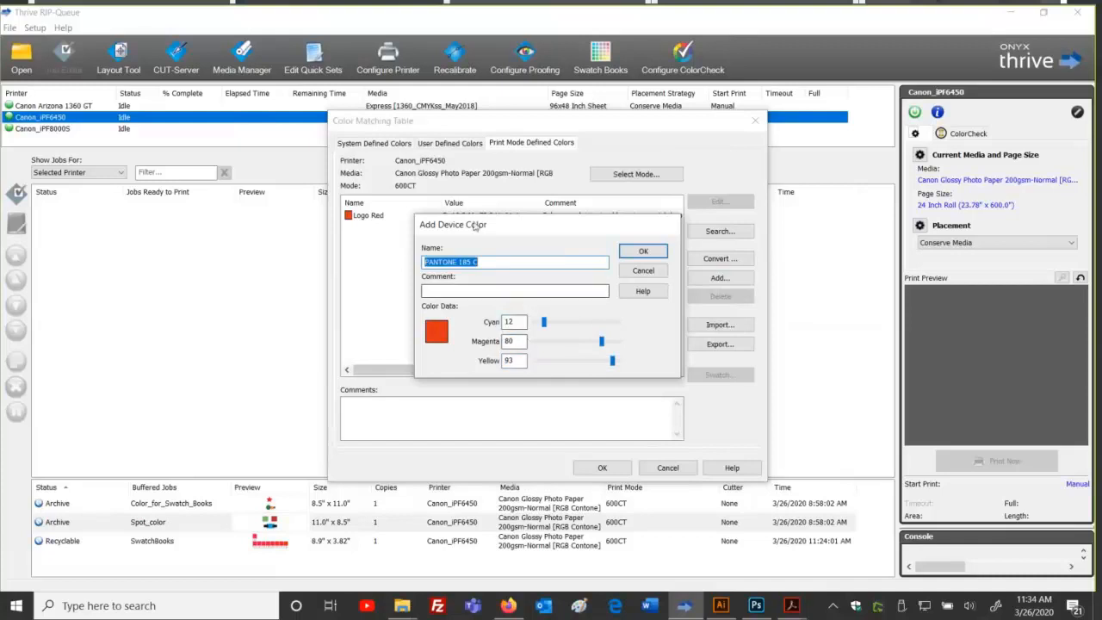
Step: Save PANTONE 185 C to the table, select it, and view User Defined Colors
left_click(497, 260)
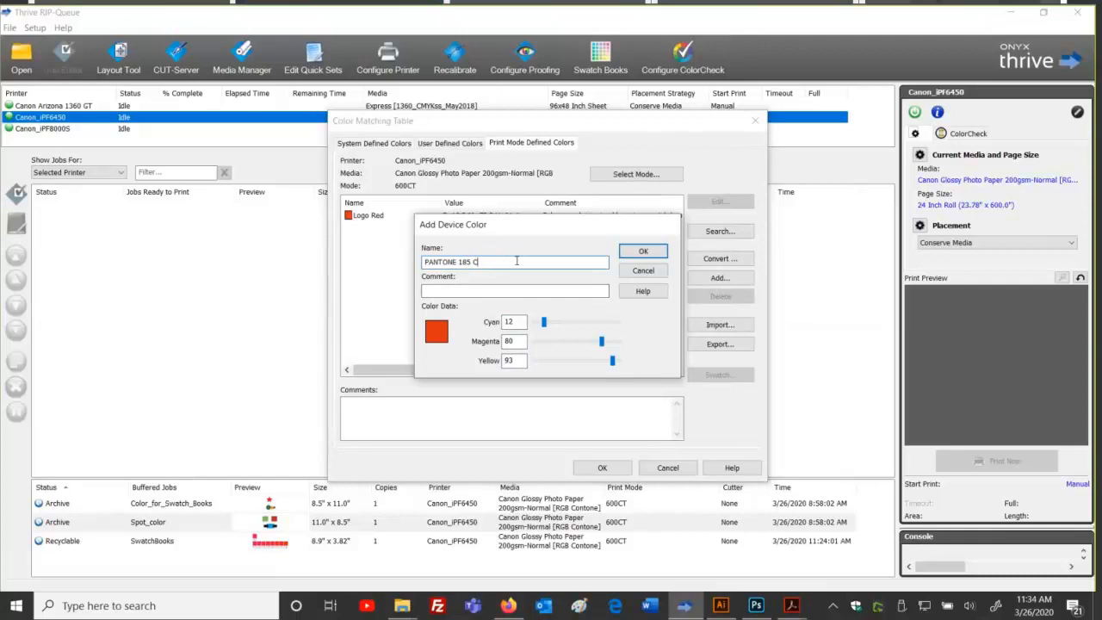
left_click(642, 251)
left_click(411, 218)
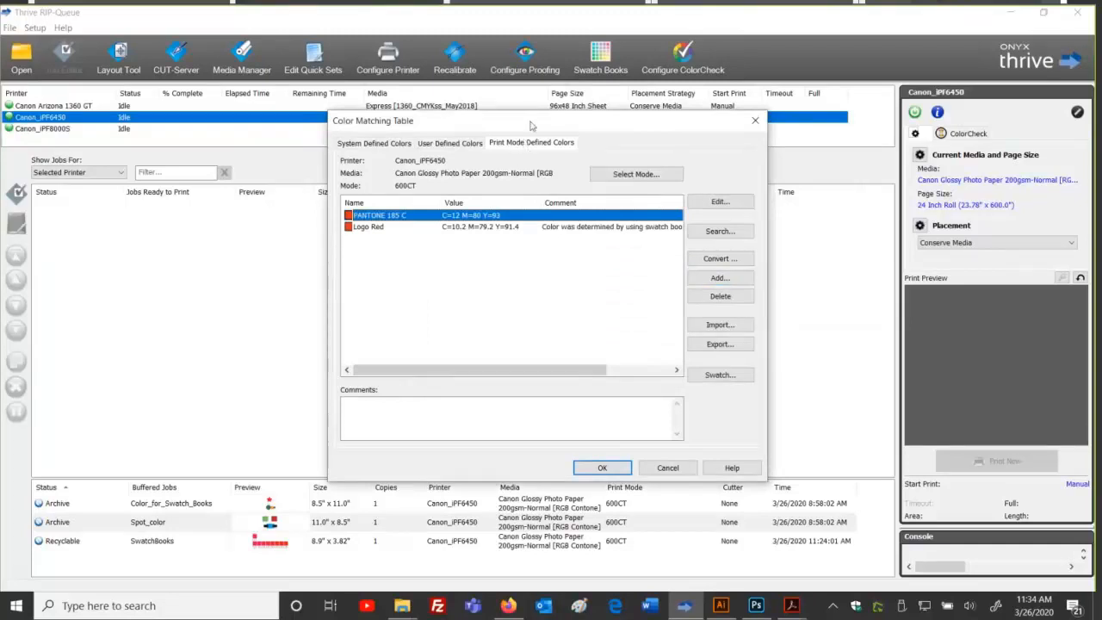
left_click(437, 144)
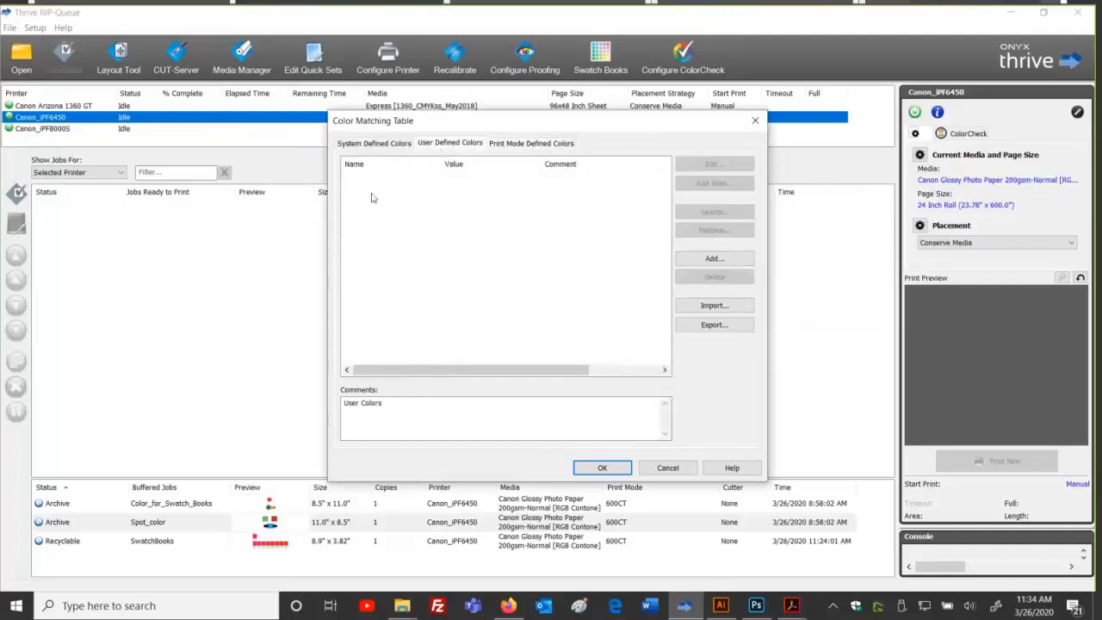
Step: Locate and select PANTONE 185 C in System Defined Colors, then return to print-mode colours
left_click(387, 148)
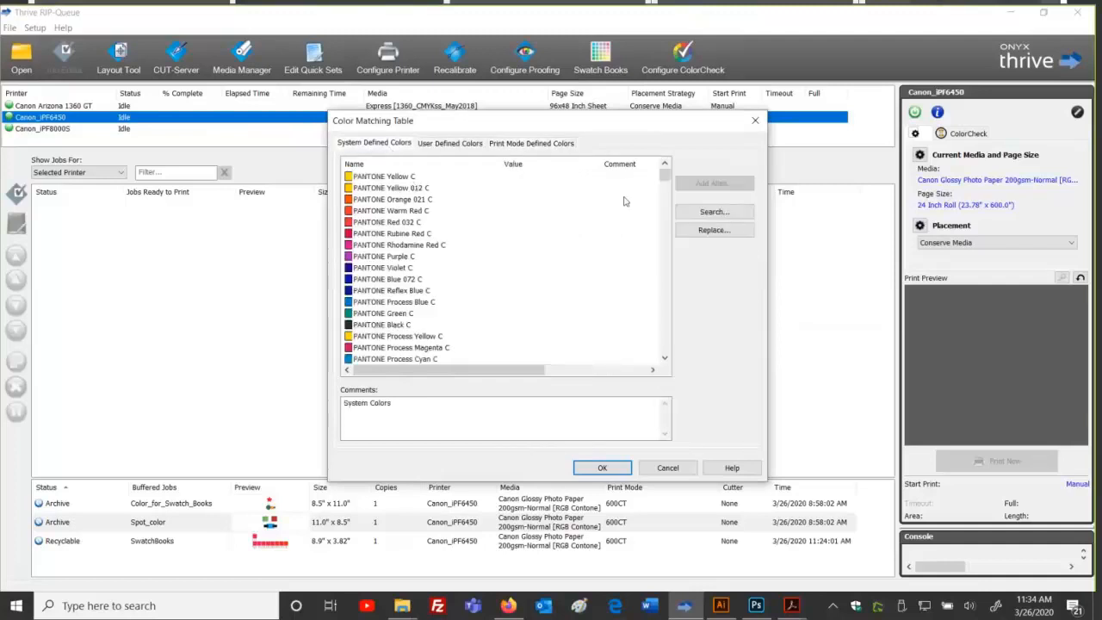
scroll(664, 179, "down", 10)
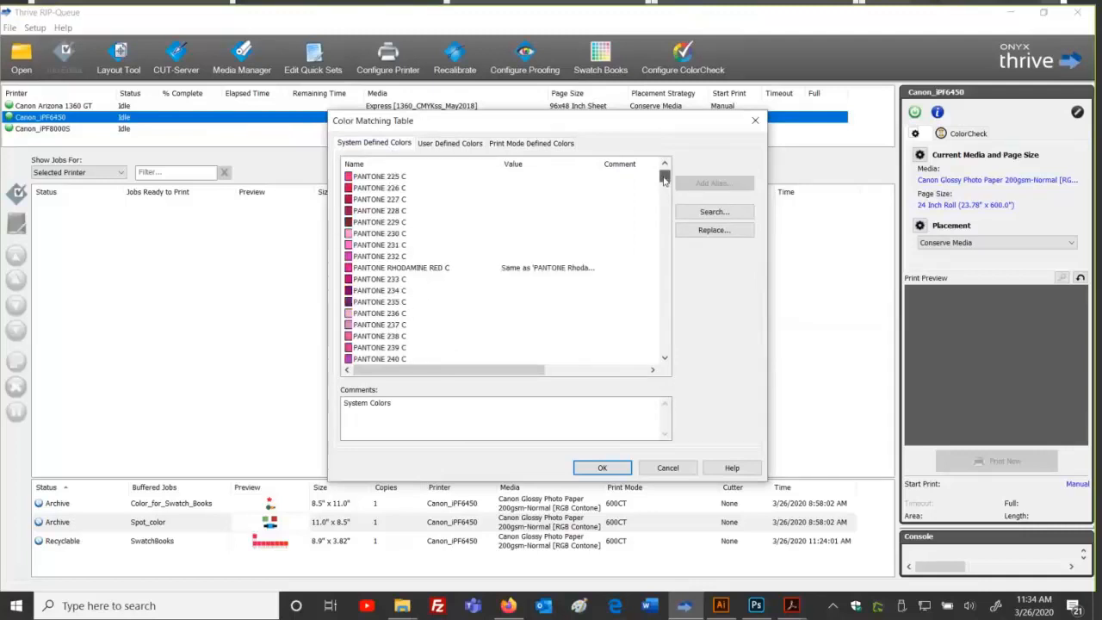
scroll(664, 179, "up", 5)
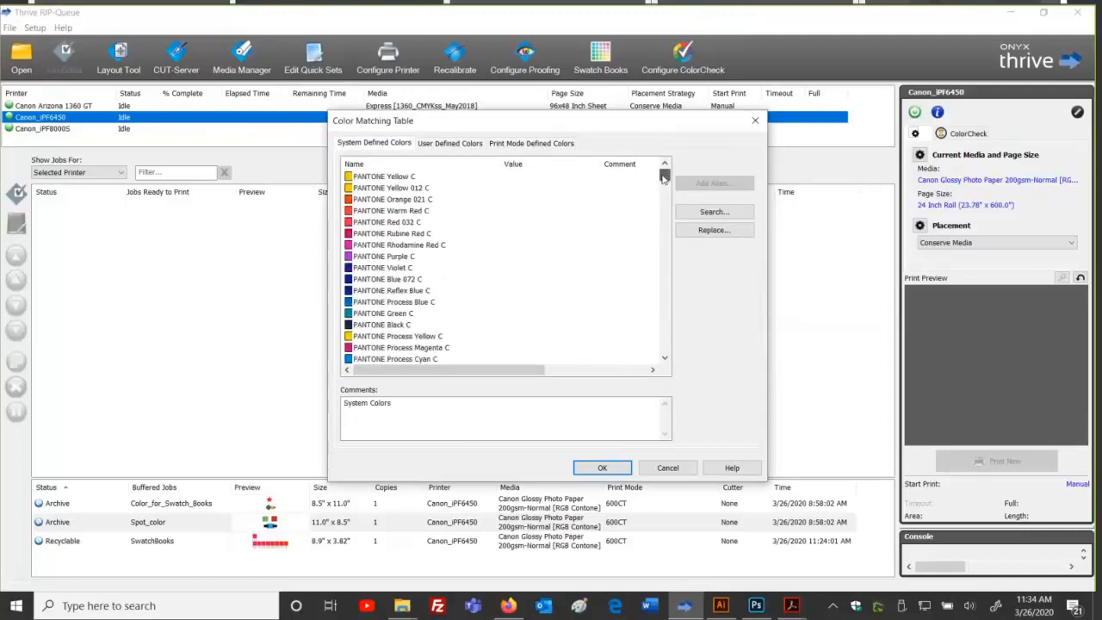
scroll(663, 179, "up", 5)
scroll(475, 235, "up", 10)
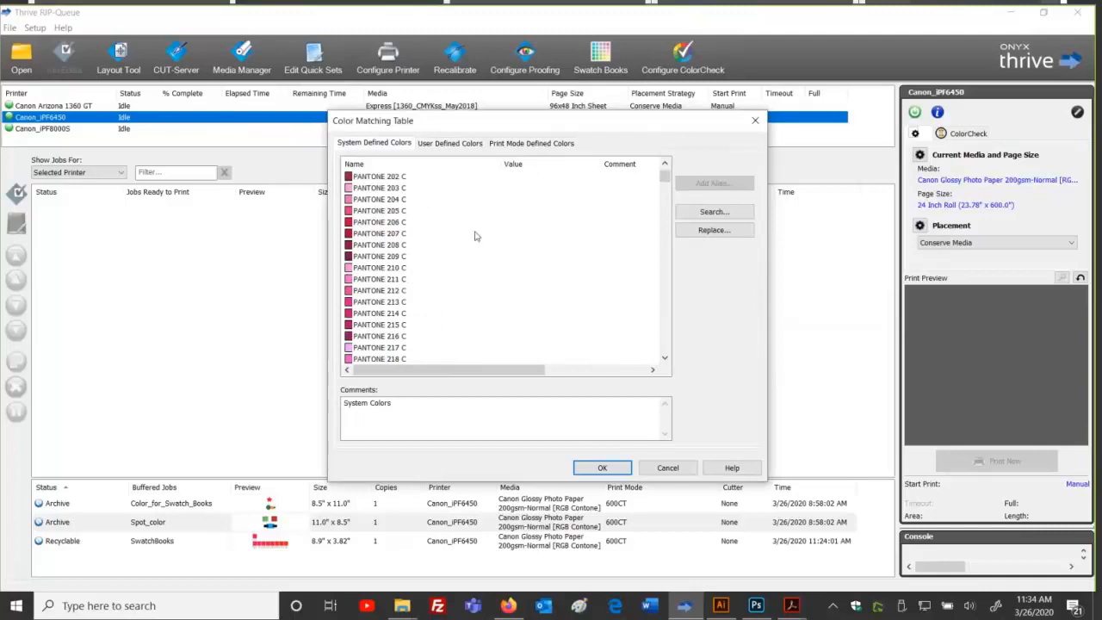
scroll(437, 241, "up", 4)
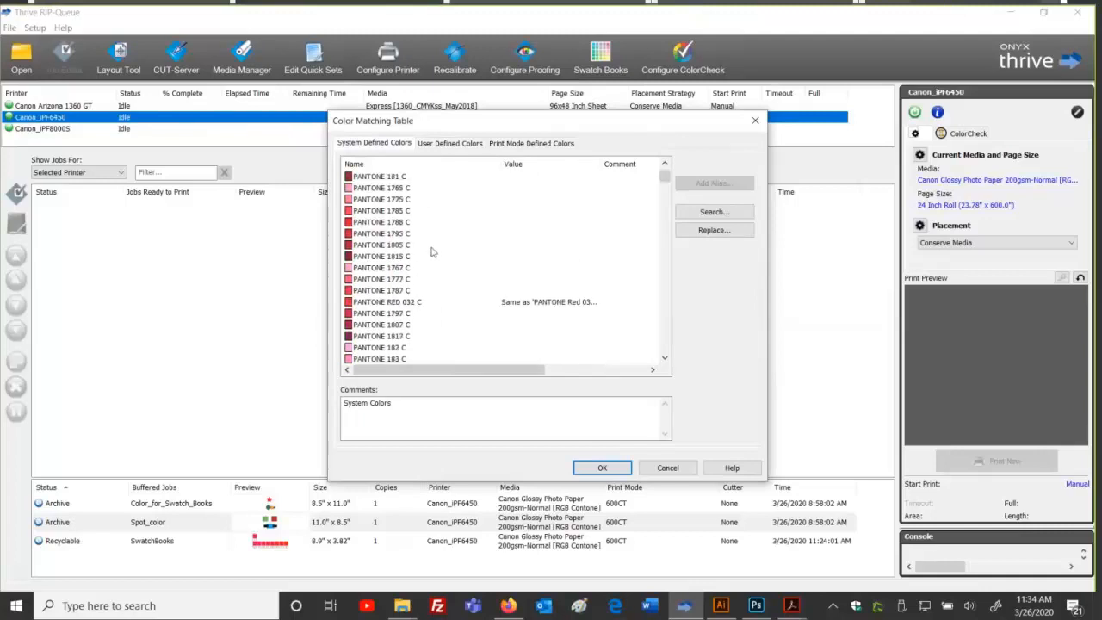
scroll(422, 269, "down", 5)
left_click(408, 279)
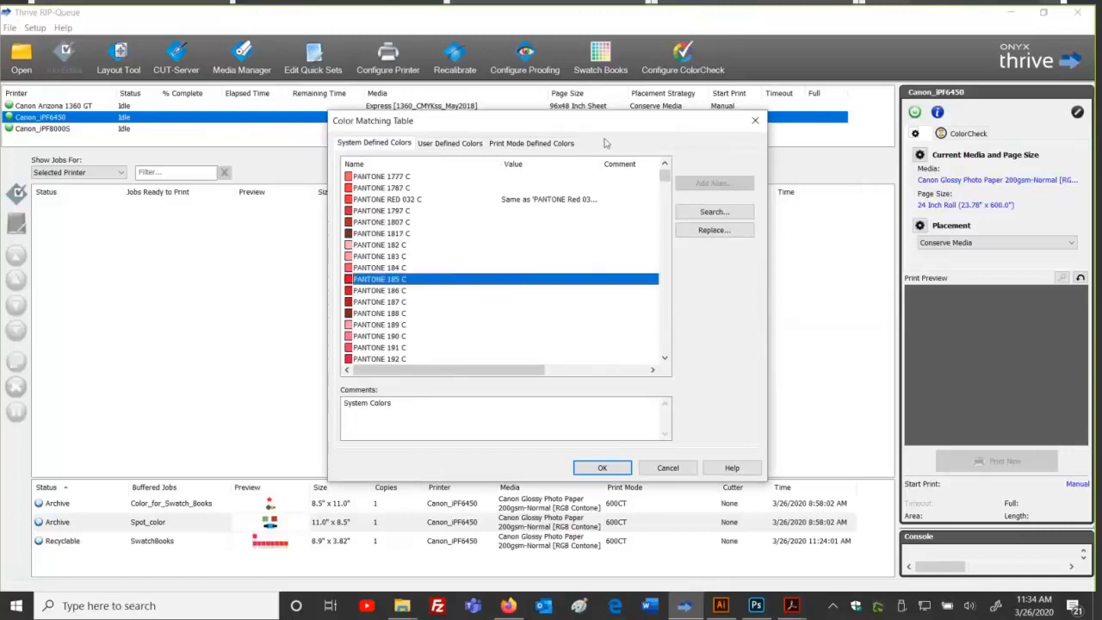
left_click(527, 144)
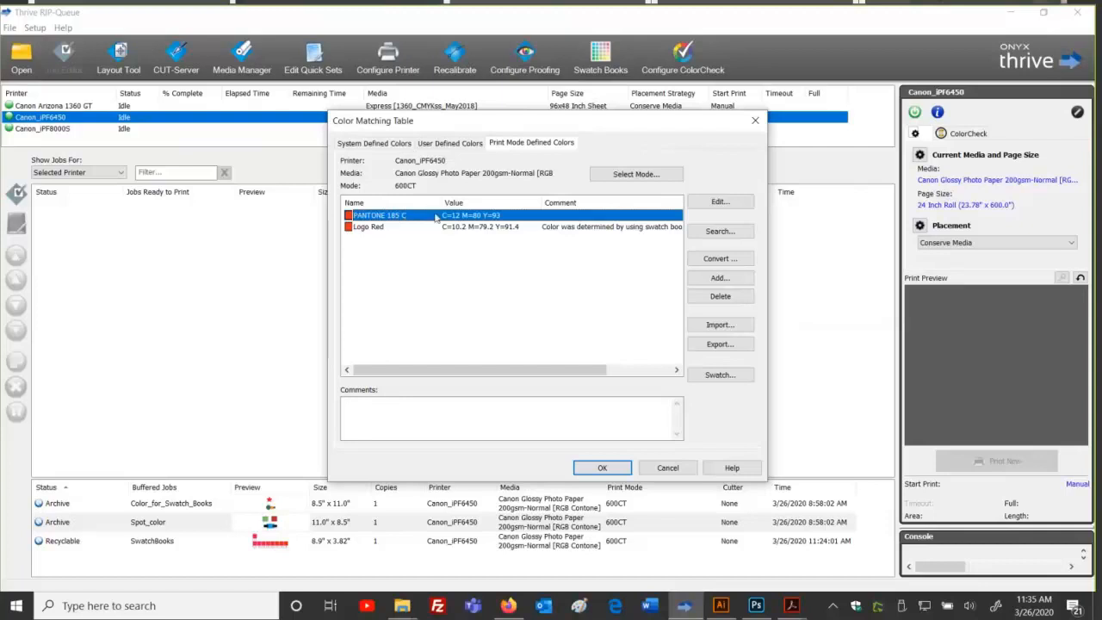
Step: Delete PANTONE 185 C, then open and cancel the Logo Red Edit and Add dialogs
left_click(715, 297)
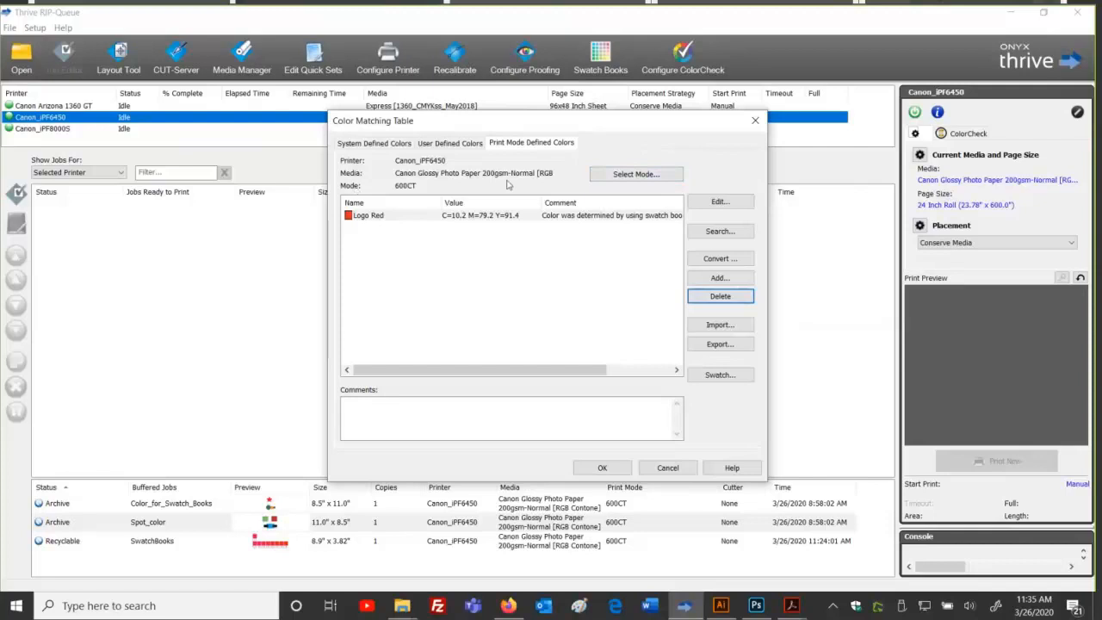
left_click(718, 202)
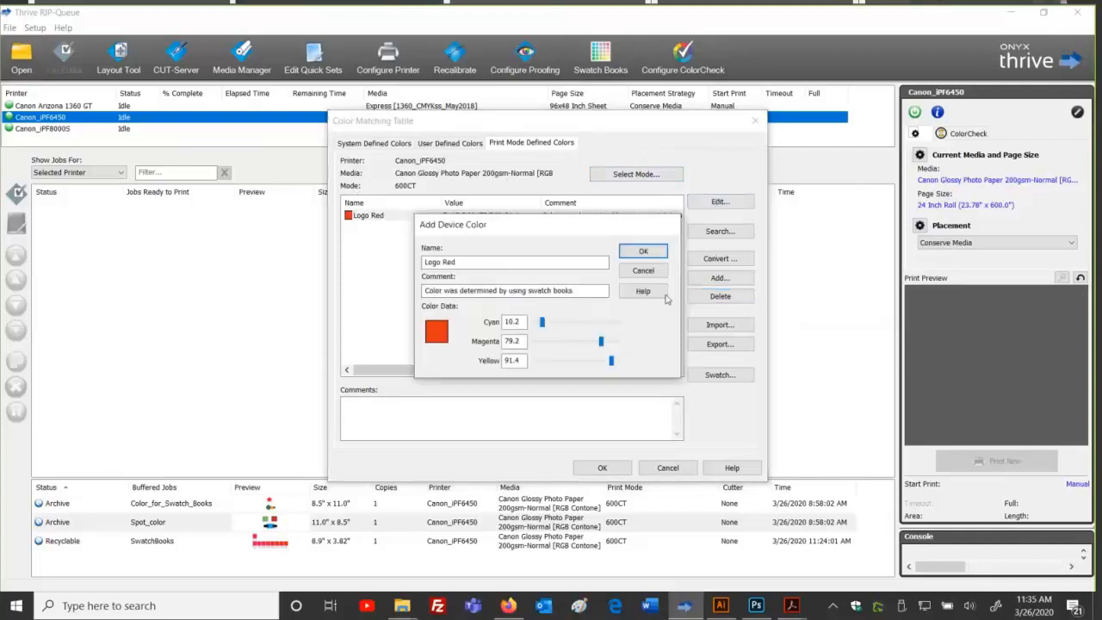
left_click(626, 272)
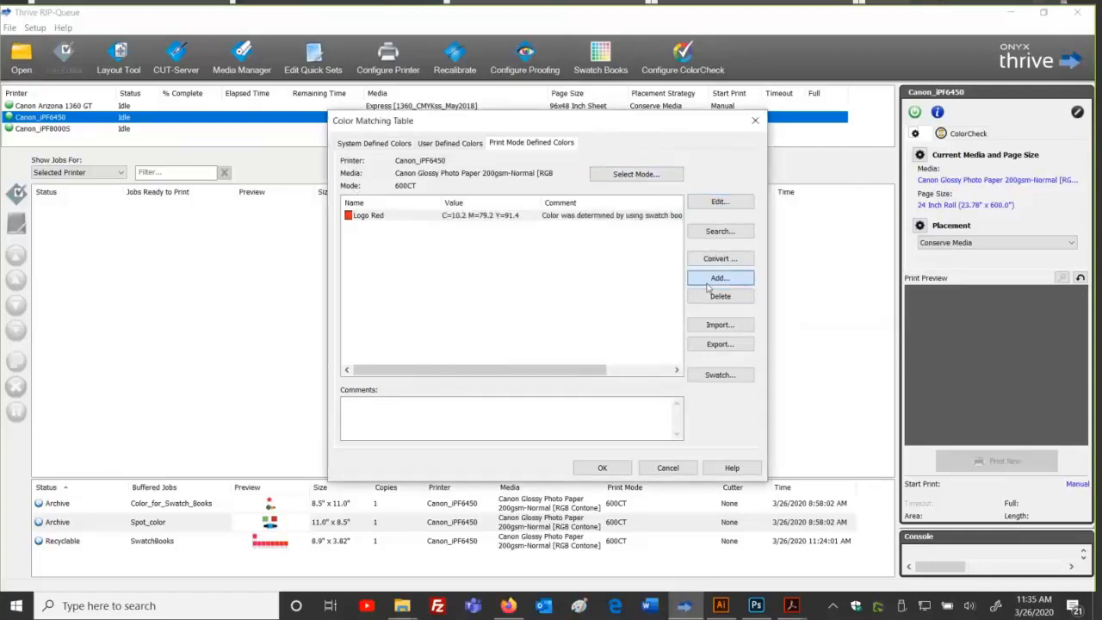
left_click(718, 277)
left_click(627, 273)
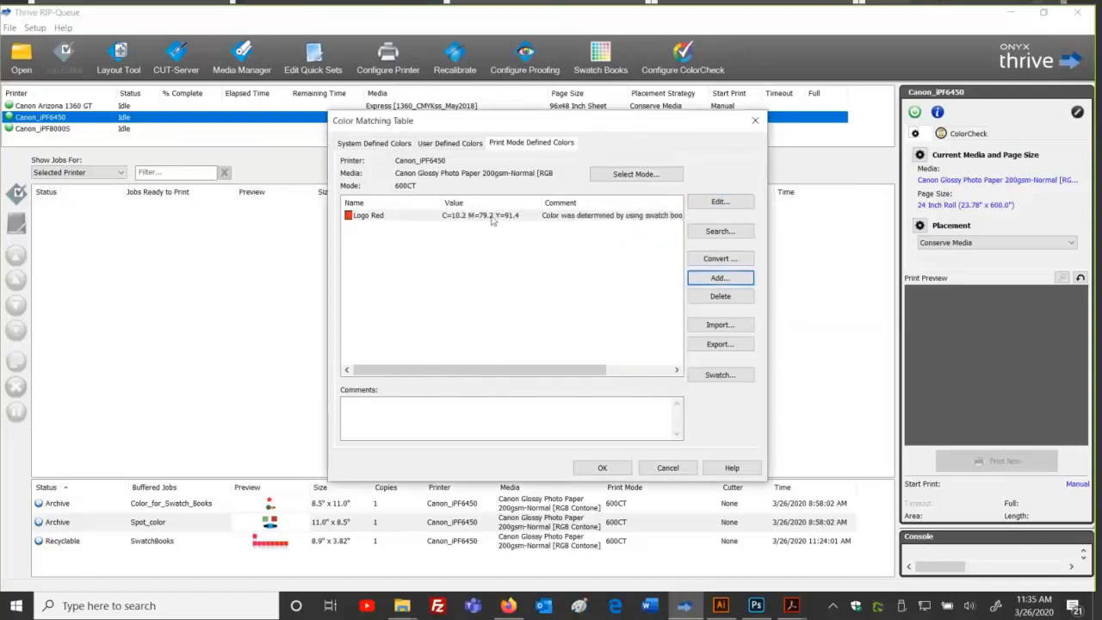
Step: Review the print mode list keeping 600CT, cancel, and close the Color Matching Table with OK
left_click(635, 174)
left_click(486, 338)
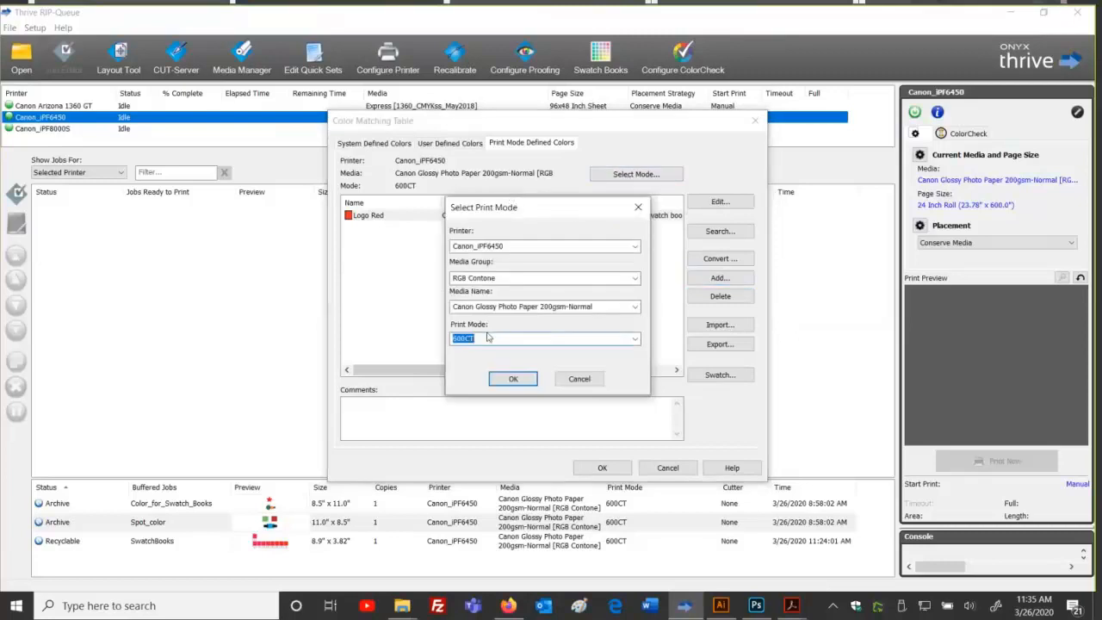
left_click(637, 340)
left_click(637, 341)
left_click(637, 341)
left_click(636, 341)
left_click(572, 379)
left_click(602, 467)
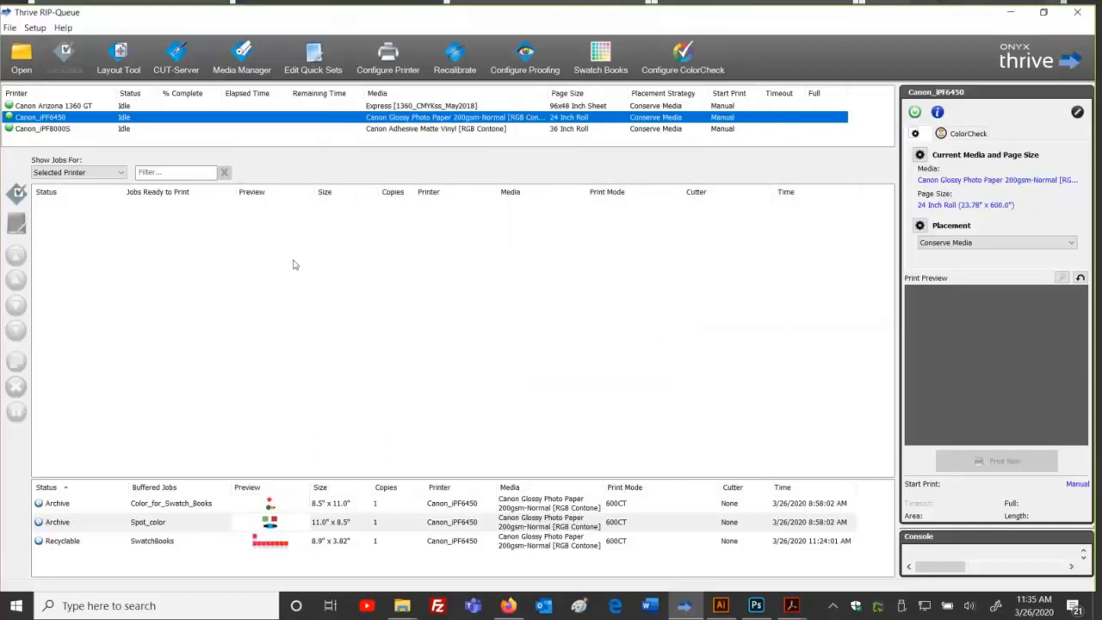
left_click(312, 60)
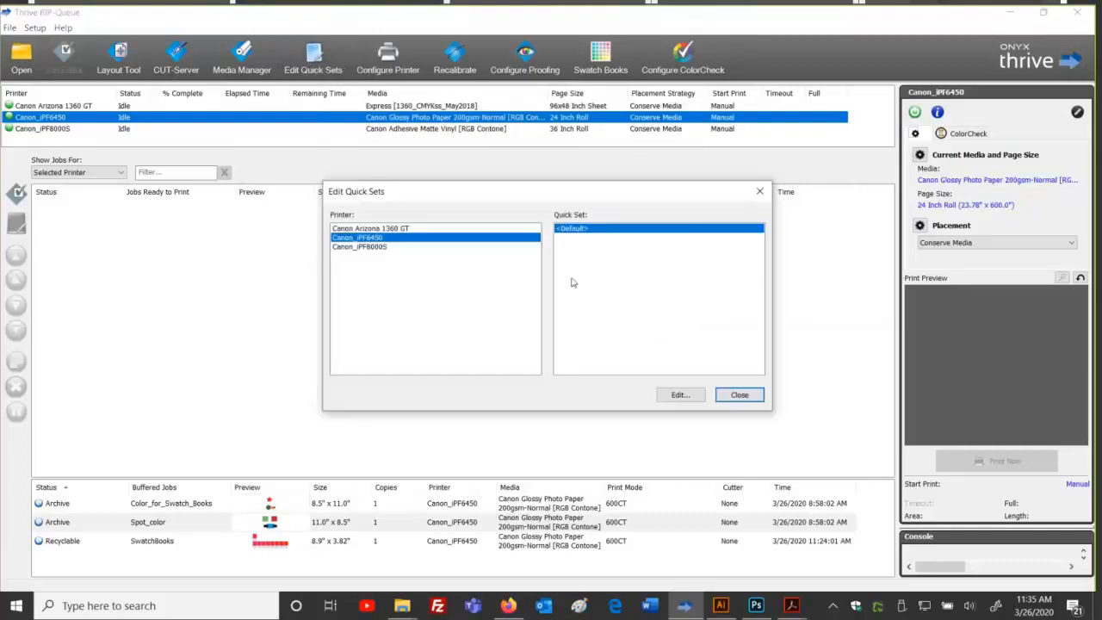
left_click(680, 395)
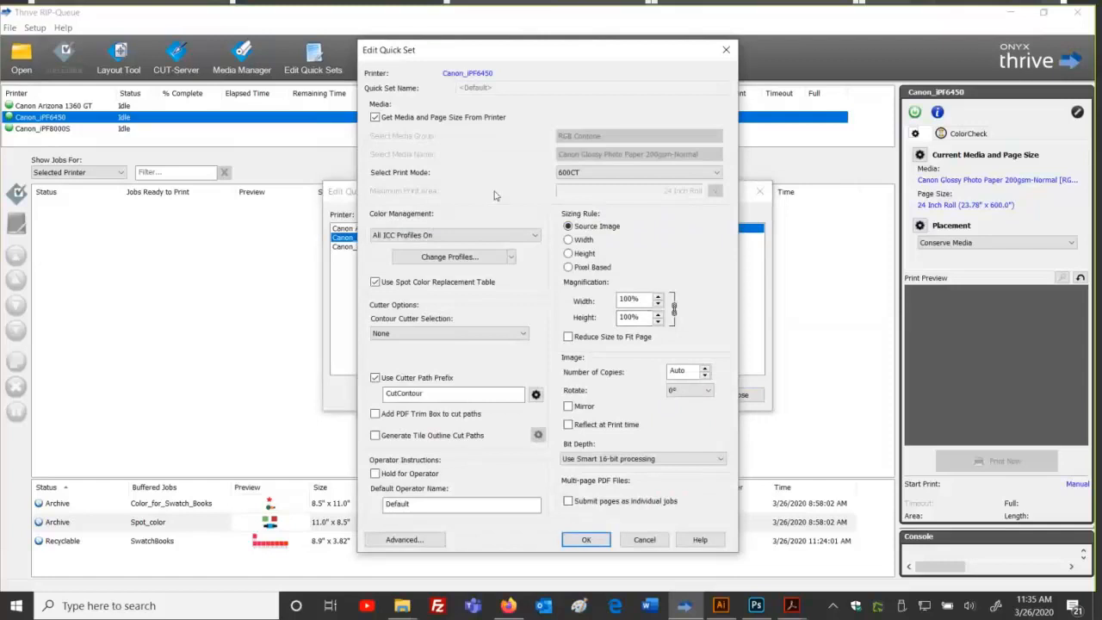
left_click(716, 173)
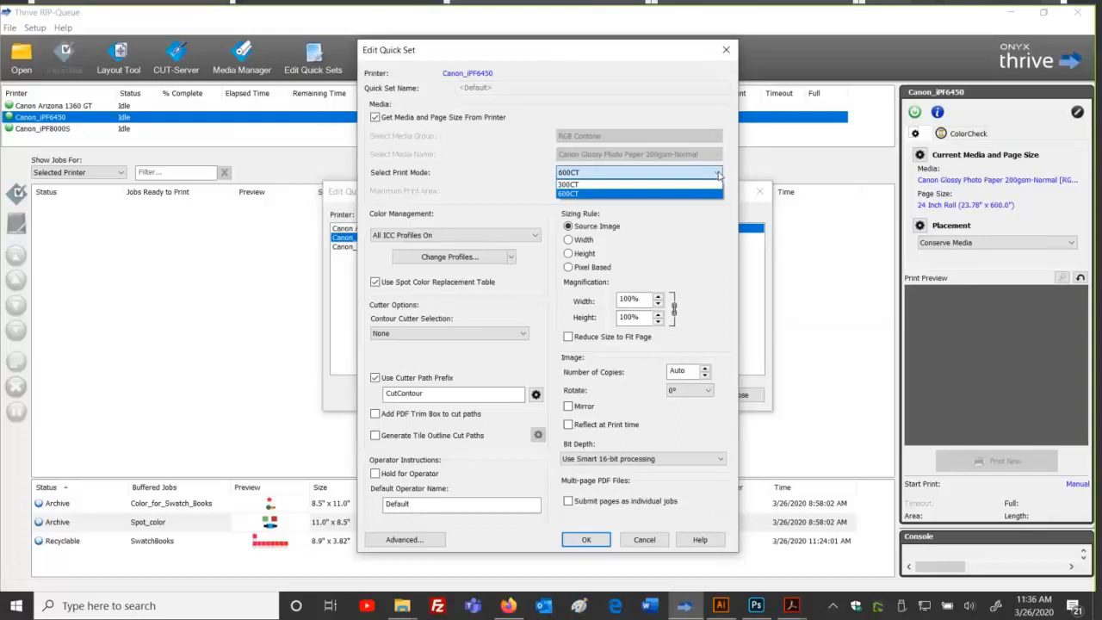
left_click(654, 185)
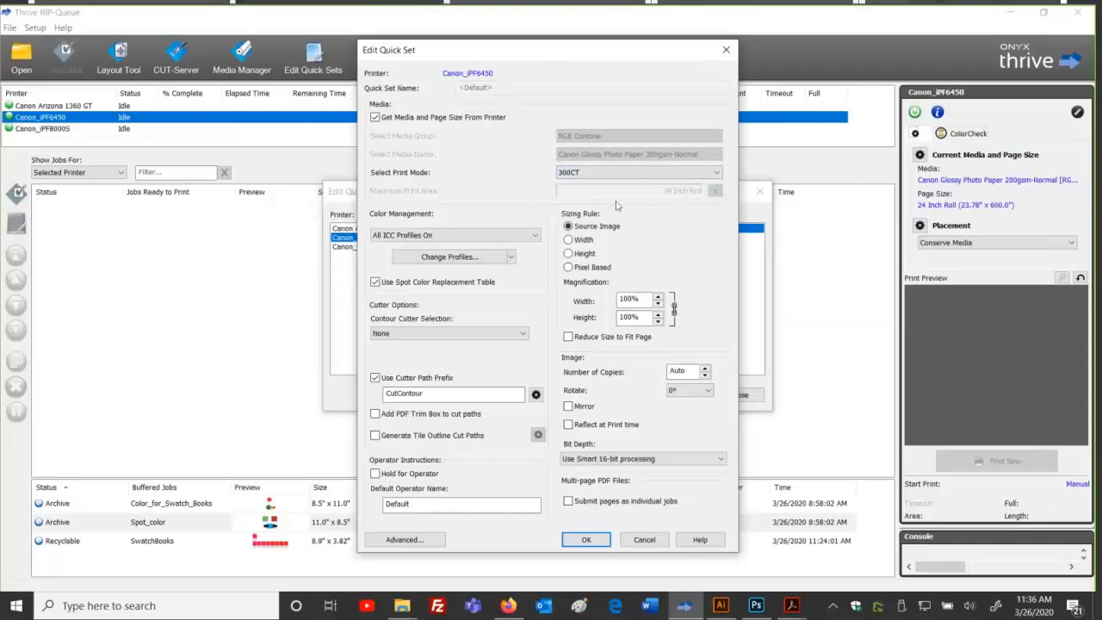
left_click(710, 174)
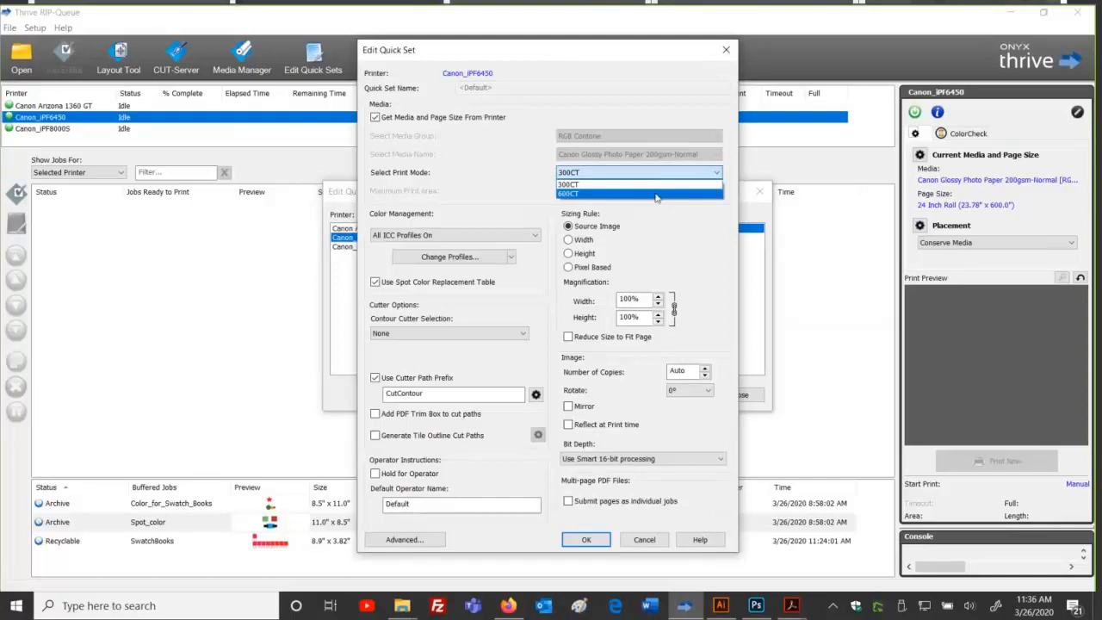
left_click(655, 194)
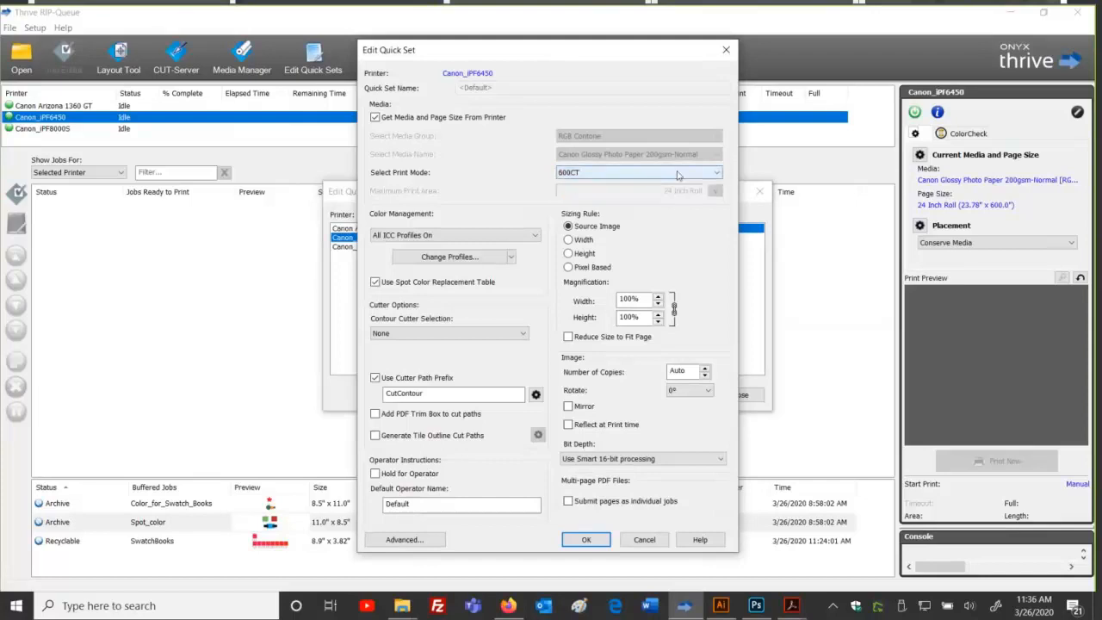
left_click(720, 175)
left_click(719, 174)
left_click(720, 175)
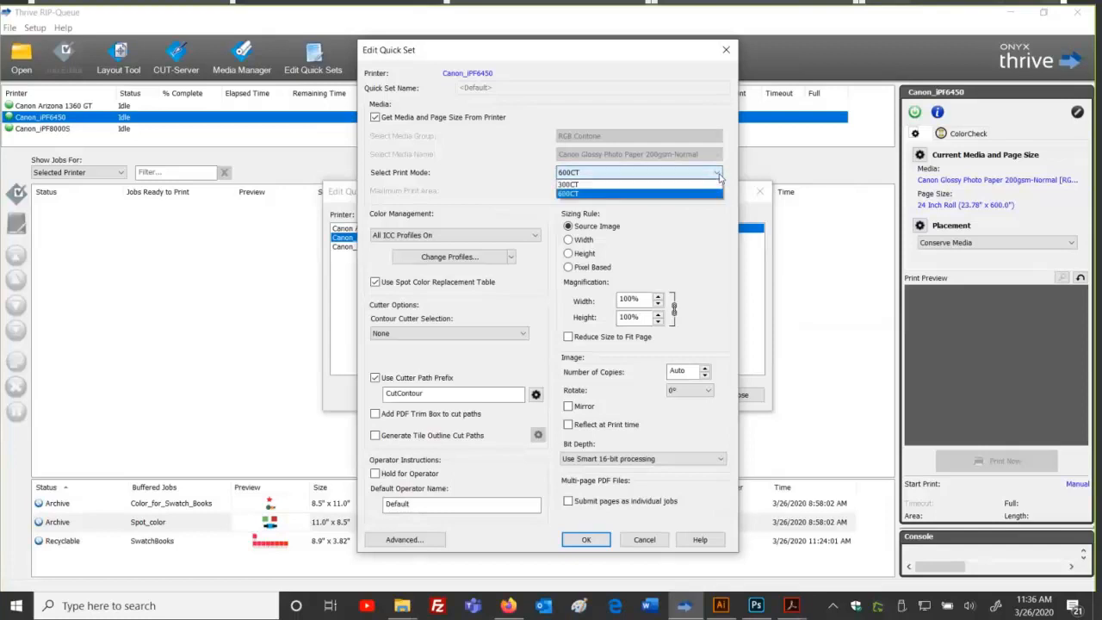
left_click(720, 175)
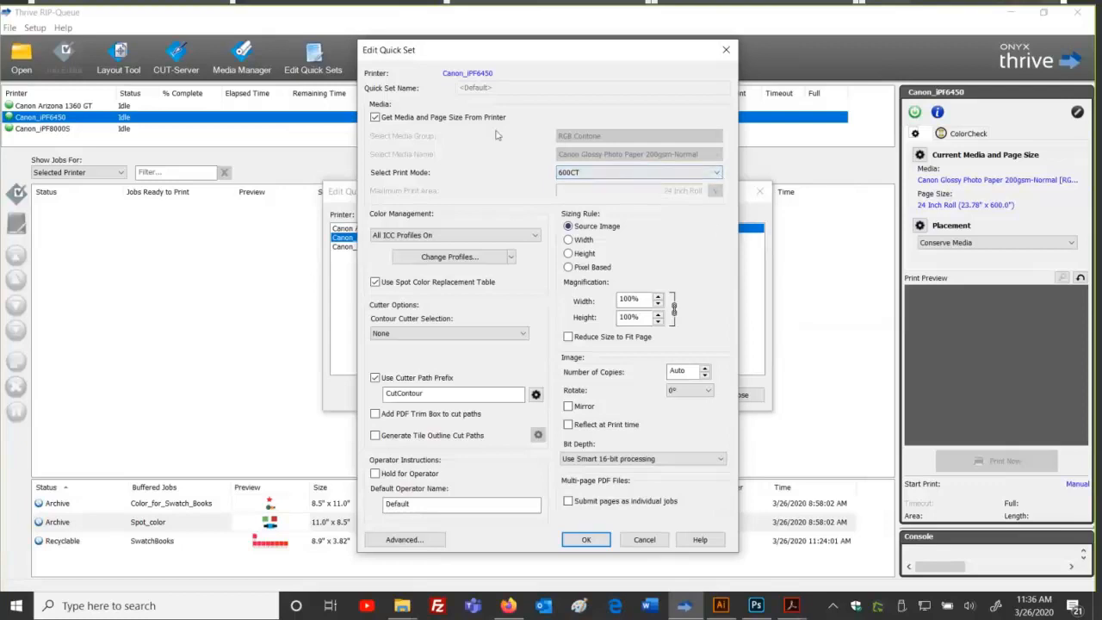
left_click_drag(509, 55, 493, 48)
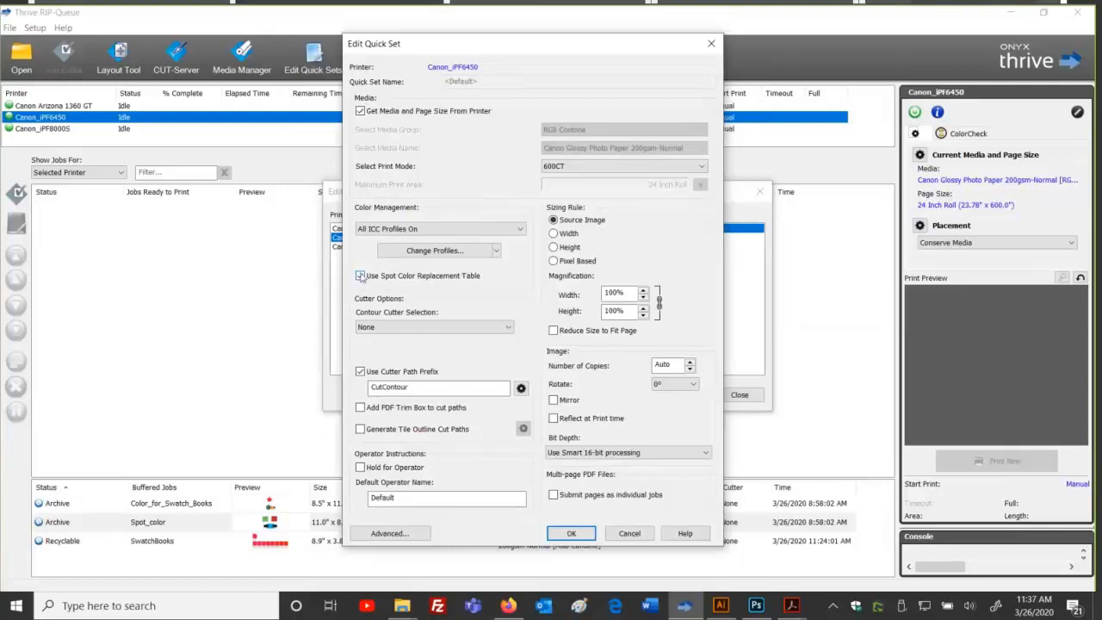
left_click(571, 532)
left_click(743, 396)
left_click(34, 27)
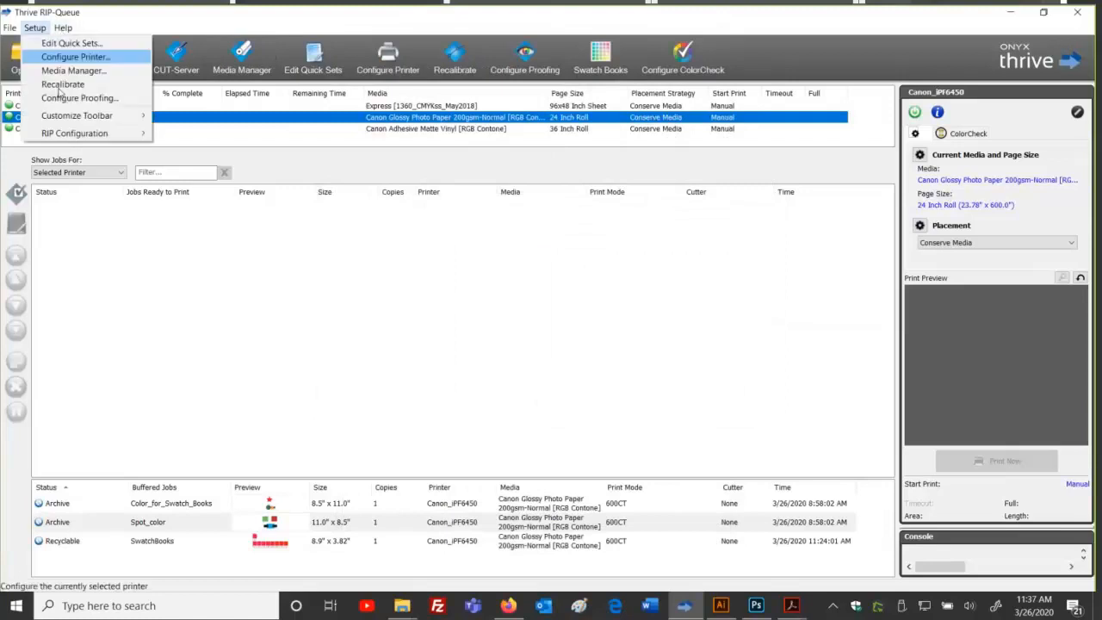
mouse_move(80, 138)
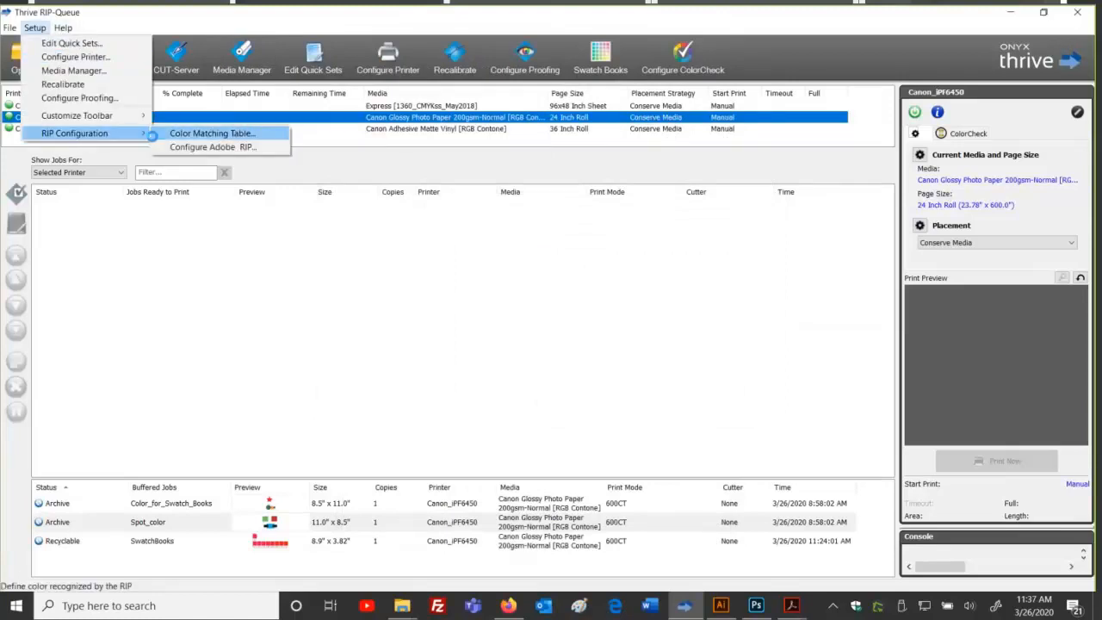
left_click(185, 133)
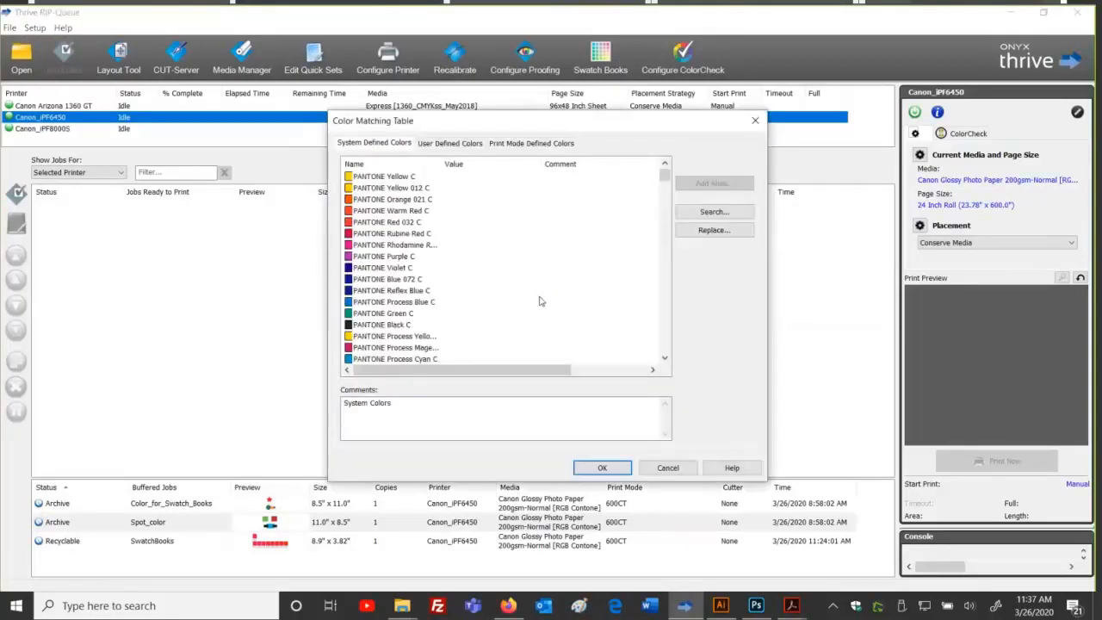
left_click(450, 143)
left_click(515, 145)
left_click(458, 145)
left_click(396, 143)
left_click(453, 145)
left_click(508, 145)
left_click(454, 144)
left_click(393, 144)
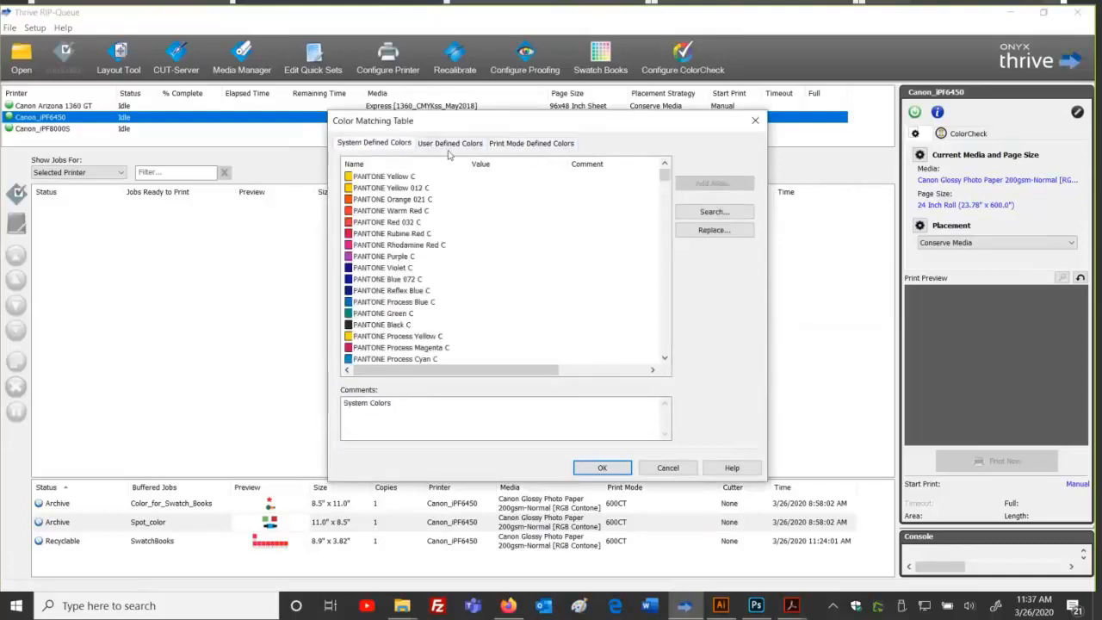
left_click(504, 145)
left_click(449, 145)
left_click(412, 146)
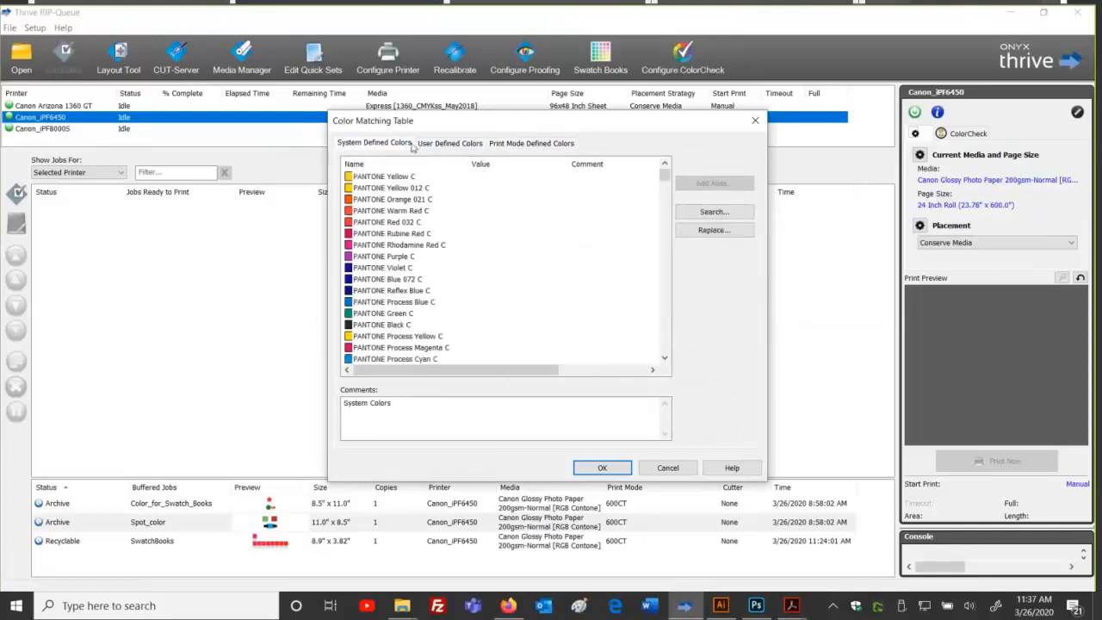
left_click(456, 144)
left_click(534, 144)
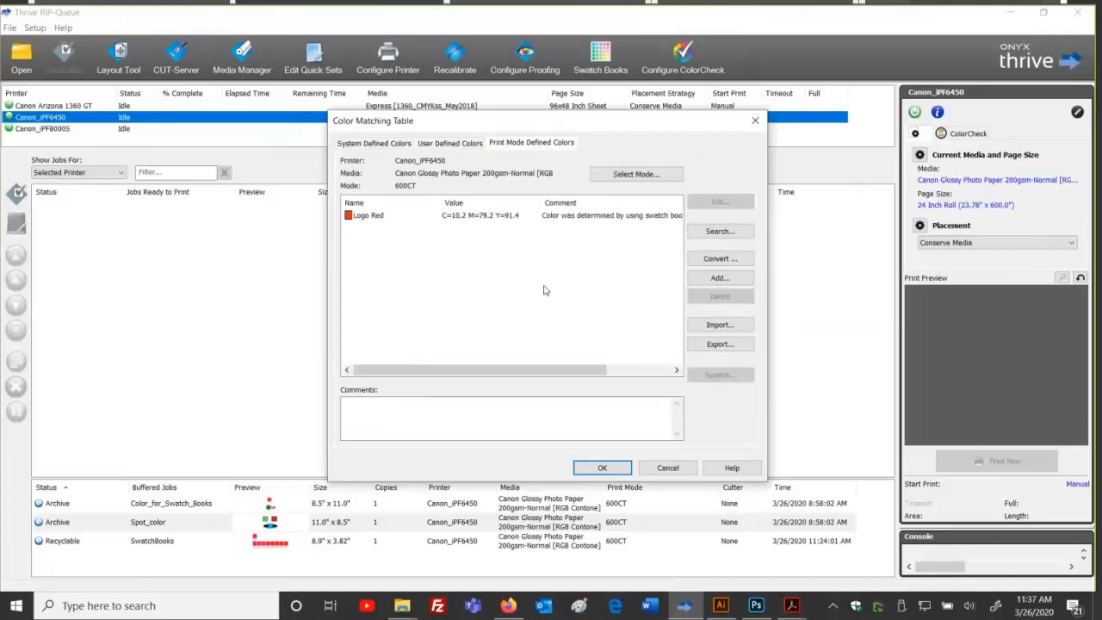
left_click(387, 145)
left_click(424, 145)
left_click(508, 144)
left_click(400, 145)
left_click(449, 143)
left_click(531, 143)
left_click(390, 145)
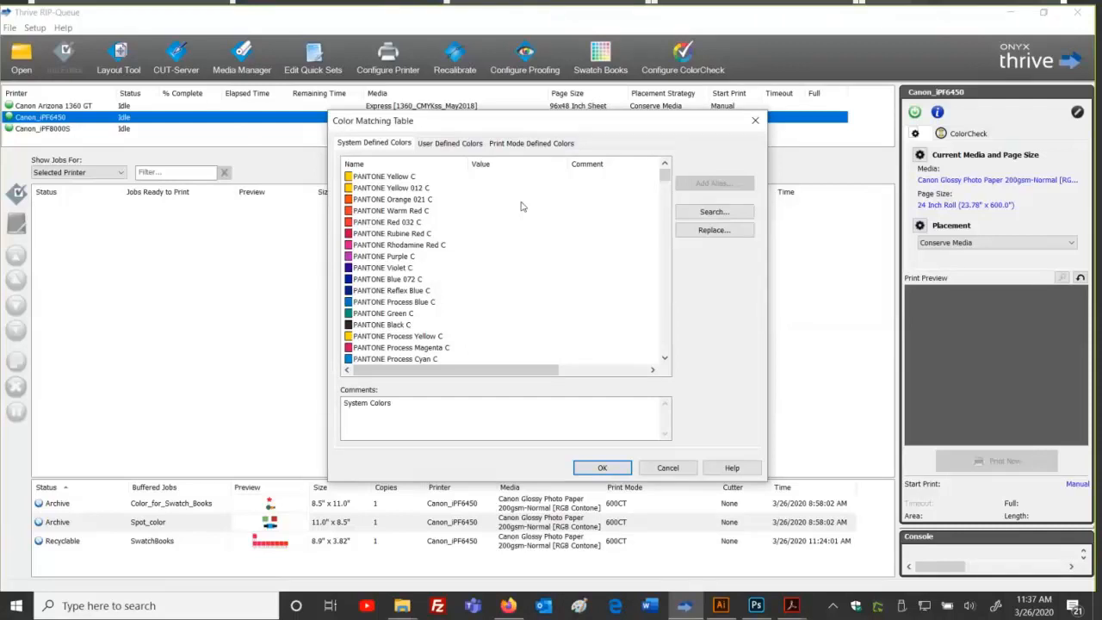
left_click(531, 143)
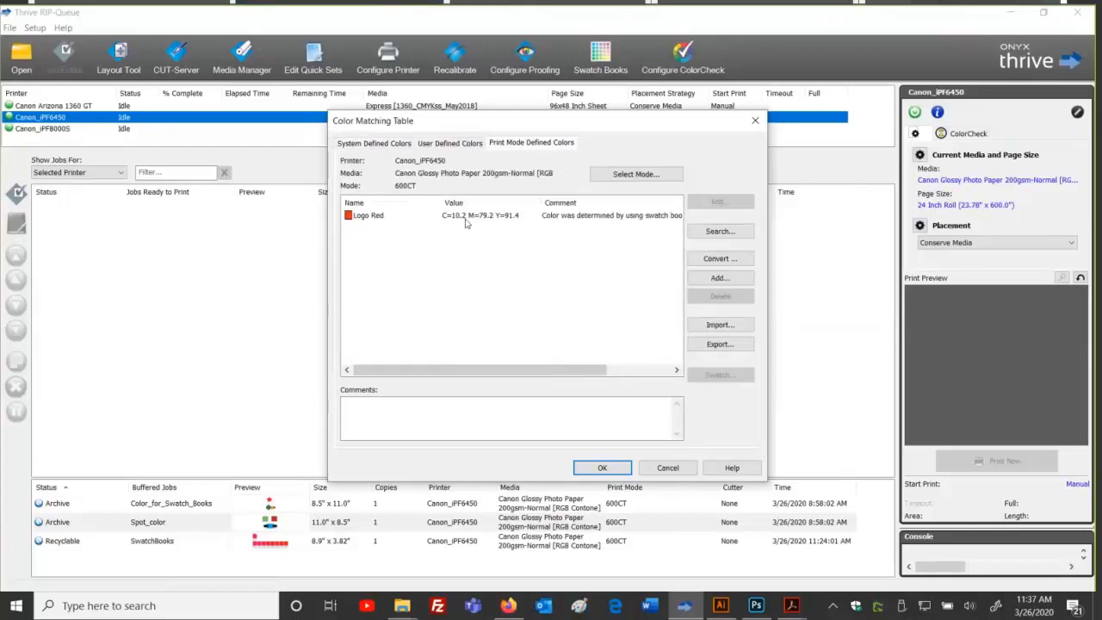
left_click(603, 467)
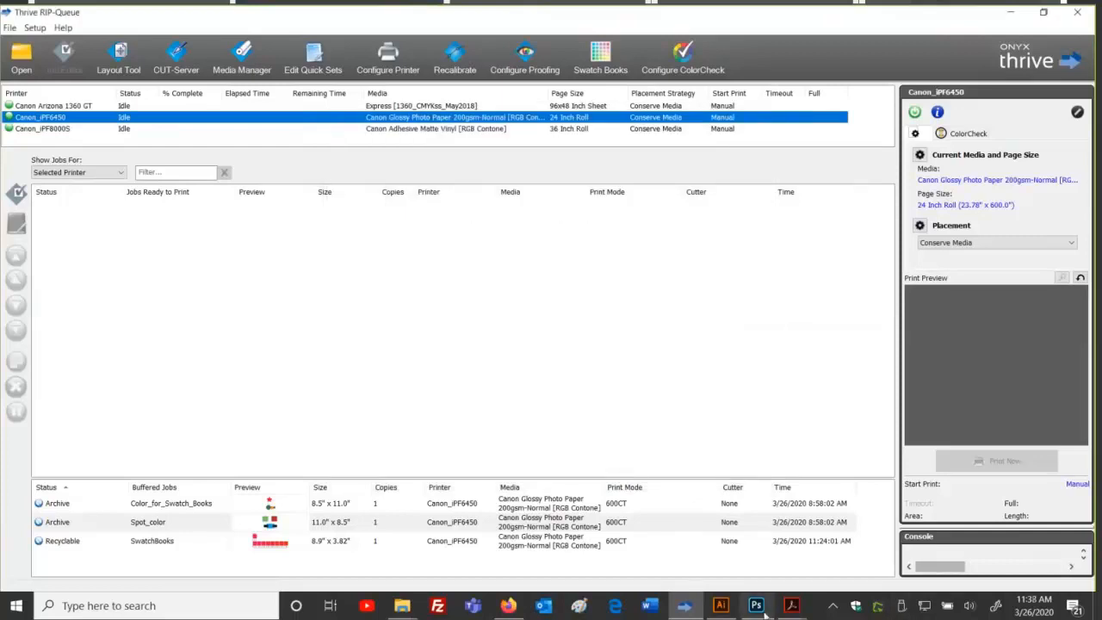
Step: Change Illustrator's Logo Red spot swatch to C=100 M=0 Y=100 K=0 green, recolouring the star
left_click(721, 605)
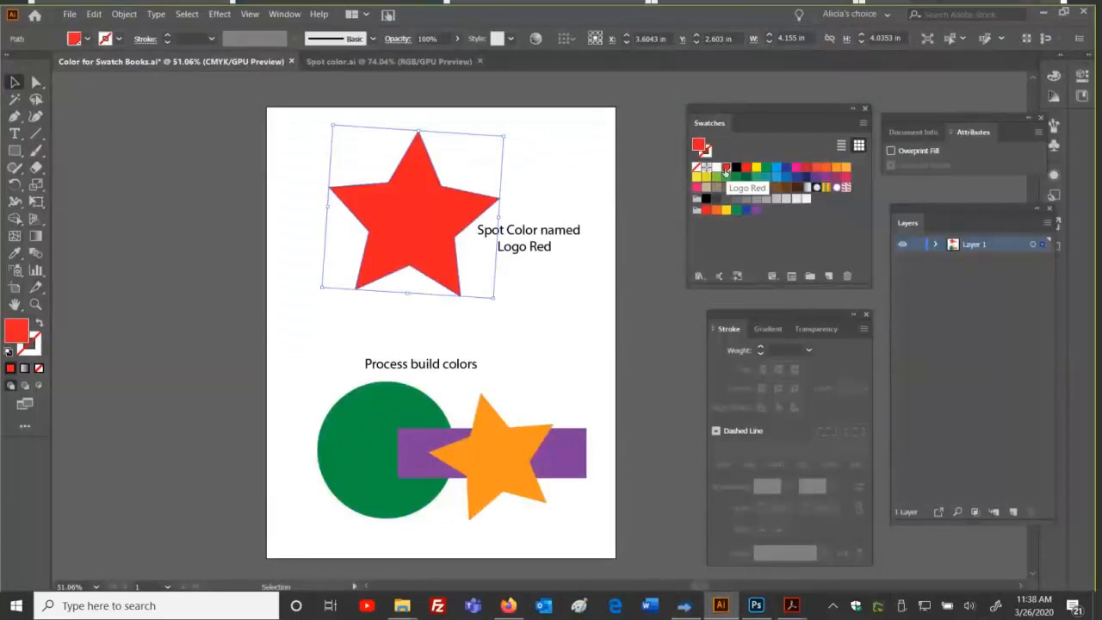
double_click(726, 169)
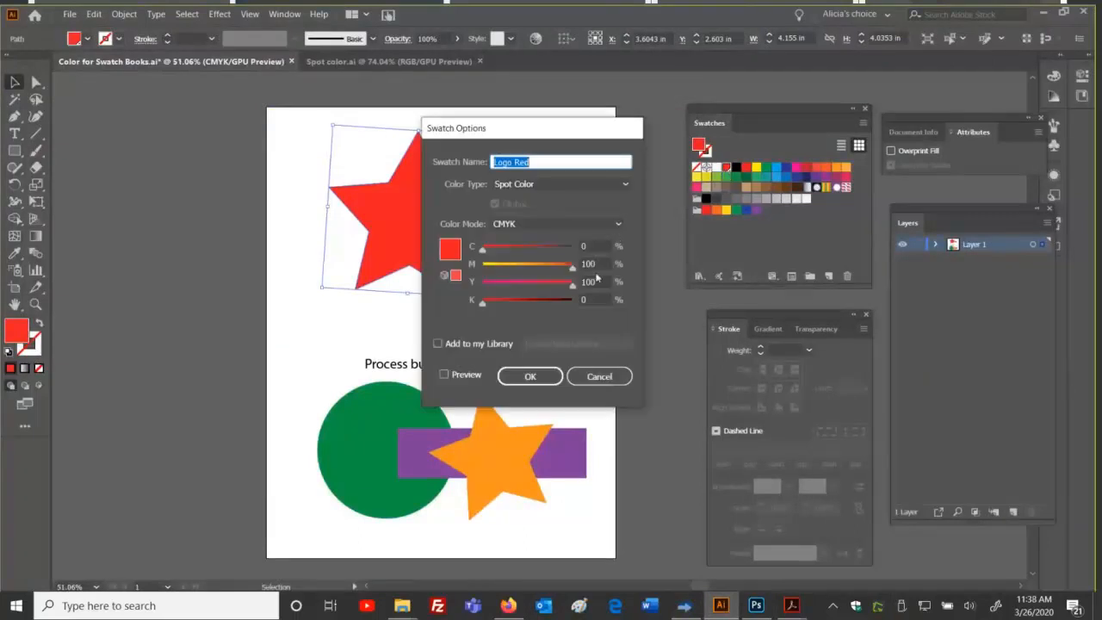
mouse_move(573, 266)
left_mouse_down()
mouse_move(482, 265)
mouse_move(572, 248)
left_mouse_up()
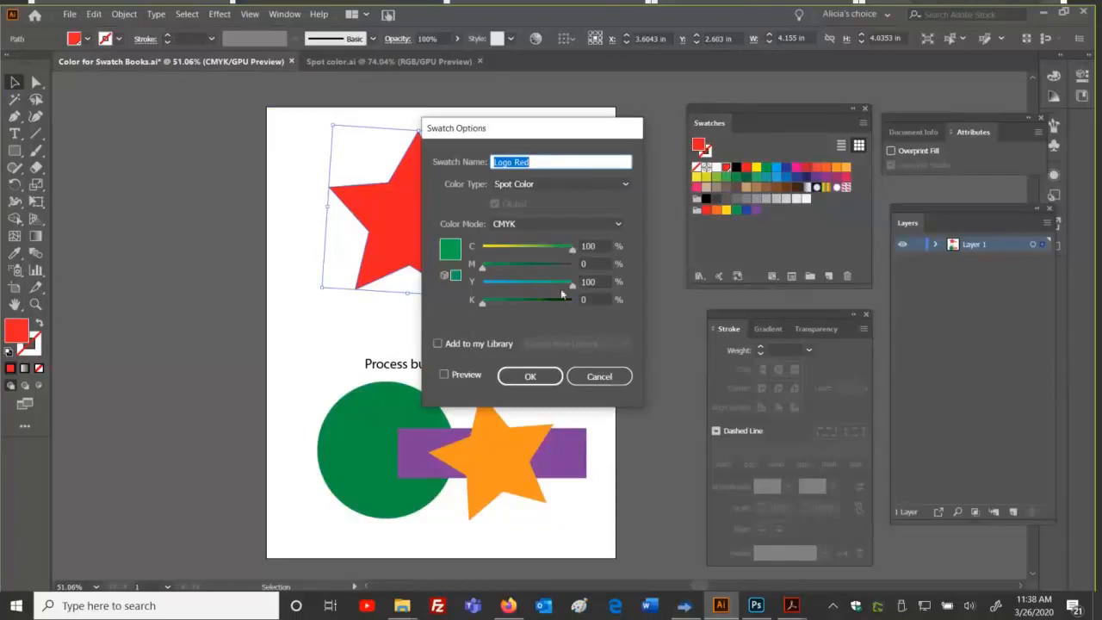
left_click(530, 376)
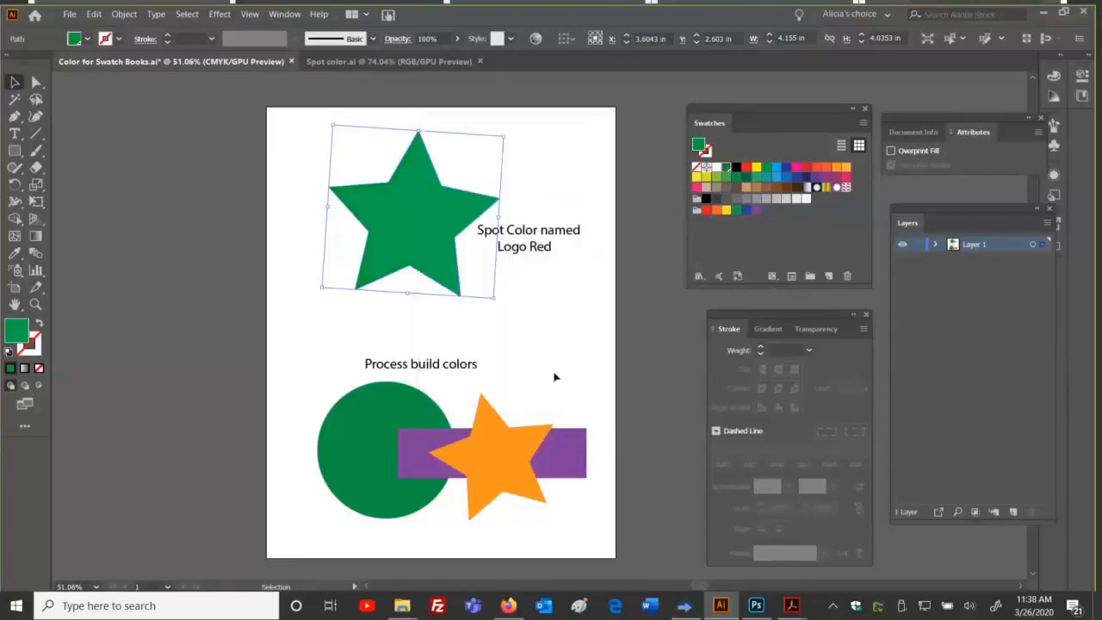
Step: Deselect the star and bring up the Save As dialog
left_click(569, 305)
left_click(69, 14)
left_click(98, 128)
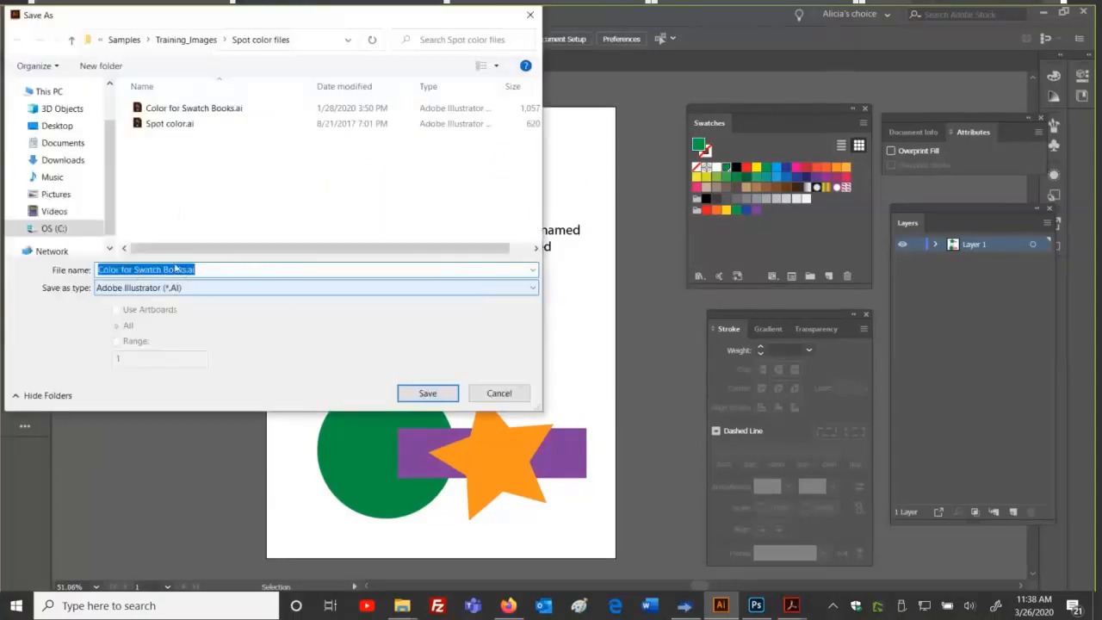
Step: Save the artwork as 'Logo Red as Green.ai' with default Illustrator options
left_click(186, 269)
left_click_drag(186, 270, 82, 252)
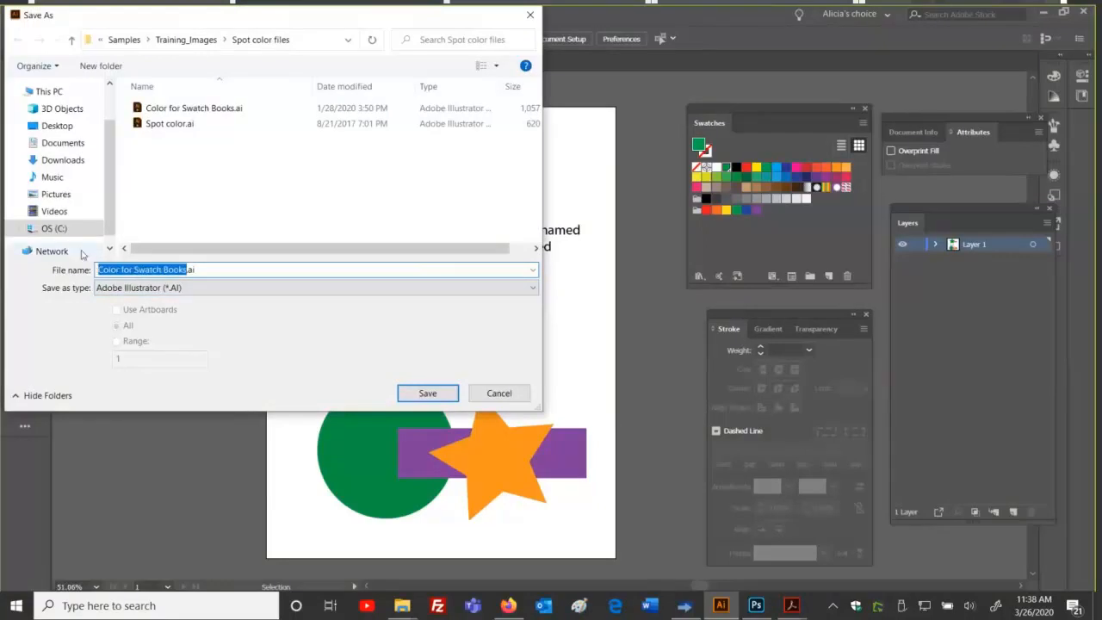
type("Logo")
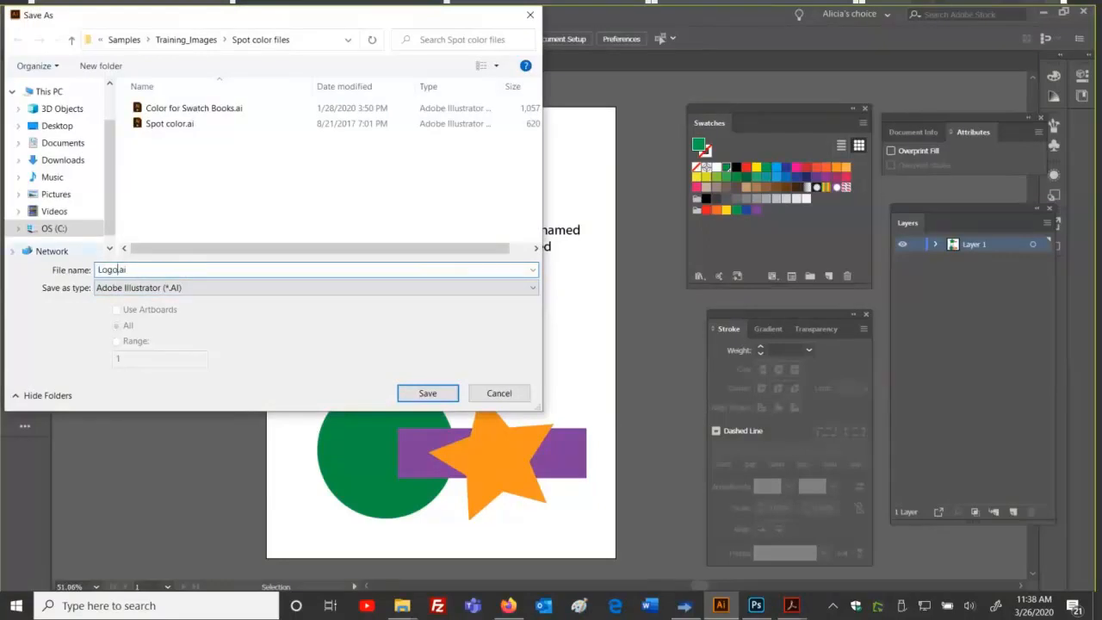
type(" Red as Green")
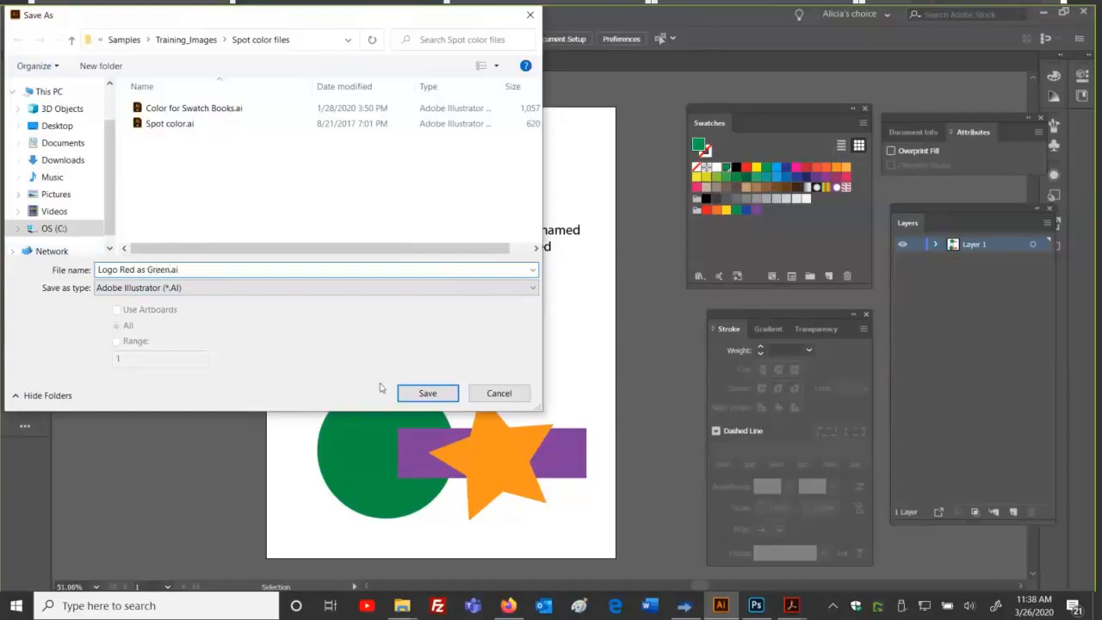
left_click(421, 397)
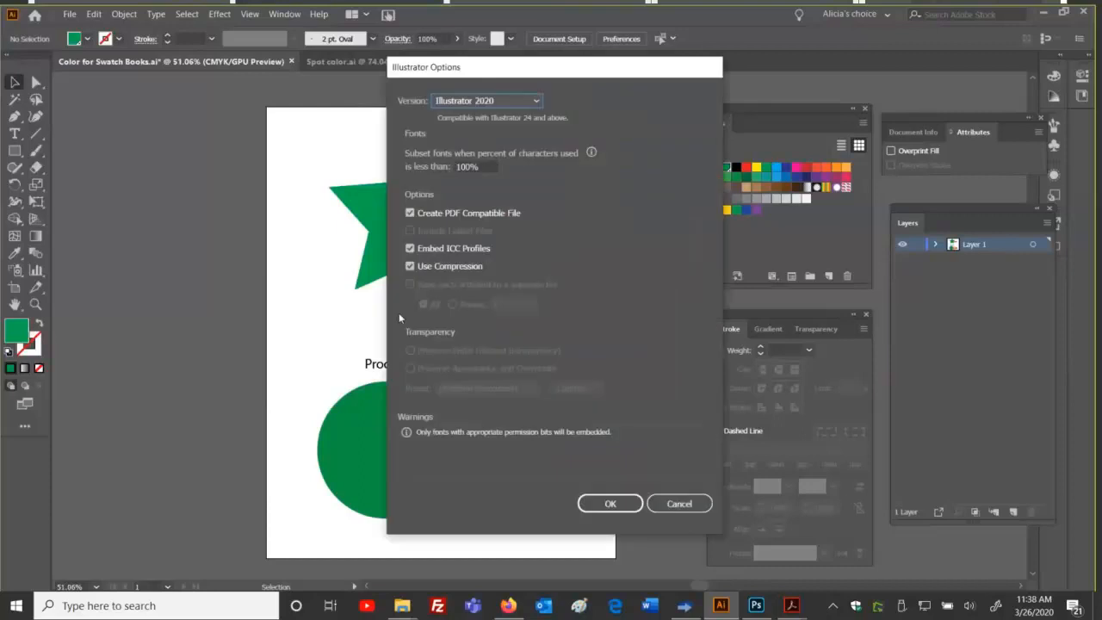
left_click(607, 505)
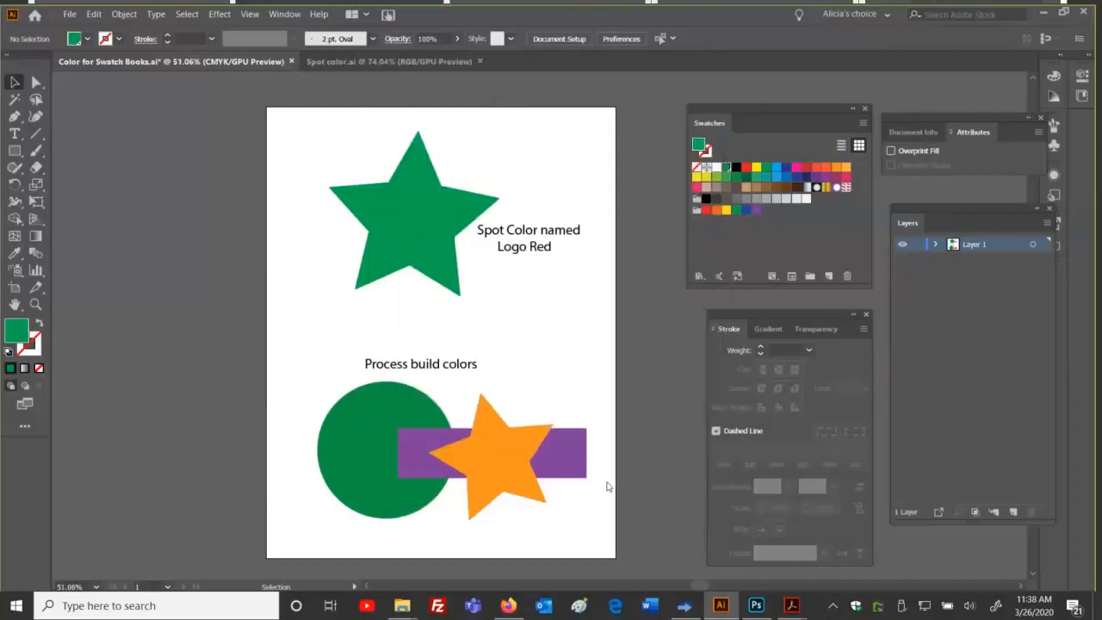
Step: Save a copy as Adobe PDF with Acrobat 8 (PDF 1.7) compatibility
left_click(69, 14)
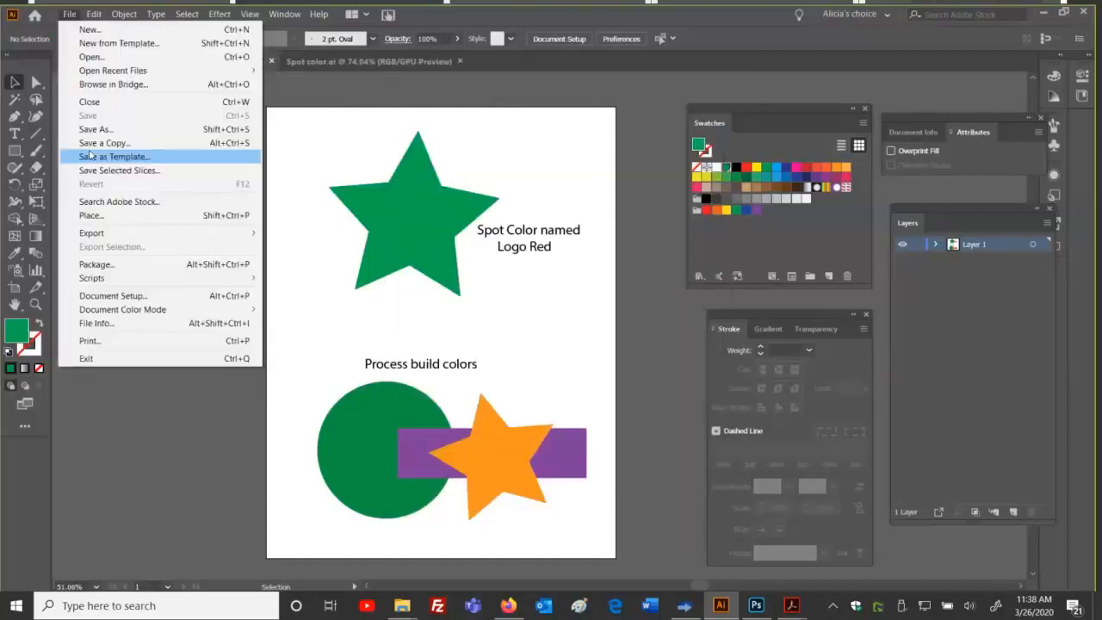
left_click(95, 130)
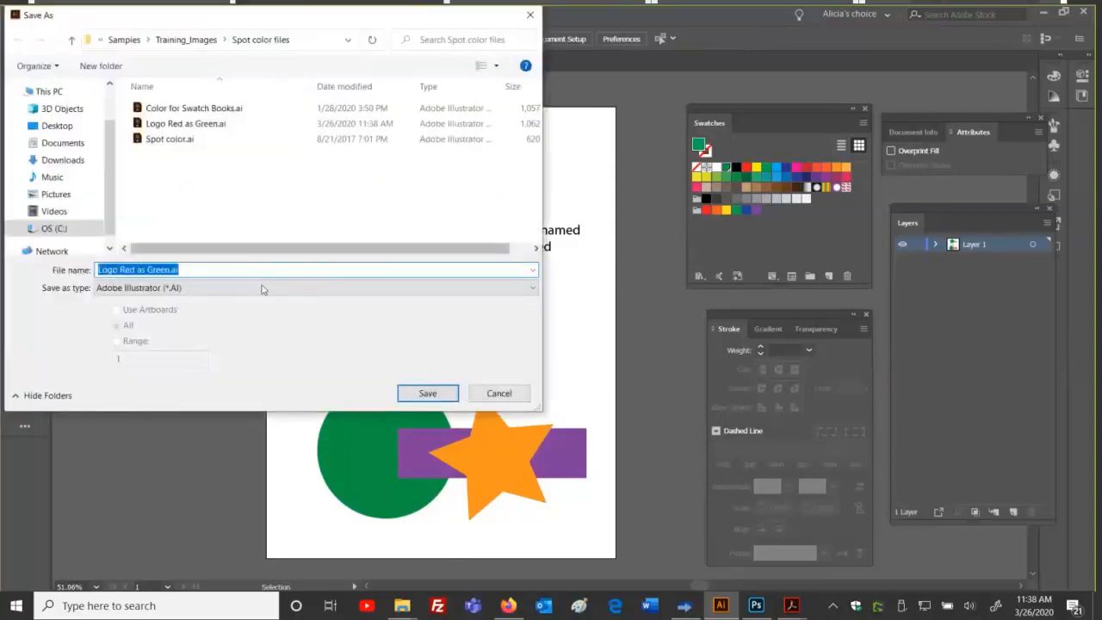
left_click(262, 287)
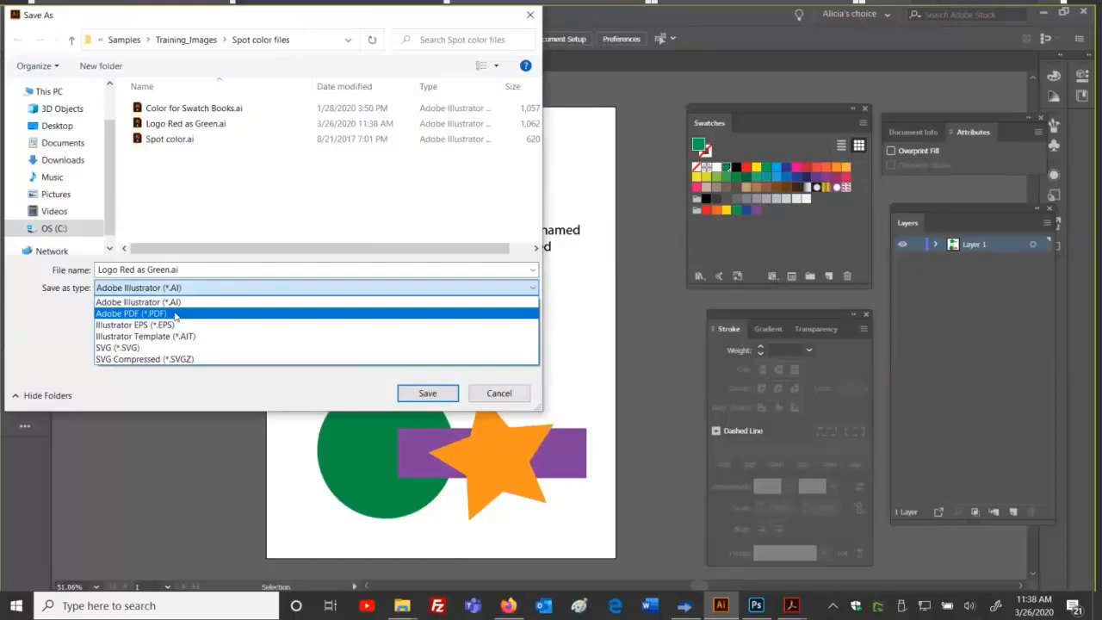
left_click(138, 313)
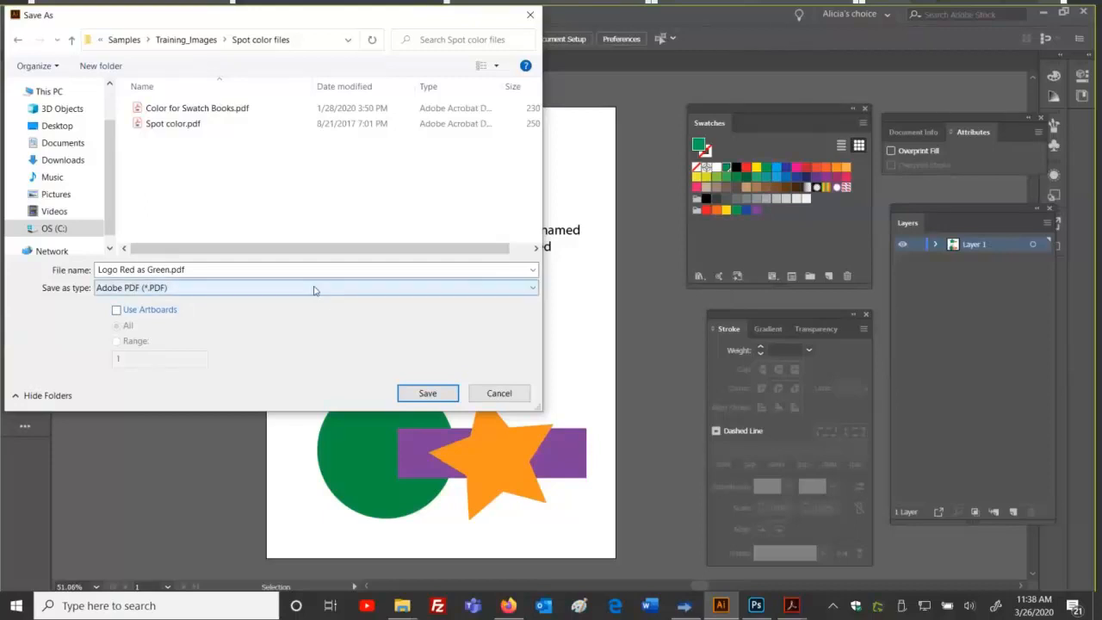
left_click(422, 393)
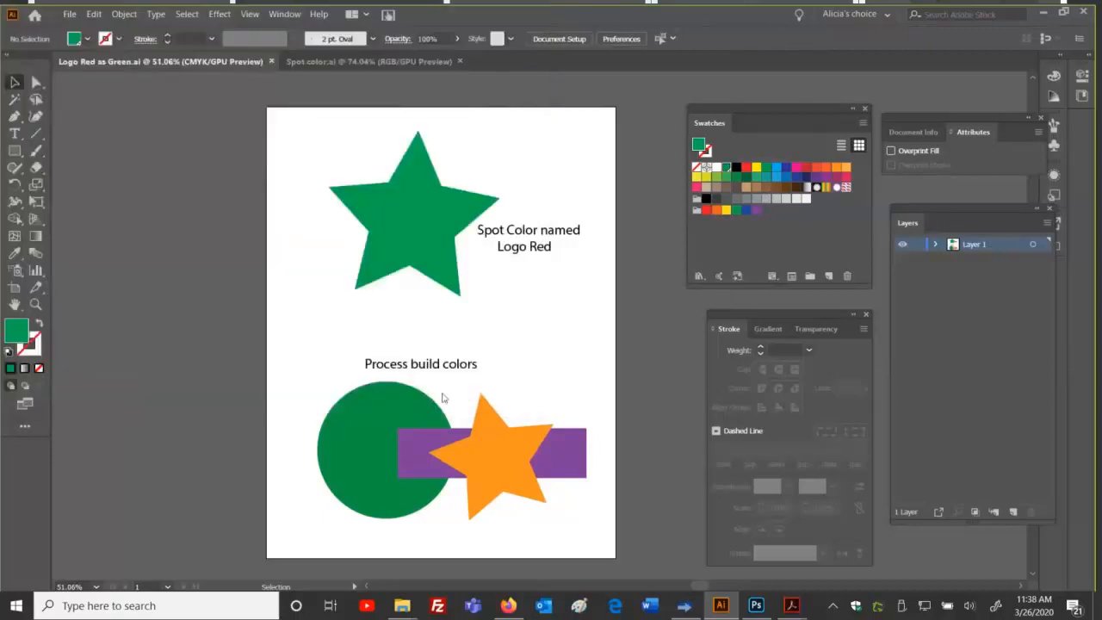
left_click(518, 125)
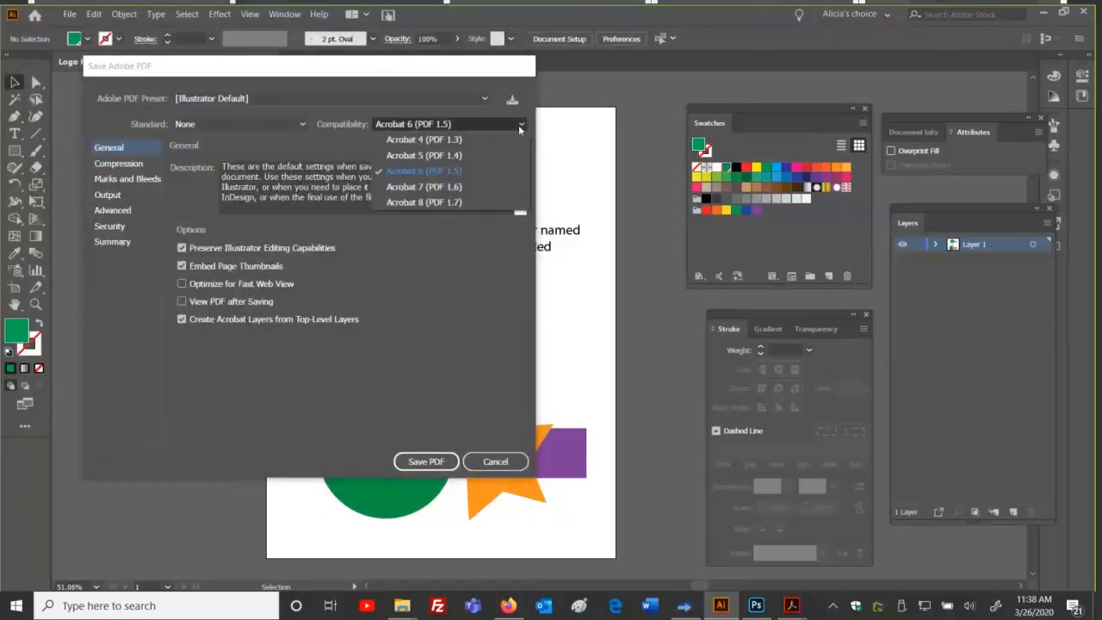
left_click(457, 204)
left_click(426, 462)
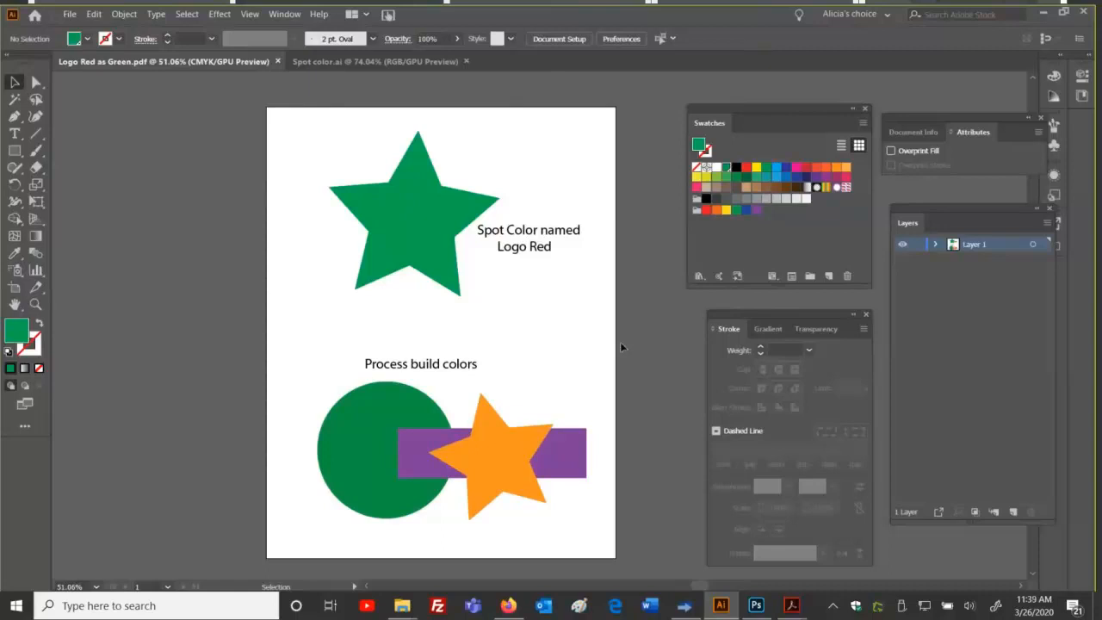
Step: Glance at the Spot Red photo in Photoshop, then return to the Thrive RIP-Queue
left_click(756, 607)
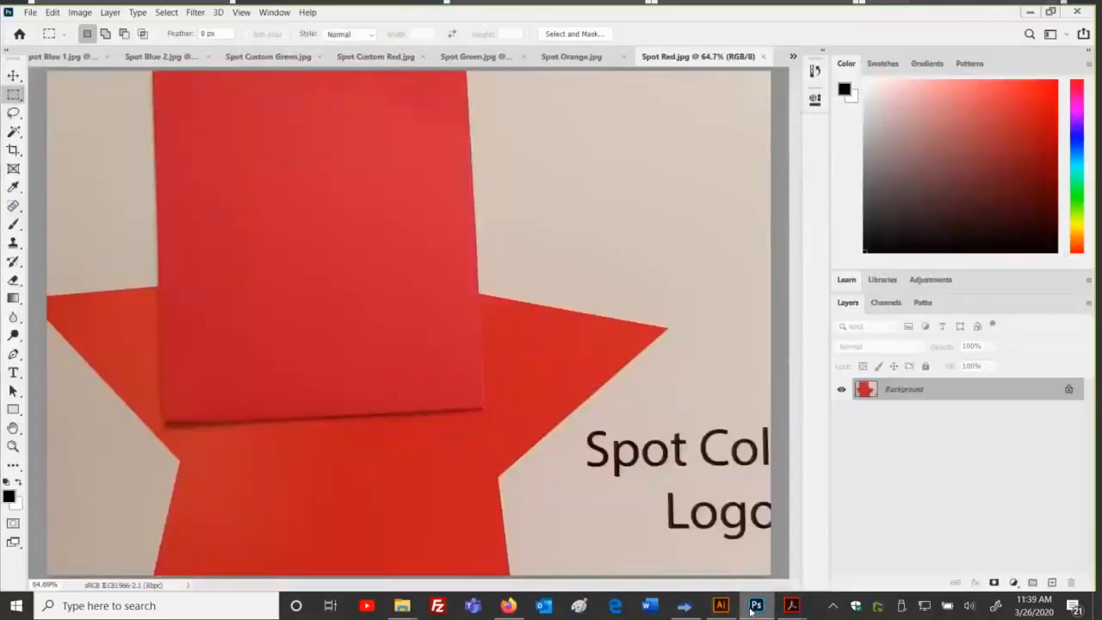
left_click(684, 608)
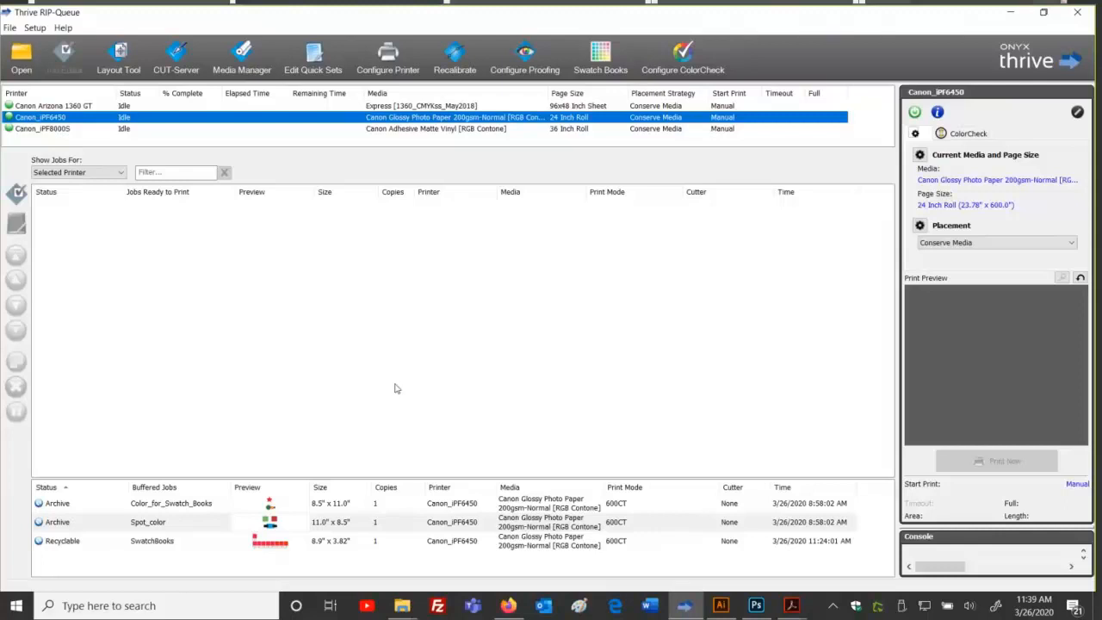
Step: Open 'Logo Red as Green.pdf' as a job with Open in Job Editor ticked
left_click(26, 67)
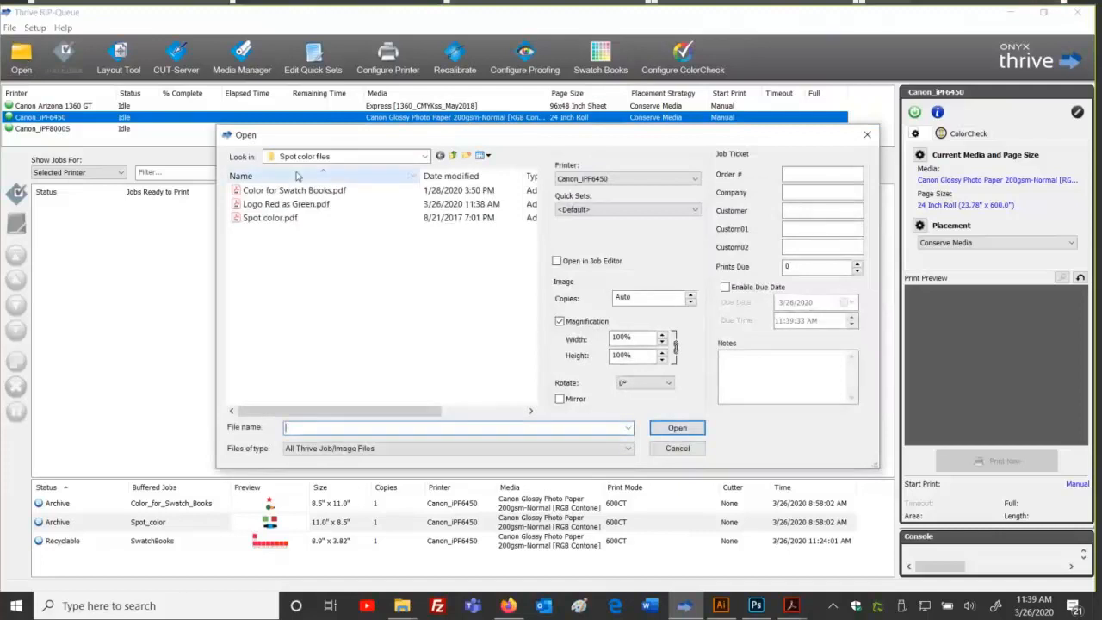
left_click(302, 206)
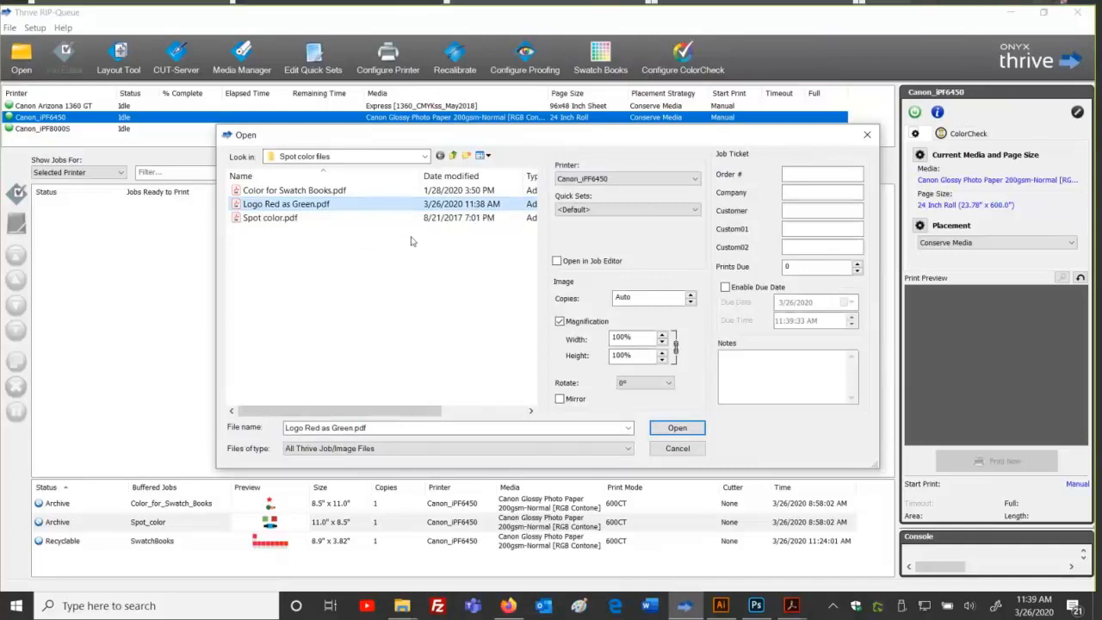
left_click(557, 261)
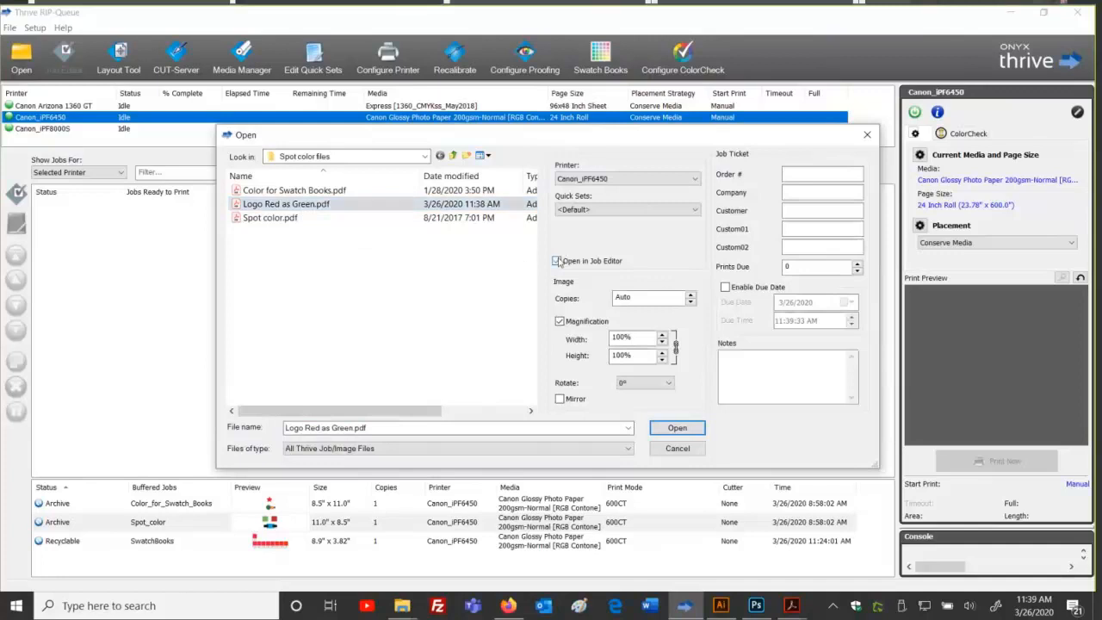
left_click(671, 428)
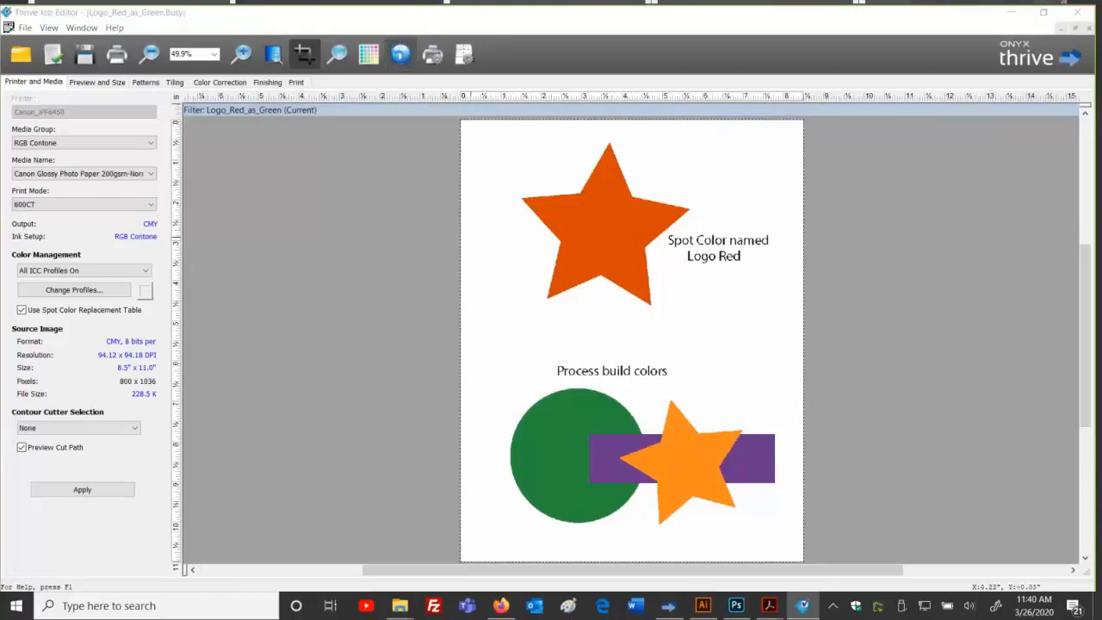
Step: Verify Logo Red is the only named colour in job Info, then print the job to the RIP-Queue
left_click(400, 54)
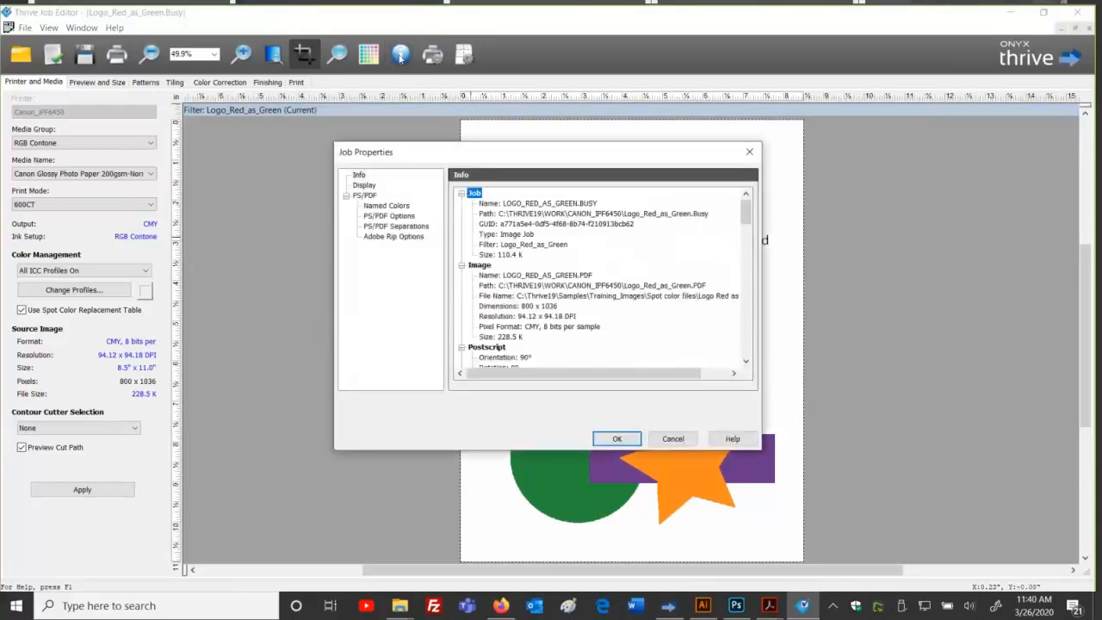
left_click(384, 206)
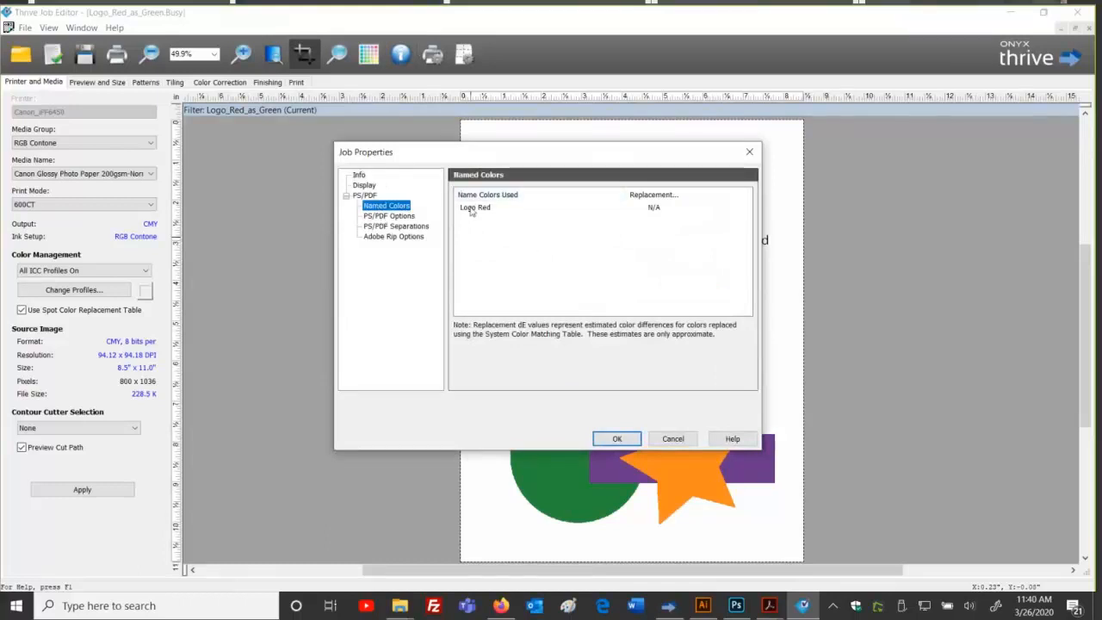
left_click(617, 439)
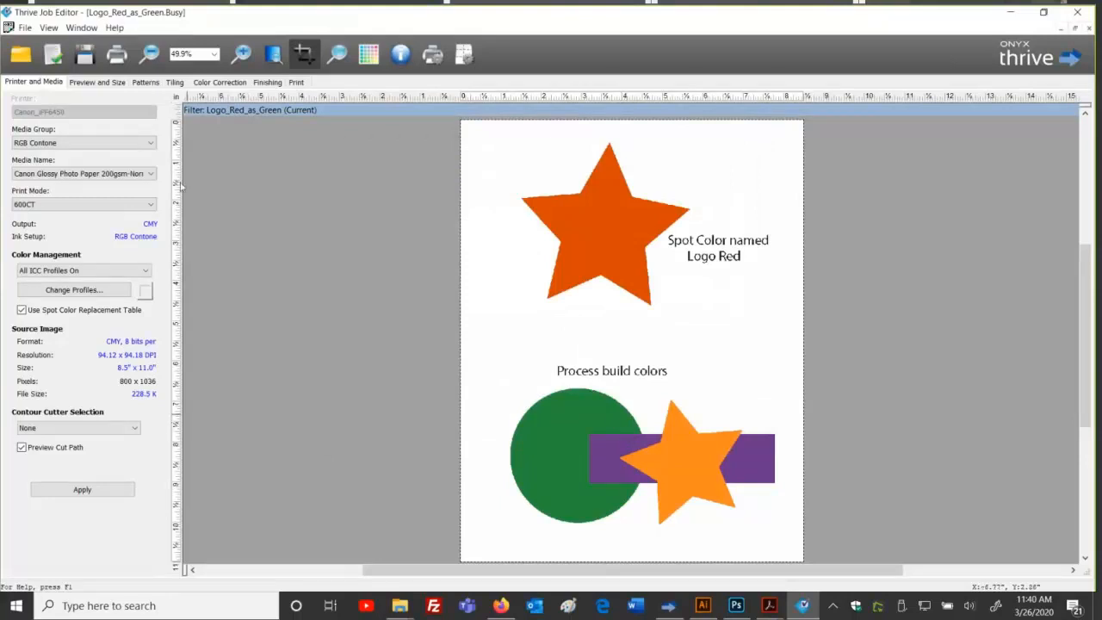
left_click(117, 55)
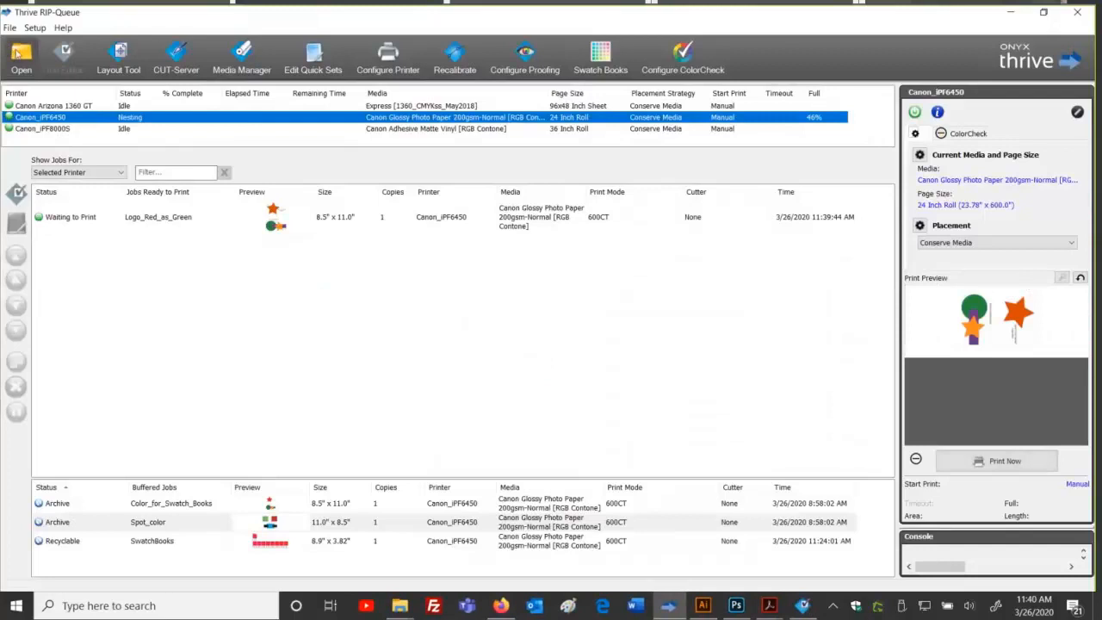
Step: Load the buffered Spot_color job into the Job Editor, review its named colours Custom Green, Custom Red and Spot Black 100, then return to Photoshop
right_click(237, 522)
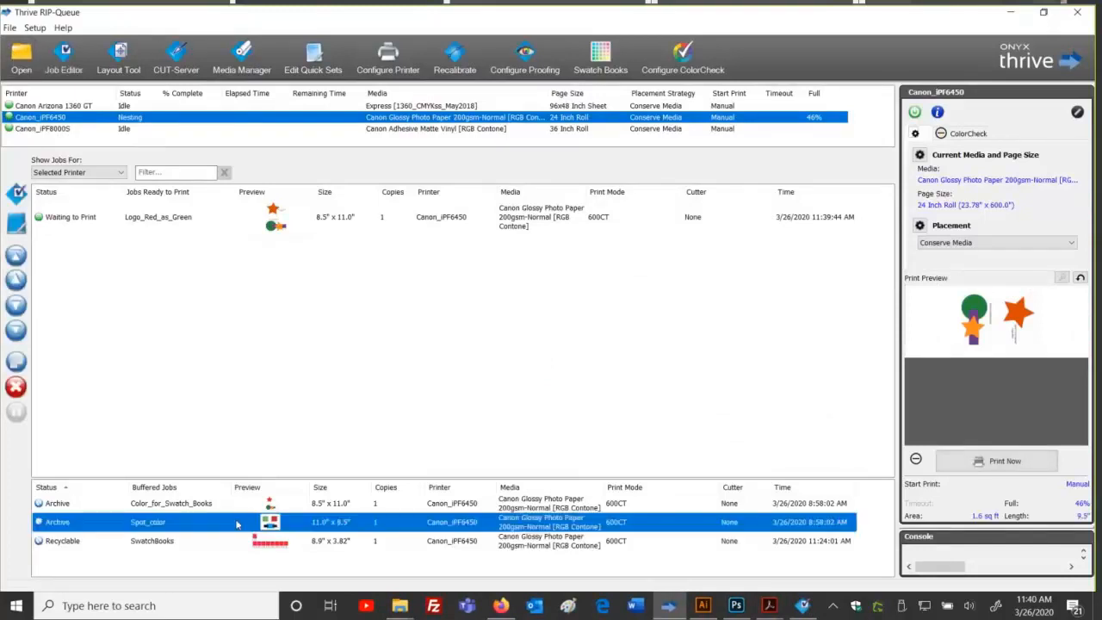
left_click(310, 360)
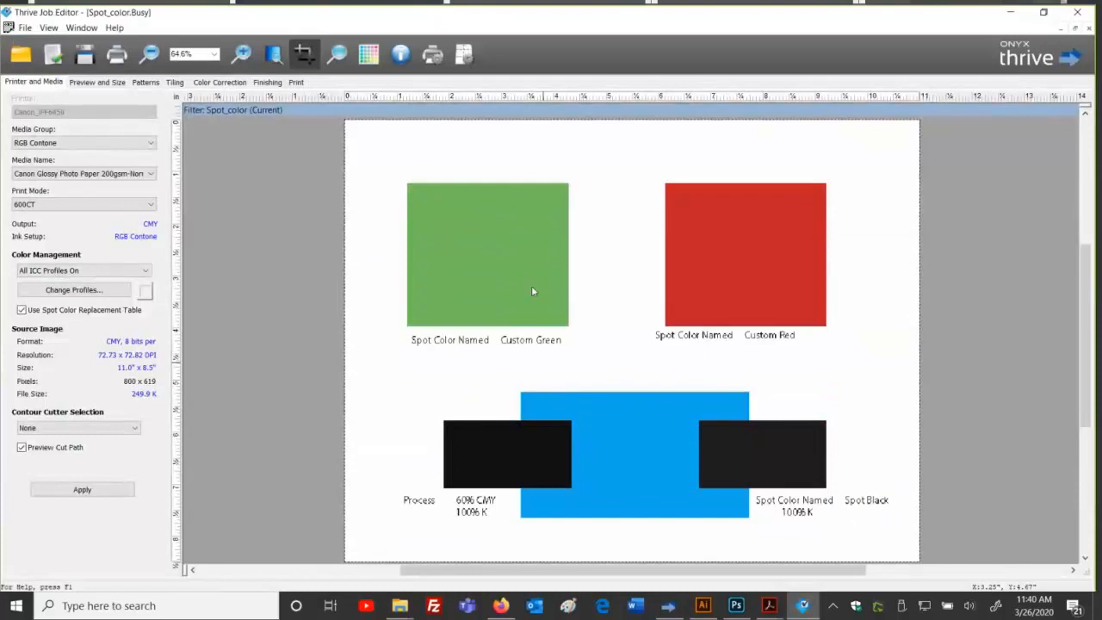
left_click(401, 55)
left_click(377, 206)
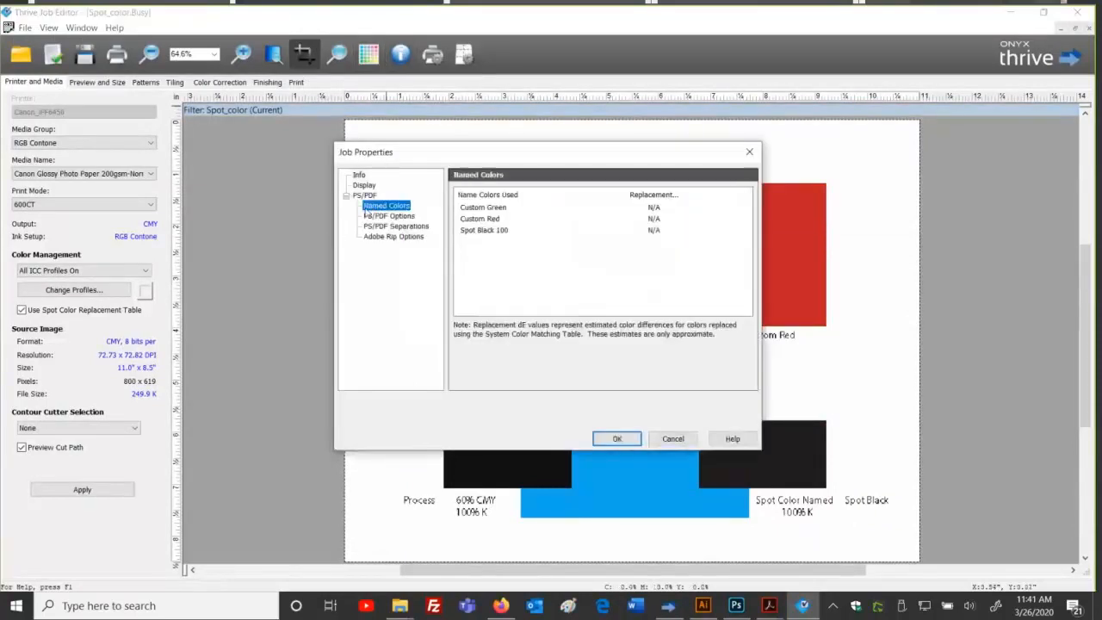
left_click(635, 442)
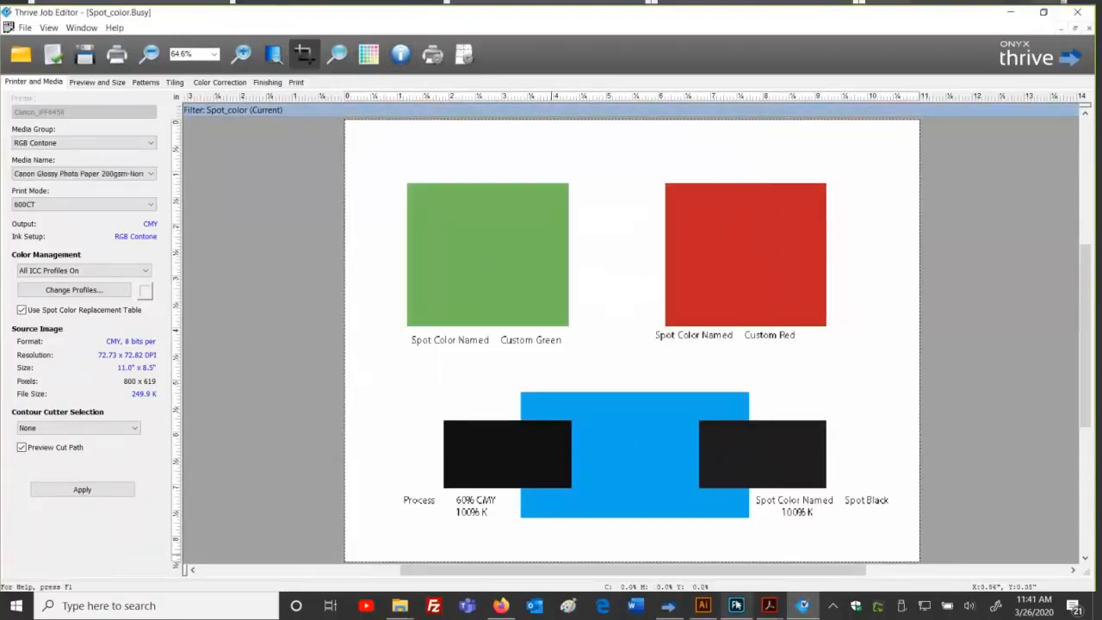
left_click(735, 605)
Step: Compare the Spot Green and Spot Custom Green photos, then return to the Thrive RIP-Queue
left_click(476, 56)
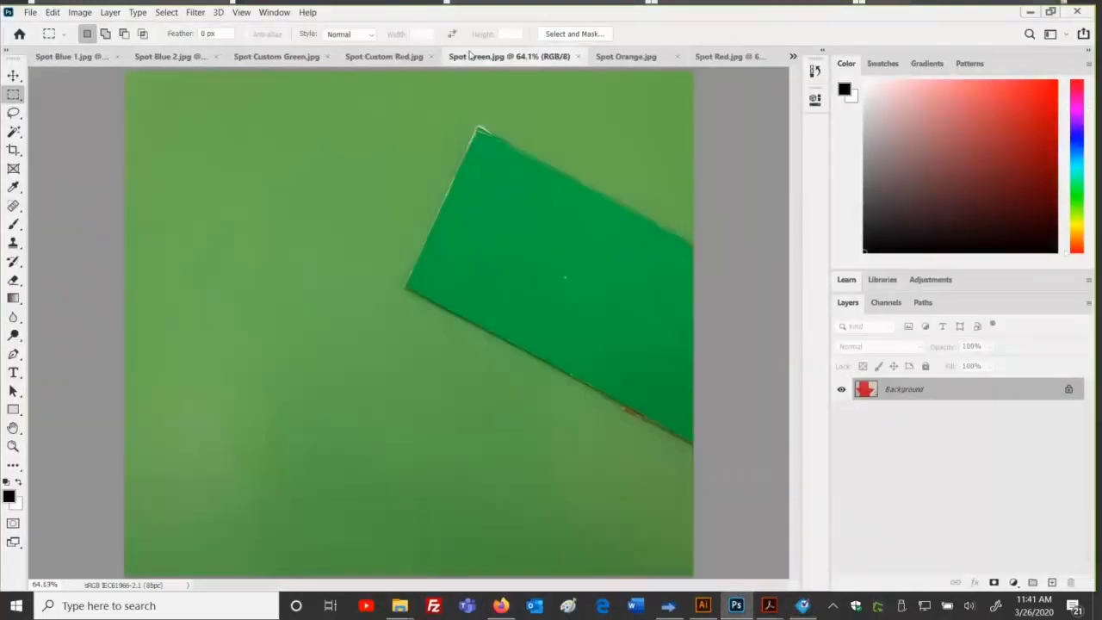
left_click(272, 57)
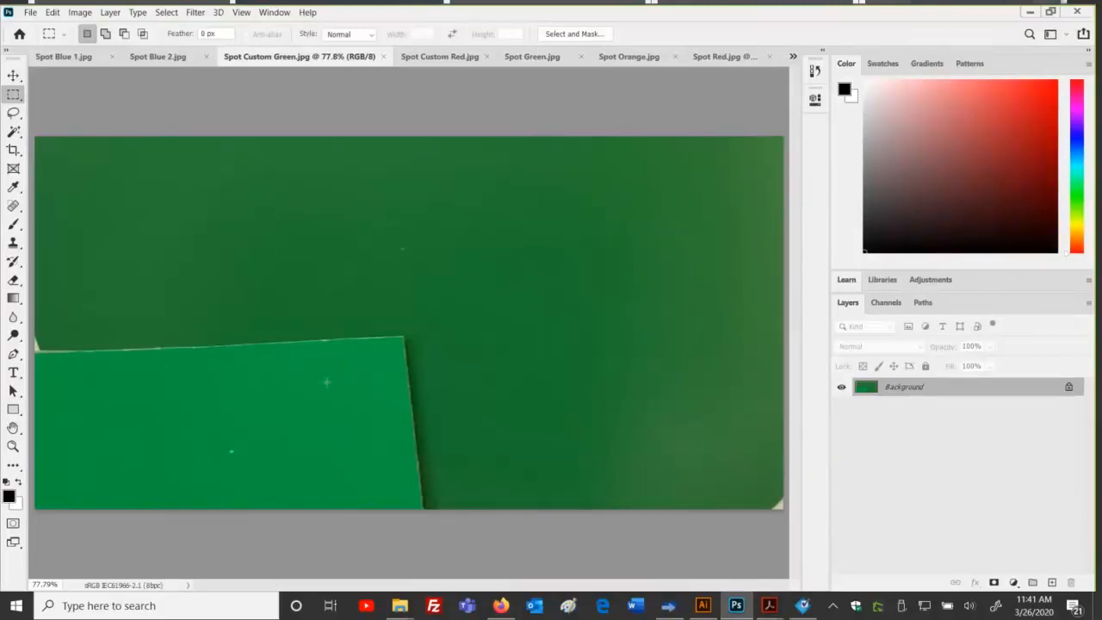
left_click(531, 57)
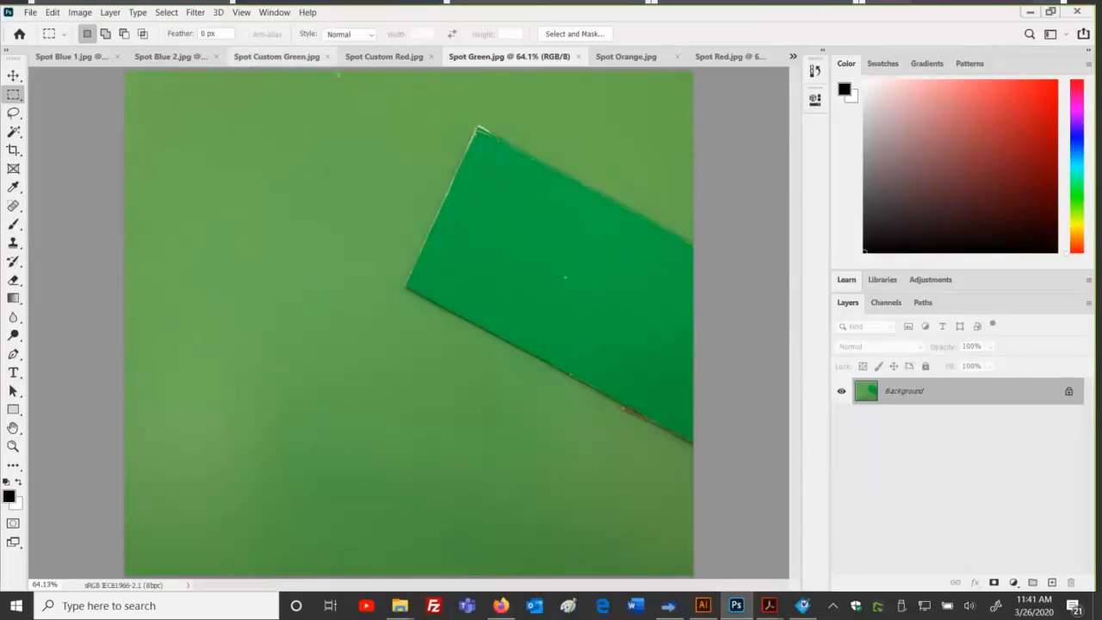
left_click(277, 57)
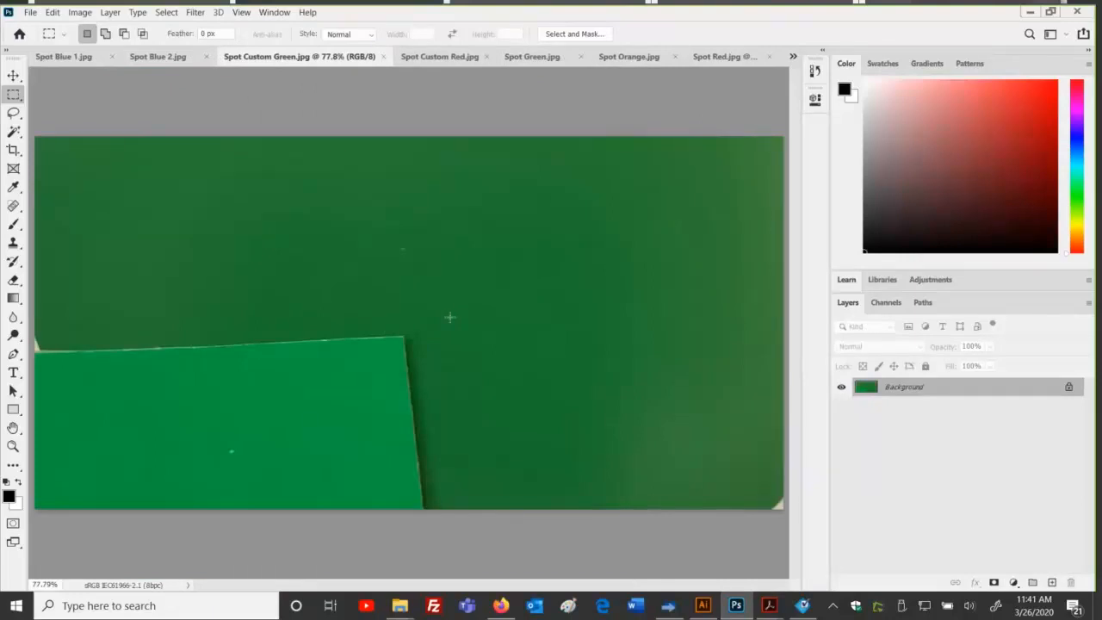
left_click(669, 608)
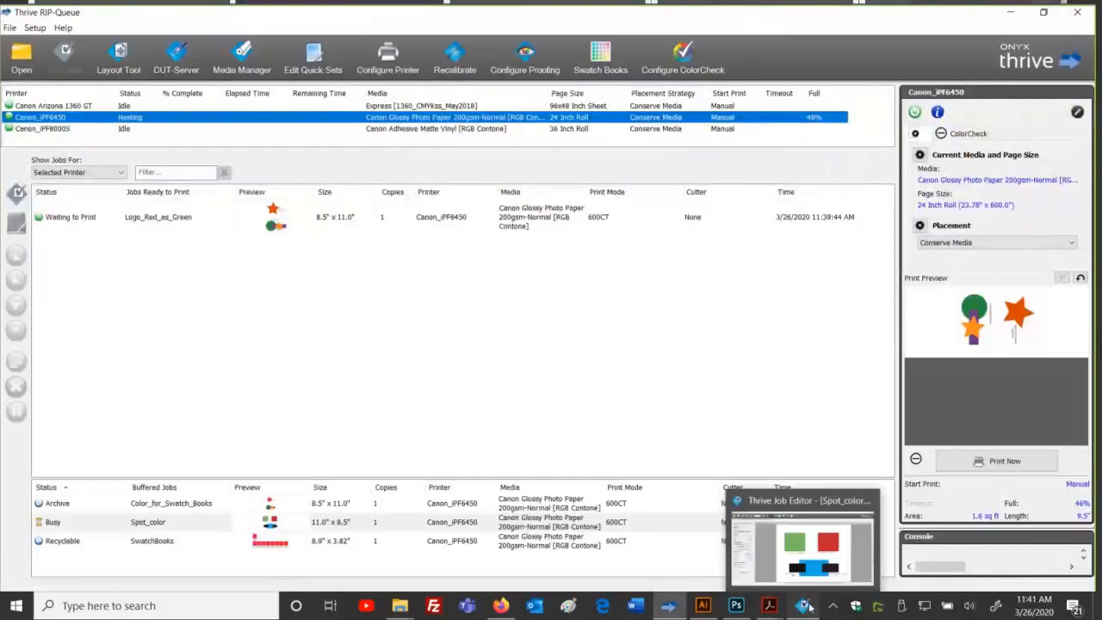
Step: Show the Spot_color job's Tools >> Color Replacements list on the Color Correction tab
left_click(807, 607)
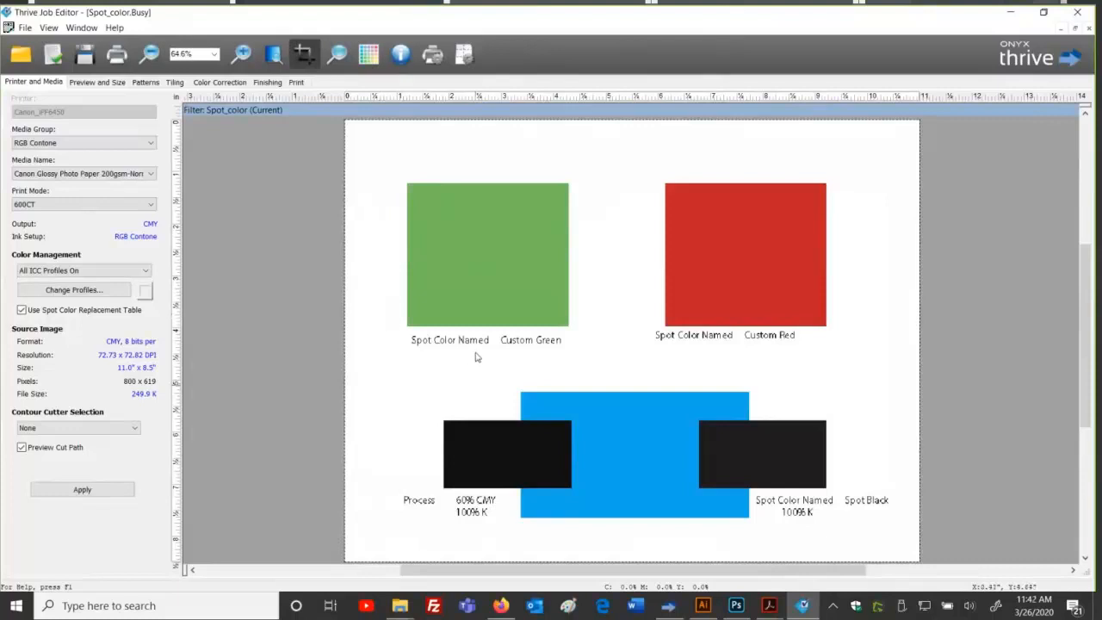
left_click(233, 84)
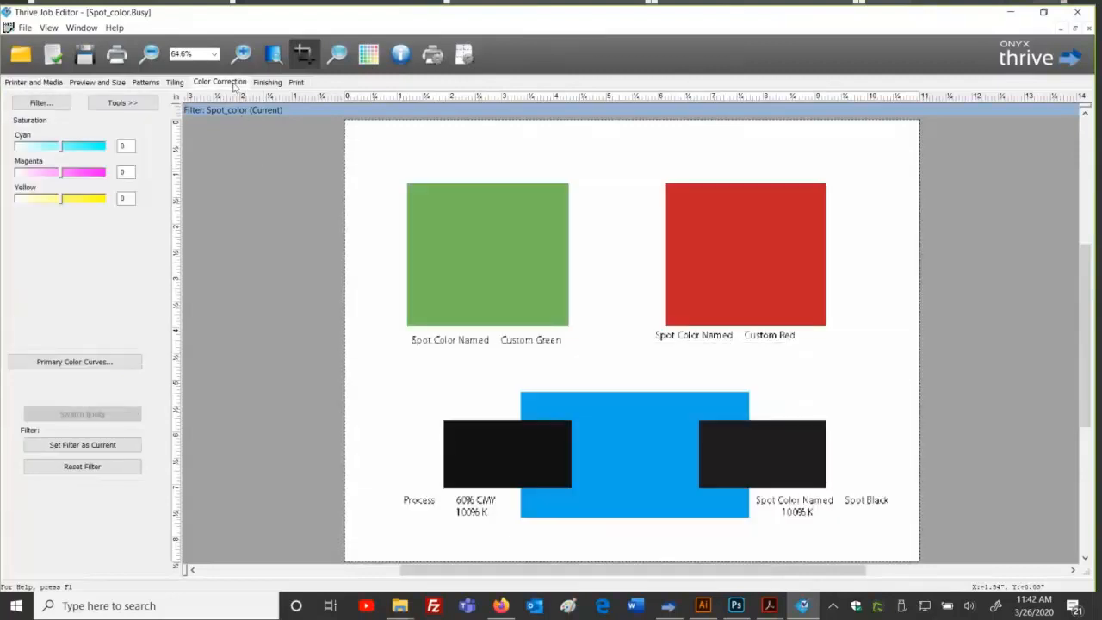
left_click(125, 104)
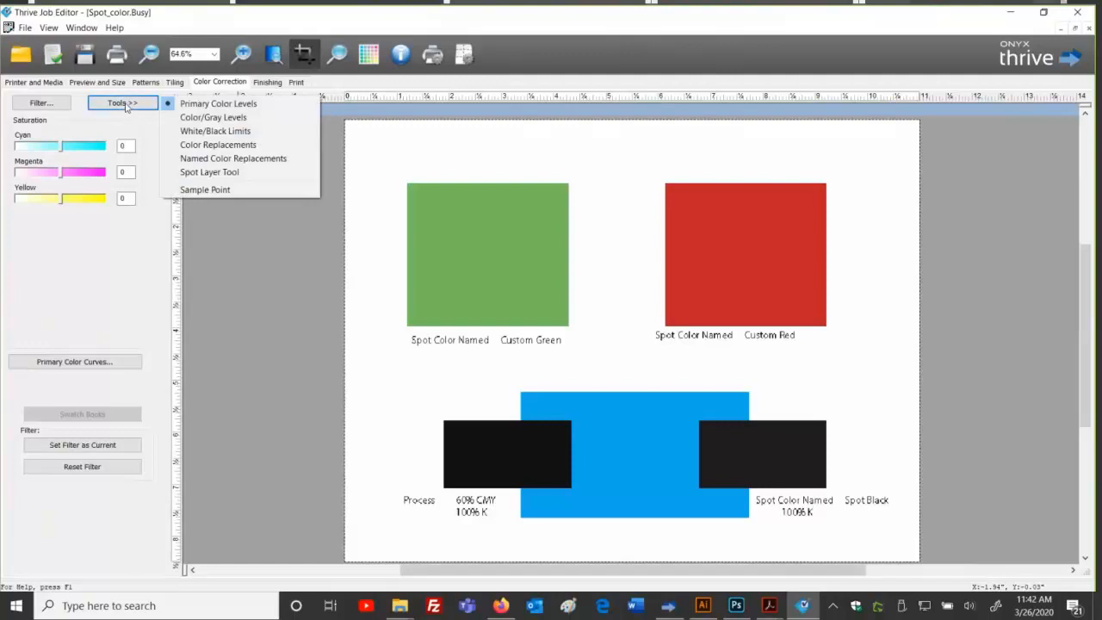
left_click(258, 145)
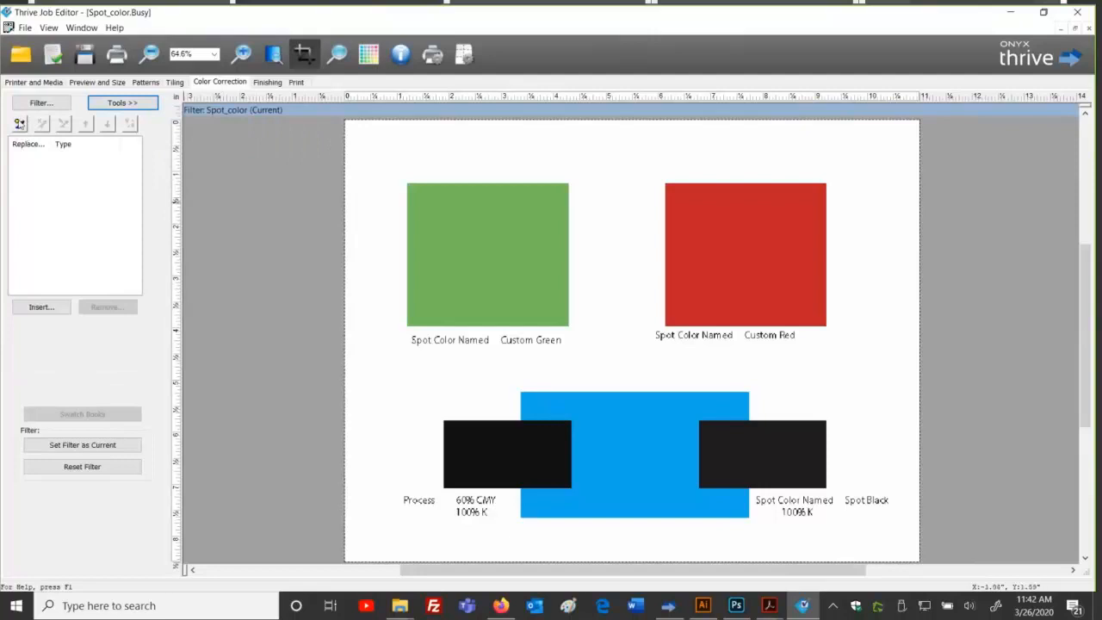
Step: Add a colour replacement sampling the green square (C 42.4, M 13.7, Y 61.2) and open Swatch Books
left_click(20, 124)
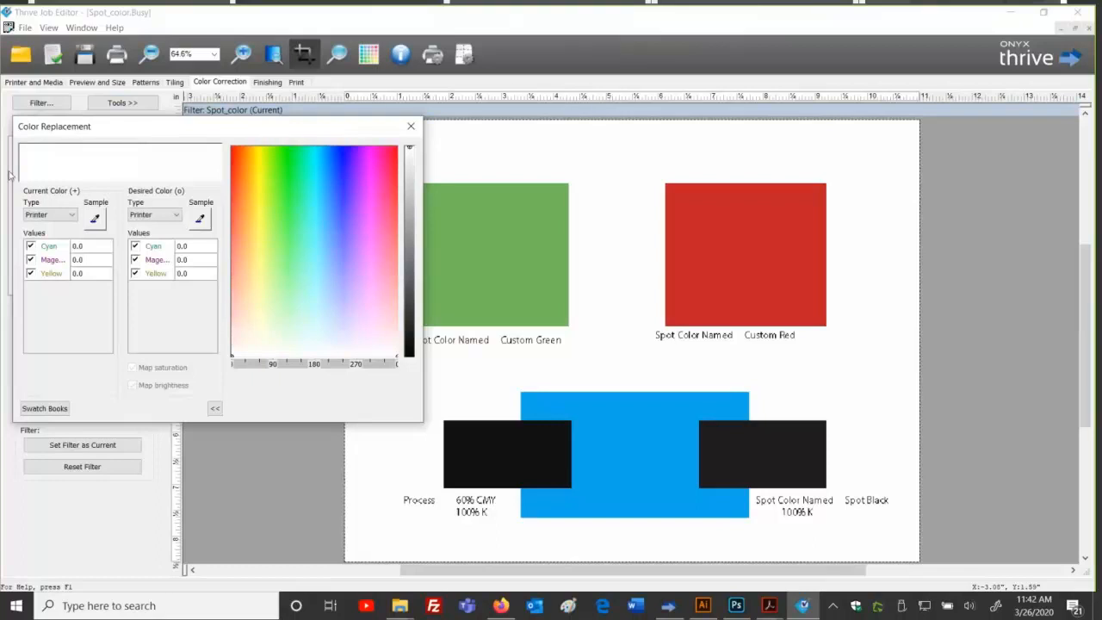
left_click(97, 219)
left_click(100, 221)
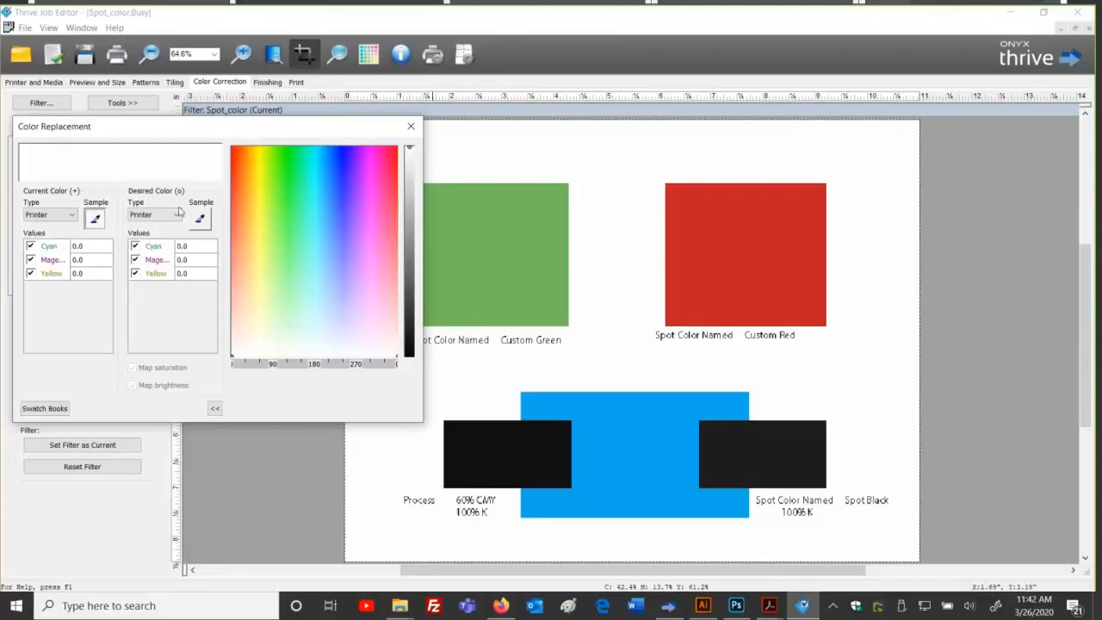
left_click(504, 239)
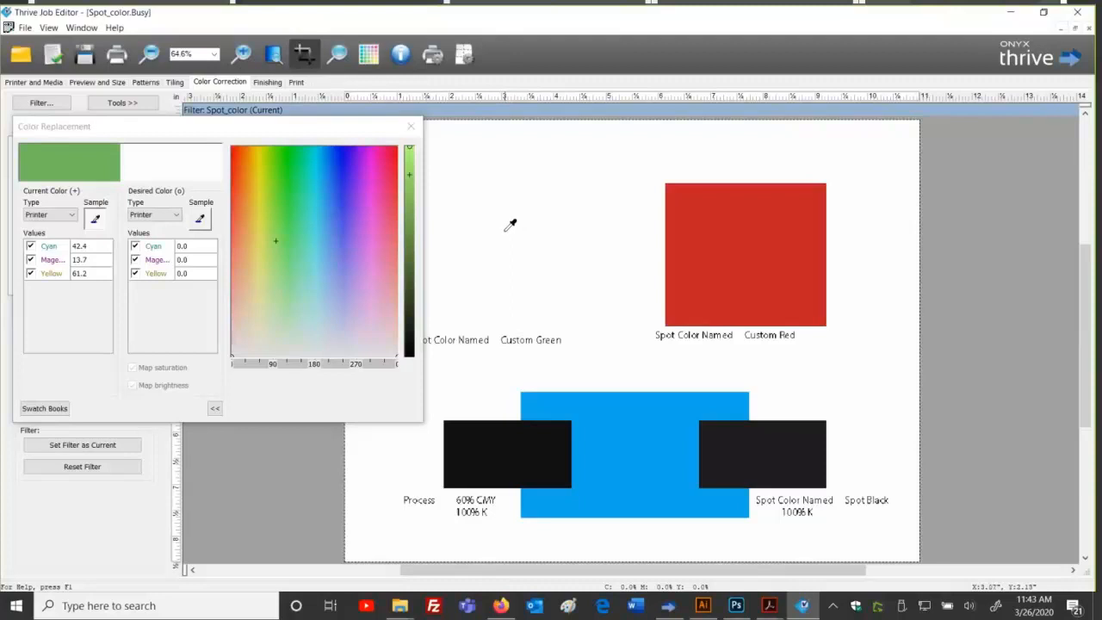
left_click(49, 413)
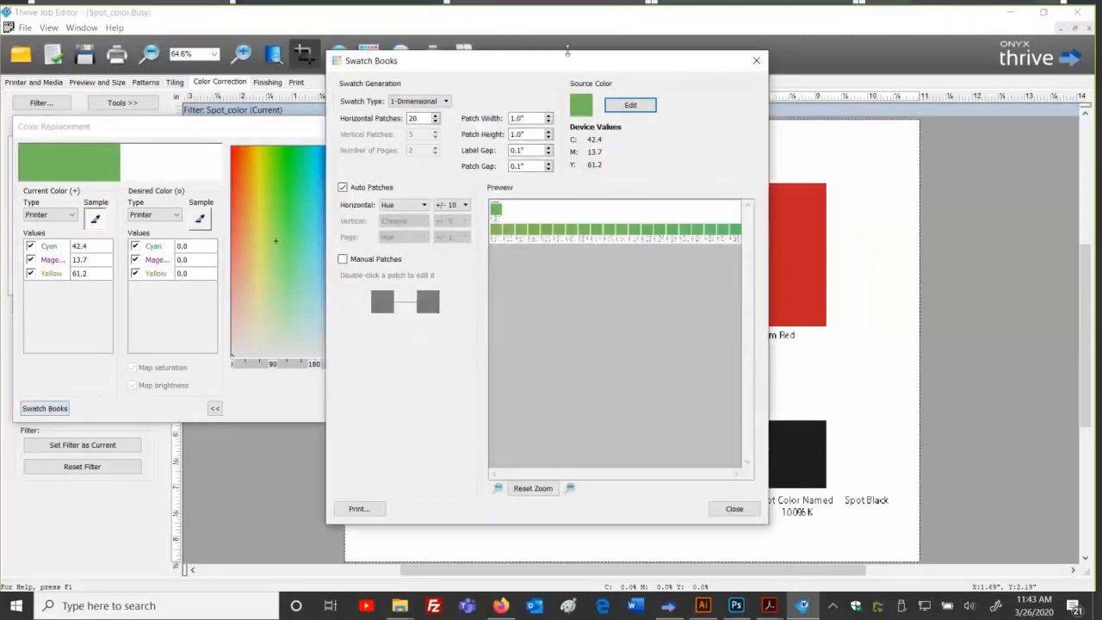
Step: Set the swatch book to 20 horizontal patches varying Chroma in ±6 steps
double_click(423, 117)
type("8")
key("Tab")
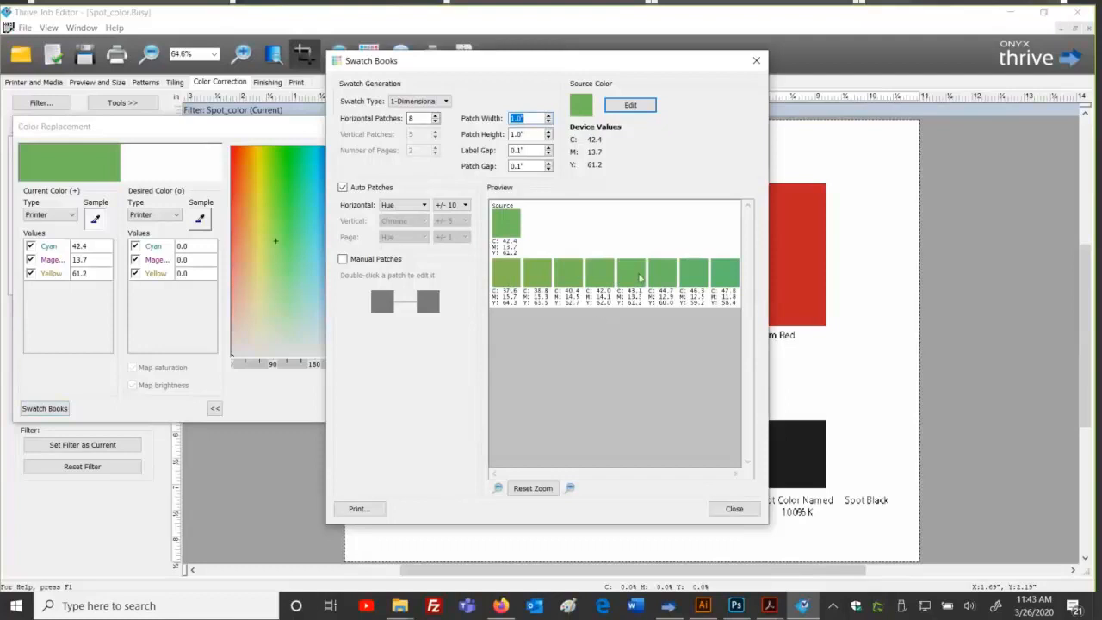
left_click(421, 205)
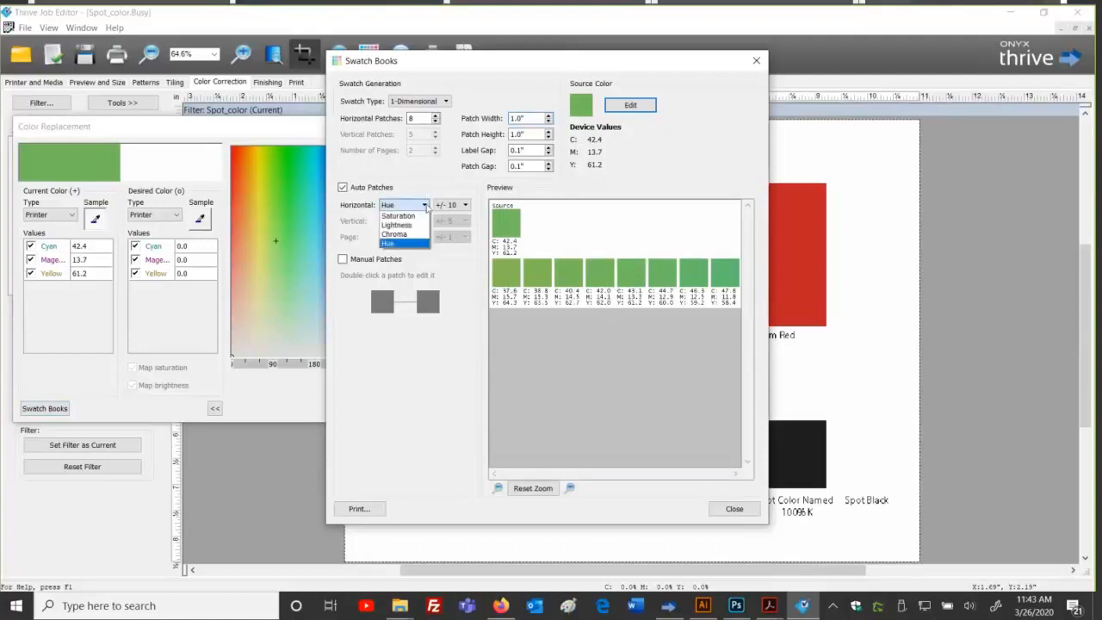
left_click(418, 235)
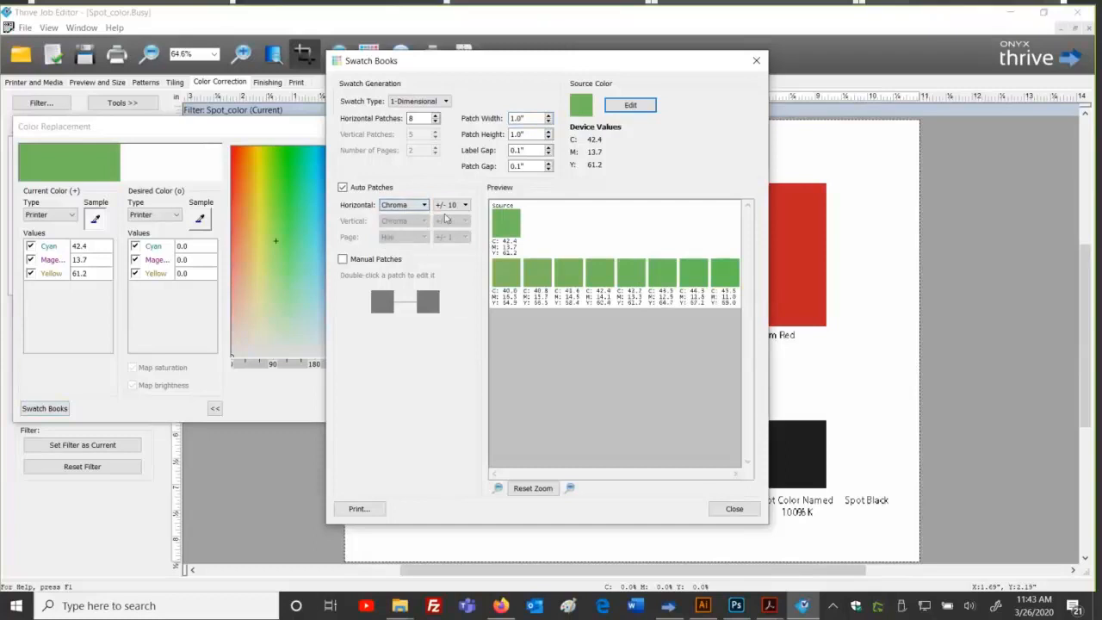
left_click(465, 206)
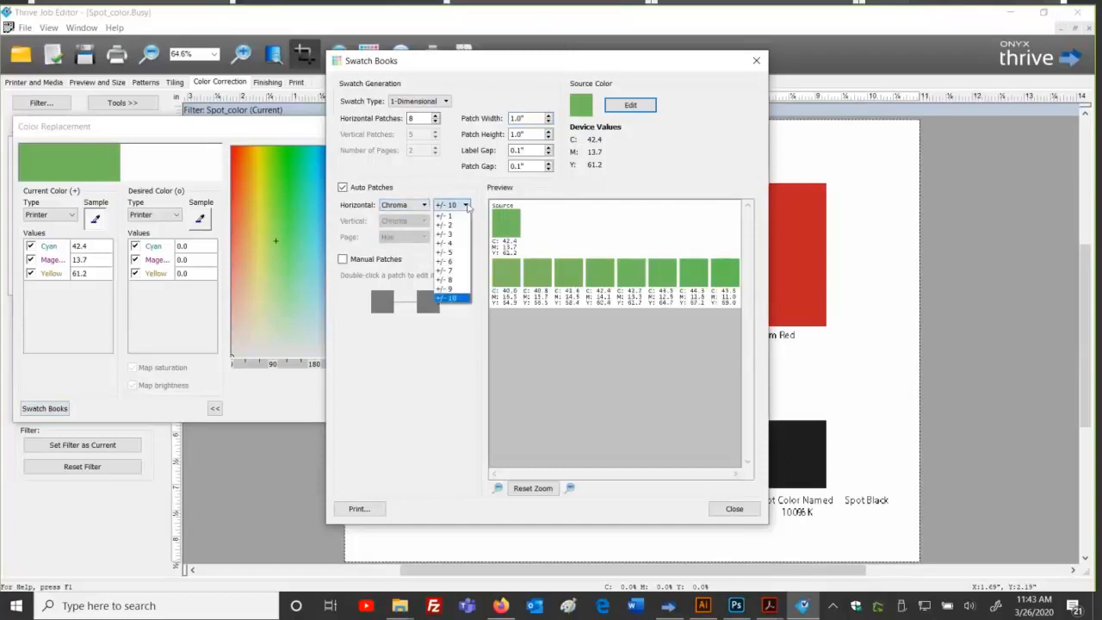
left_click(457, 263)
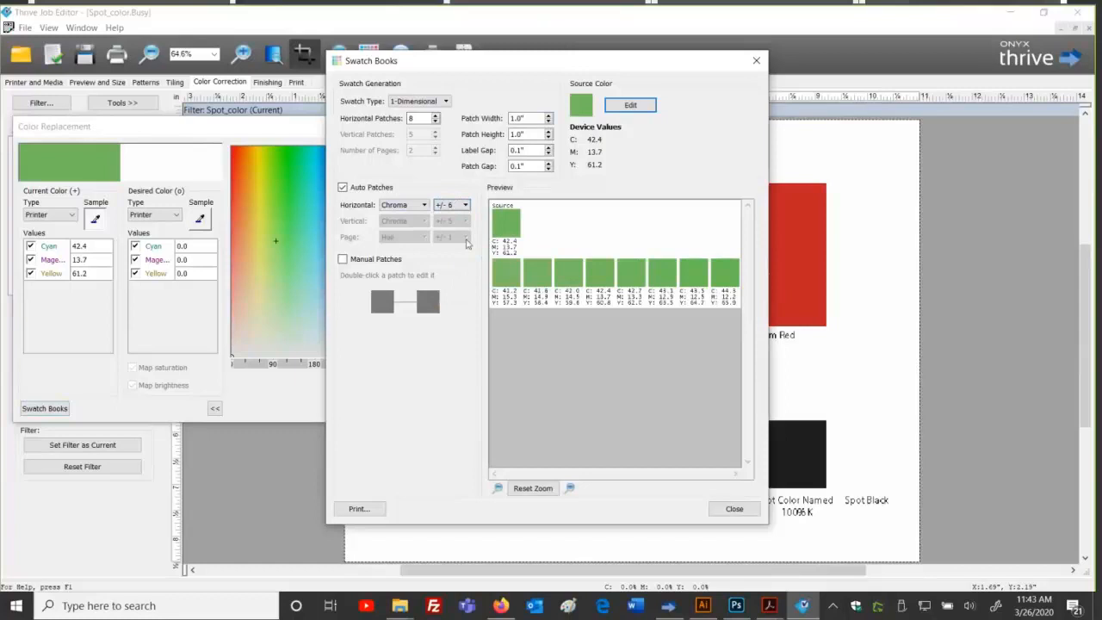
double_click(413, 118)
type("20")
key("Tab")
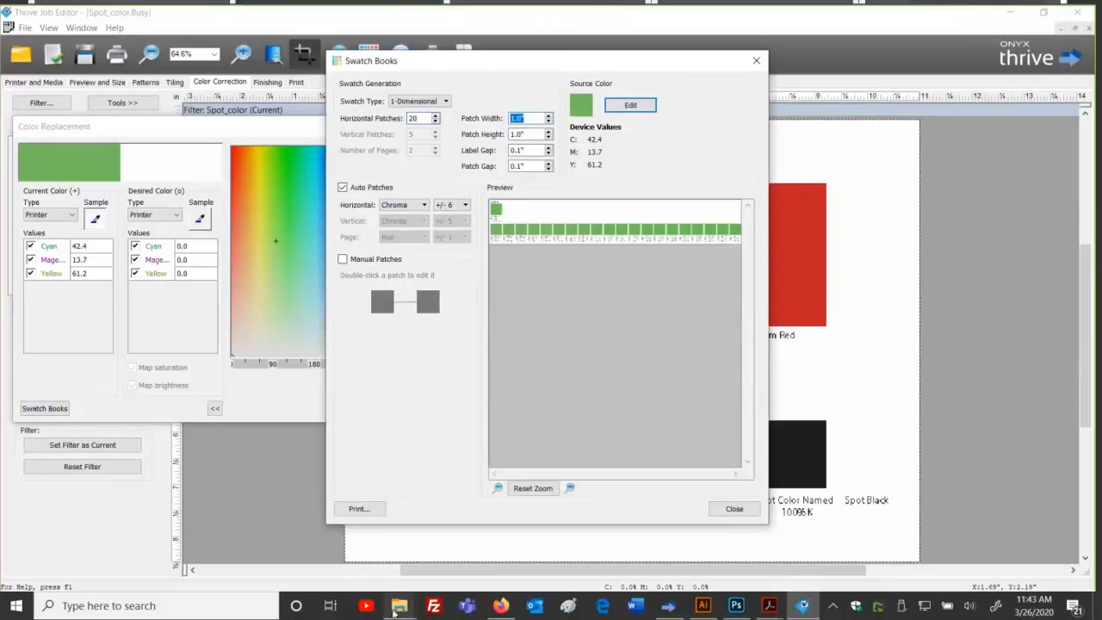
Step: Print the swatch book to the queue and acknowledge the confirmation
left_click(374, 512)
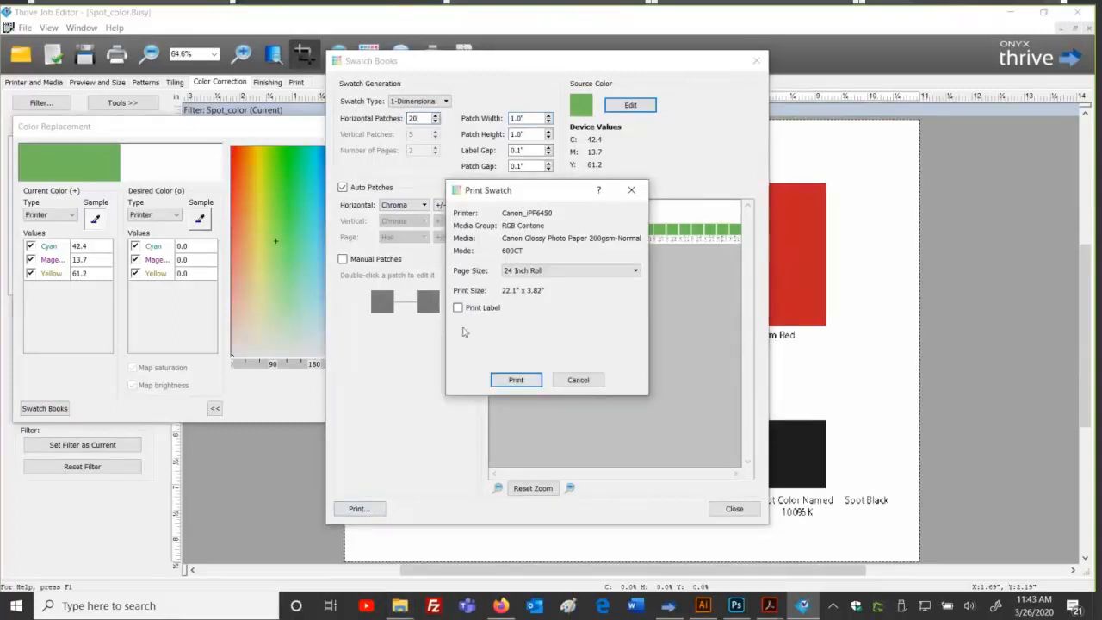
left_click(506, 382)
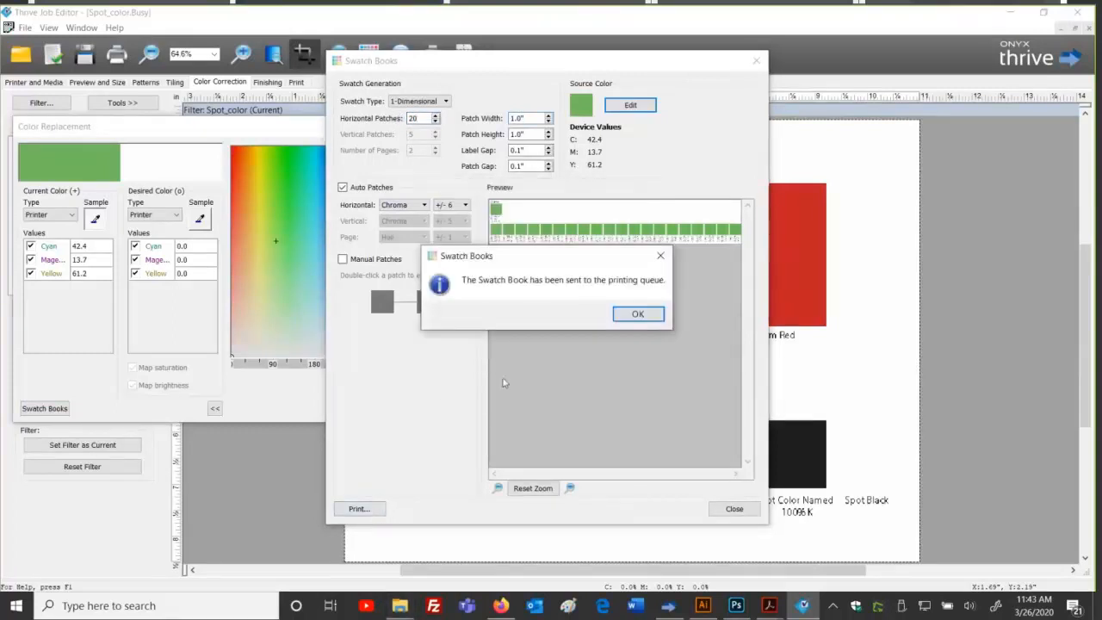
left_click(632, 314)
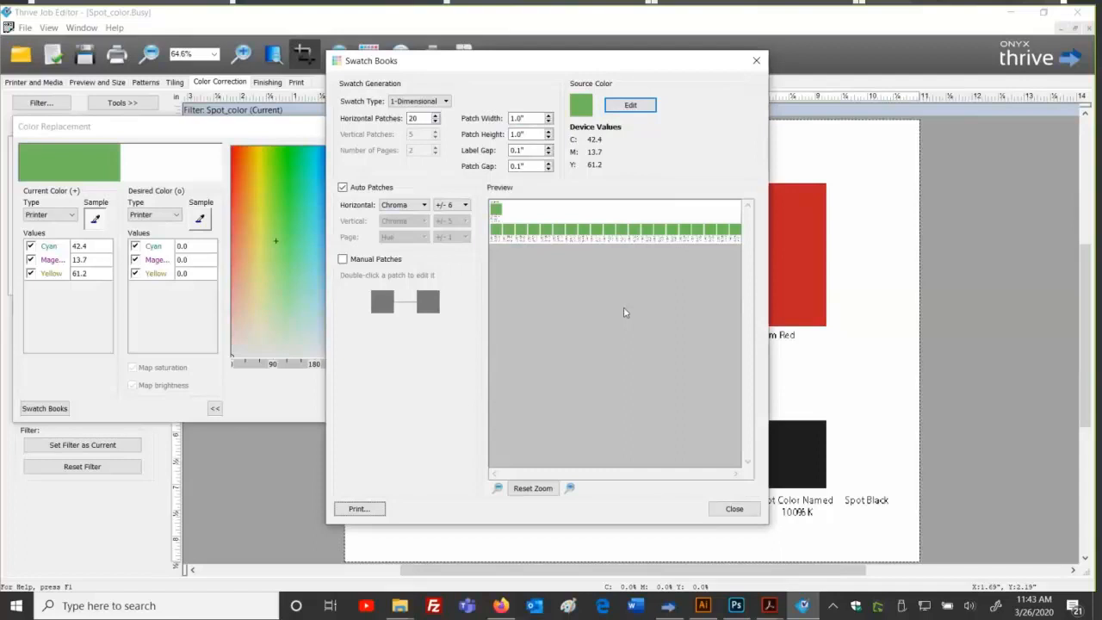
Step: Close the Job Editor's swatch book window and confirm SwatchBooks~1 is buffered in the RIP-Queue
left_click(676, 608)
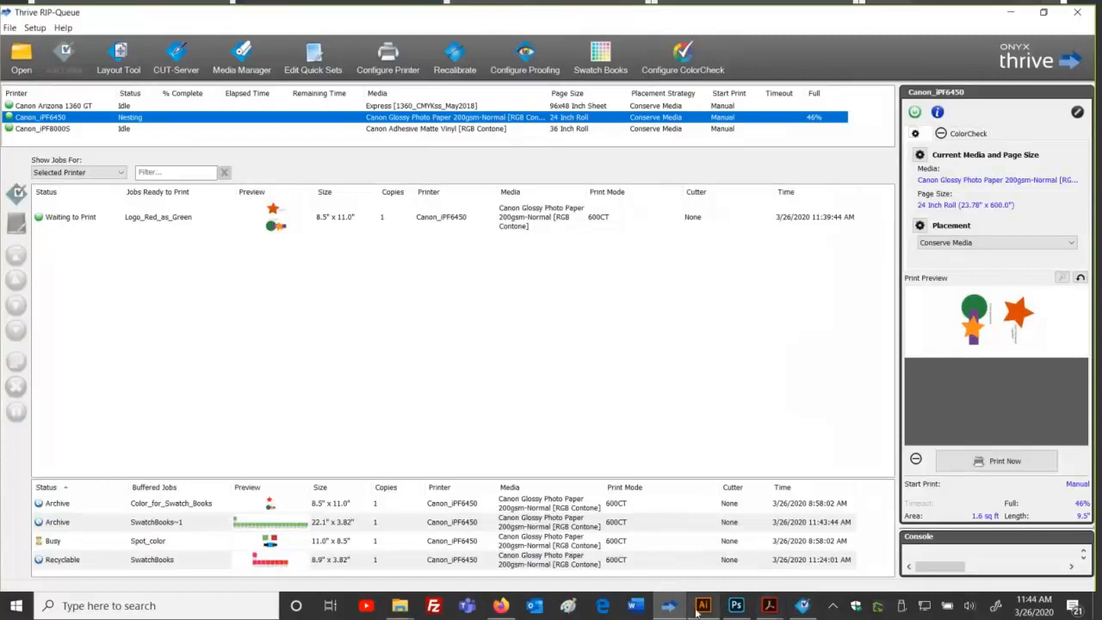
mouse_move(682, 613)
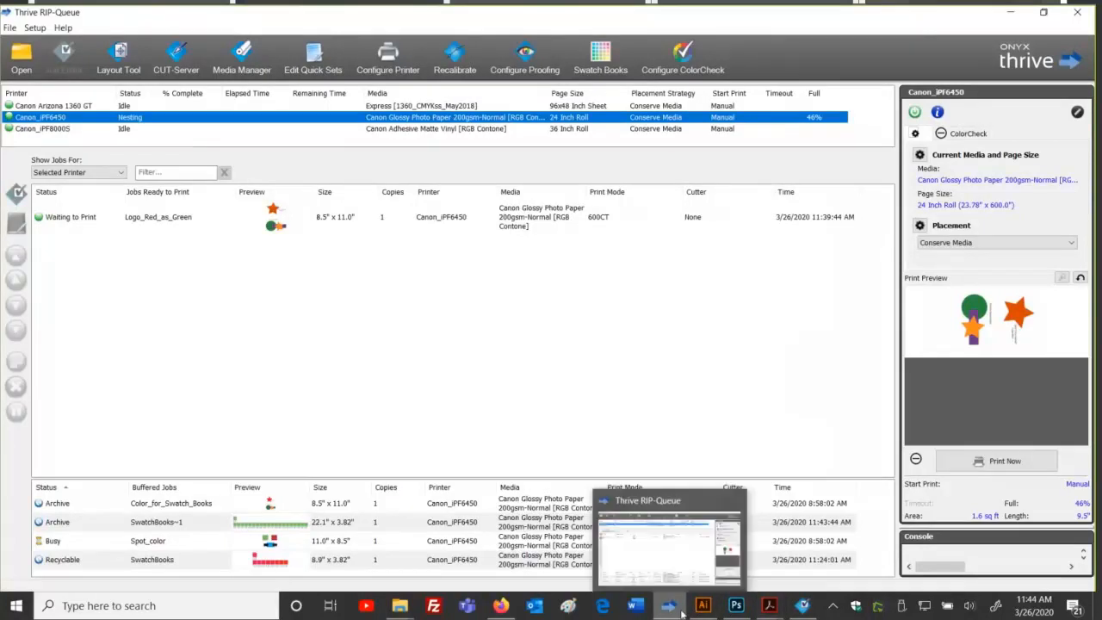
left_click(656, 539)
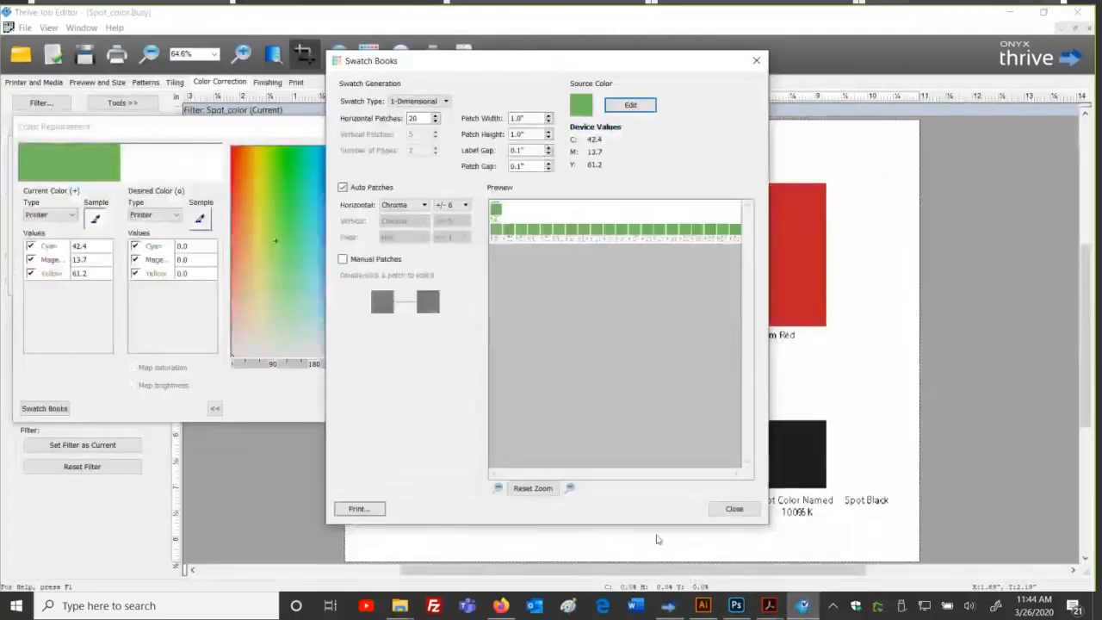
left_click(734, 508)
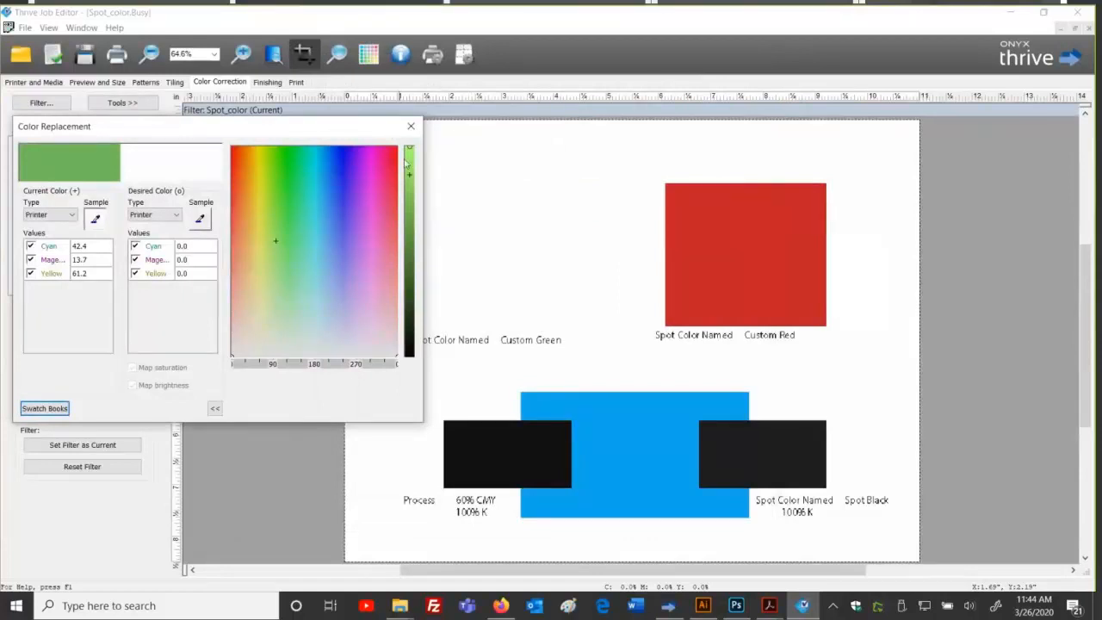
left_click_drag(364, 125, 400, 128)
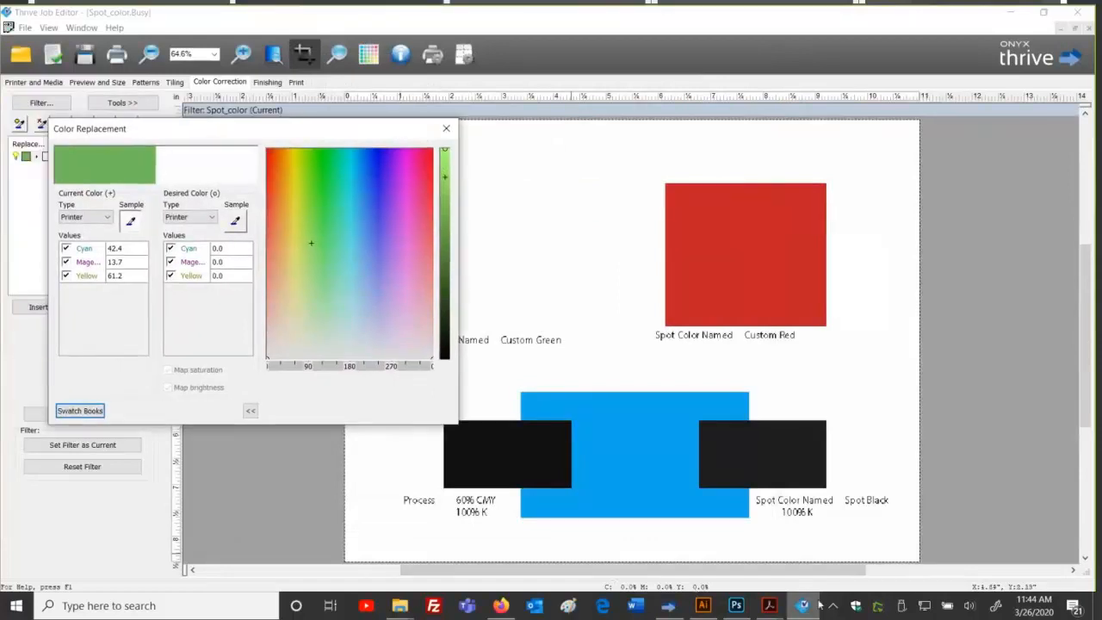
left_click(671, 608)
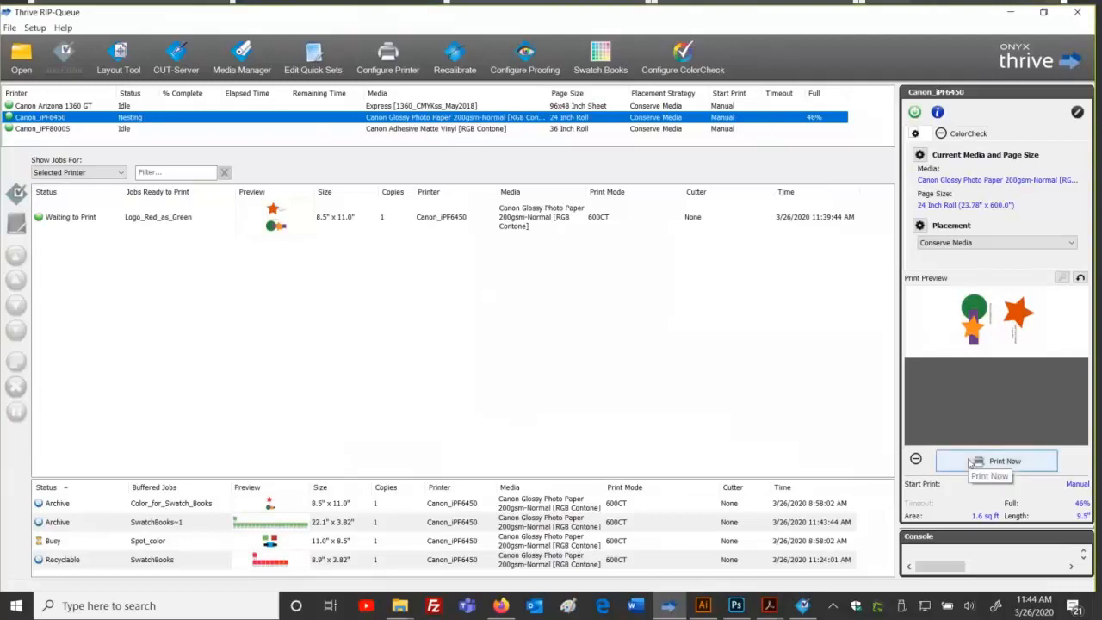
Step: Set the Custom Green replacement's desired colour to C 54, M 9, Y 71 and close the window
left_click(802, 605)
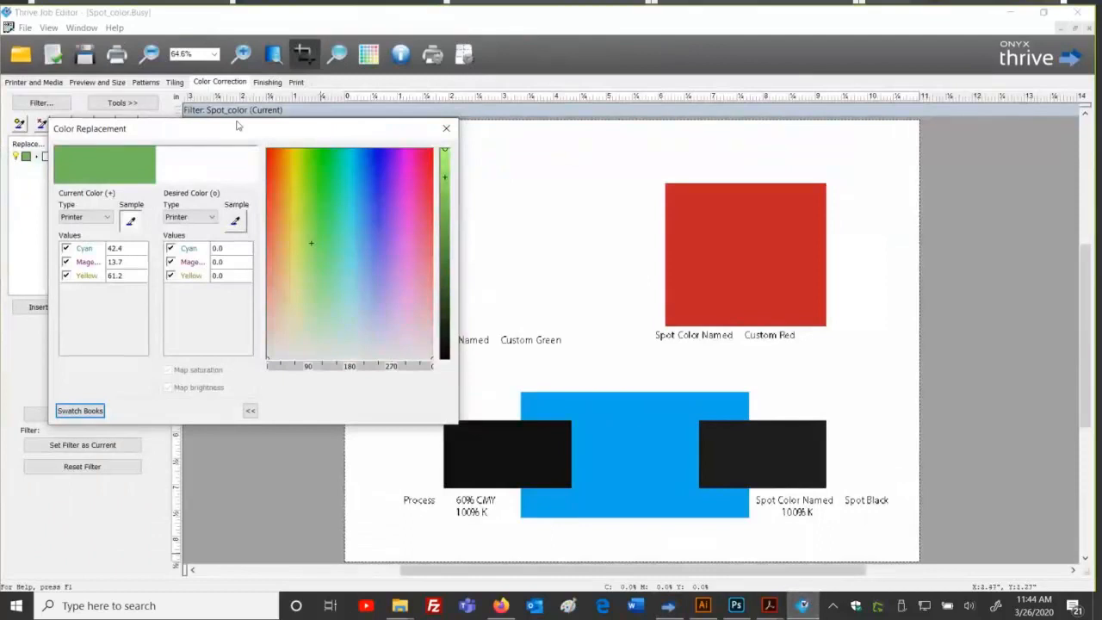
left_click_drag(272, 133, 308, 139)
double_click(269, 252)
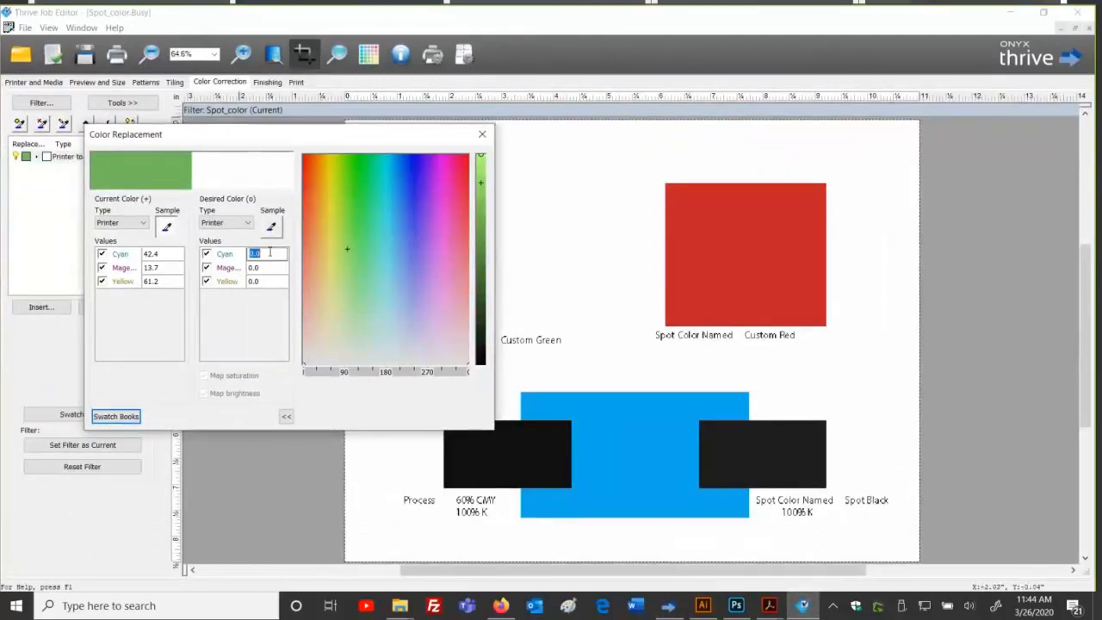
type("54")
key("Tab")
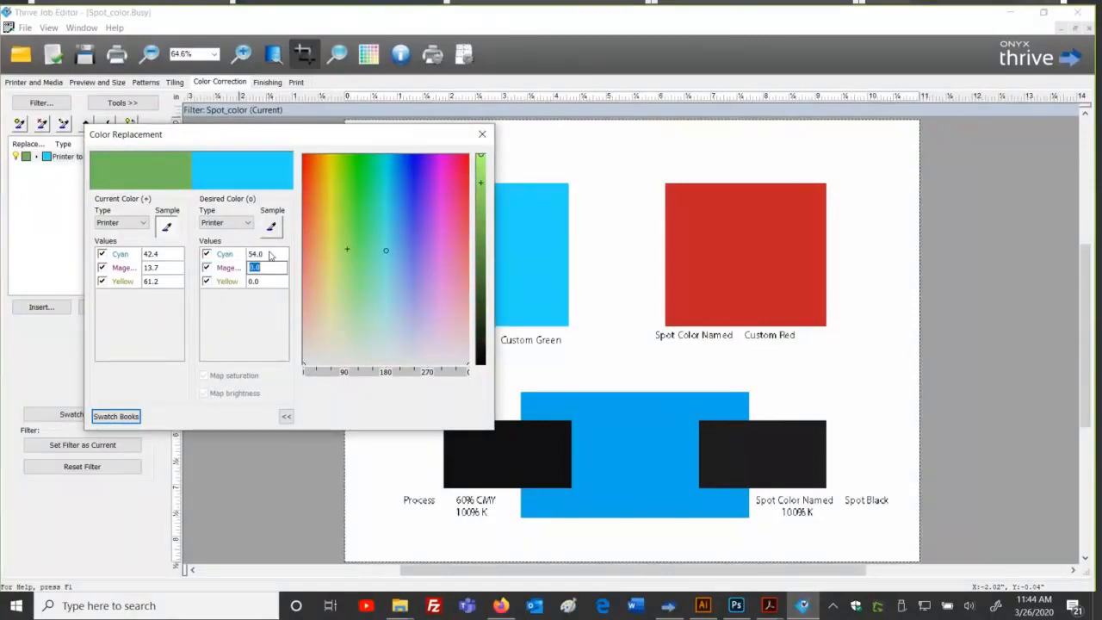
type("9")
key("Tab")
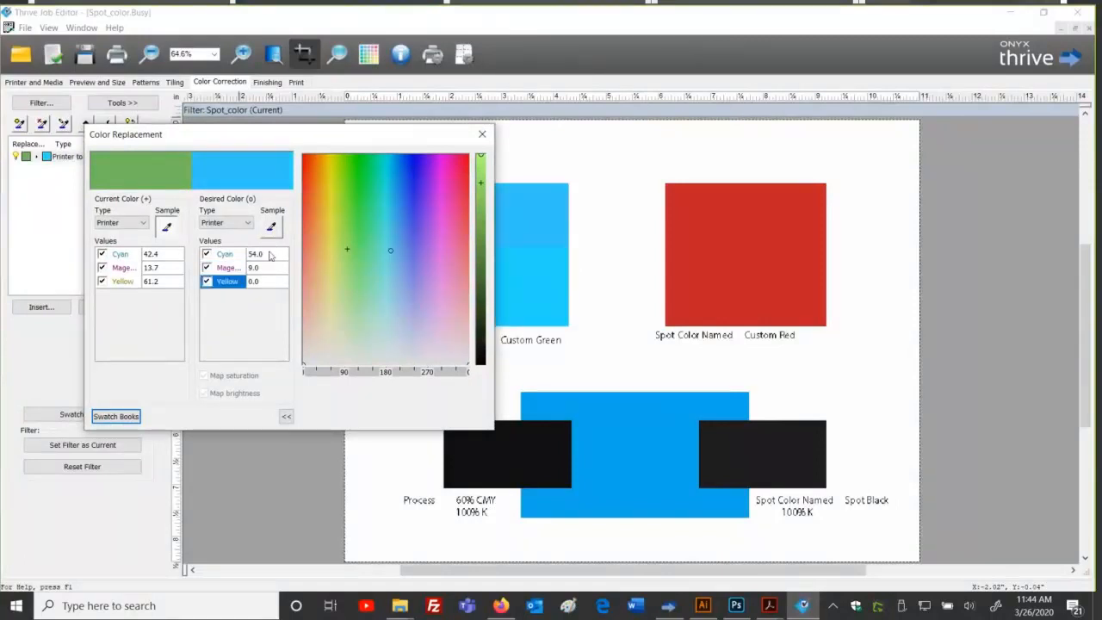
type("7")
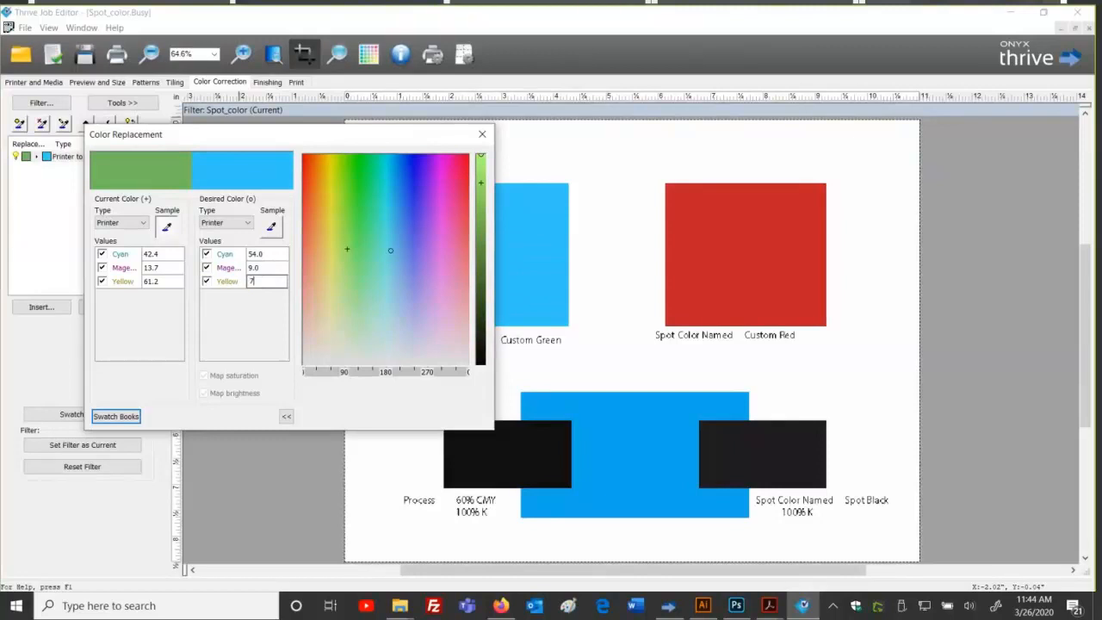
type("1")
key("Tab")
key("Tab")
key("Tab")
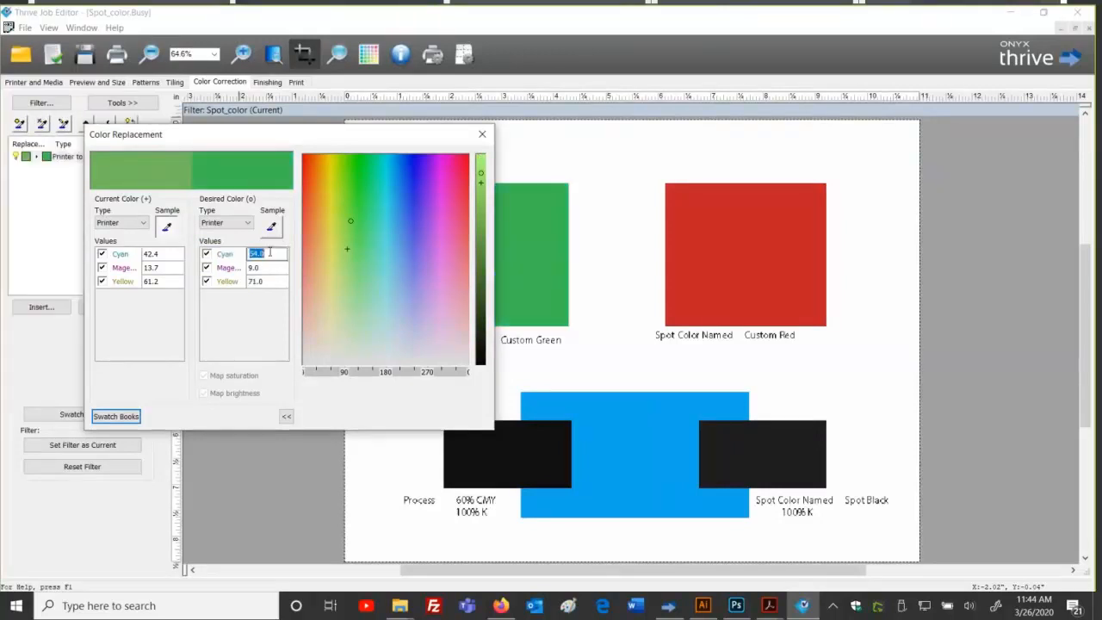
key("Tab")
key("Tab")
key("Tab")
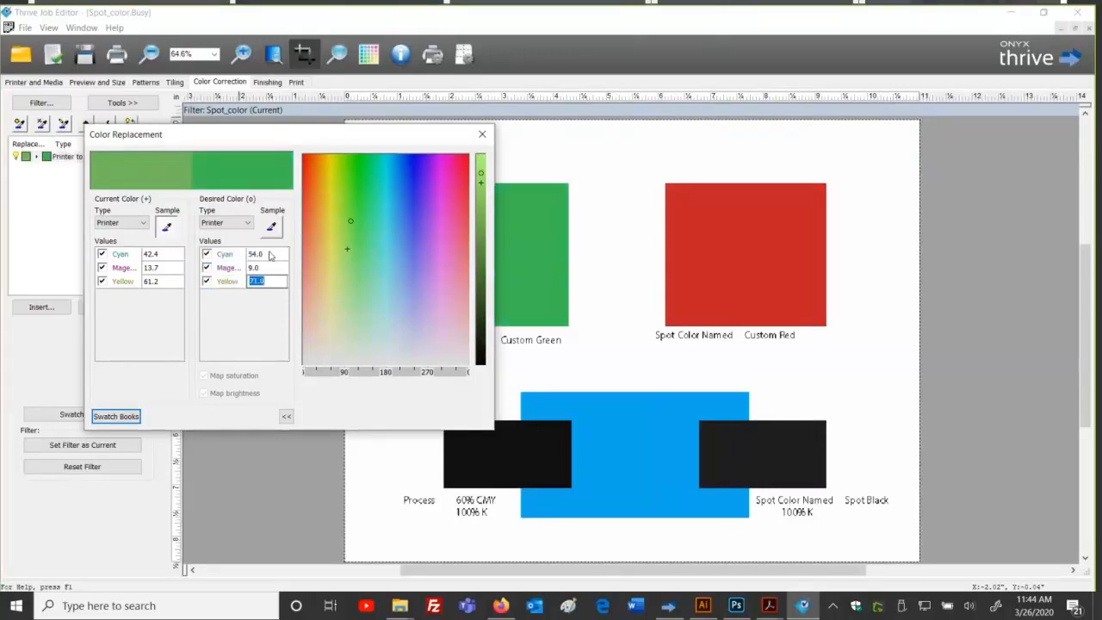
key("Tab")
key("Tab")
key("Tab")
key("Tab")
left_click(482, 134)
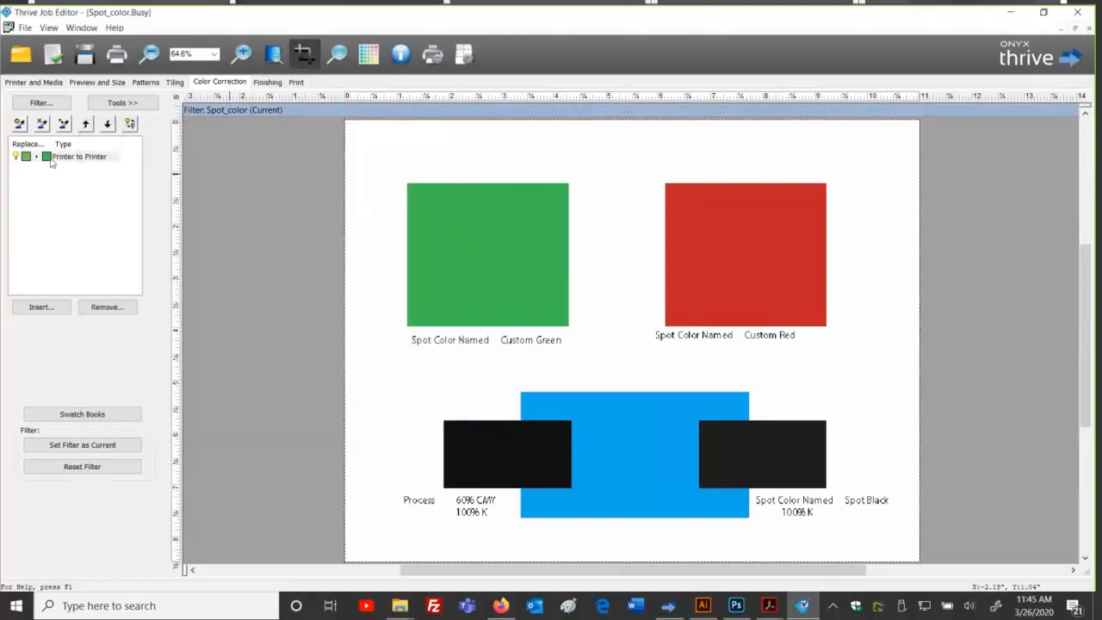
Step: Open the Color Matching Table's Print Mode Defined Colors list from the RIP setup
left_click(117, 55)
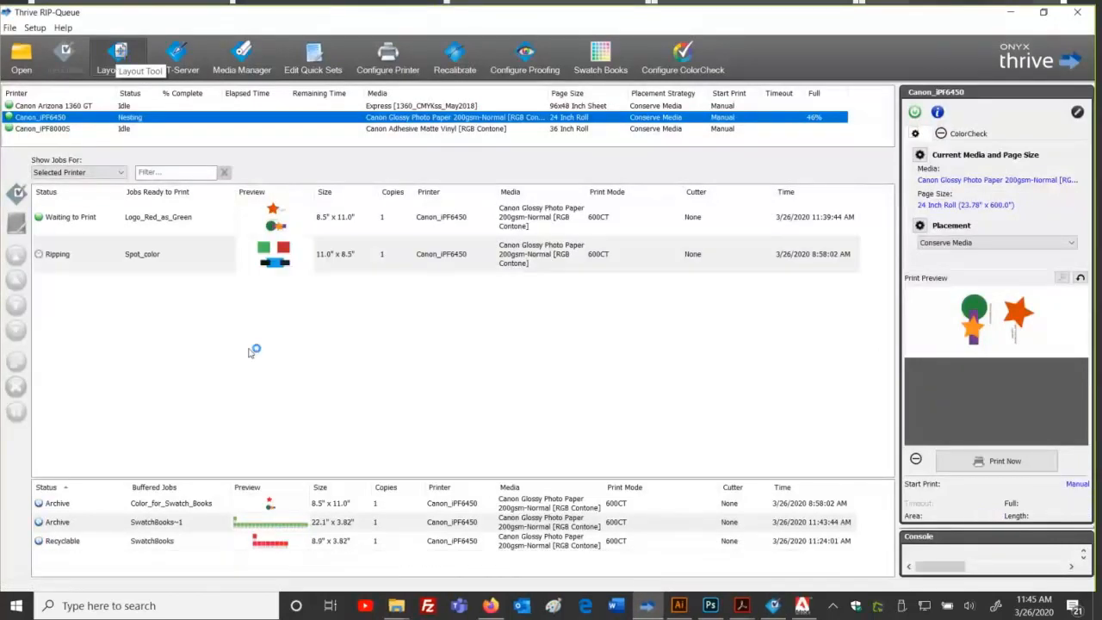
left_click(37, 29)
mouse_move(86, 133)
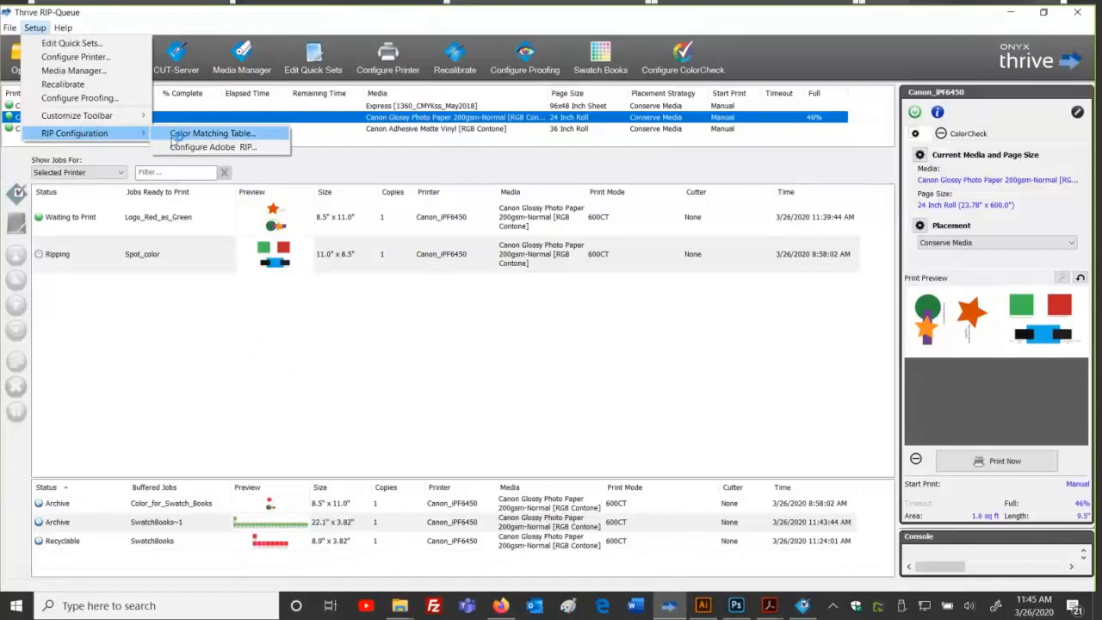
left_click(176, 137)
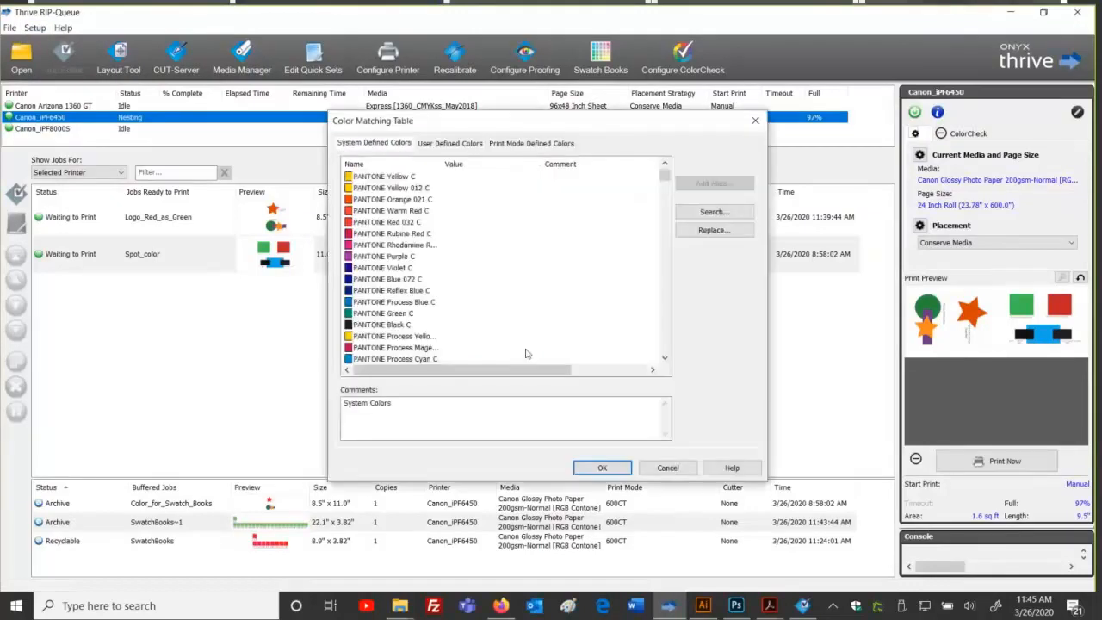
left_click(522, 145)
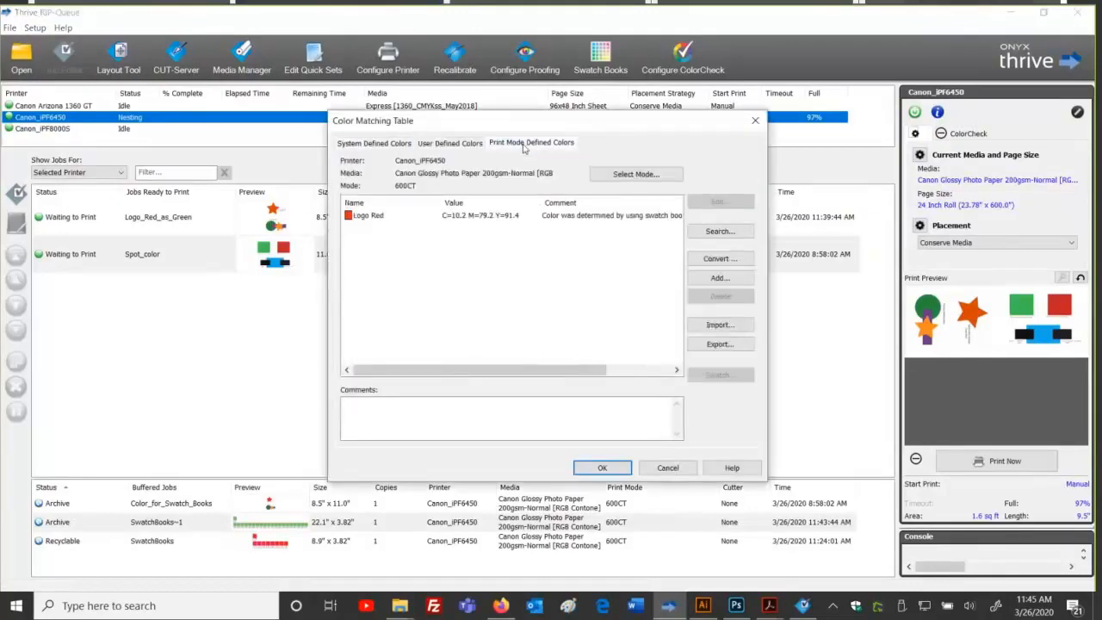
Step: Add a colour named Custom Green at C 65, M 9, Y 81 to the table
left_click(698, 284)
left_click(564, 260)
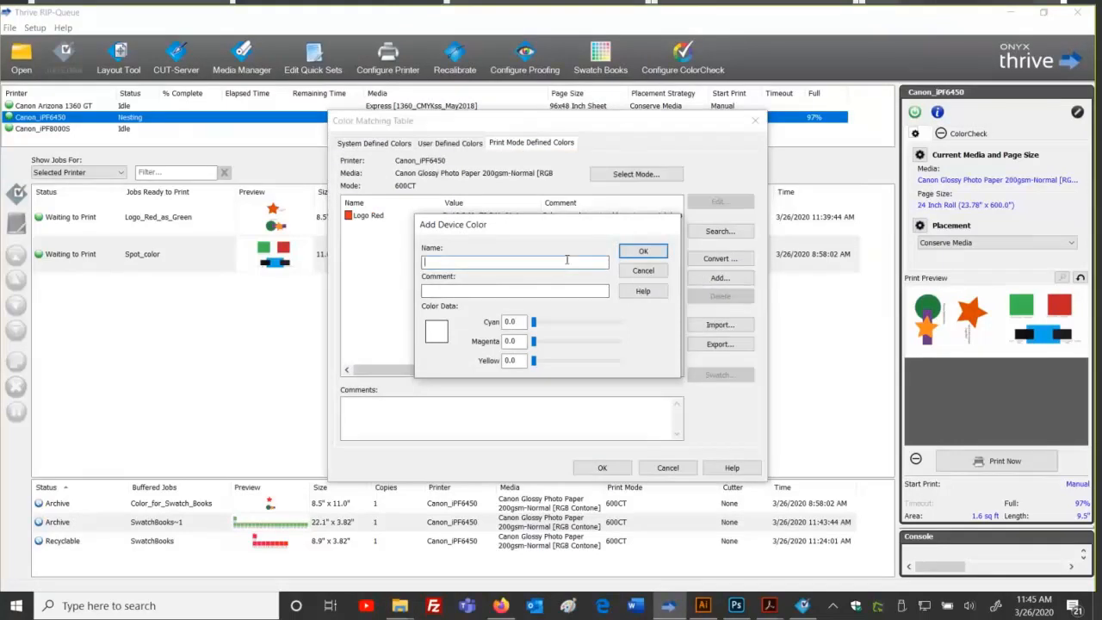
type("Custom Green")
key("Tab")
key("Tab")
key("Tab")
type("65")
key("Tab")
type("9")
key("Tab")
type("81")
key("Tab")
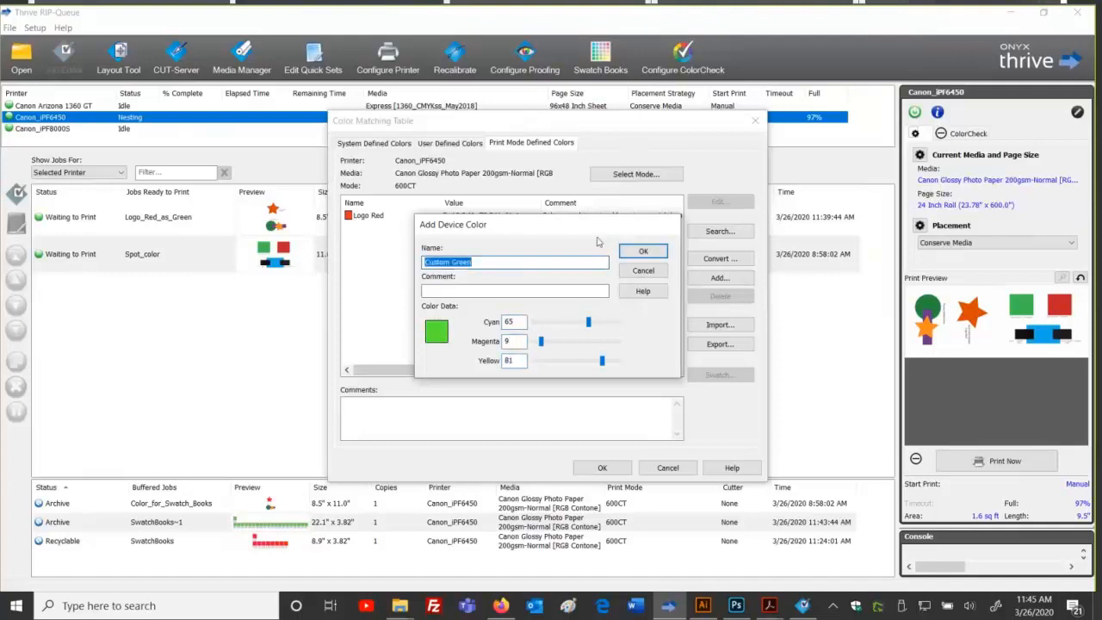
left_click(637, 252)
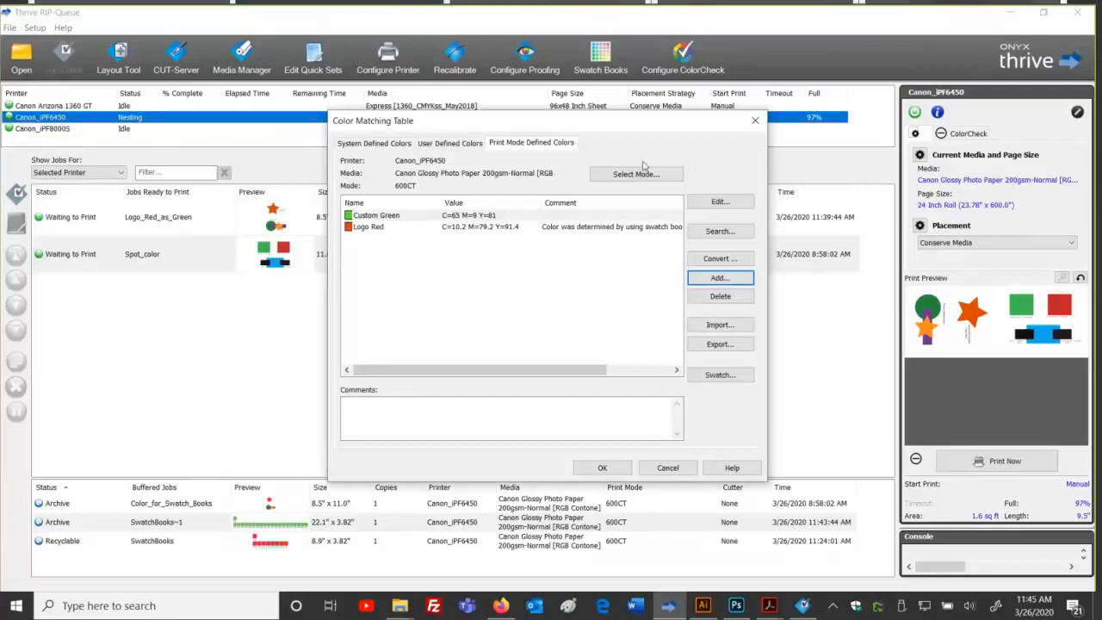
Step: Close the colour matching table and open Logo_Red_as_Green in the Job Editor
left_click(668, 467)
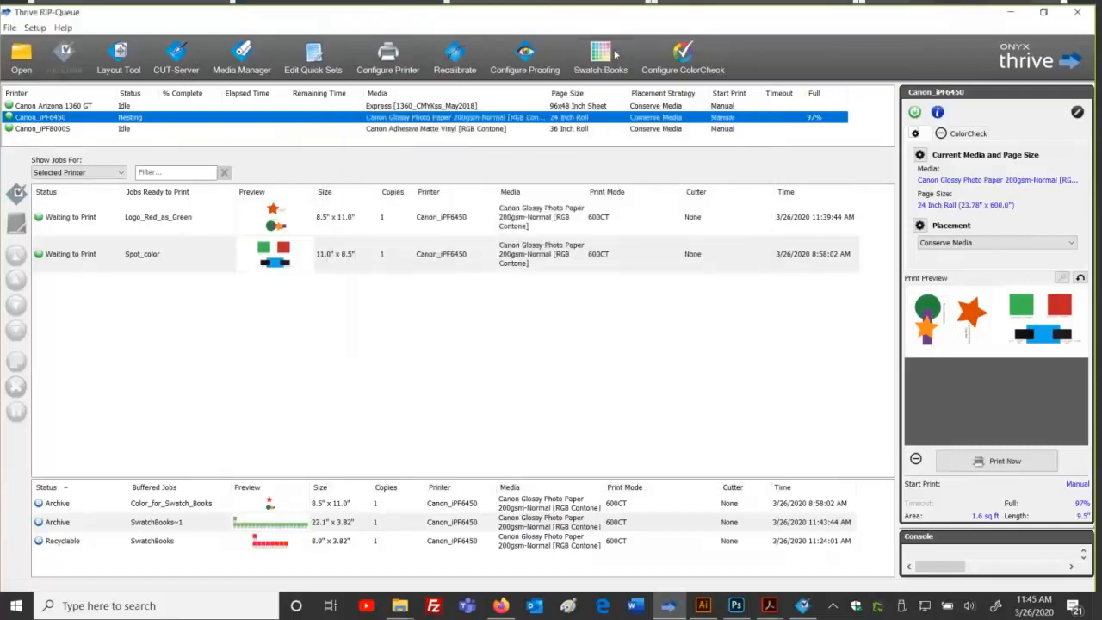
left_click(615, 54)
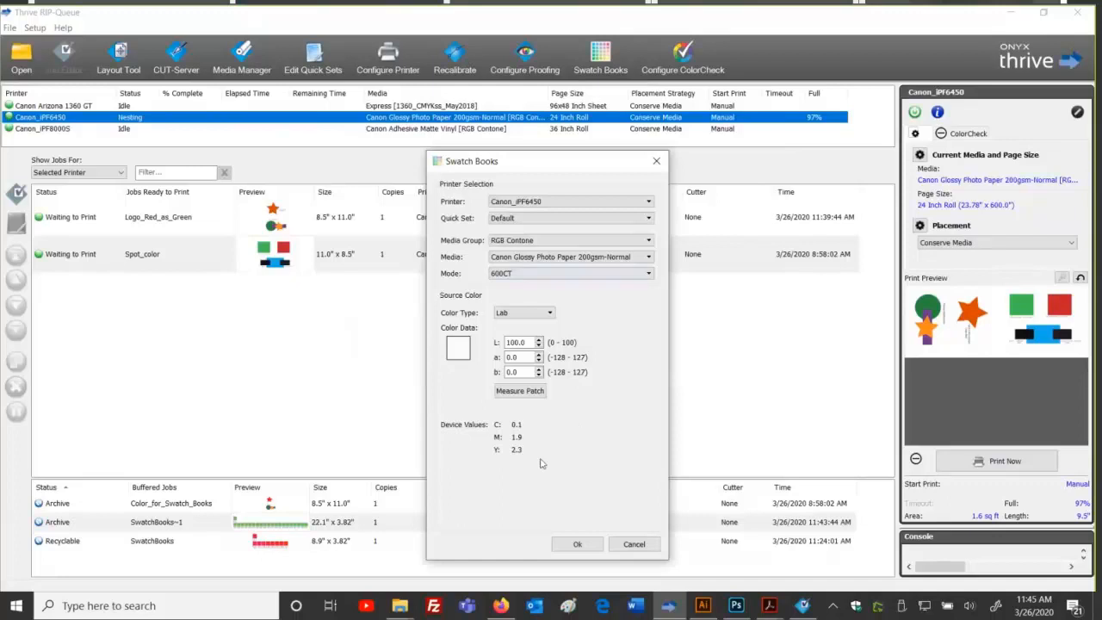
left_click(639, 545)
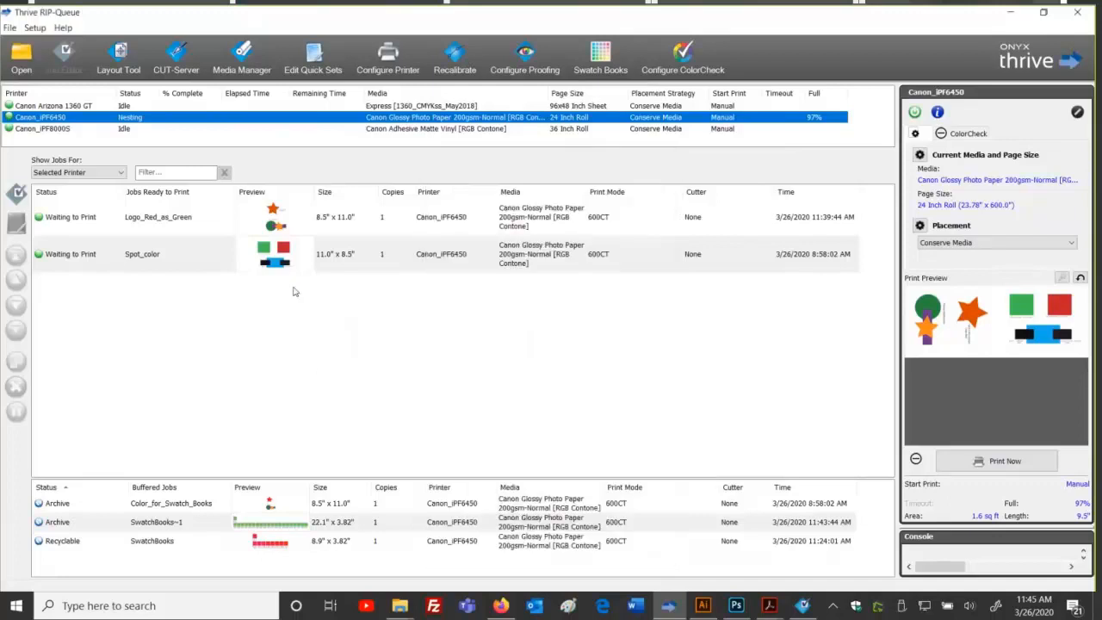
right_click(291, 222)
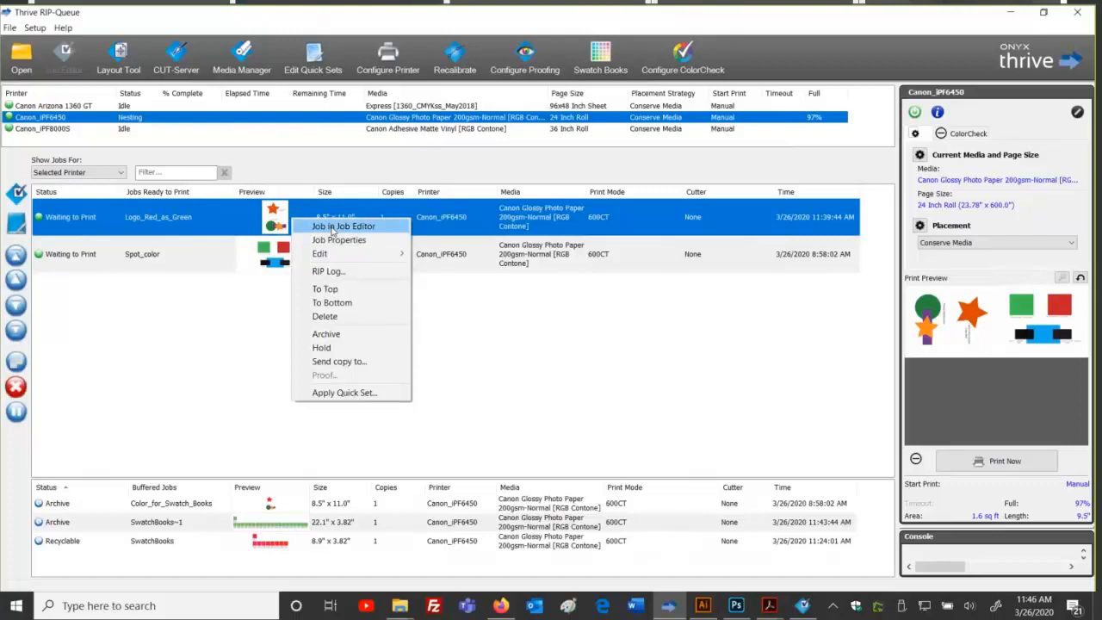
left_click(336, 225)
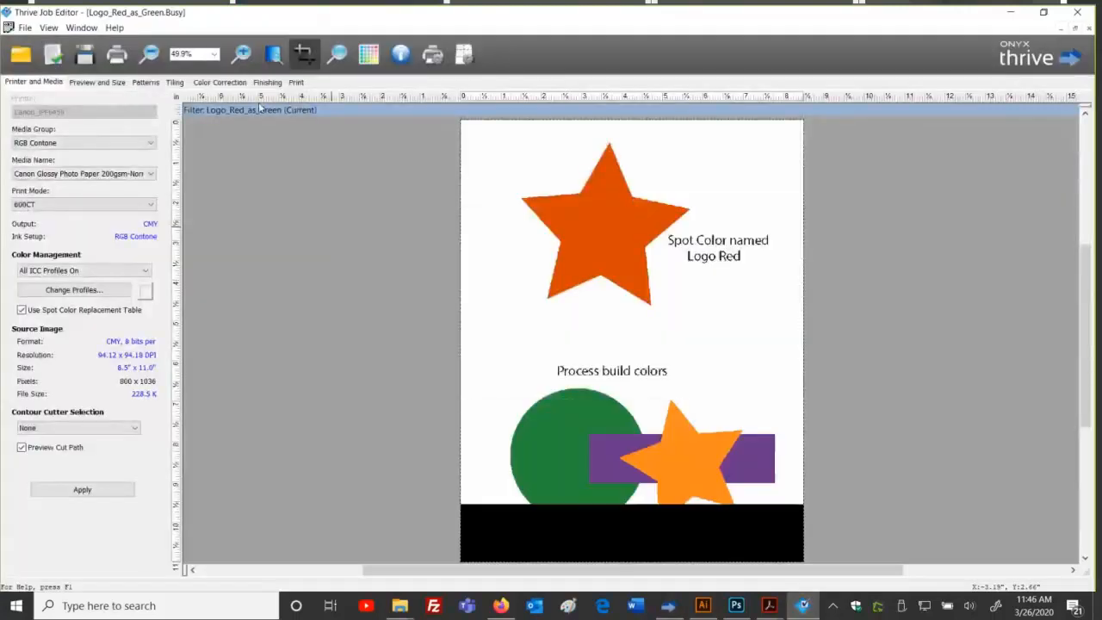
Step: Insert a new colour replacement sampled from the orange star
left_click(231, 85)
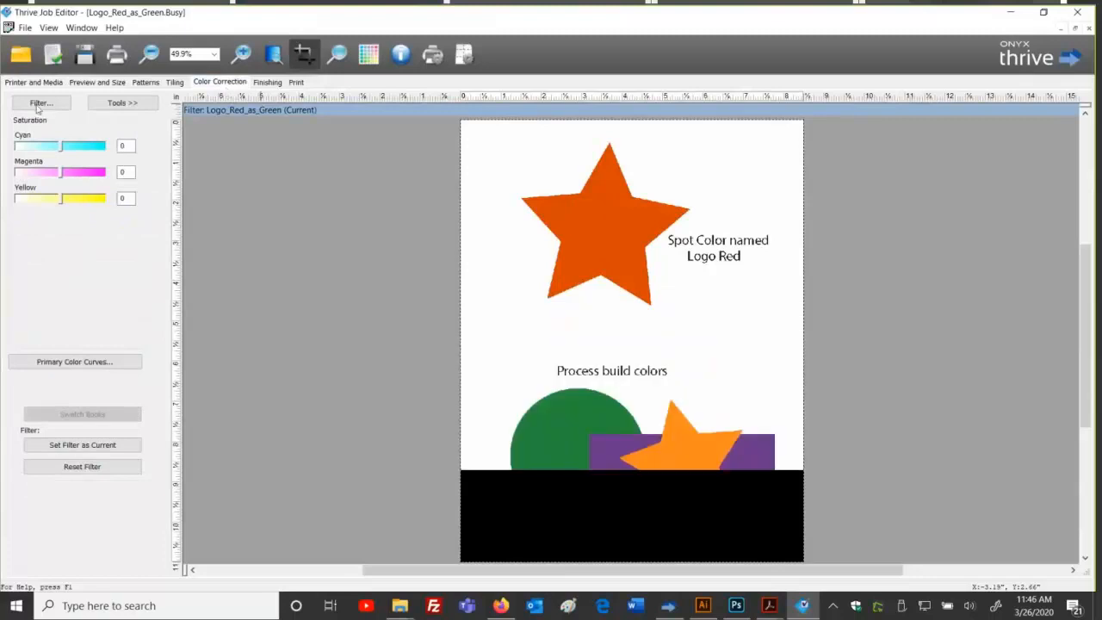
left_click(121, 103)
left_click(188, 151)
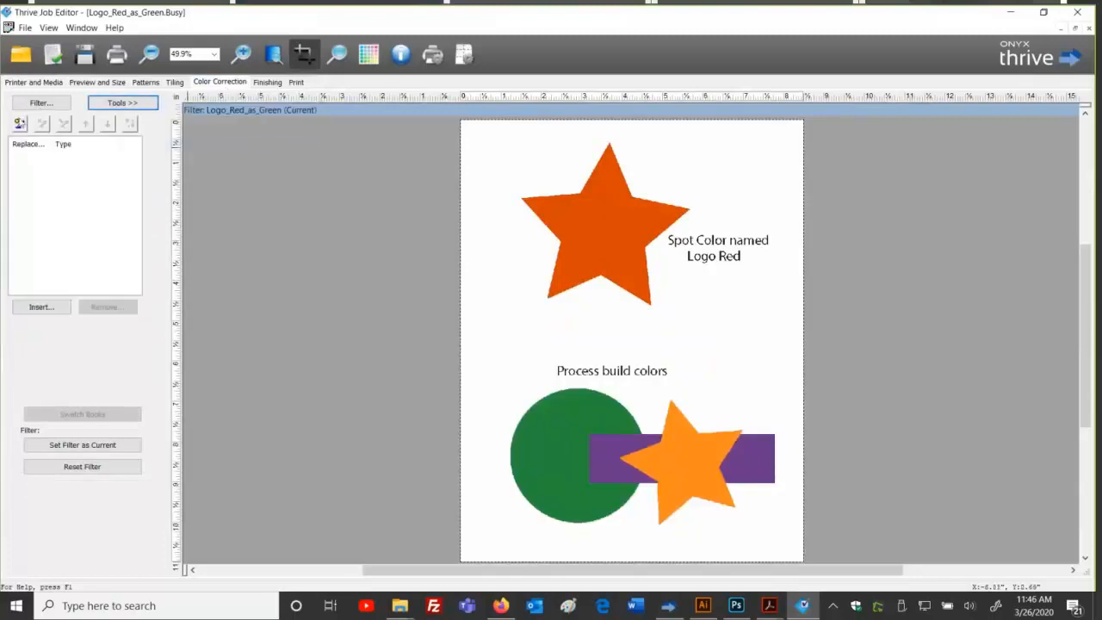
left_click(42, 306)
left_click(95, 219)
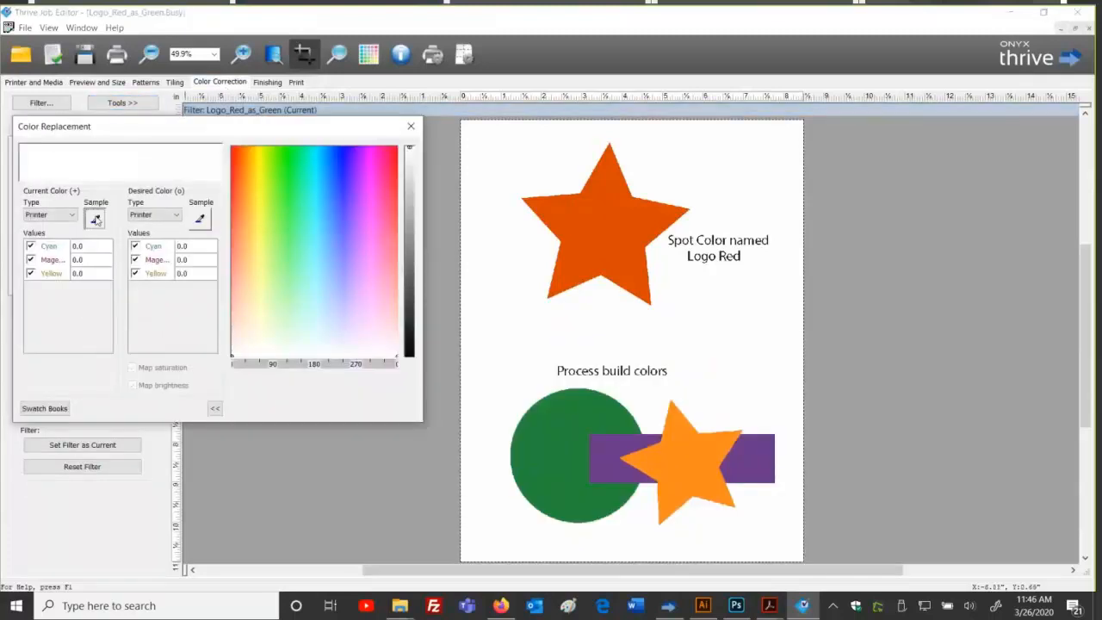
left_click(689, 440)
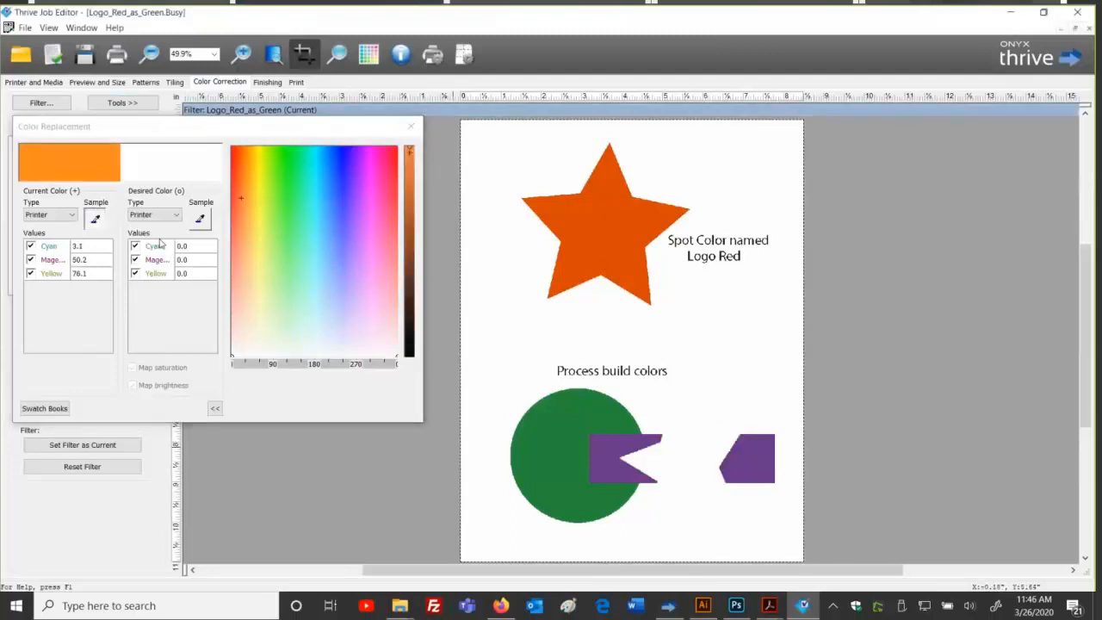
Step: Print a 20-patch Lightness +/- 10 swatch book of the sampled orange to the queue
left_click(62, 410)
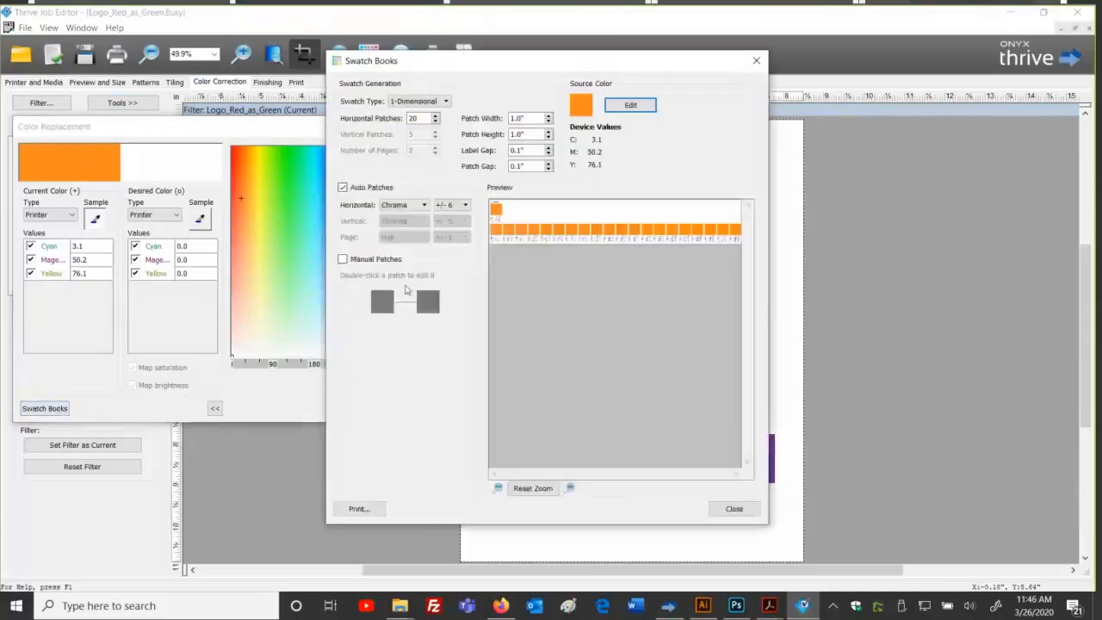
left_click(410, 205)
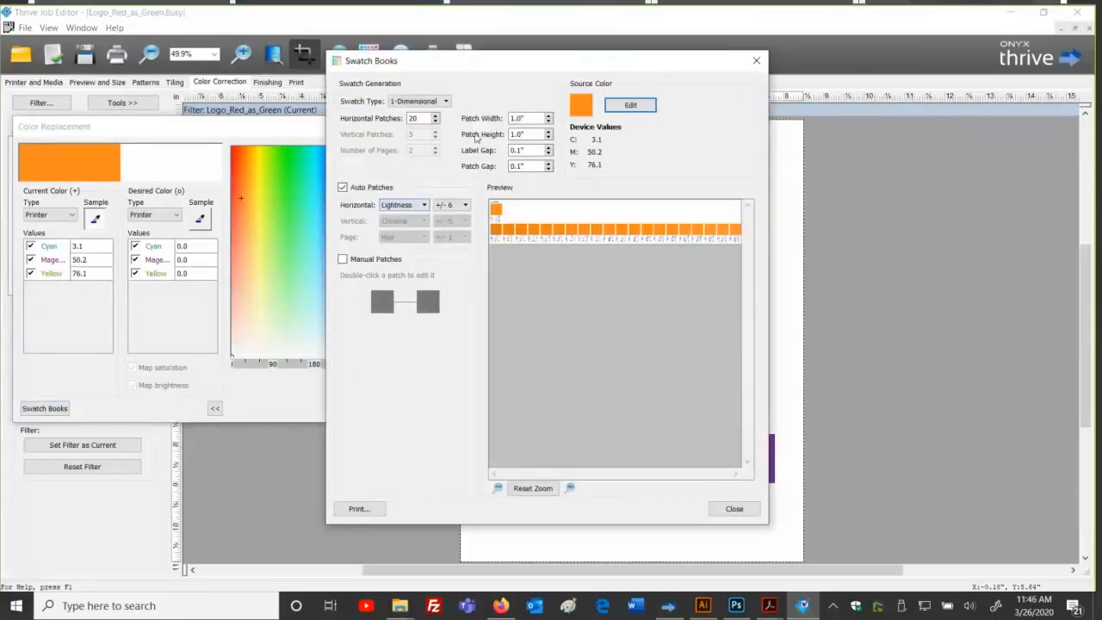
left_click(463, 204)
left_click(444, 291)
left_click(464, 206)
left_click(457, 298)
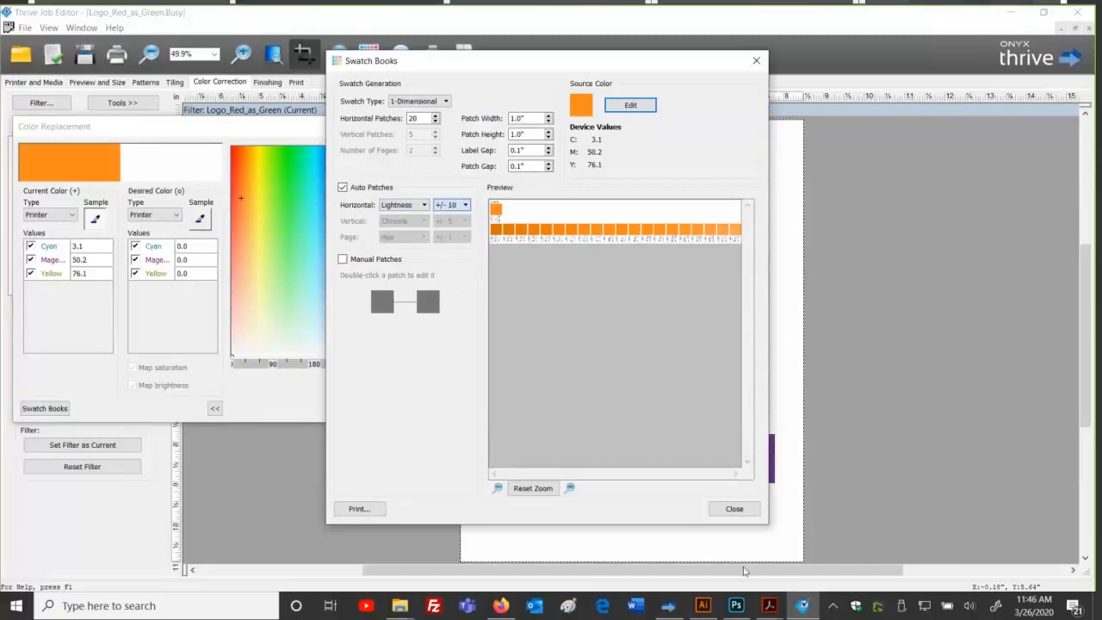
left_click(358, 509)
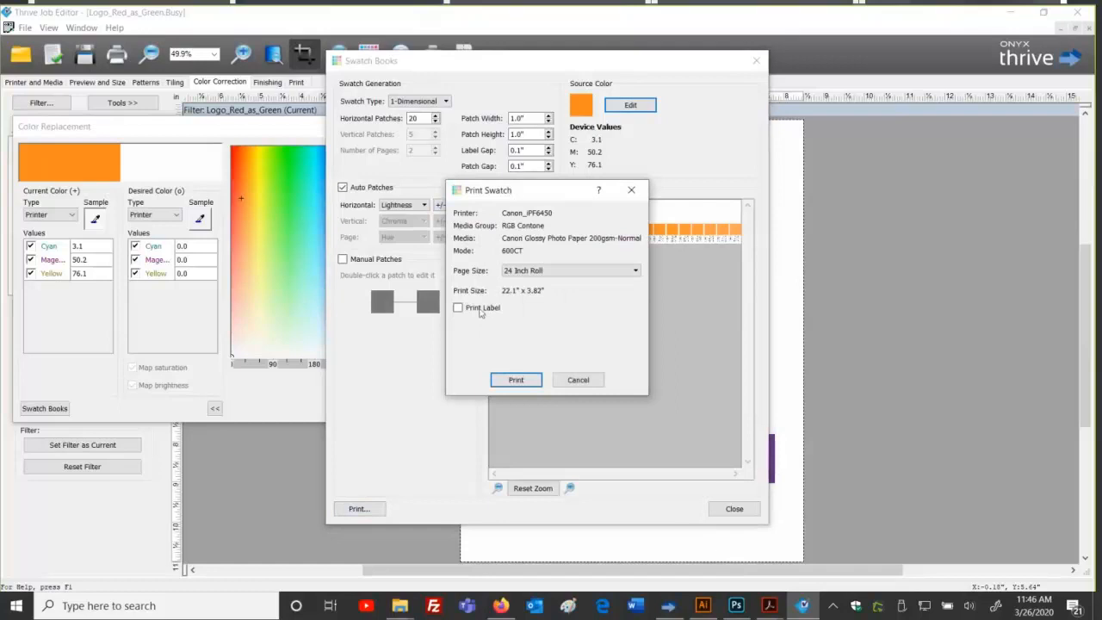
left_click(517, 380)
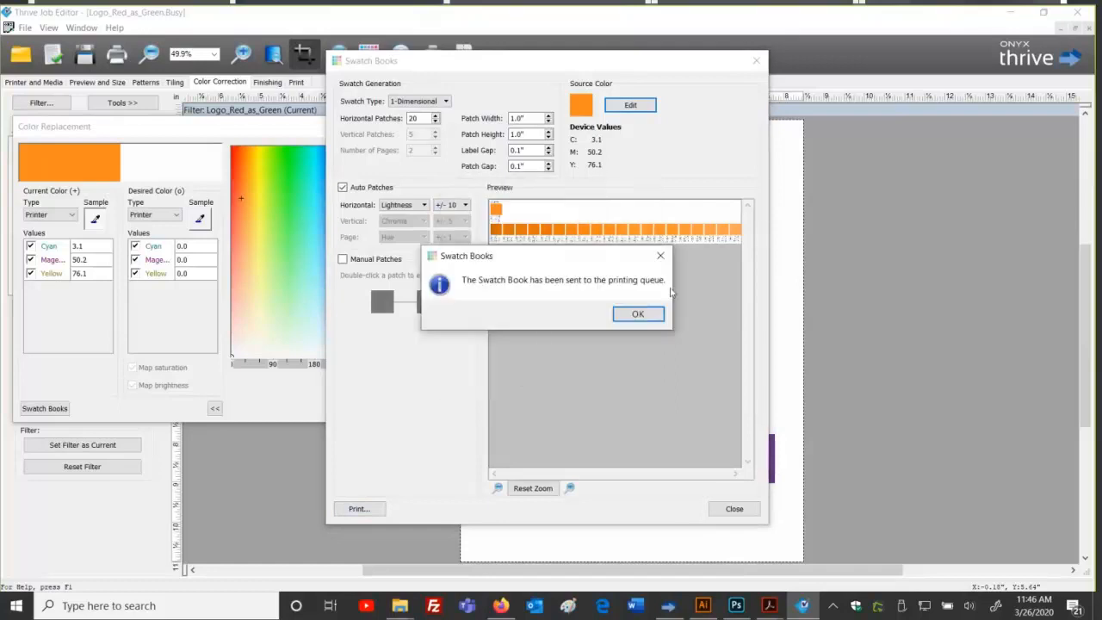
left_click(634, 313)
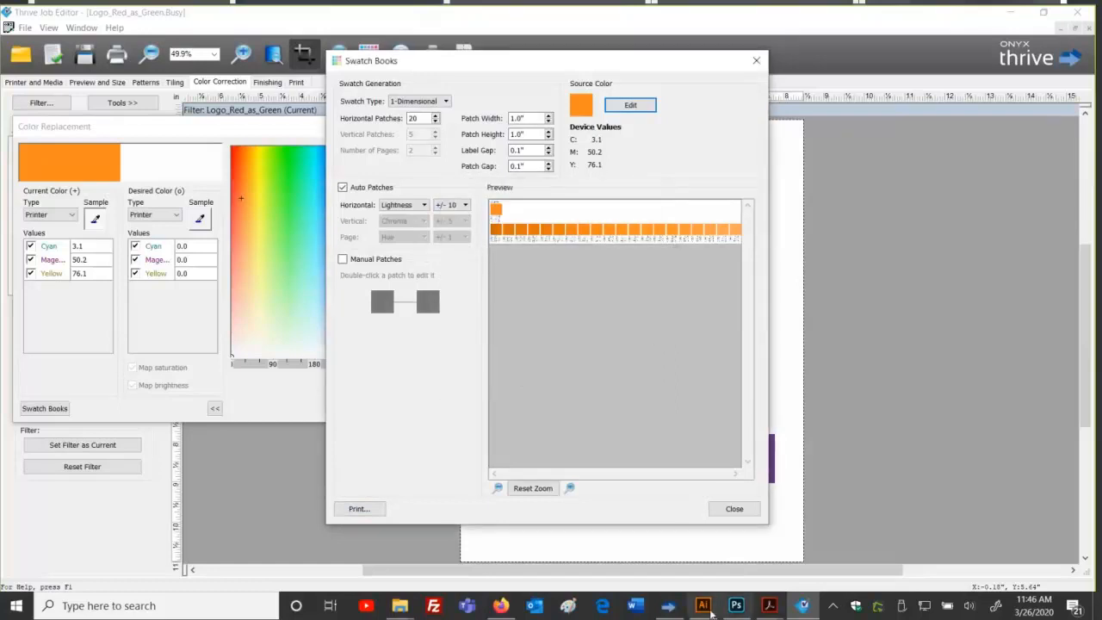
left_click(666, 607)
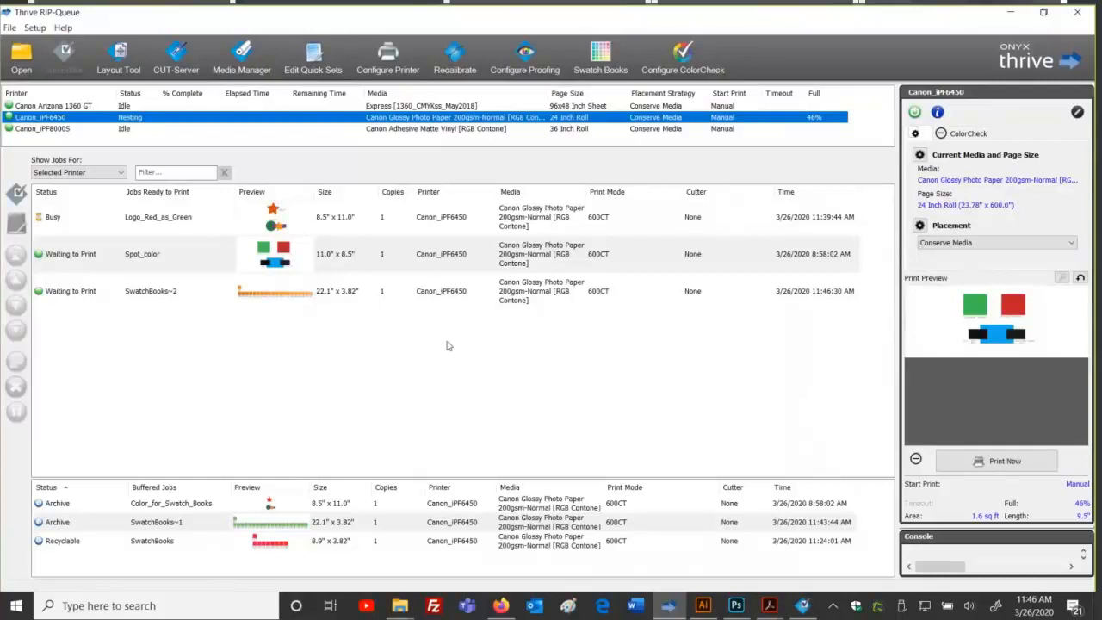
Step: Check SwatchBooks~2 in the queue, then close the Job Editor's swatch book generator
left_click(432, 300)
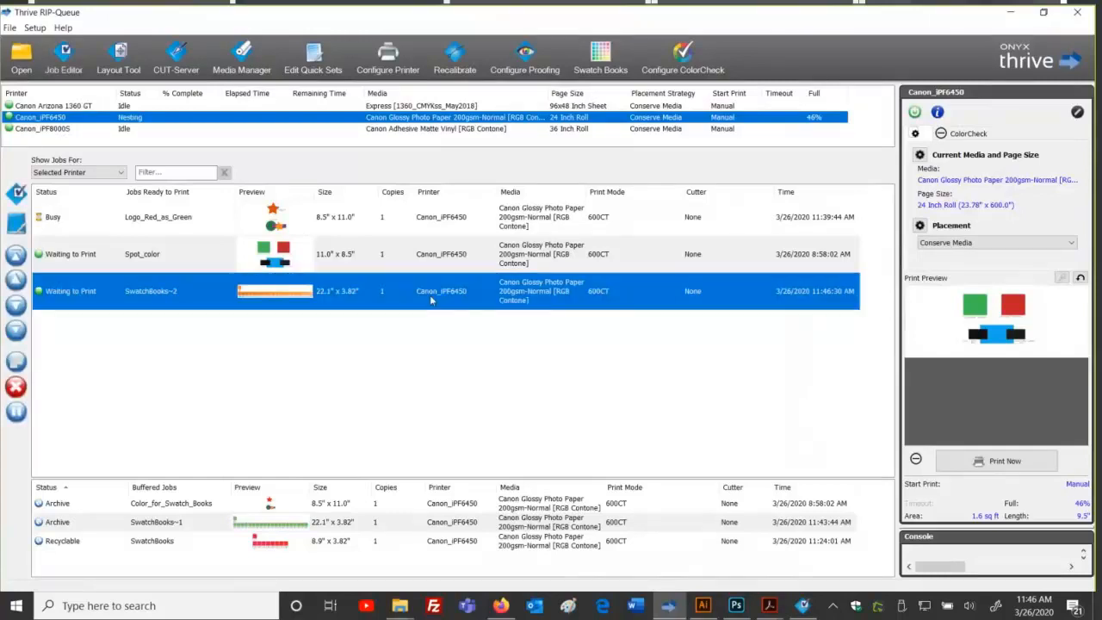
left_click(436, 335)
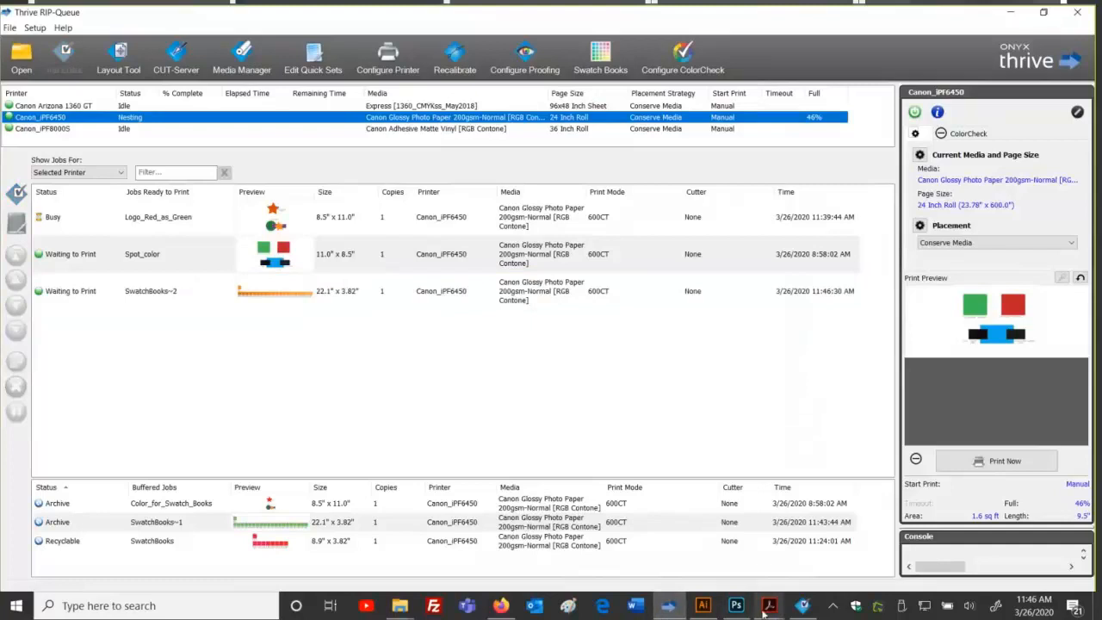
left_click(788, 575)
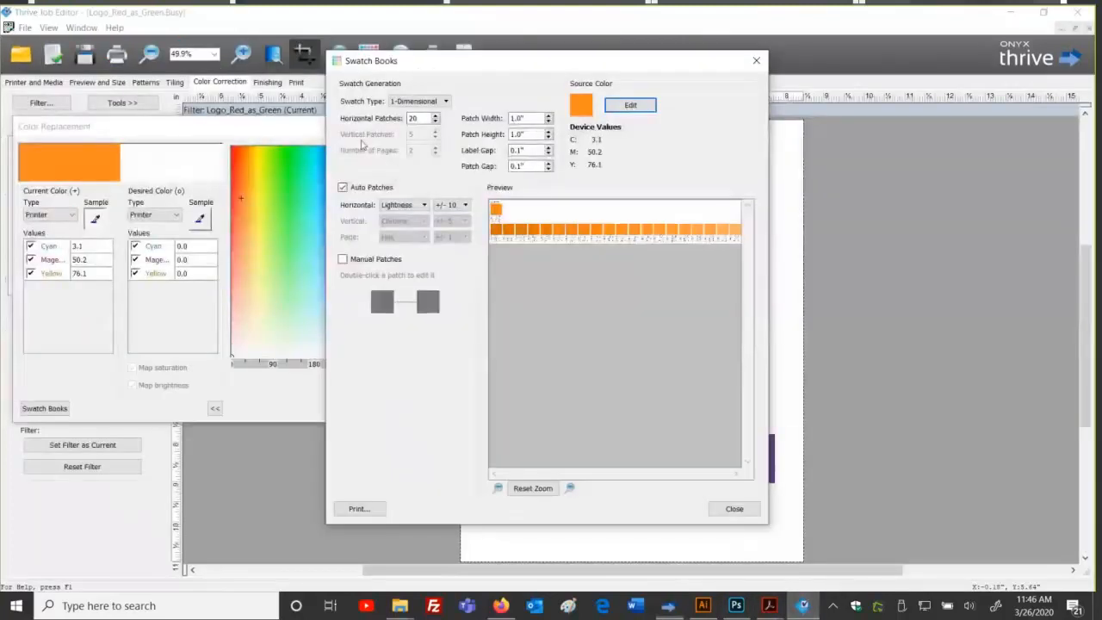
left_click(754, 509)
Step: Set the orange replacement's desired colour to C 5, M 59, Y 72 and close the window
left_click(198, 247)
type("5")
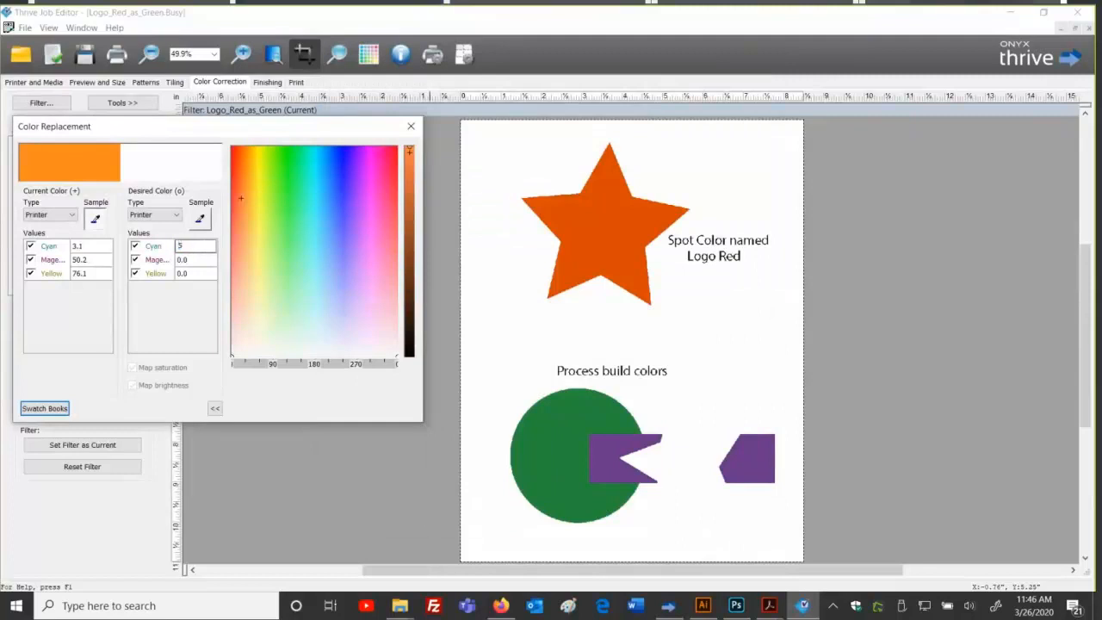
key("Tab")
type("59")
key("Tab")
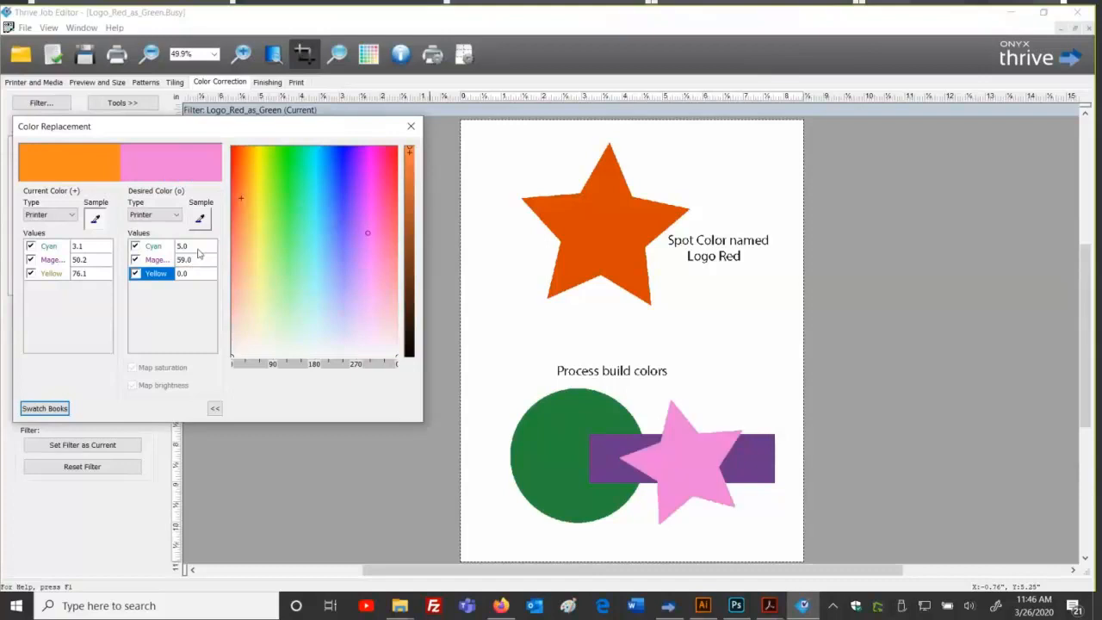
type("72")
key("Tab")
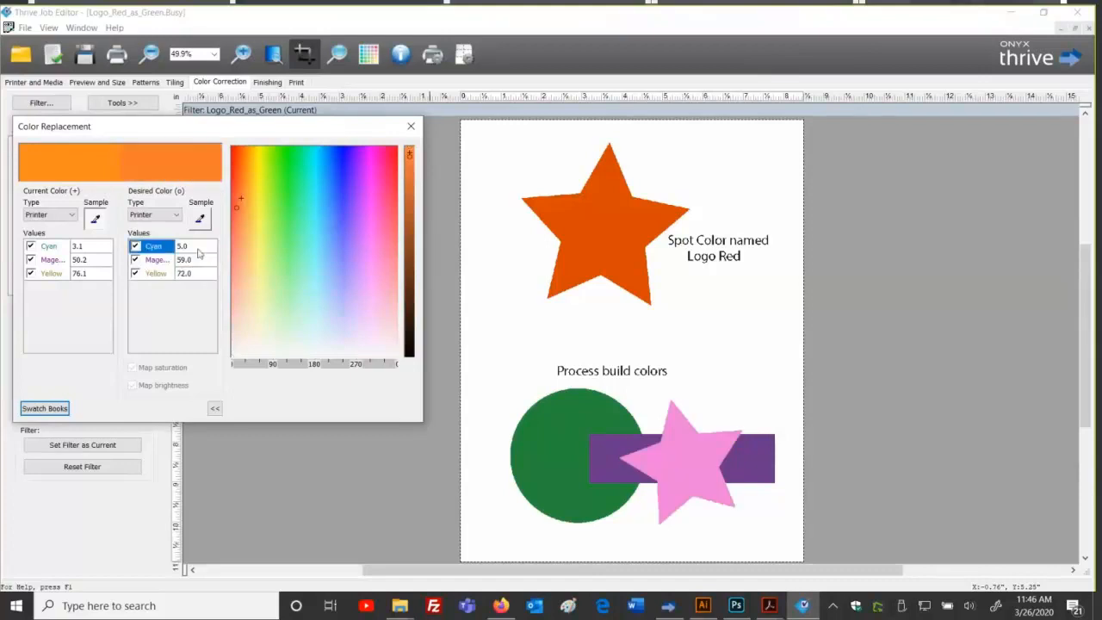
left_click(410, 126)
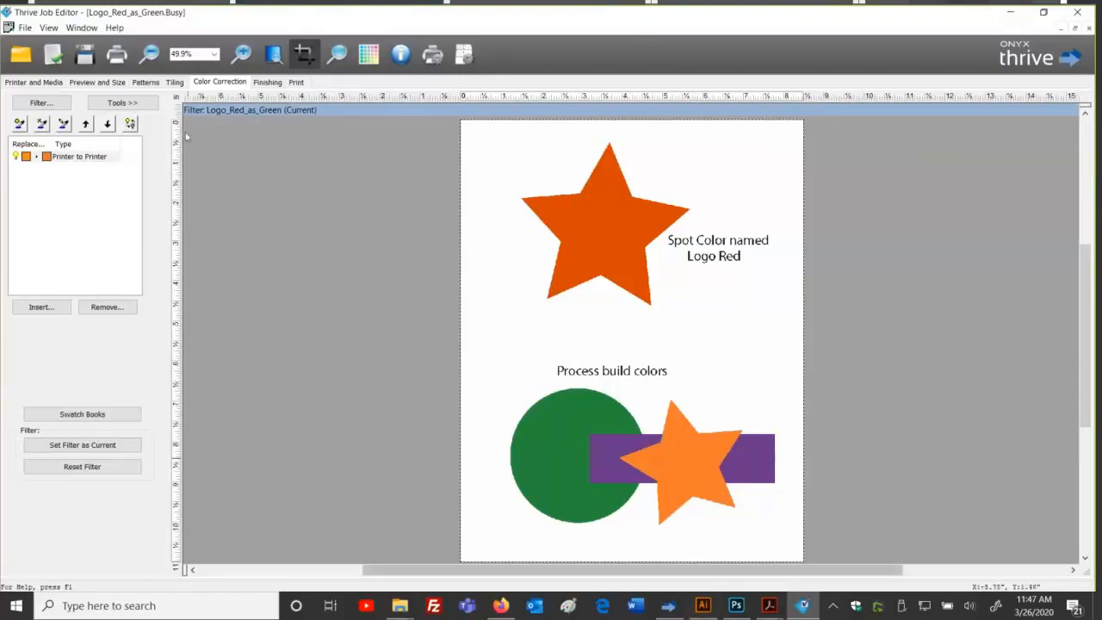
Step: Set the swatch book source colour to CMYK 50/60/0/0, then bring Photoshop forward
left_click(117, 55)
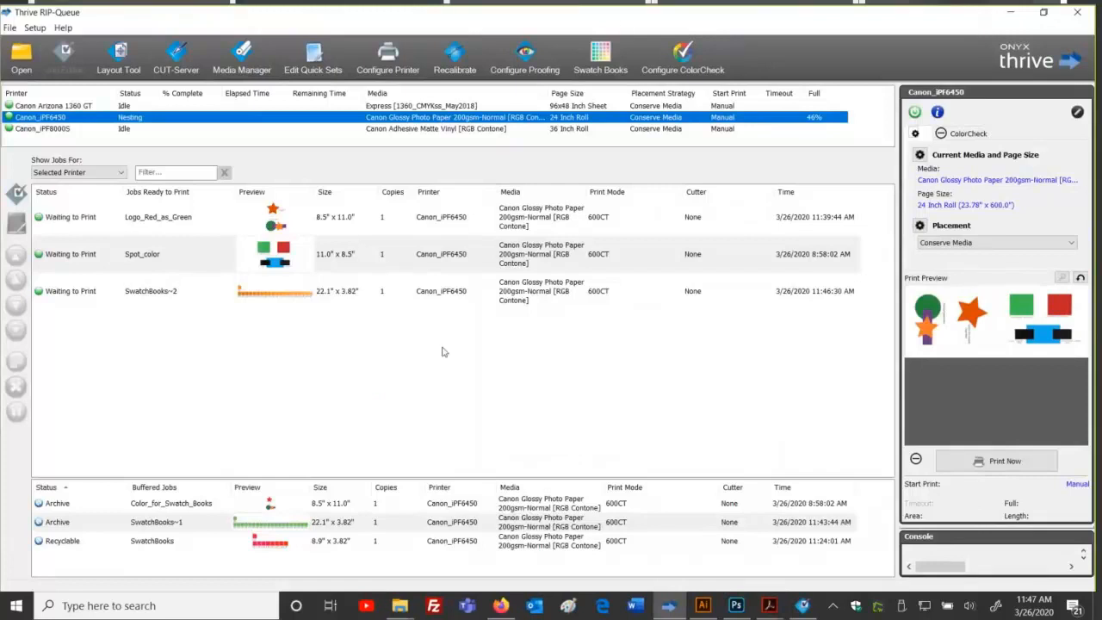
left_click(605, 74)
left_click(531, 313)
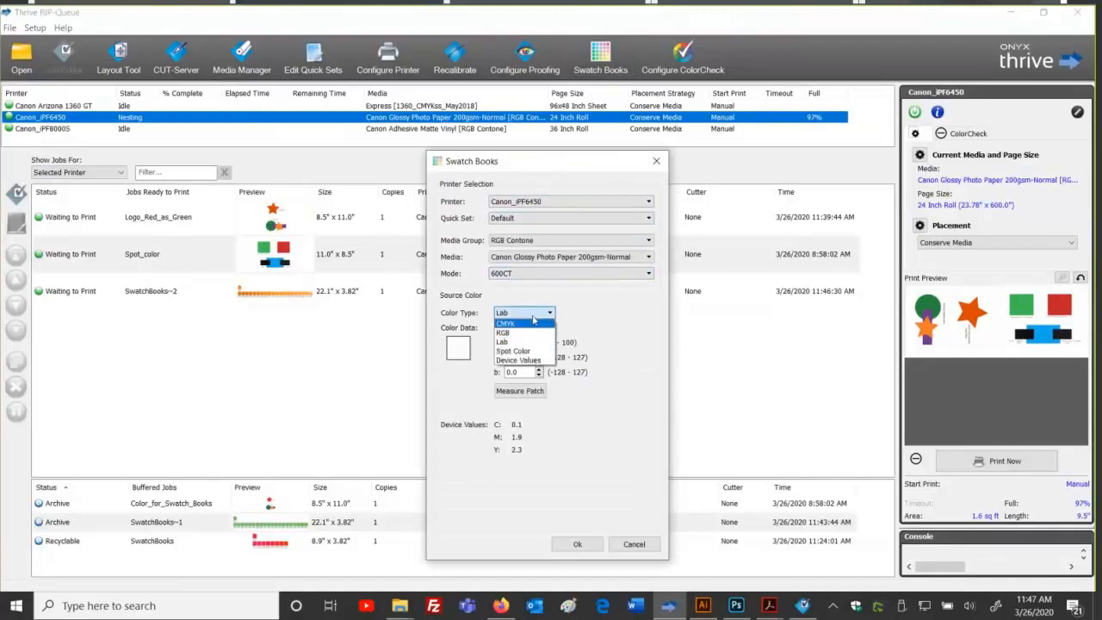
left_click(529, 322)
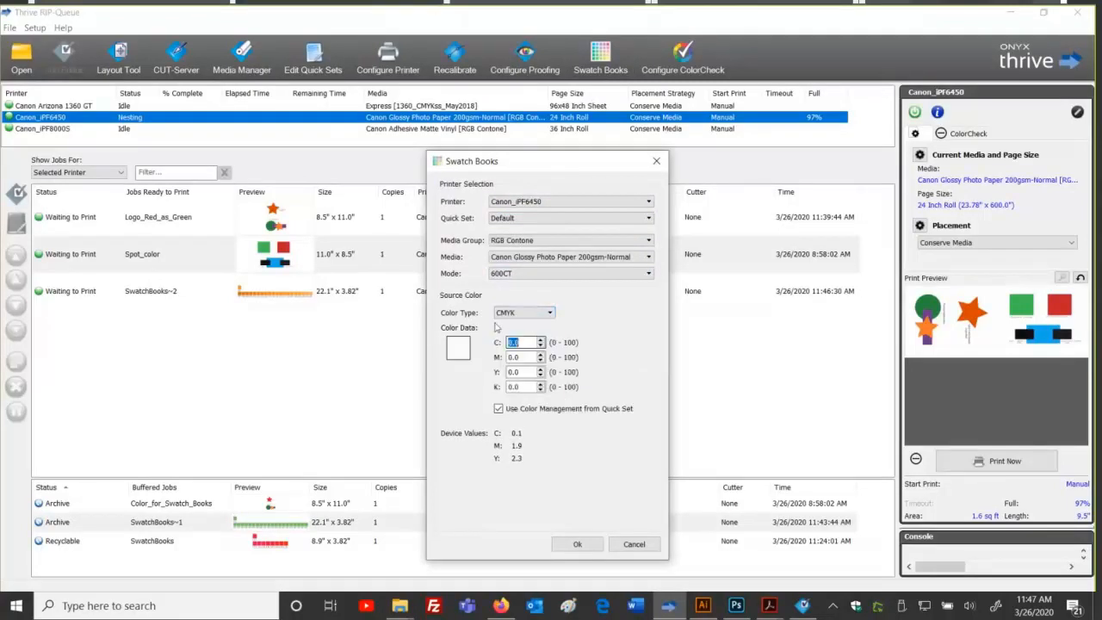
type("50")
key("Tab")
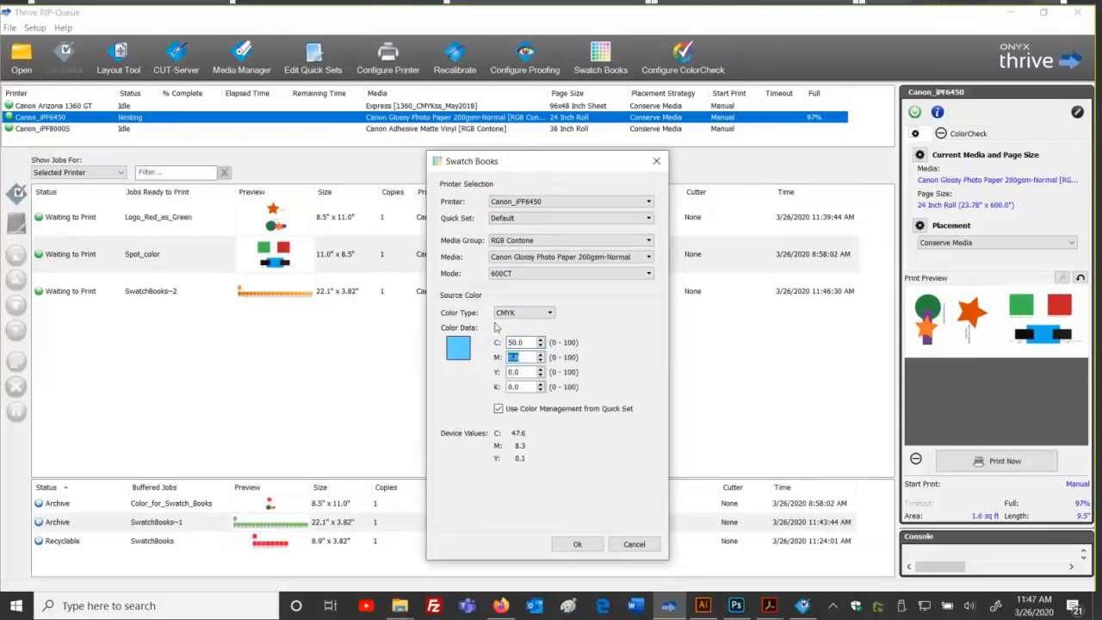
type("60")
key("Tab")
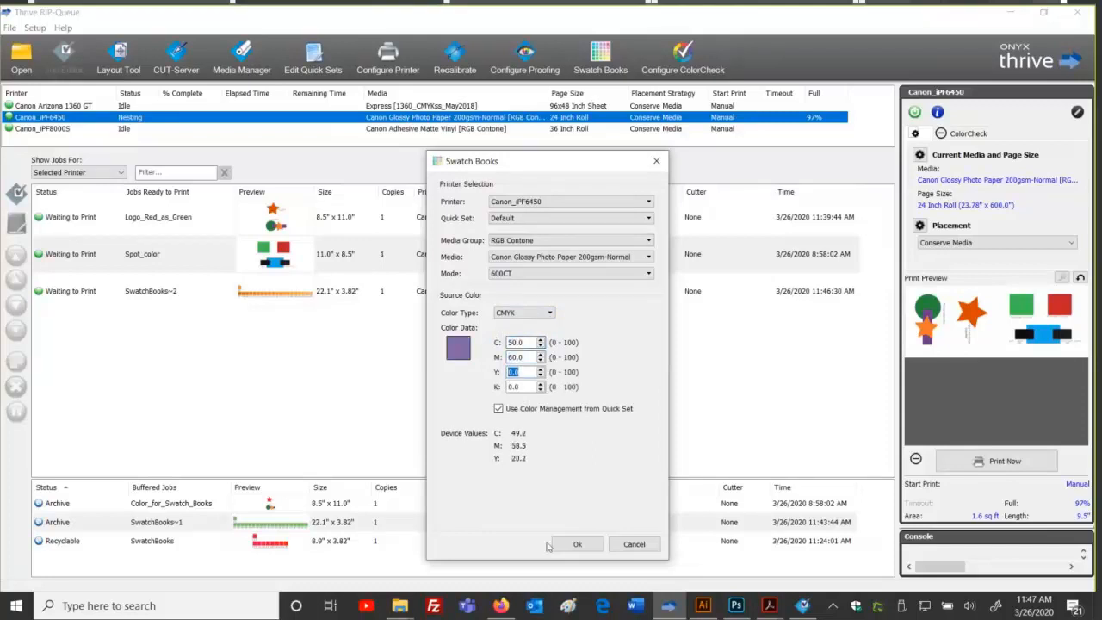
left_click(575, 544)
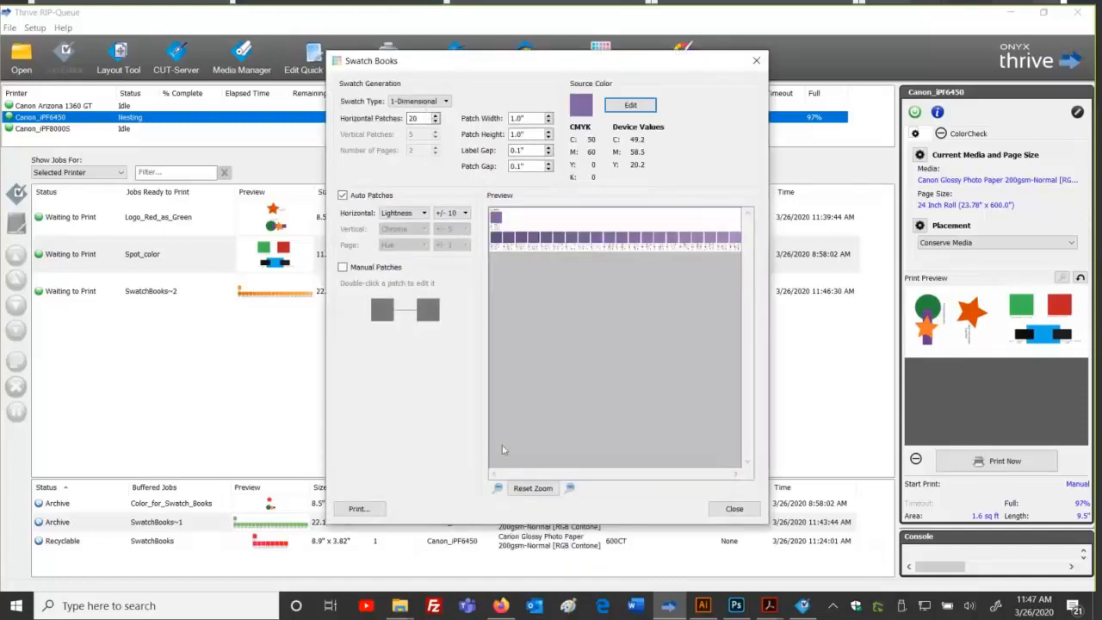
left_click(735, 605)
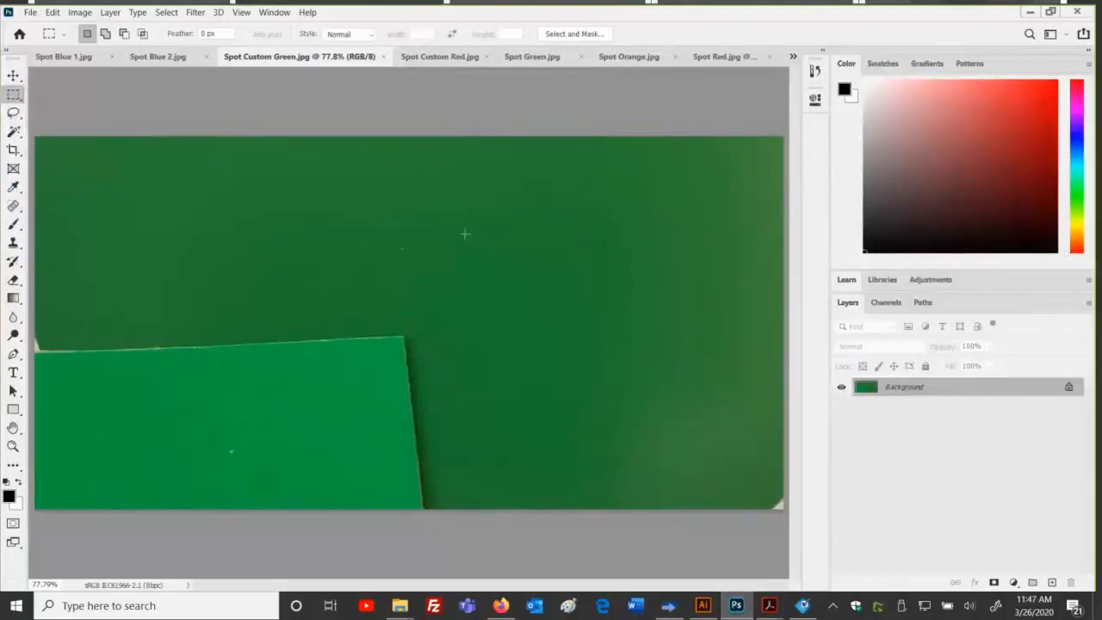
Step: Browse the Spot Orange, Spot Blue 2 and Spot Blue 1 photos, then minimize Photoshop
left_click(624, 58)
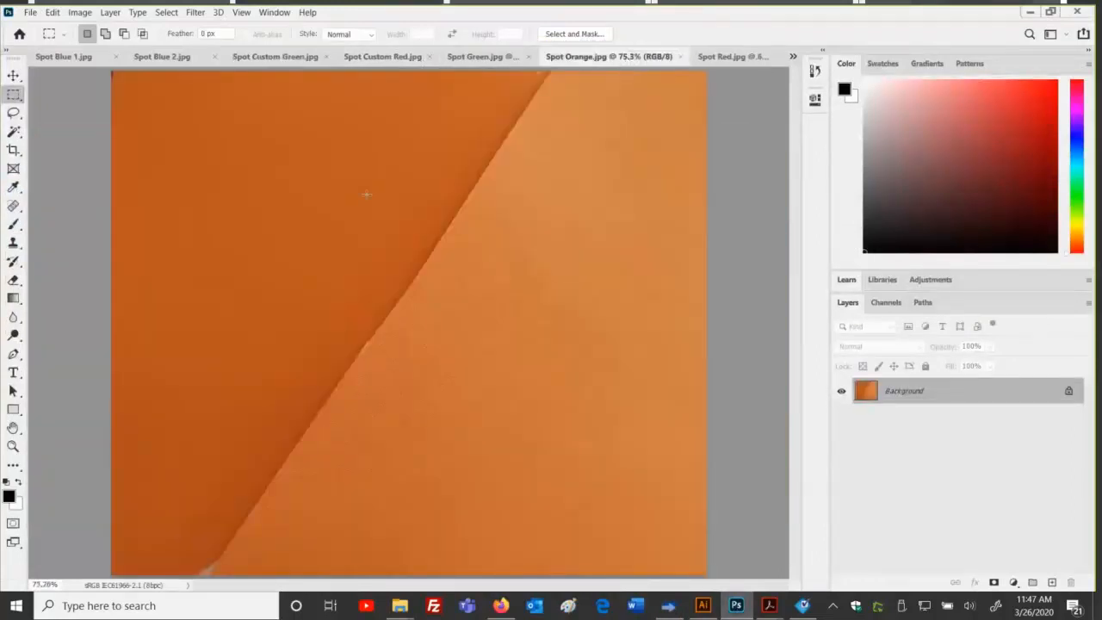
left_click_drag(509, 262, 580, 531)
left_click_drag(166, 135, 380, 246)
left_click(292, 169)
left_click(175, 57)
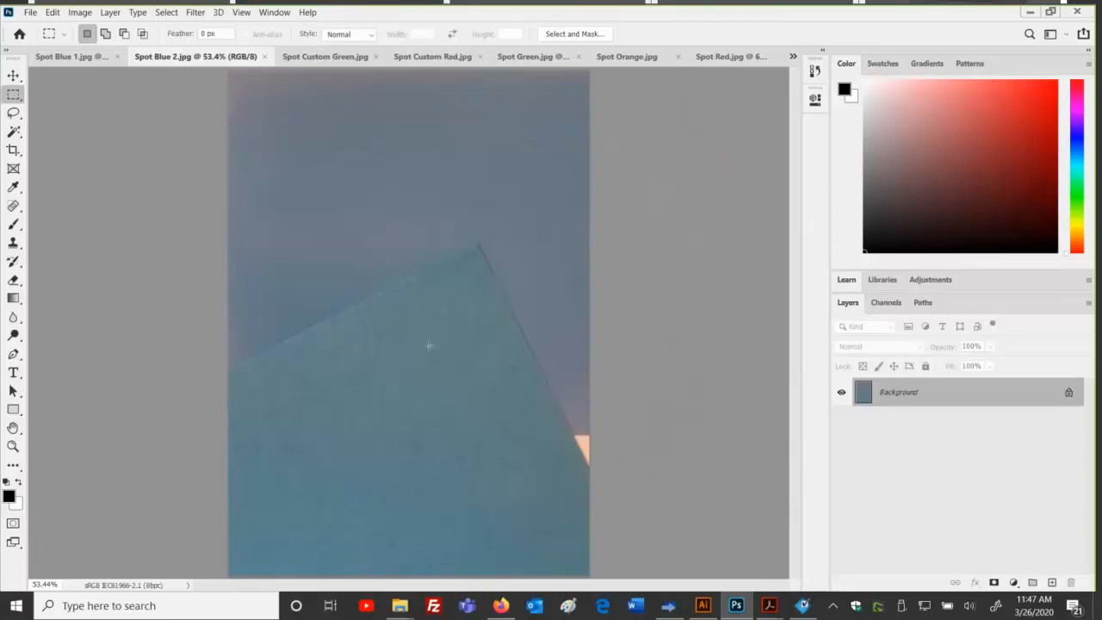
left_click(79, 57)
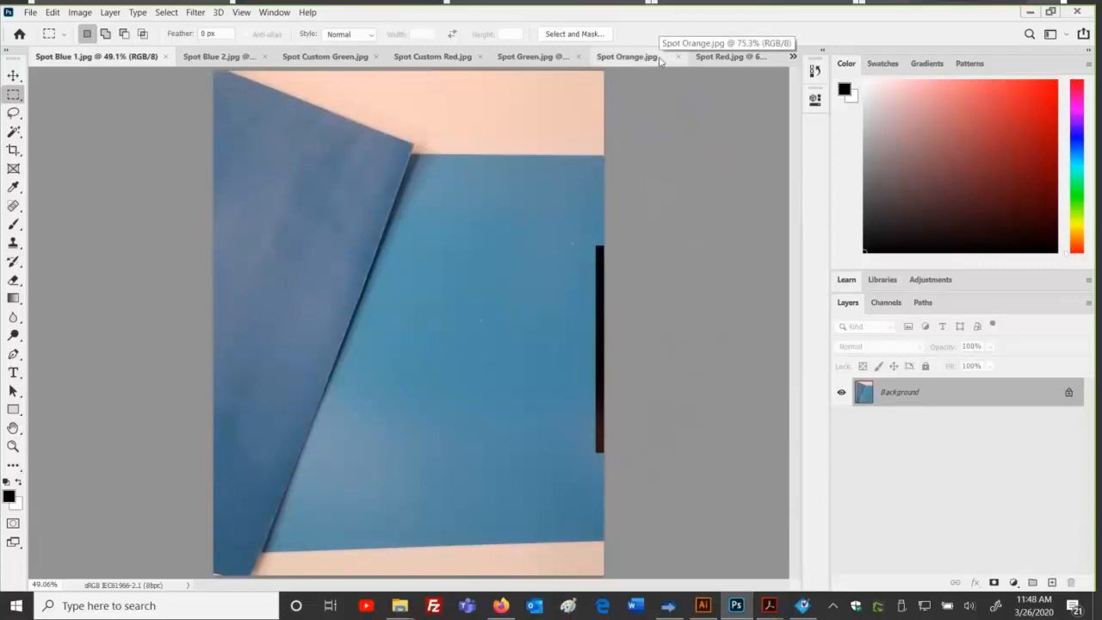
left_click(628, 57)
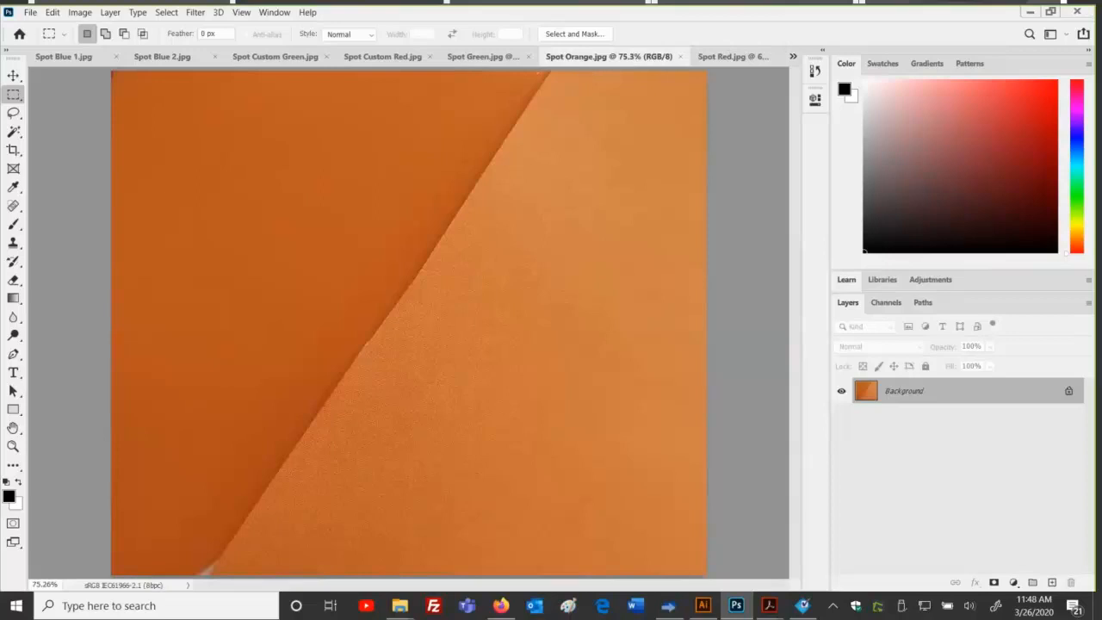
left_click(1026, 14)
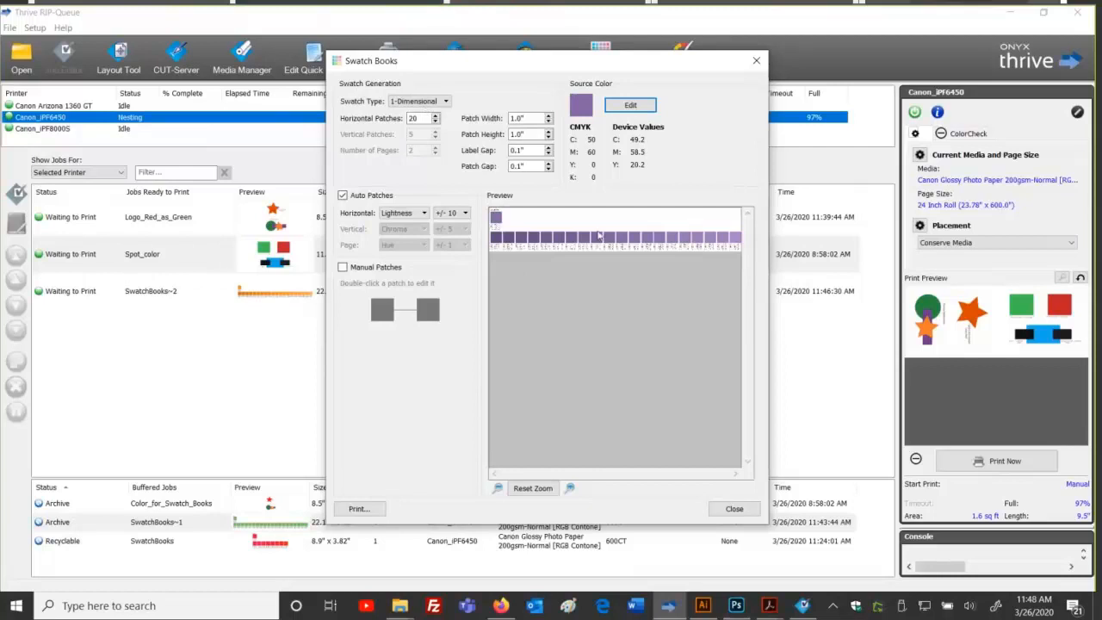
Step: Print purple swatch books varying saturation and then lightness to the queue
left_click(420, 214)
left_click(421, 223)
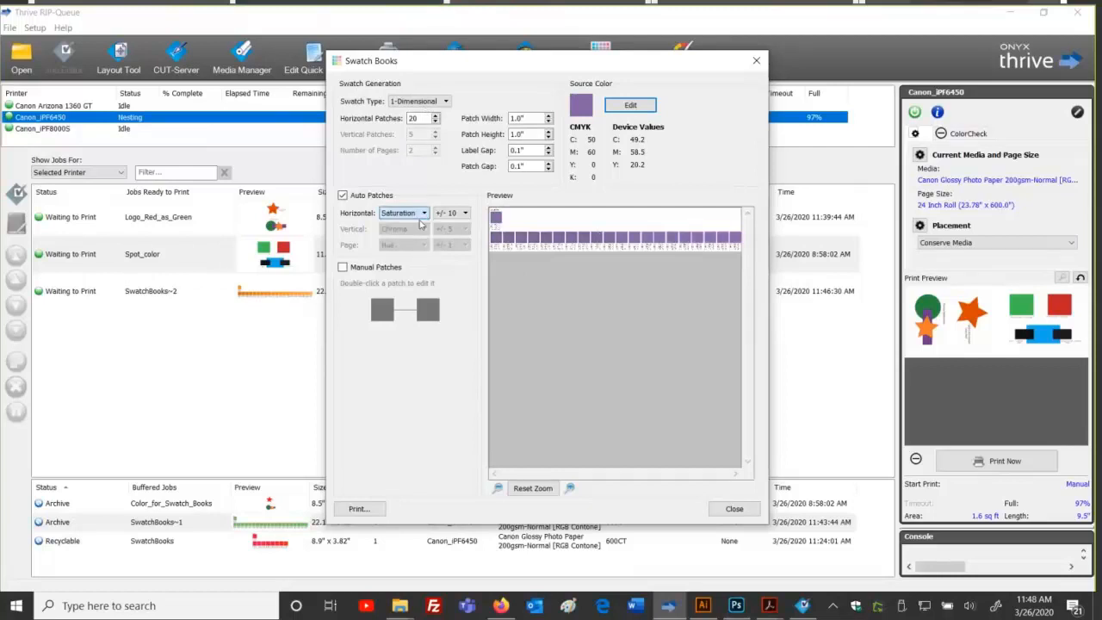
left_click(357, 508)
left_click(517, 380)
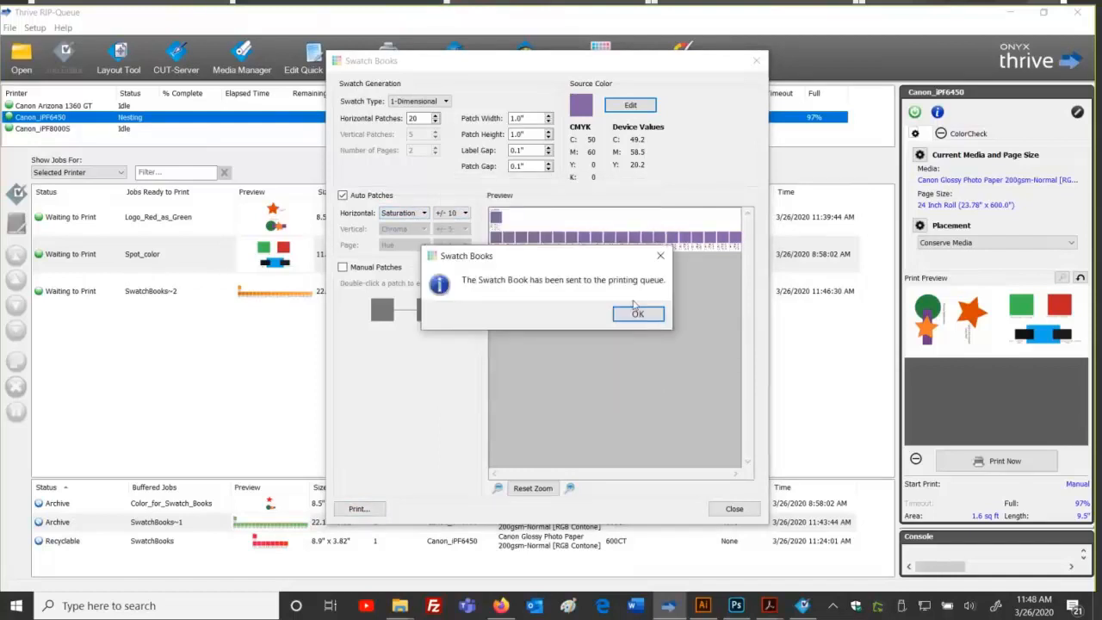
left_click(637, 313)
left_click(422, 214)
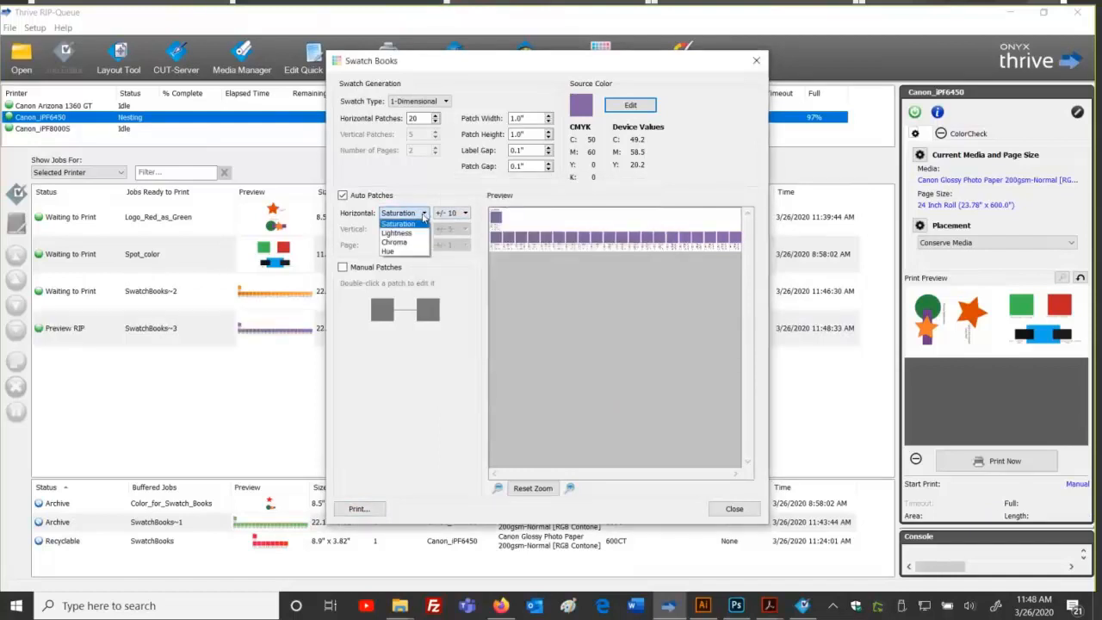
left_click(396, 233)
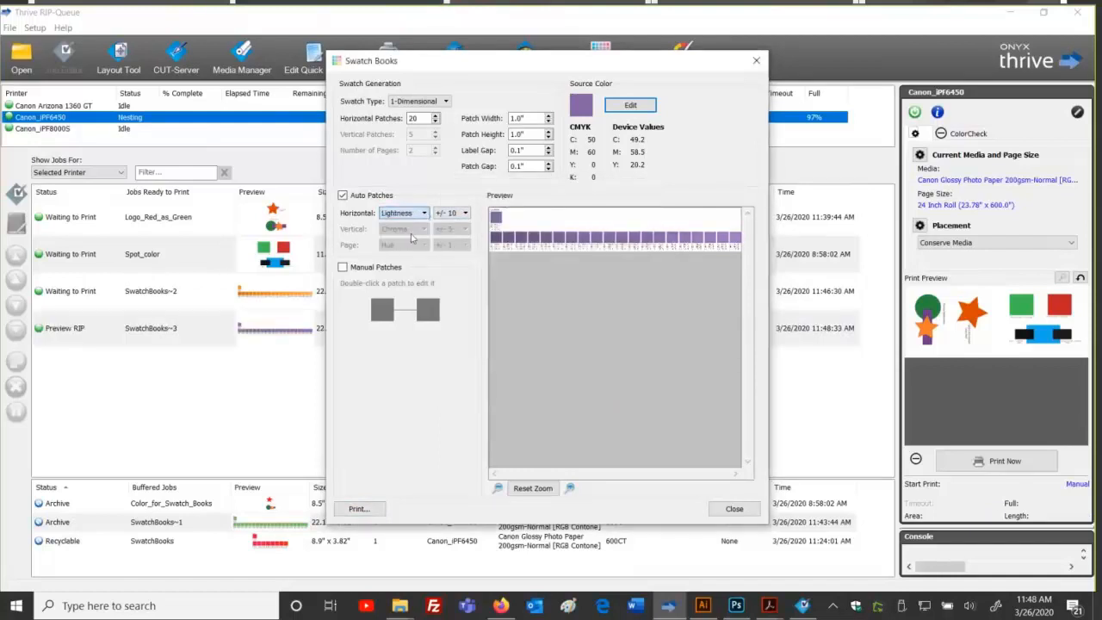
left_click(372, 511)
left_click(515, 380)
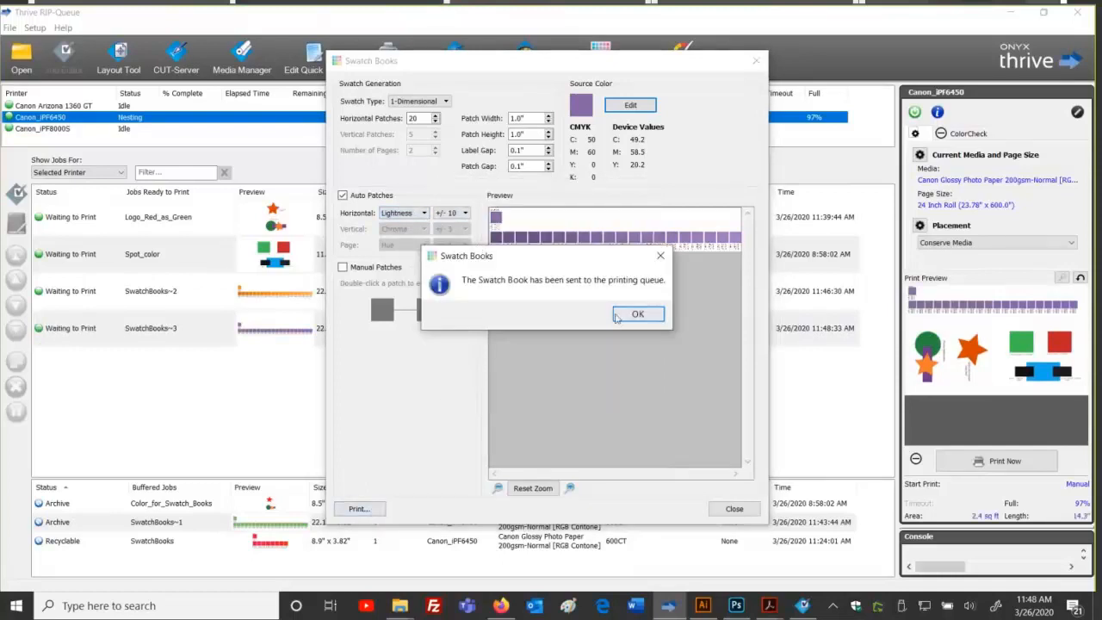
left_click(616, 316)
Step: Print purple swatch books varying chroma and then hue to the queue
left_click(409, 213)
left_click(410, 245)
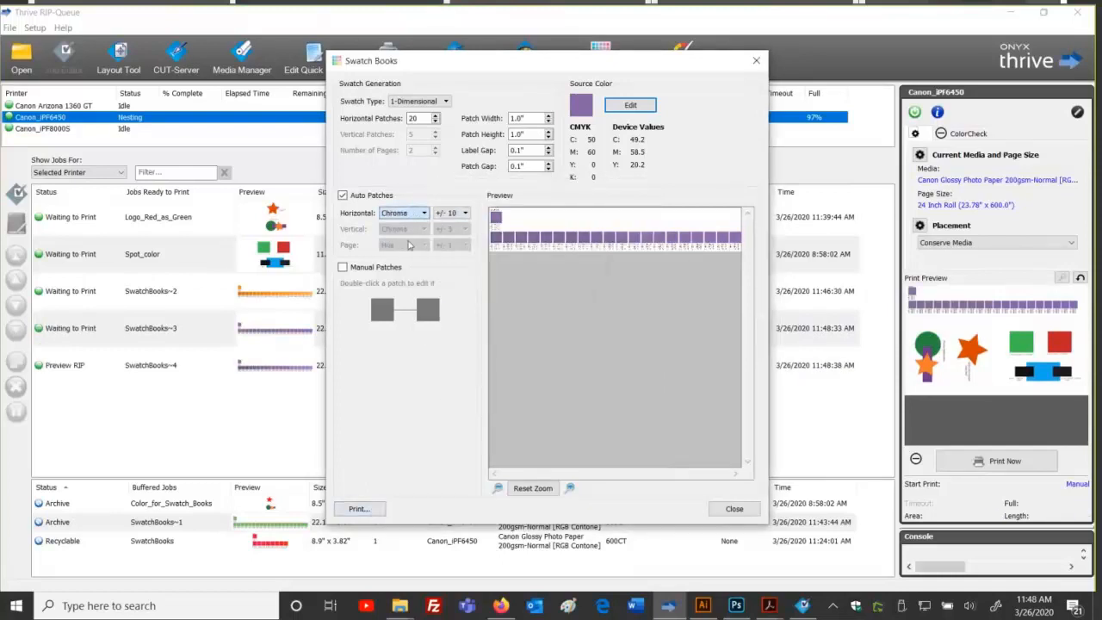
left_click(358, 509)
left_click(516, 379)
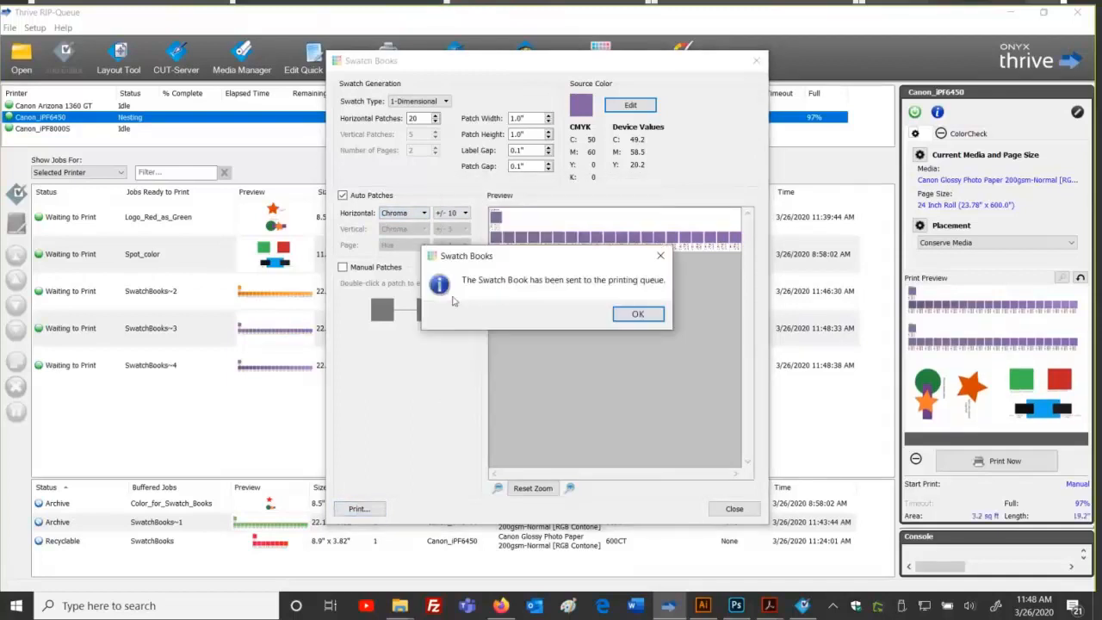
left_click(639, 314)
left_click(410, 214)
left_click(394, 247)
left_click(358, 509)
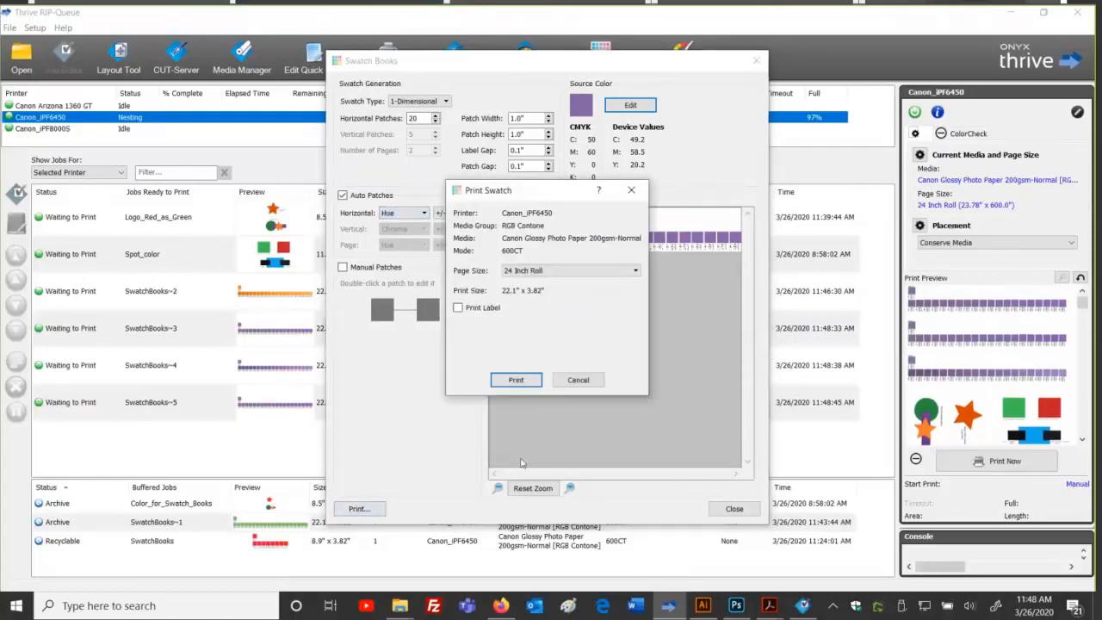
left_click(516, 380)
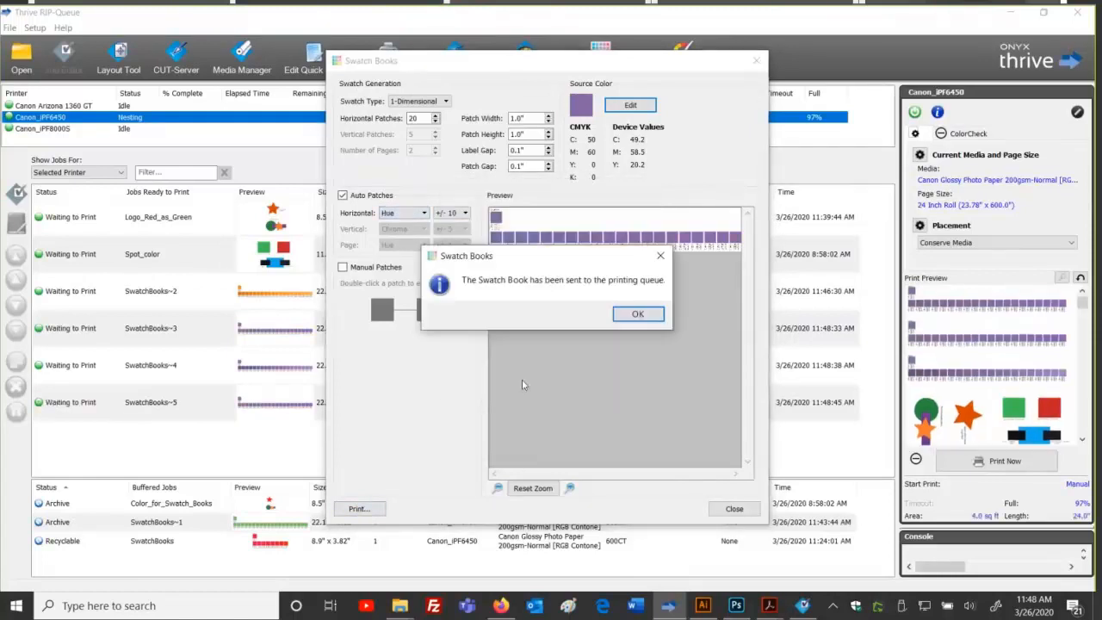
left_click(615, 319)
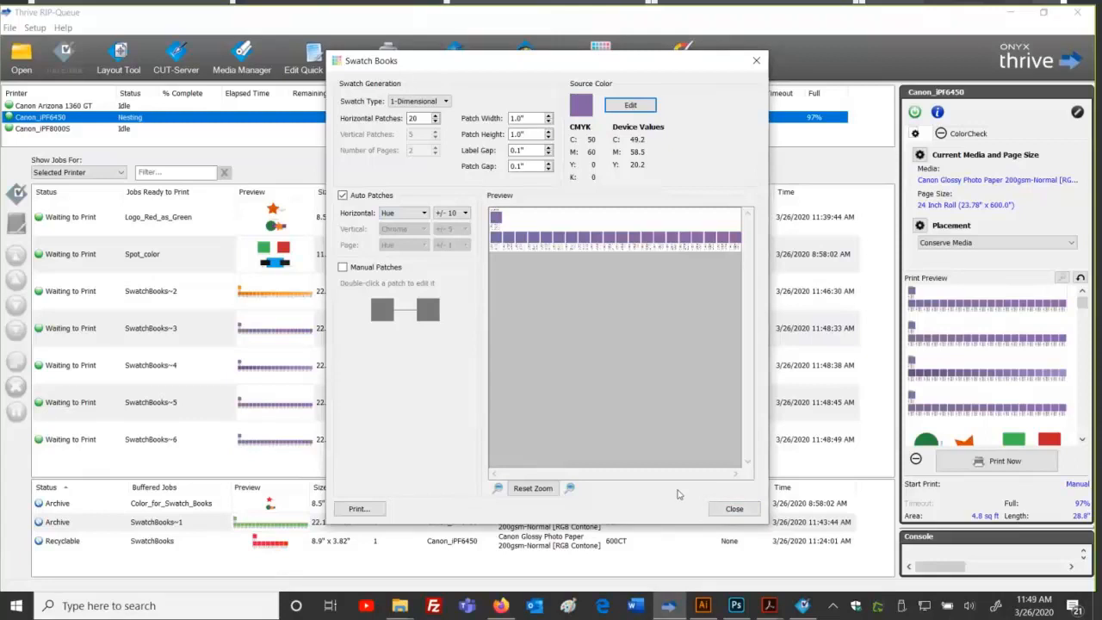
Step: Set the purple swatch book to 8 horizontal patches varying by lightness
double_click(414, 119)
left_click_drag(416, 119, 394, 118)
type("8")
key("Tab")
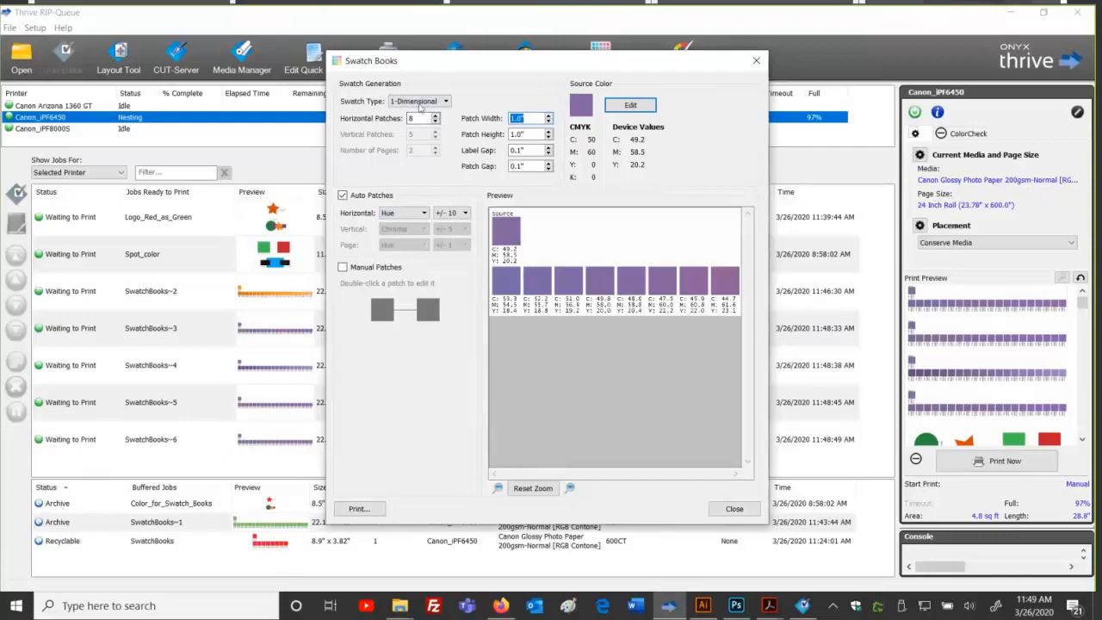
left_click(422, 213)
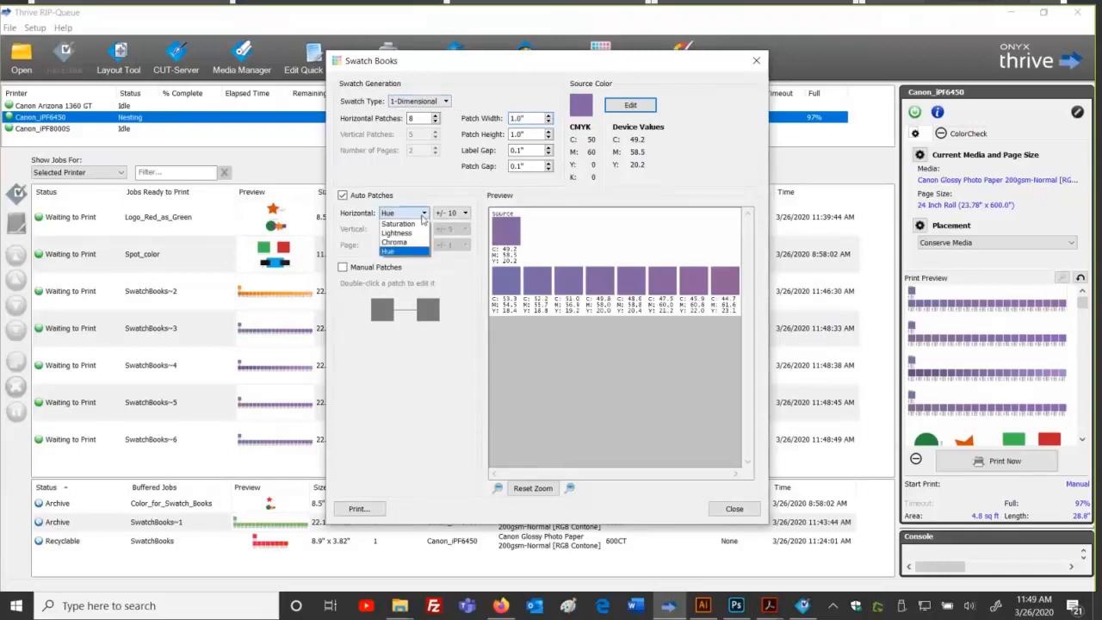
left_click(403, 232)
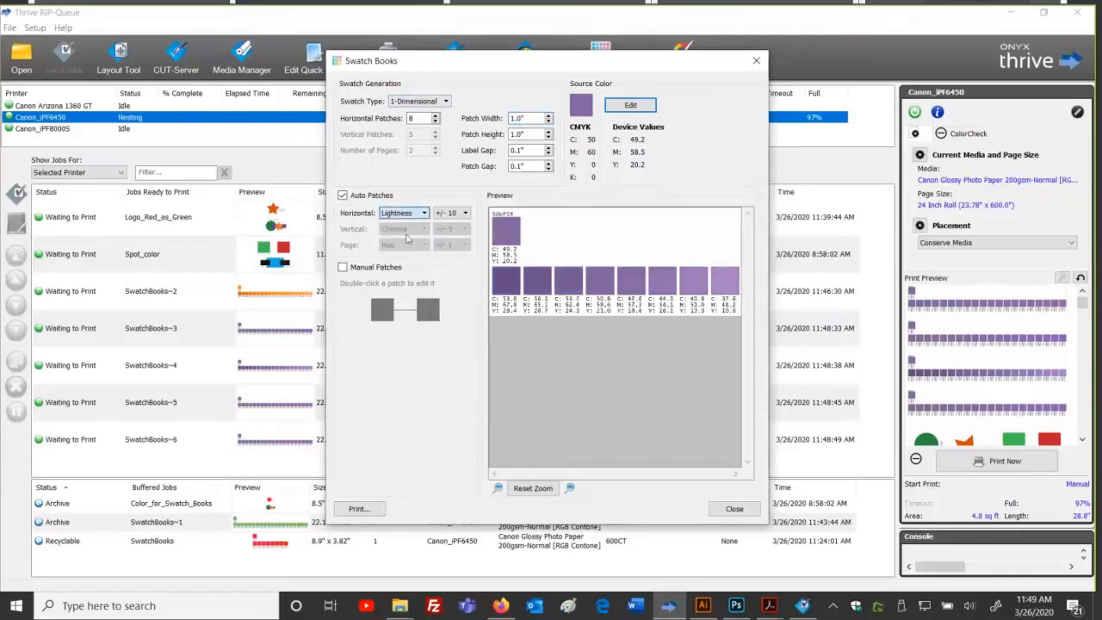
left_click(446, 101)
Step: Switch to a two-dimensional grid with Hue varying across the horizontal axis
left_click(438, 124)
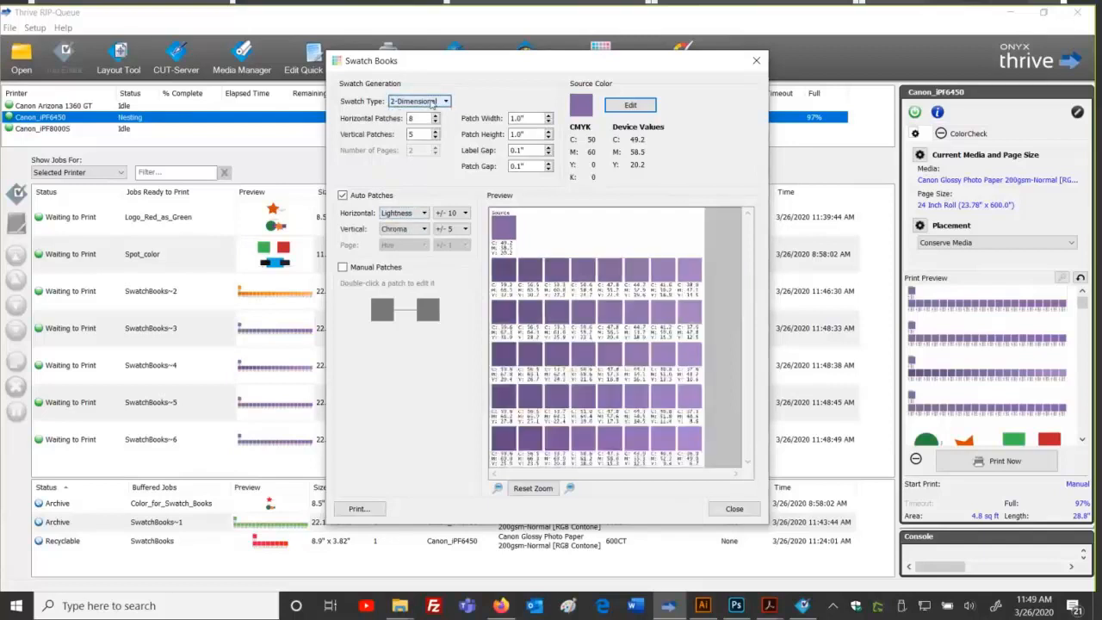
left_click(413, 213)
left_click(415, 214)
left_click(417, 213)
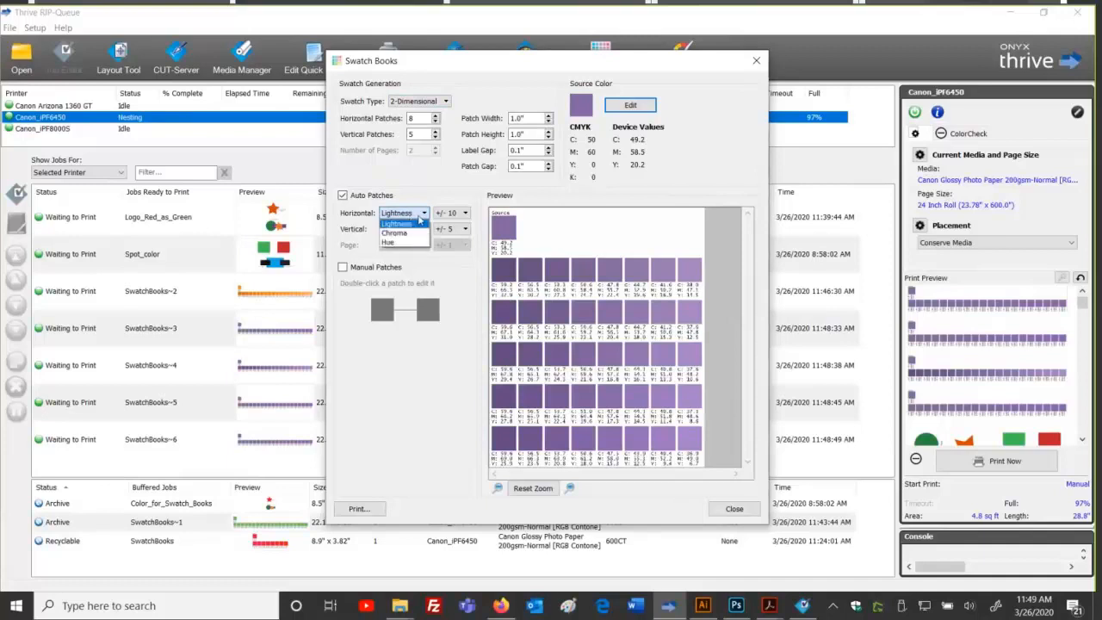
left_click(420, 220)
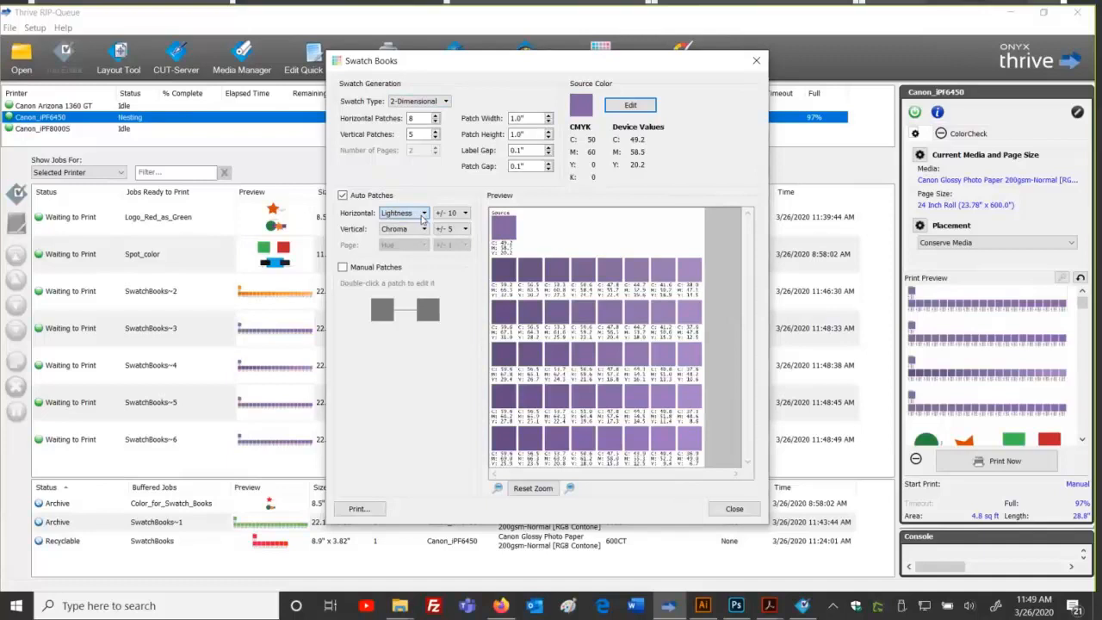
left_click(423, 219)
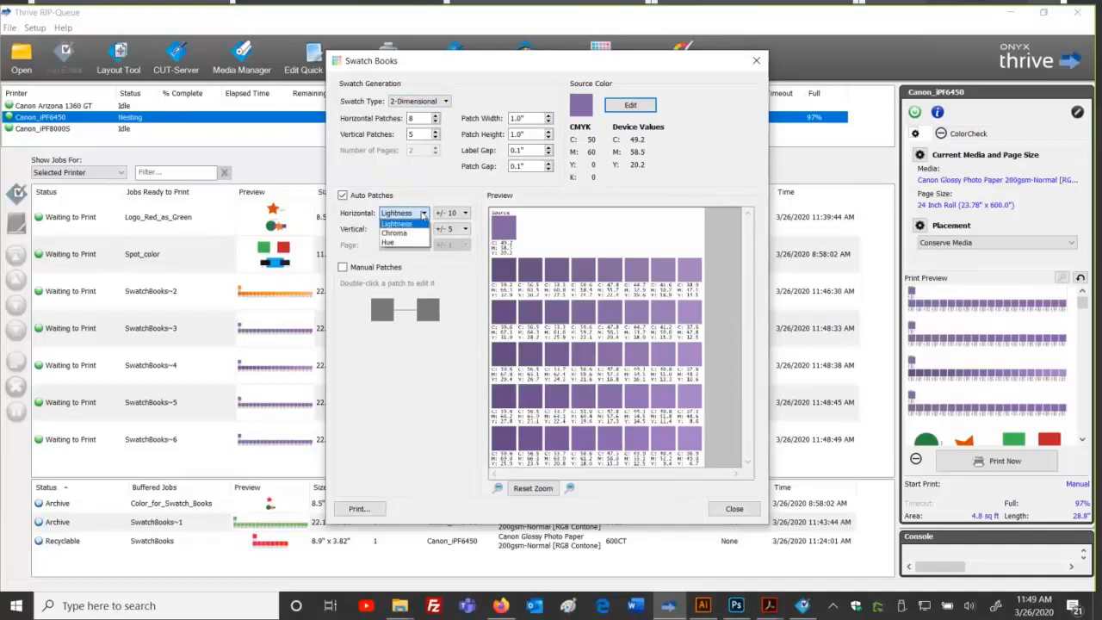
left_click(421, 222)
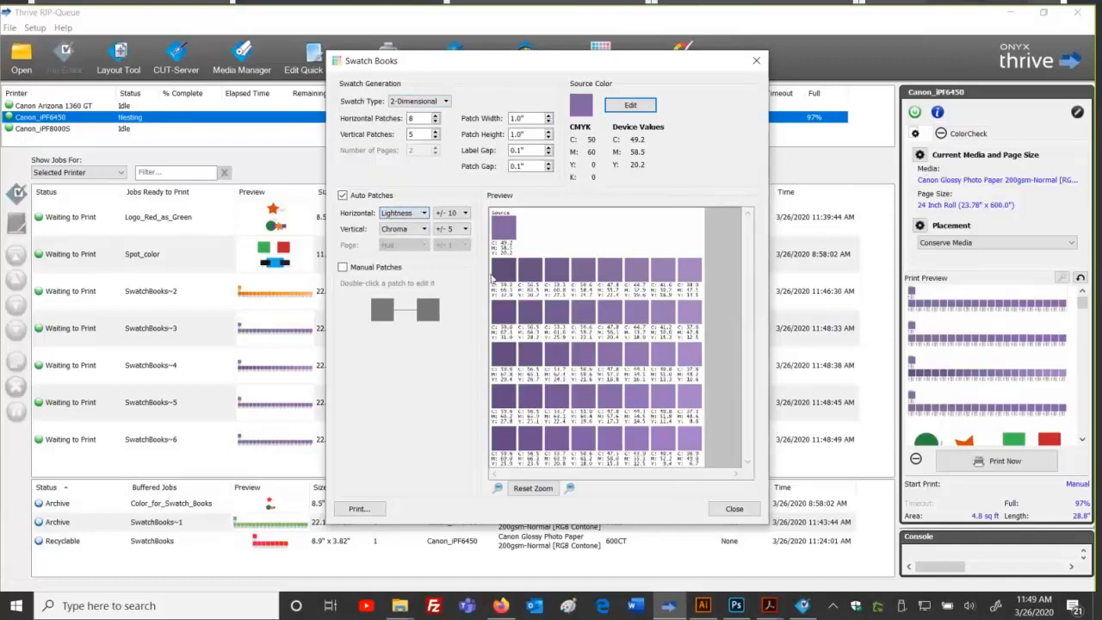
left_click(410, 230)
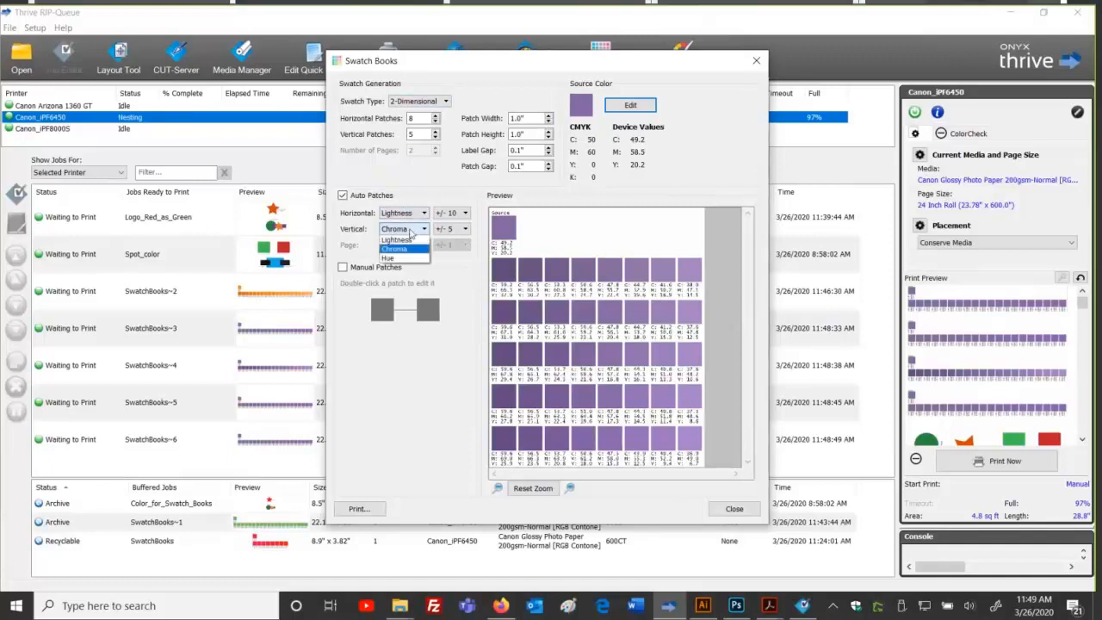
left_click(410, 231)
left_click(415, 215)
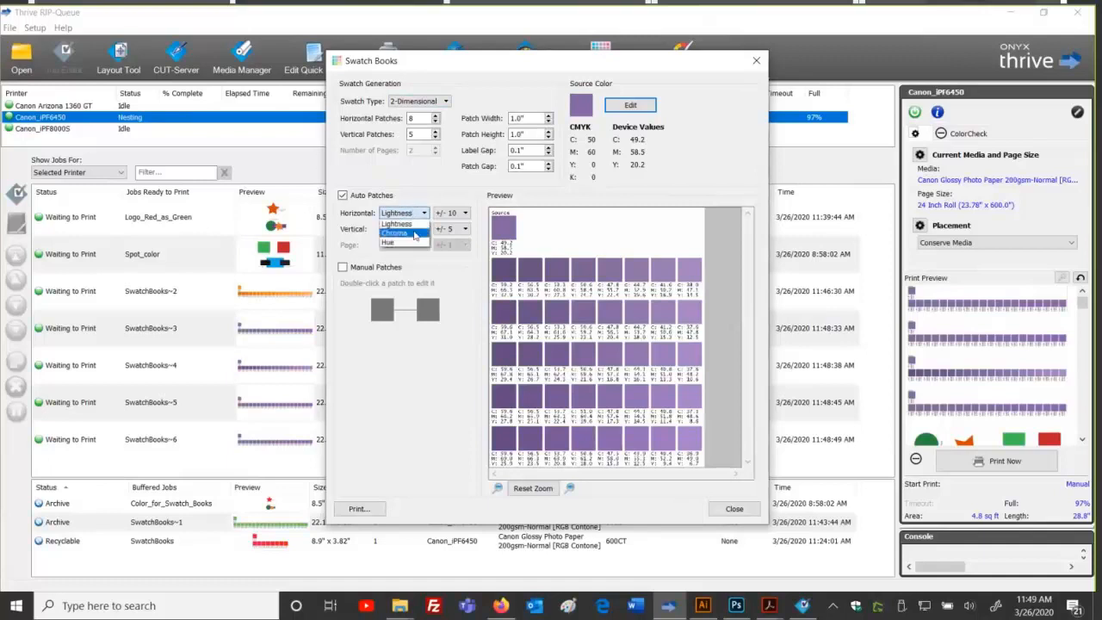
left_click(414, 244)
Step: Keep Chroma on the vertical axis and widen its range to +/- 10
left_click(414, 229)
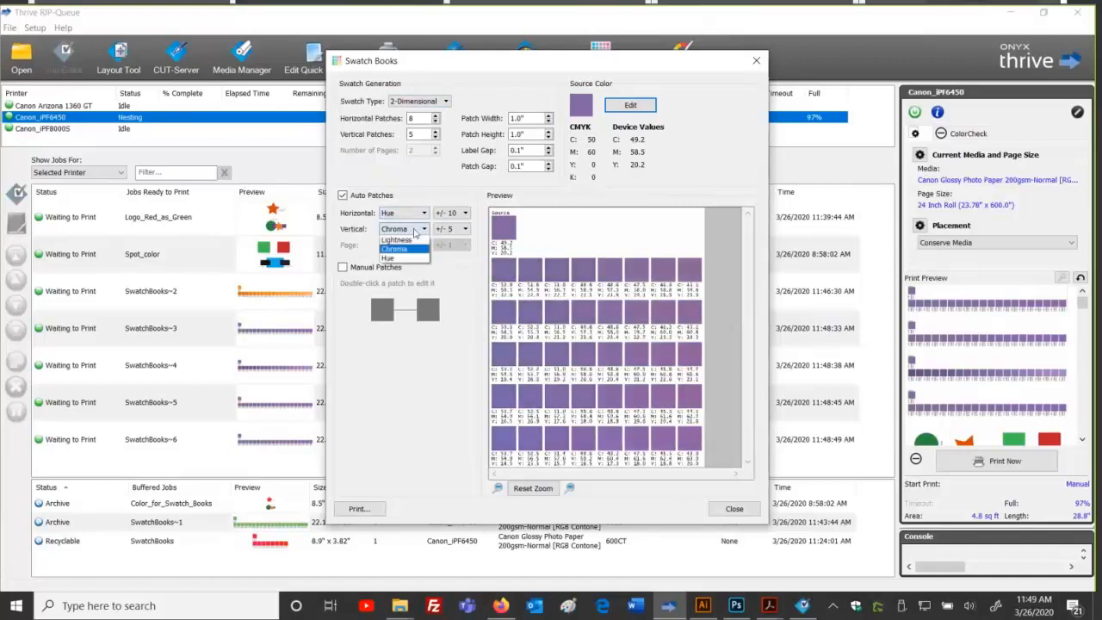
left_click(416, 258)
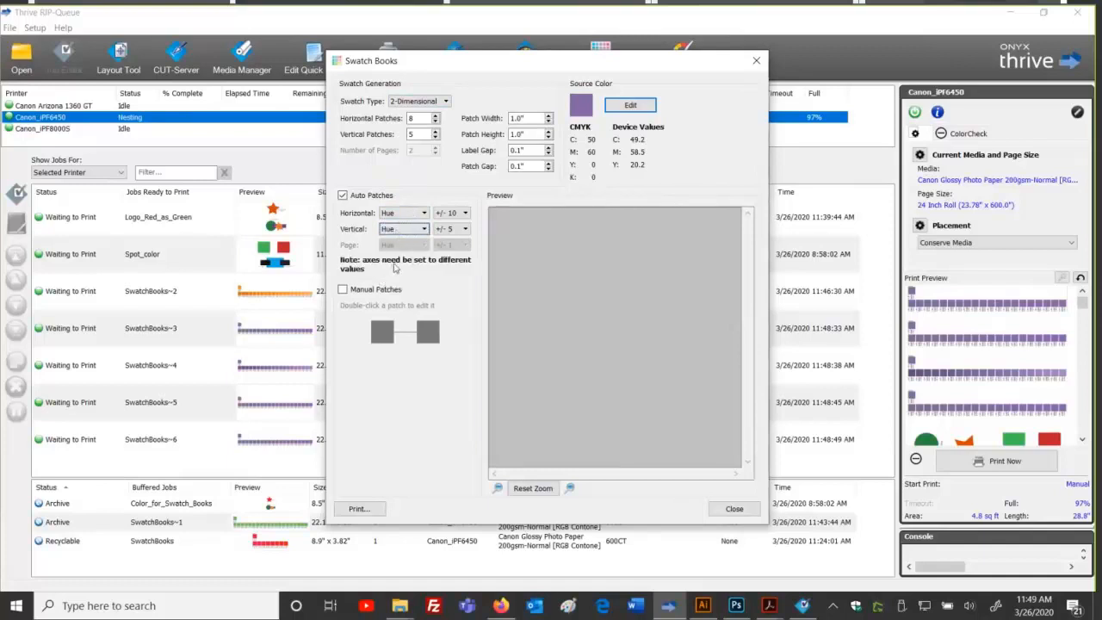
left_click(425, 229)
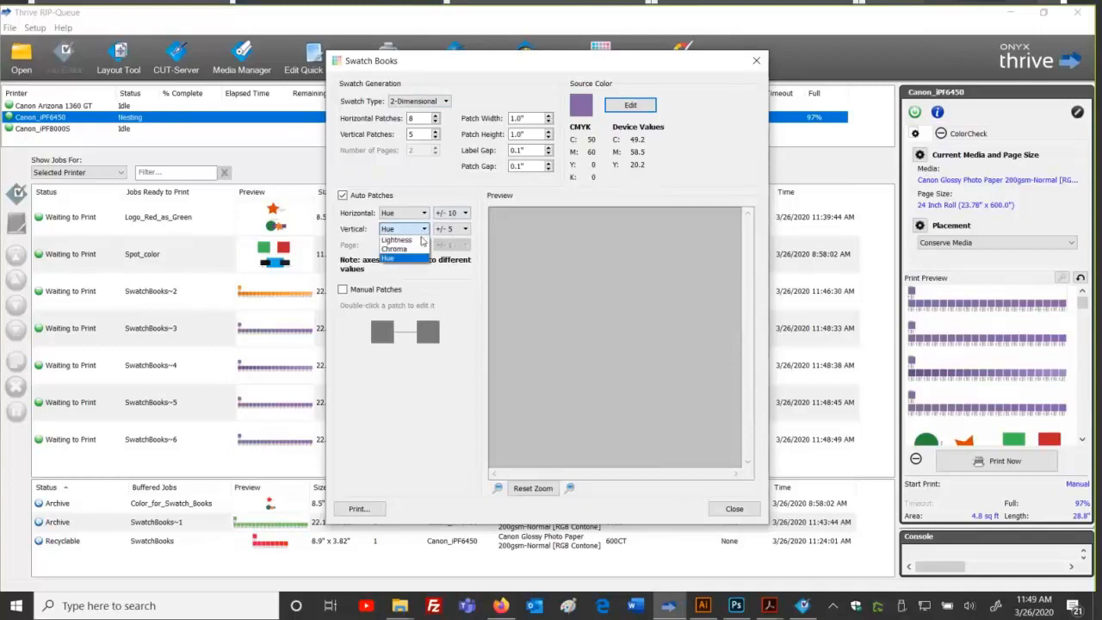
left_click(420, 249)
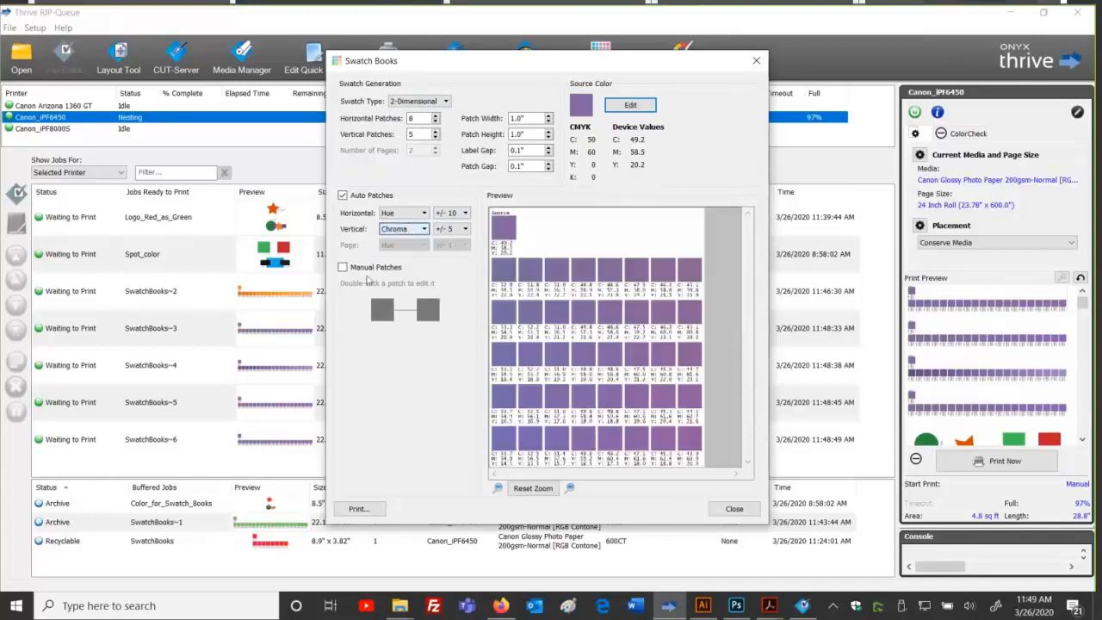
left_click(452, 229)
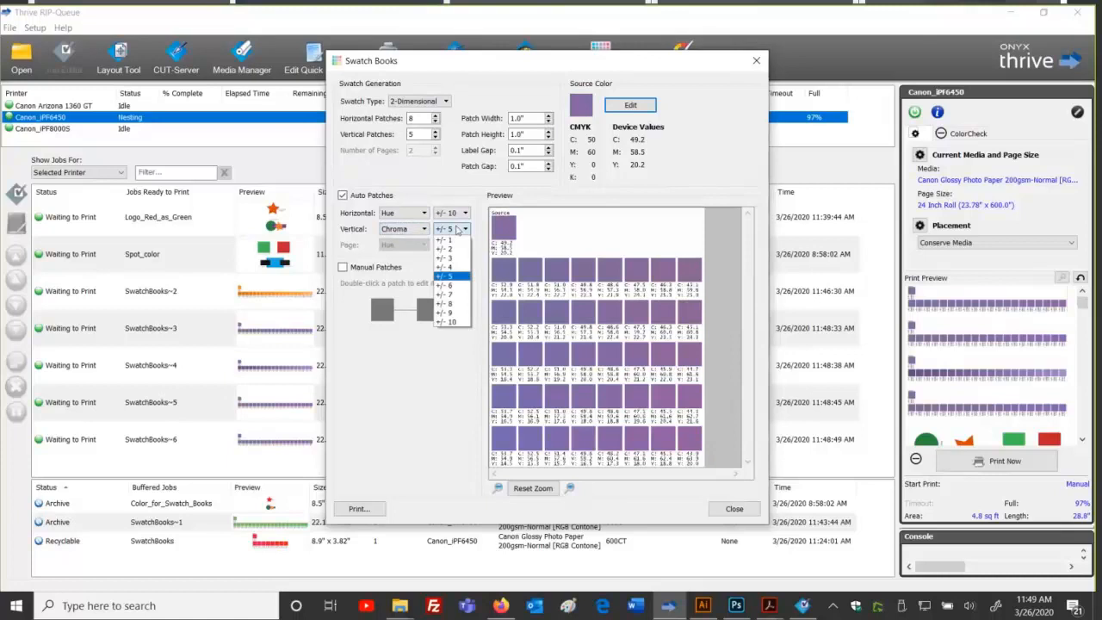
left_click(448, 322)
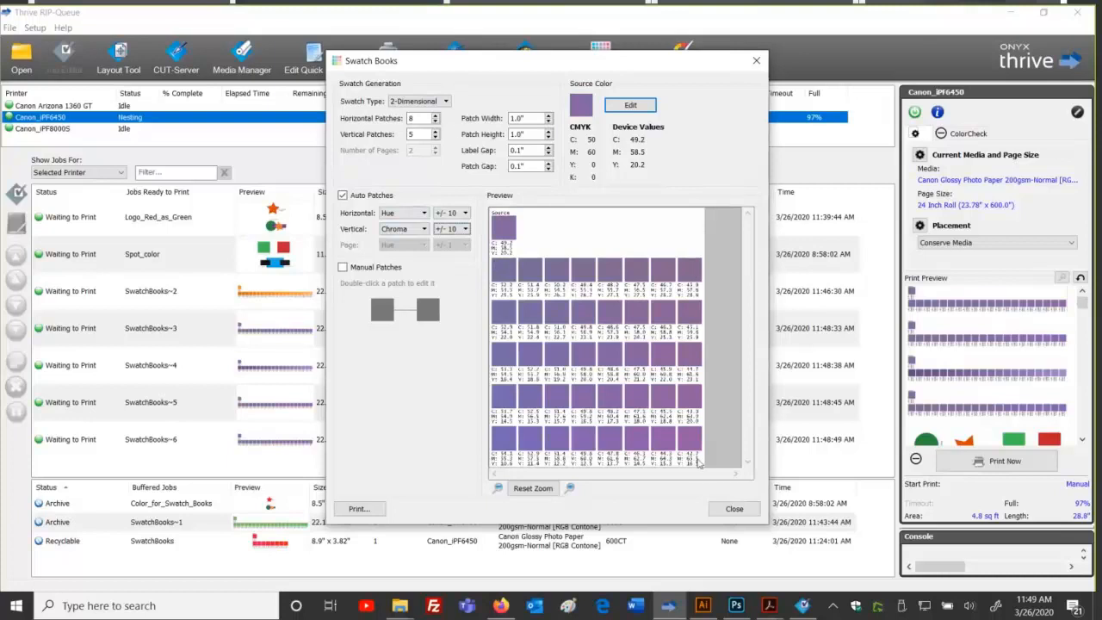
left_click(422, 101)
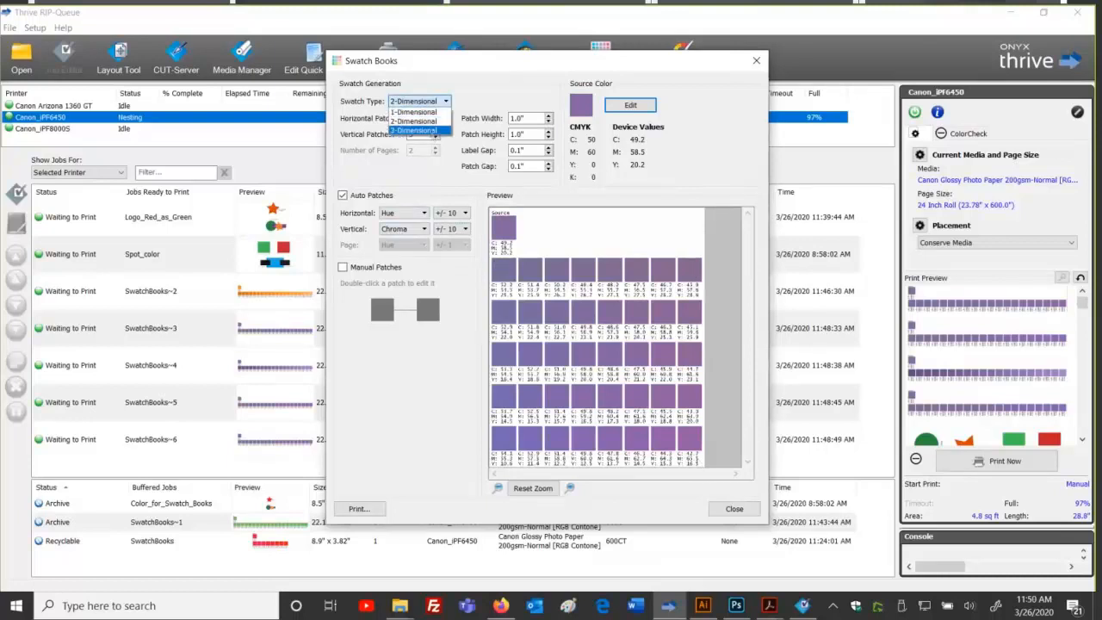
Step: Make the swatch book 3-Dimensional, with its pages varying by Lightness
left_click(432, 132)
left_click(423, 245)
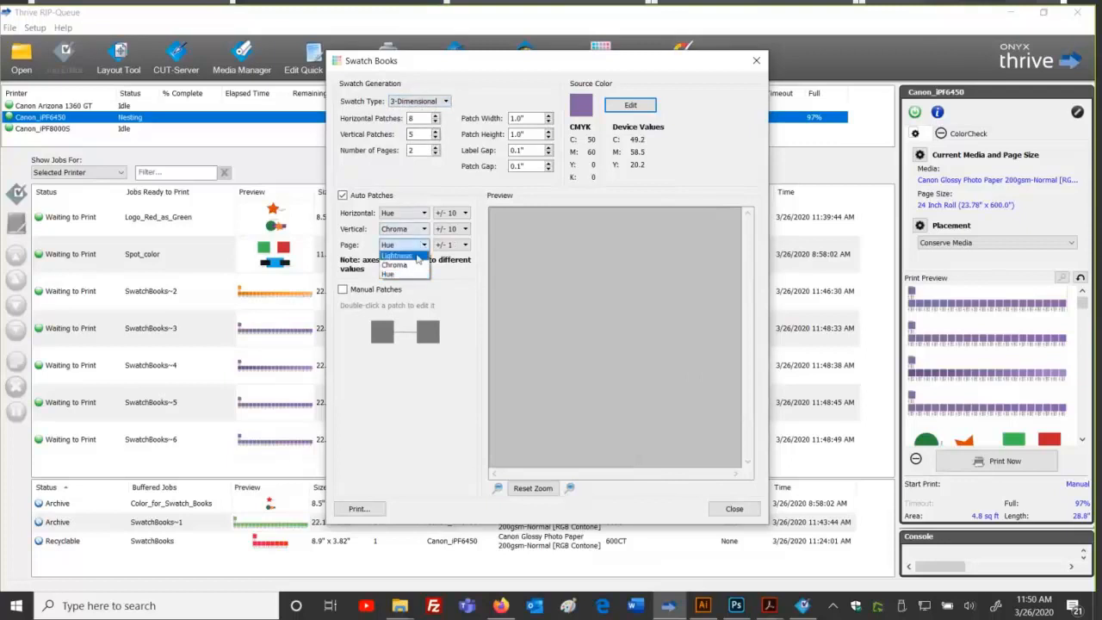
left_click(397, 256)
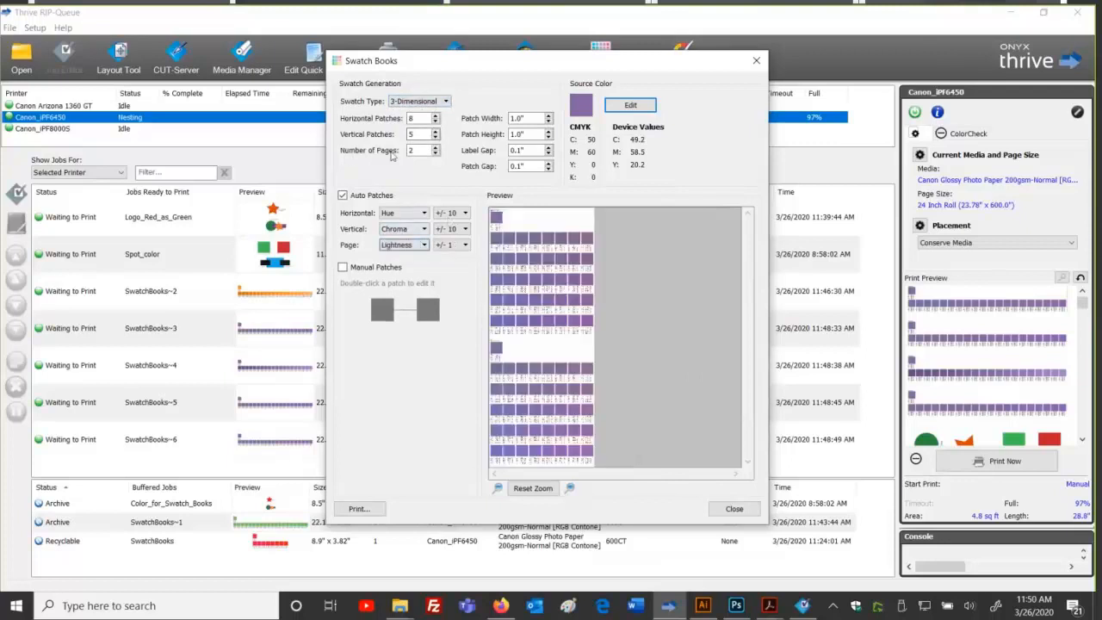
Step: Toggle Number of Pages from 2 to 1 and back to 2, then switch to 1-Dimensional
left_click(435, 154)
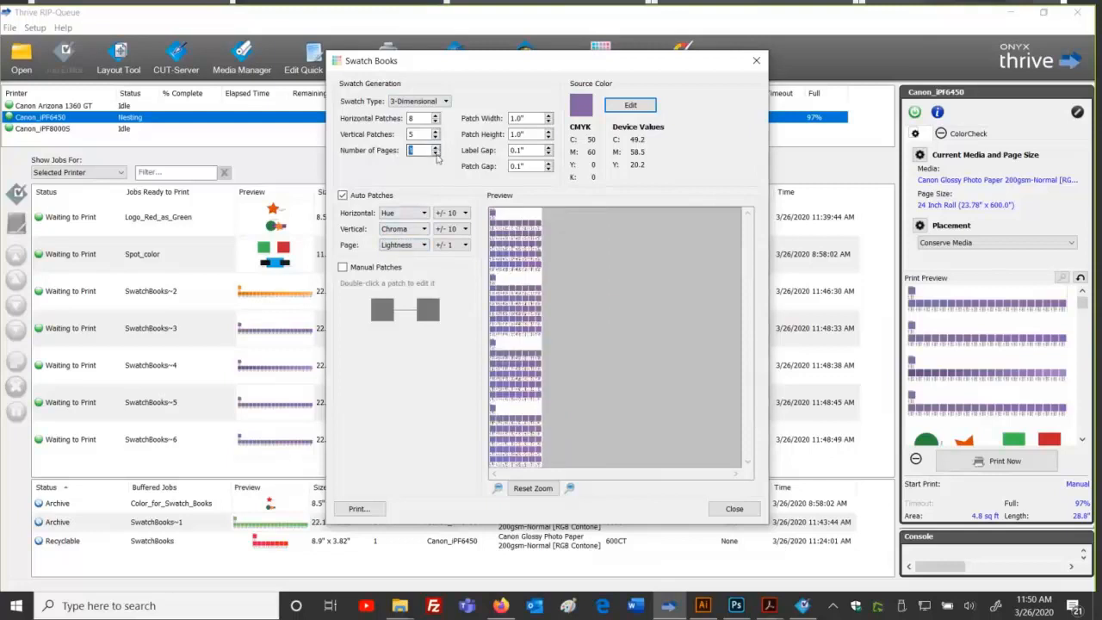
left_click(436, 147)
left_click(422, 103)
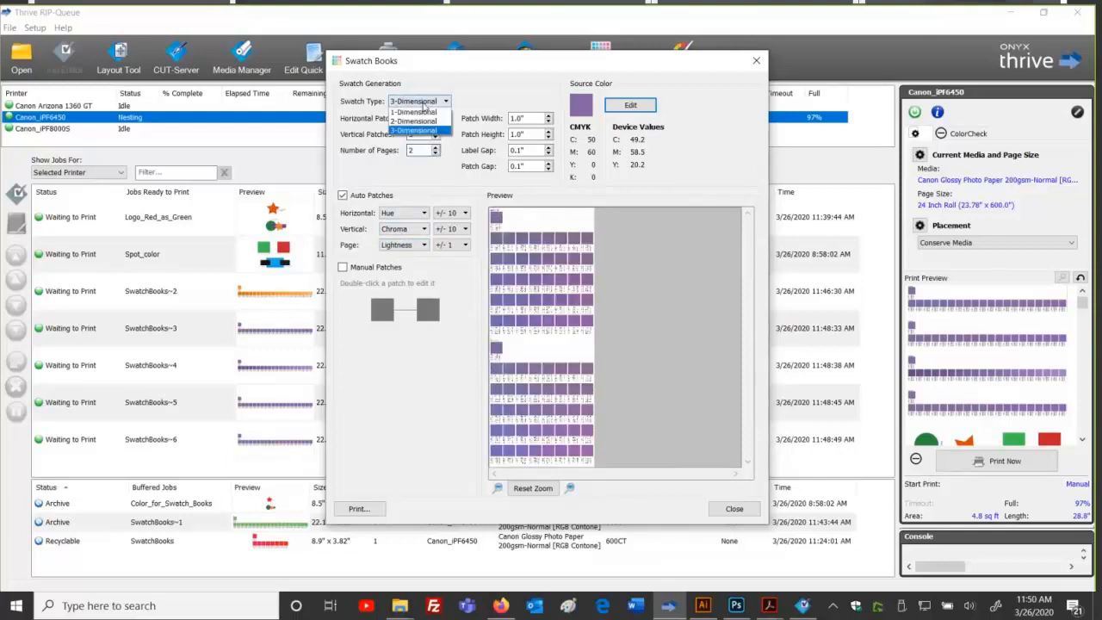
left_click(446, 112)
Step: Briefly try 2-Dimensional, return to a 1-Dimensional row, and turn on Manual Patches
left_click(445, 102)
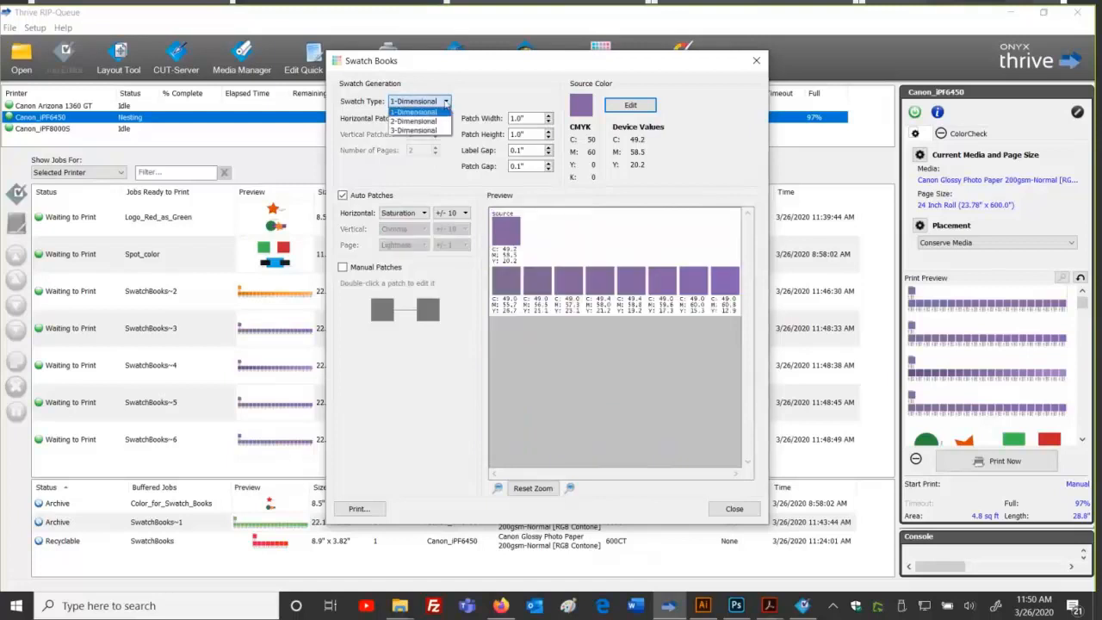
left_click(444, 122)
left_click(445, 102)
left_click(444, 112)
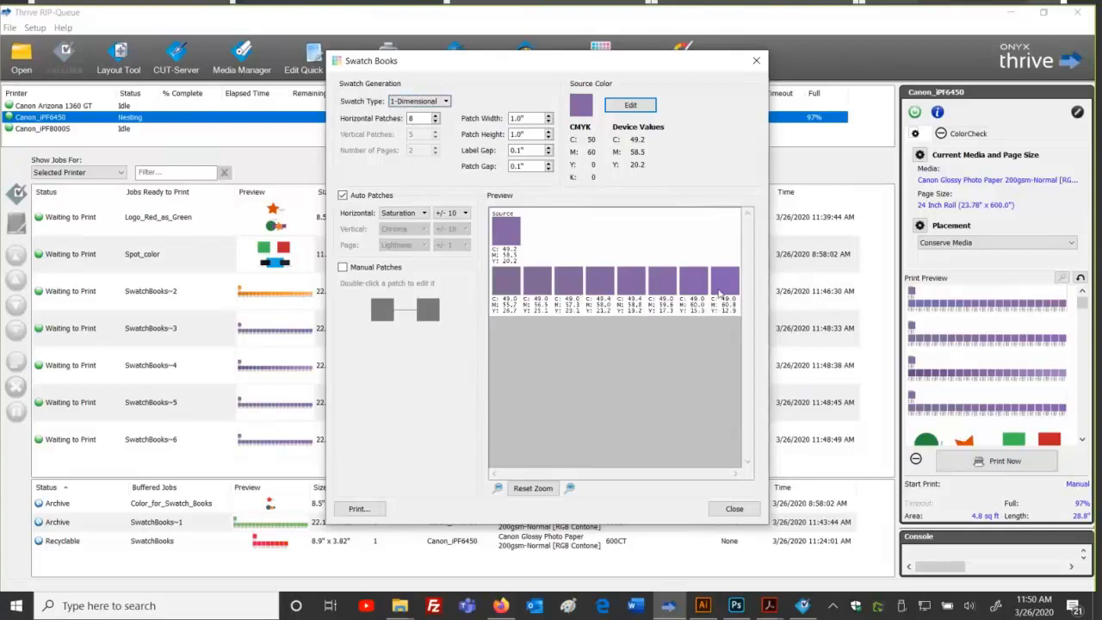
left_click(347, 268)
Step: Check both end patches, then set the first patch to Cyan 52, Magenta 48
left_click(379, 308)
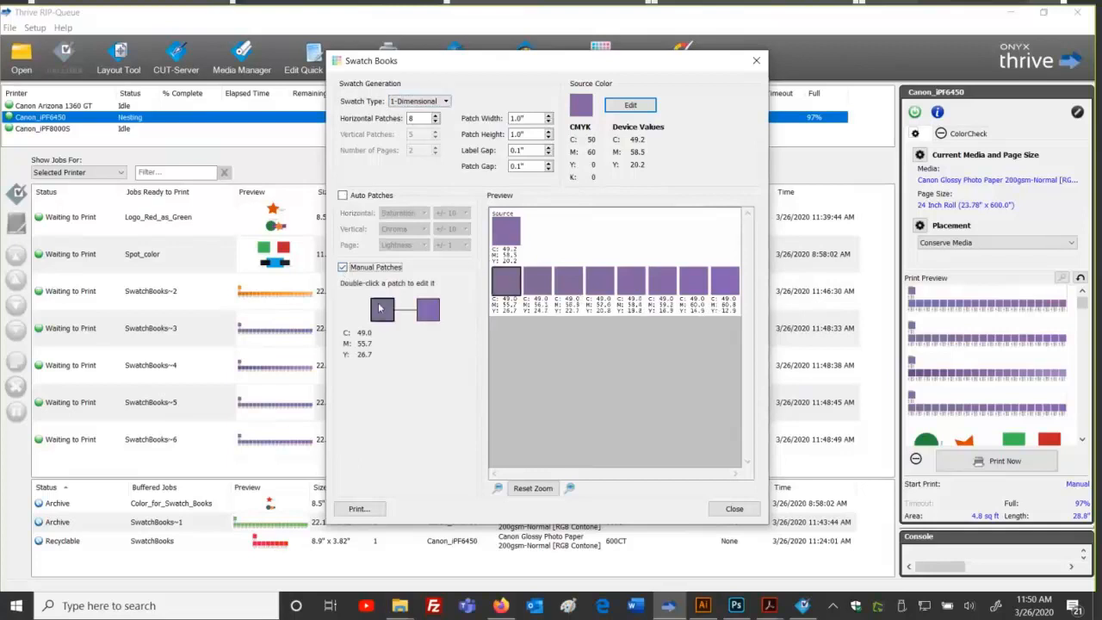
left_click(425, 314)
double_click(386, 313)
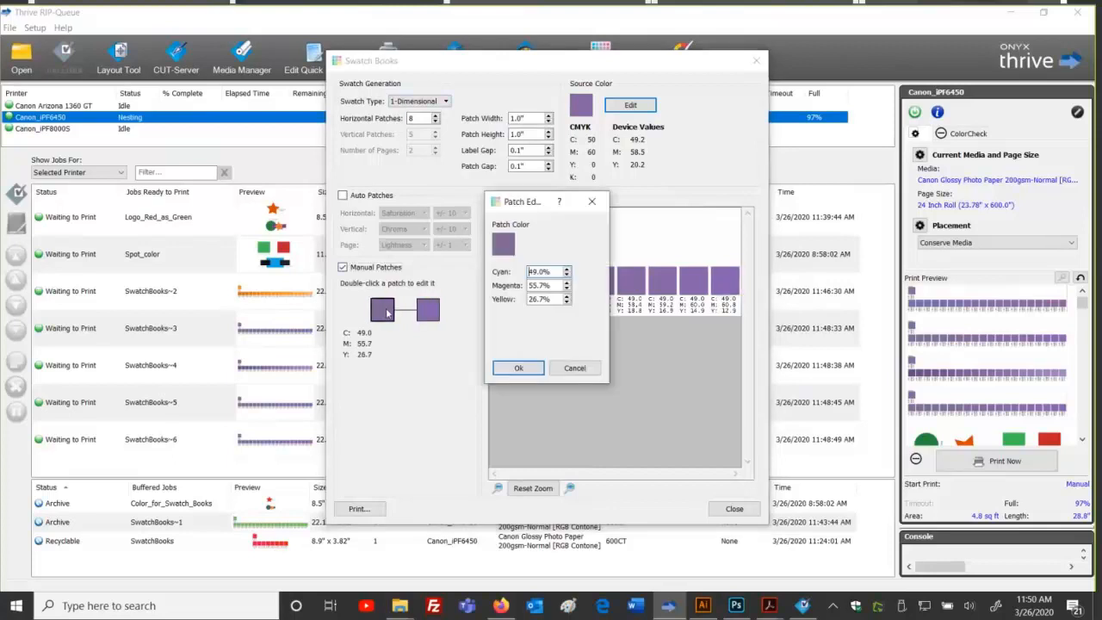
left_click_drag(550, 271, 519, 267)
type("52")
key("Tab")
type("48")
key("Tab")
left_click(518, 368)
Step: Set the last patch to Cyan 62, Magenta 59, Yellow 22
left_click(428, 309)
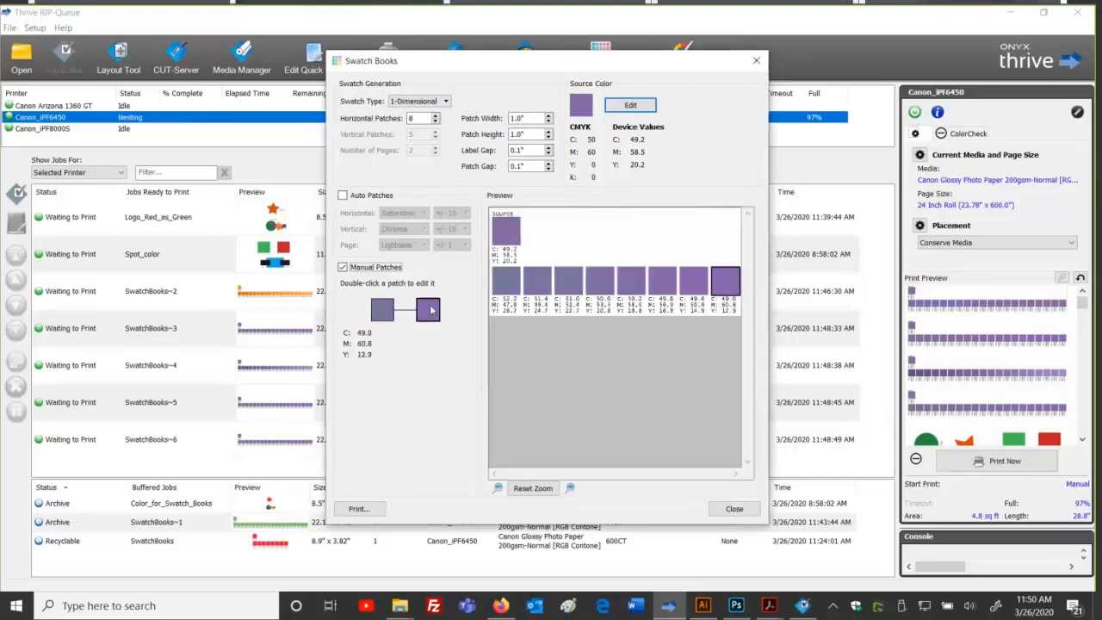
double_click(429, 310)
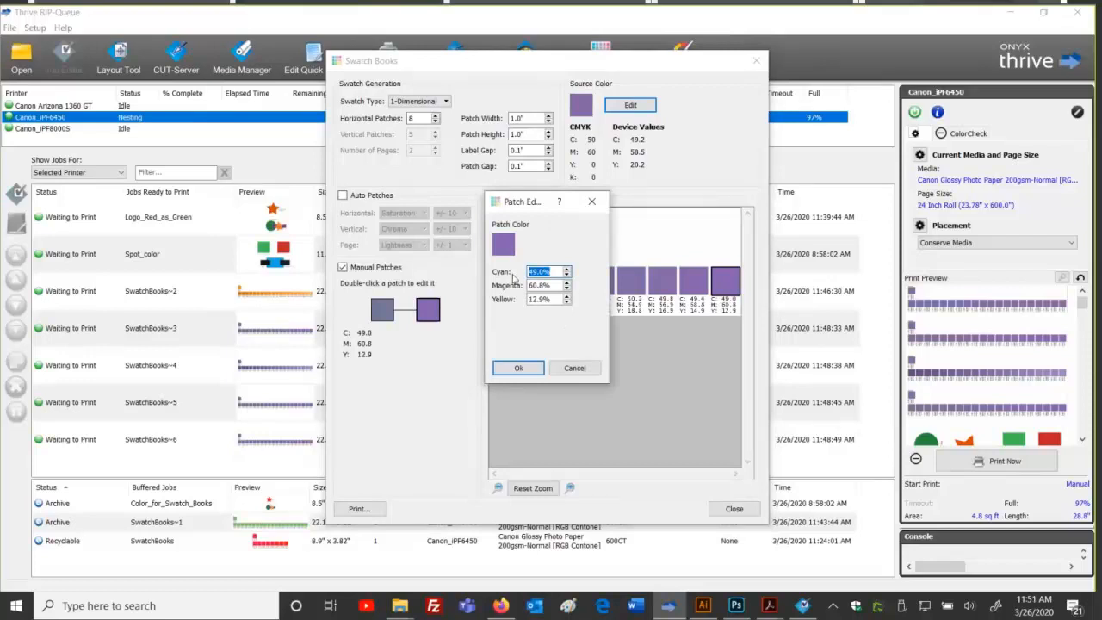
type("6")
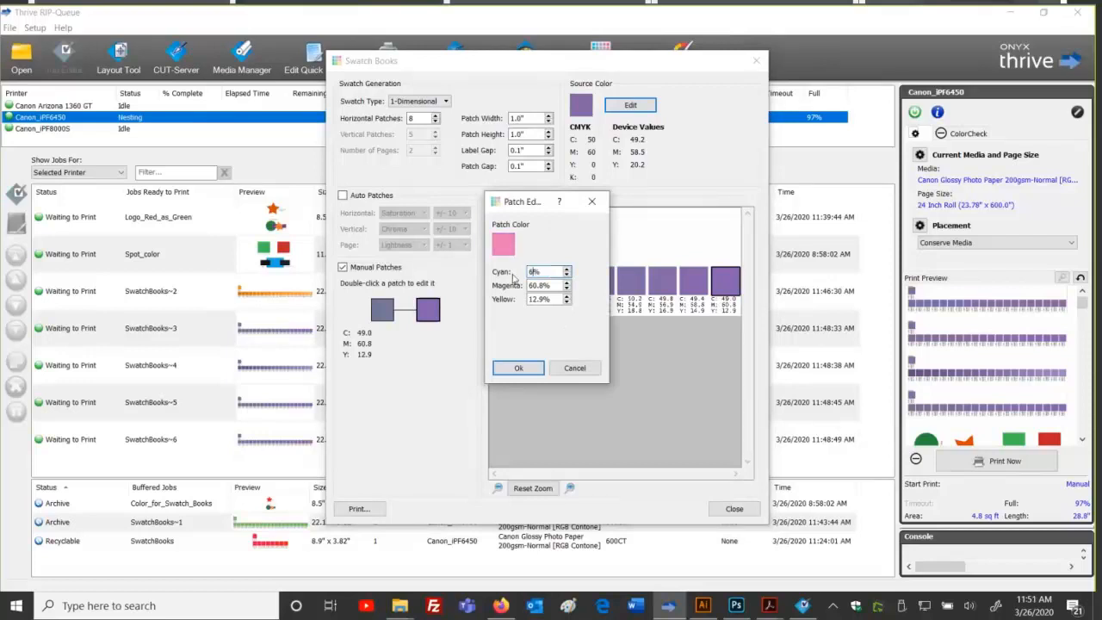
type("2")
key("Tab")
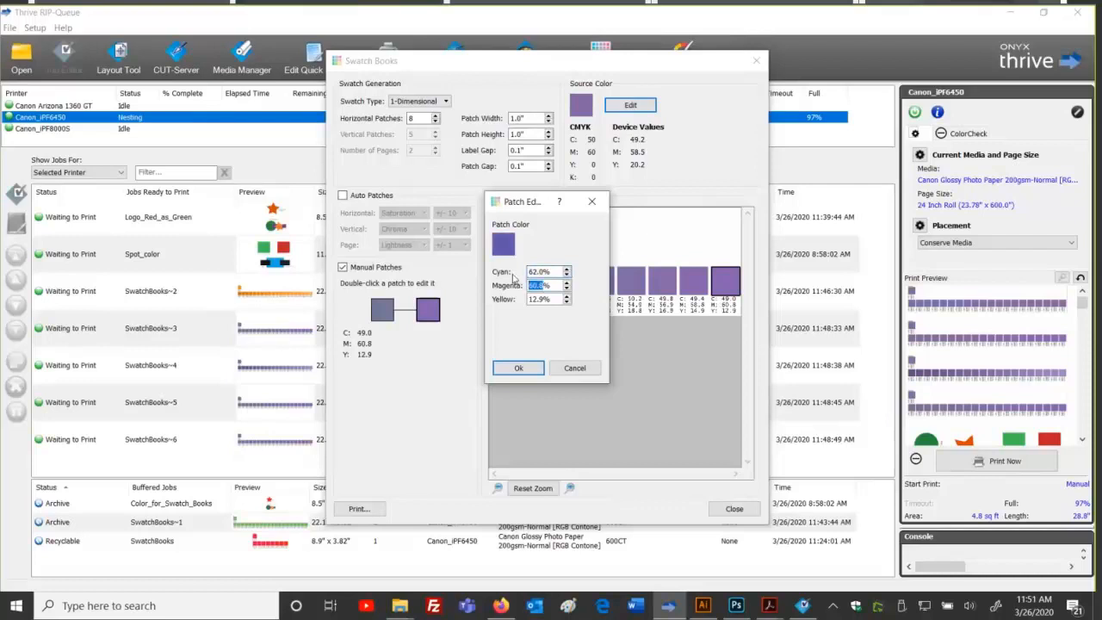
type("59")
key("Tab")
type("22")
left_click(514, 368)
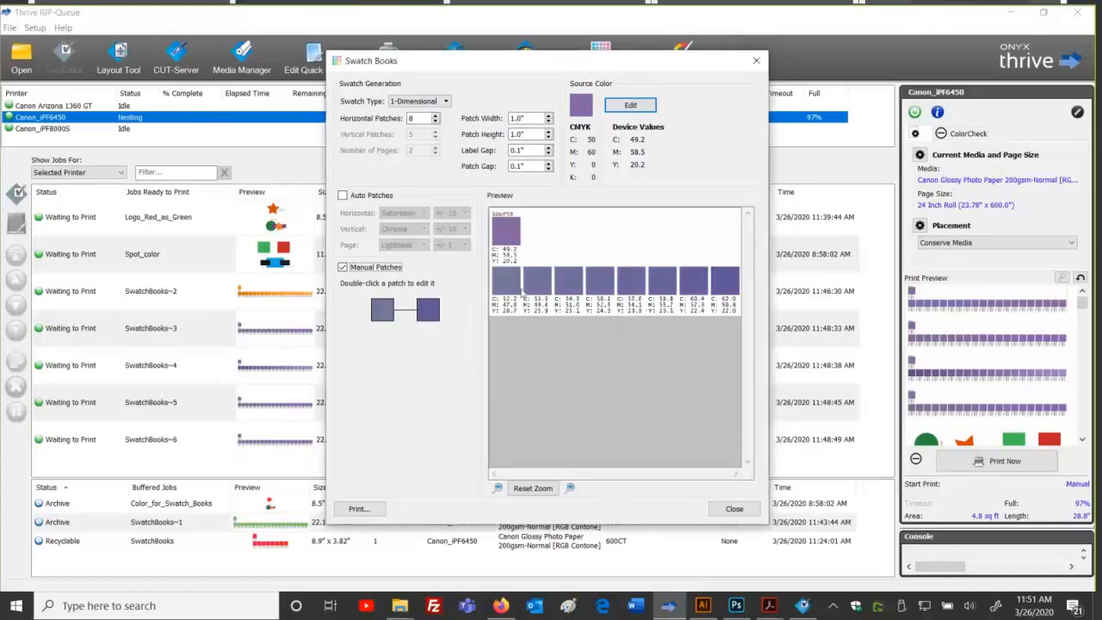
Step: Cycle the swatch type through 2-Dimensional and 3-Dimensional, then back to 1-Dimensional
left_click(418, 102)
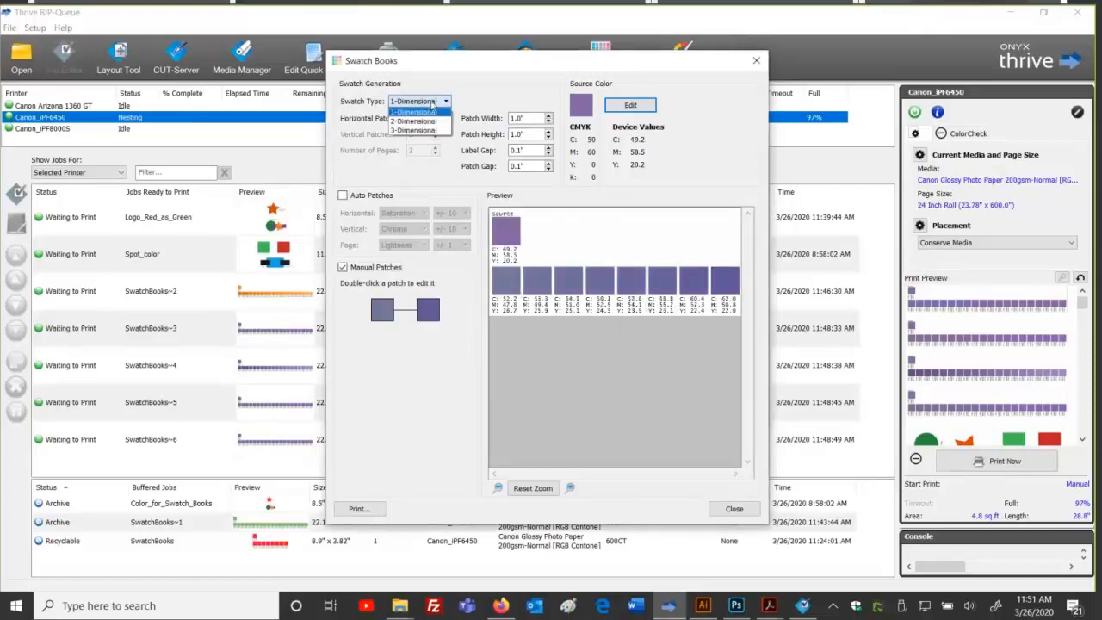
left_click(430, 120)
mouse_move(385, 360)
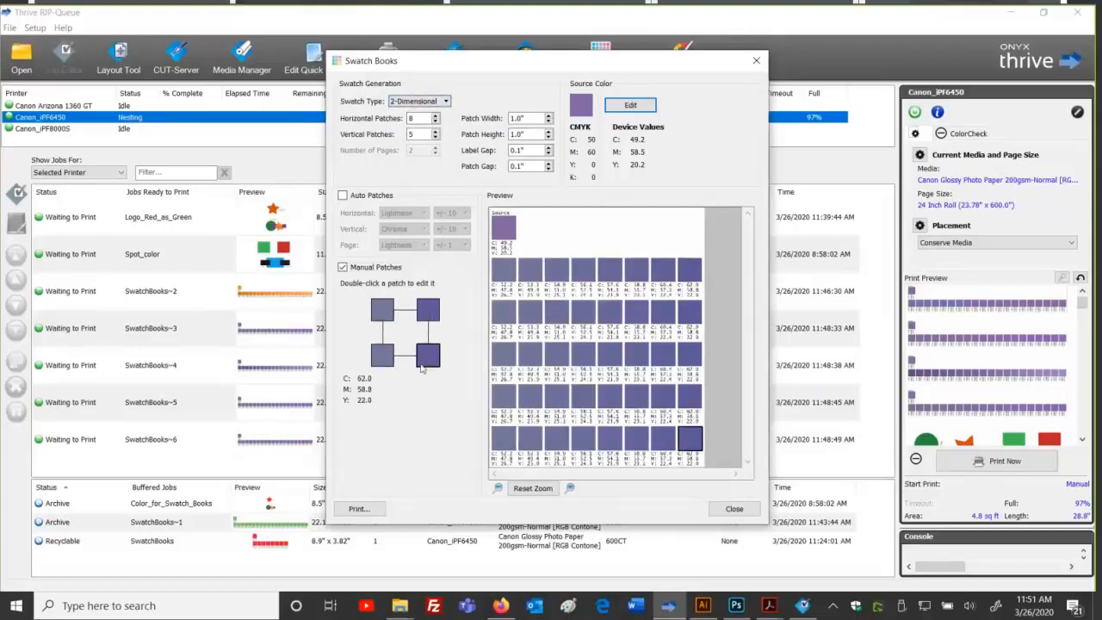
left_click(442, 99)
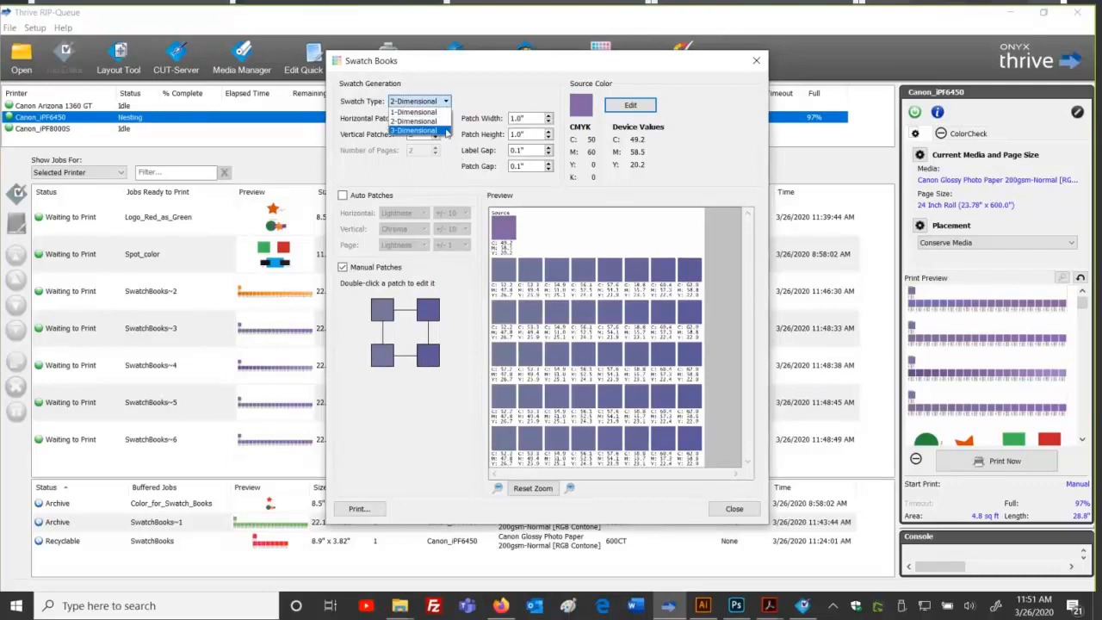
left_click(422, 130)
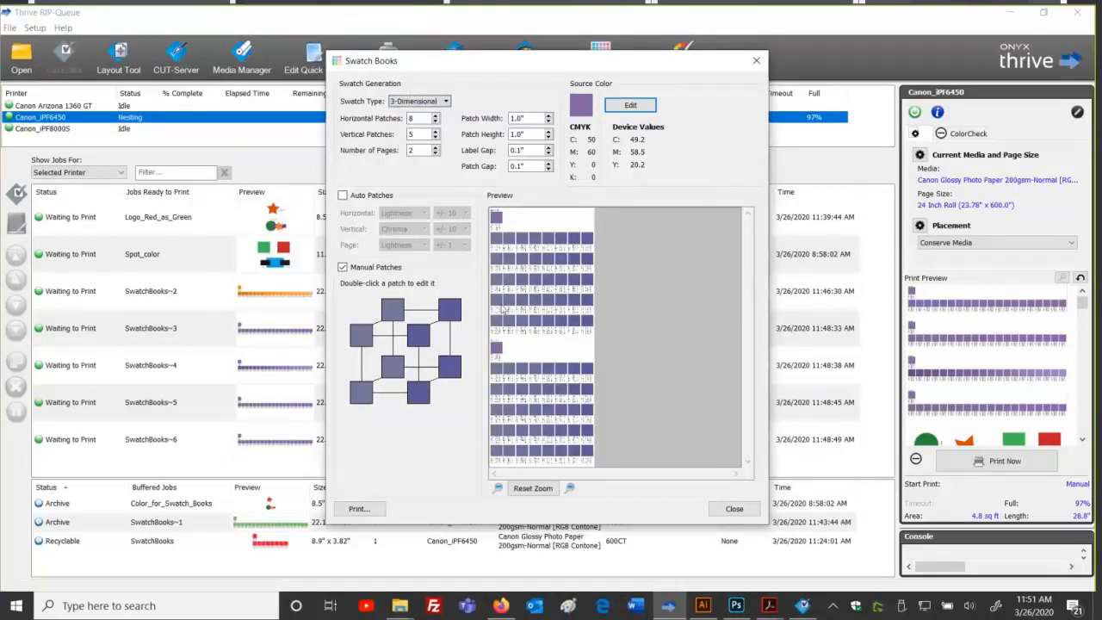
left_click(444, 101)
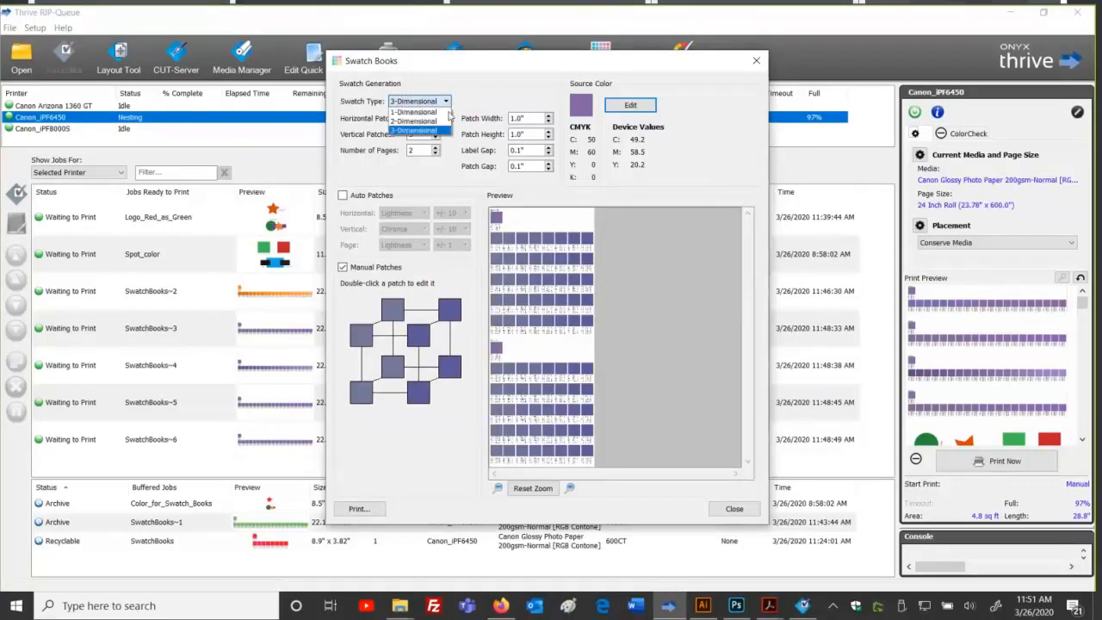
left_click(414, 112)
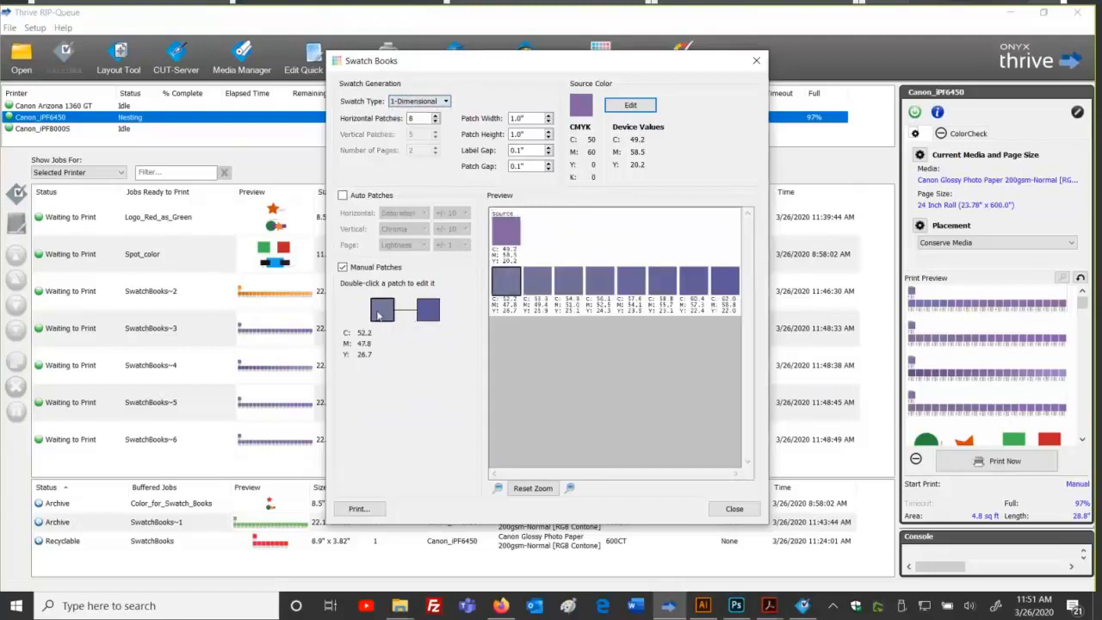
Step: Set the first patch to pure cyan, C 100, M 0
double_click(382, 309)
double_click(538, 271)
type("100")
key("Tab")
type("0")
key("Tab")
type("0")
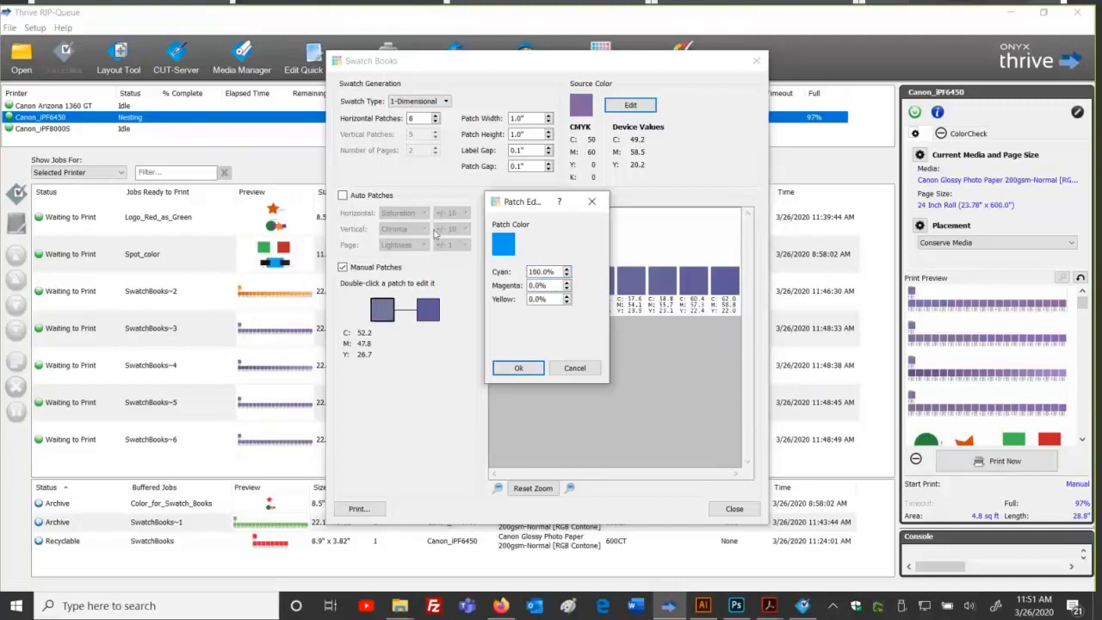
left_click(504, 369)
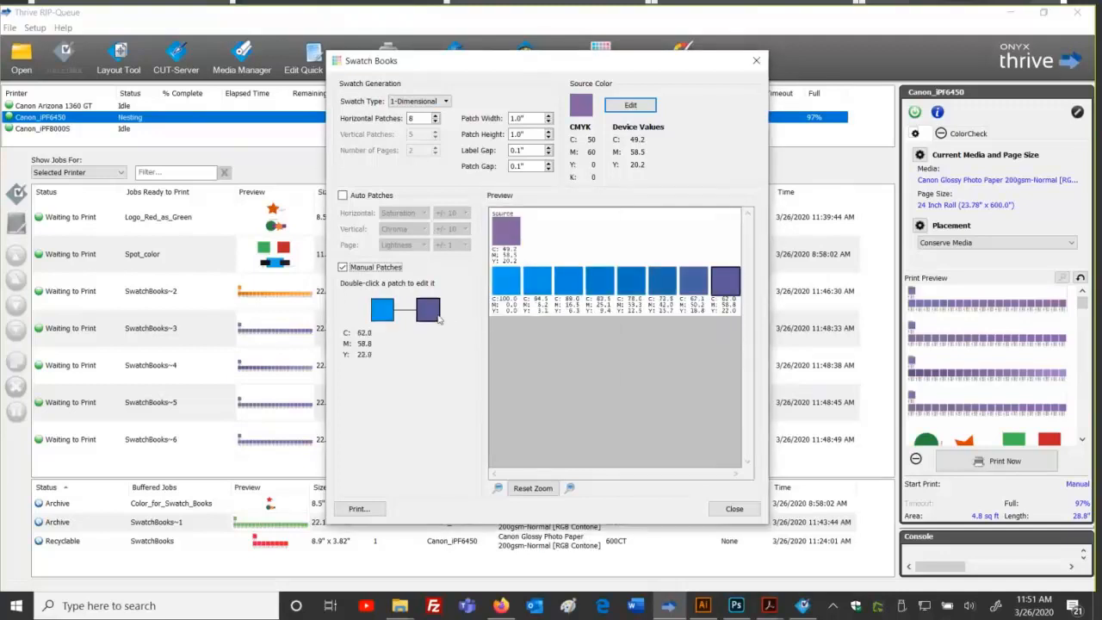
Step: Set the last patch to pure magenta, C 0, M 100, Y 0
double_click(430, 311)
double_click(538, 271)
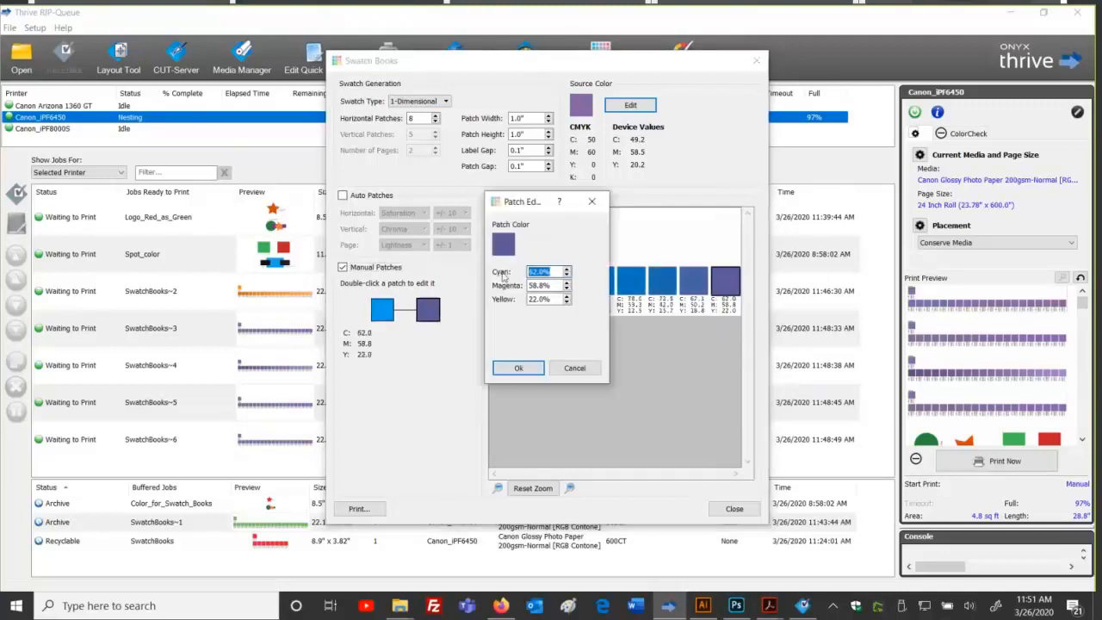
type("0")
key("Tab")
type("100")
key("Tab")
type("0")
left_click(521, 368)
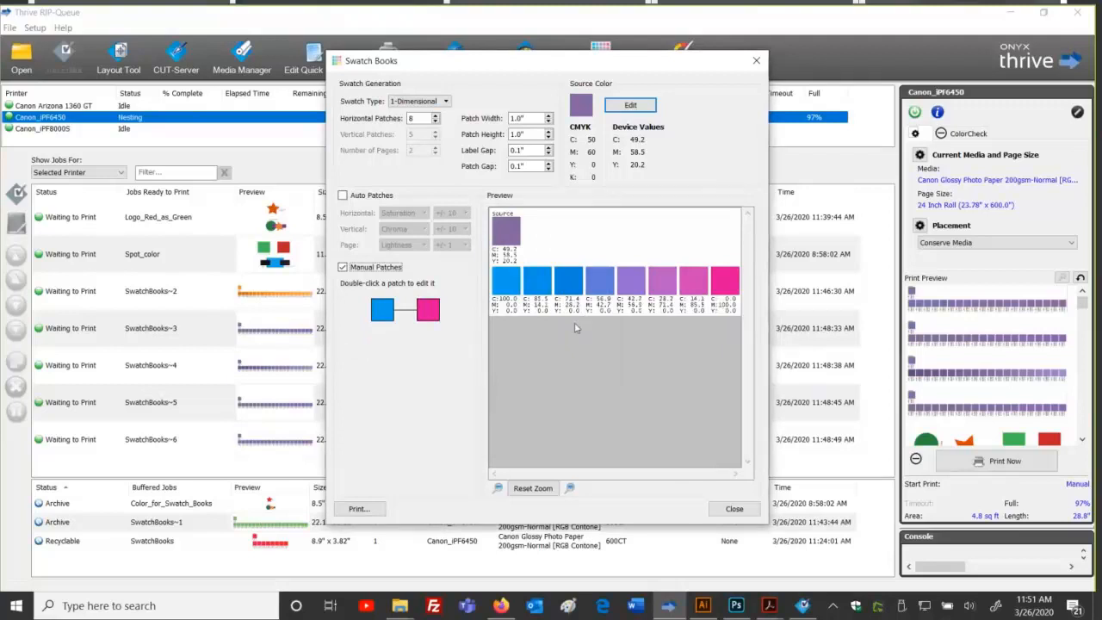
left_click(445, 101)
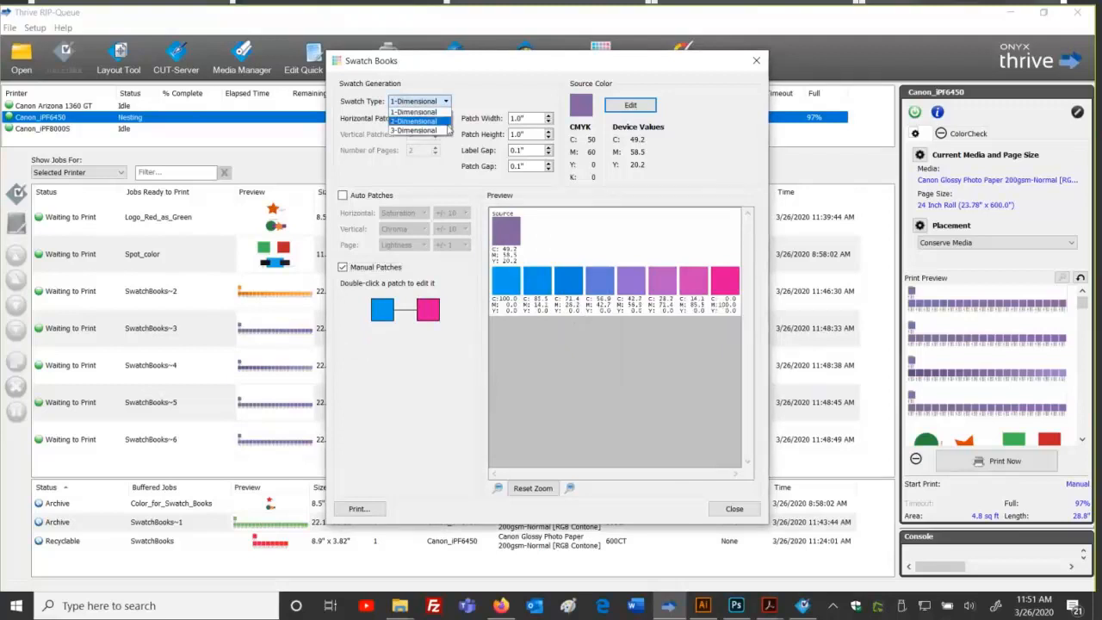
Step: Switch to a 2-Dimensional grid and set the bottom-right corner patch to Magenta 0, Yellow 100
left_click(444, 121)
double_click(426, 355)
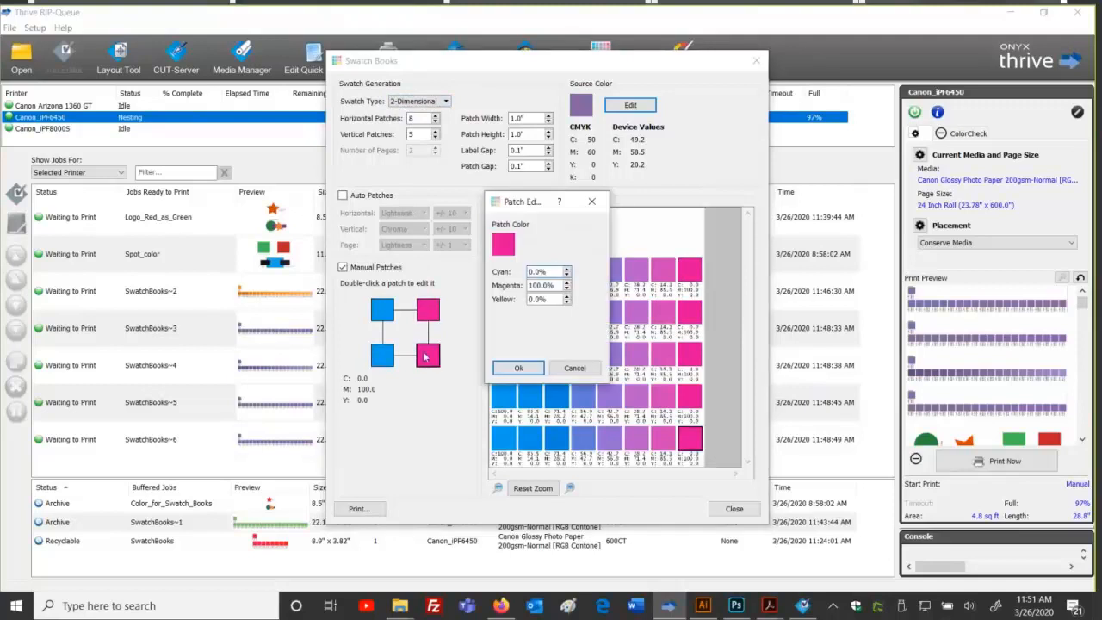
left_click(555, 285)
left_click_drag(555, 285, 508, 287)
type("0")
key("Tab")
type("100")
key("Tab")
left_click(517, 366)
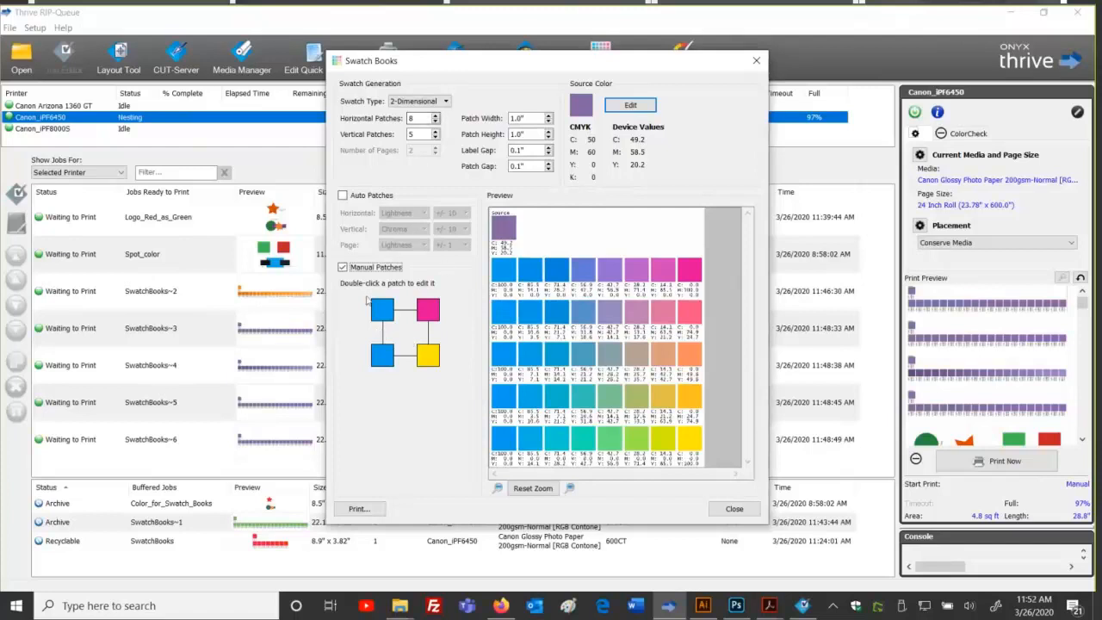
Step: Return to 1-Dimensional and set the starting patch to blue, C 60, M 20
left_click(443, 100)
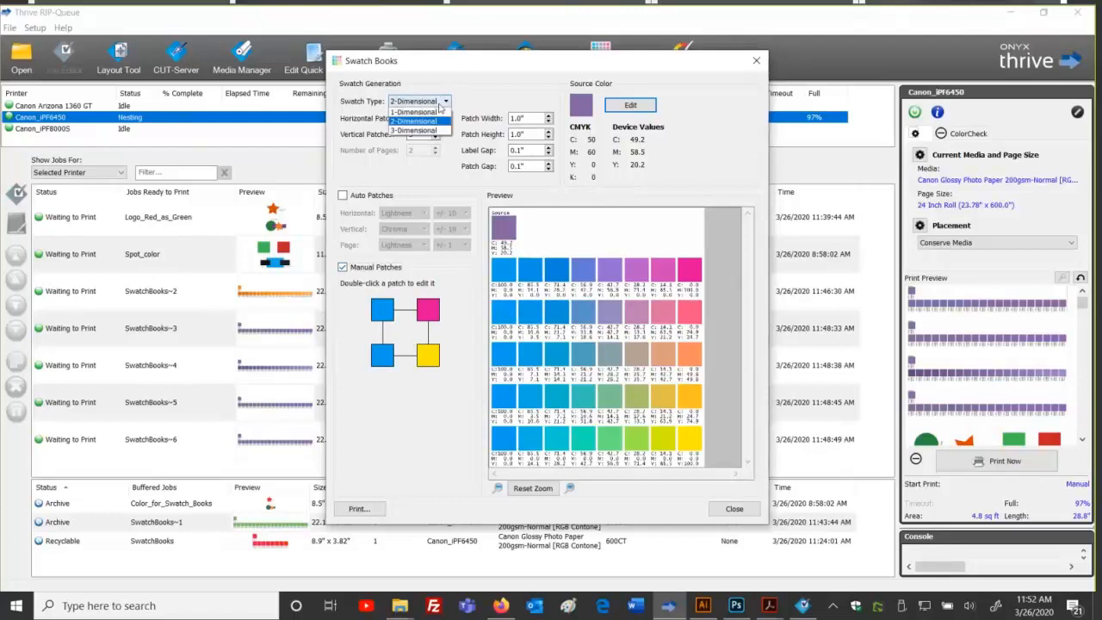
left_click(420, 112)
left_click(382, 313)
double_click(381, 311)
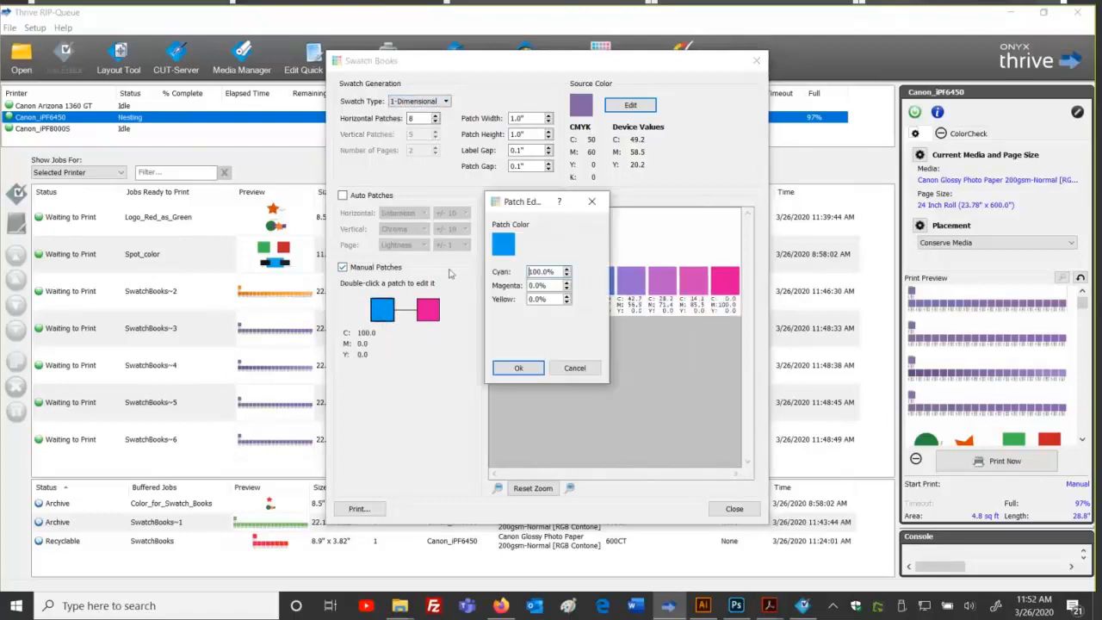
type("60")
key("Tab")
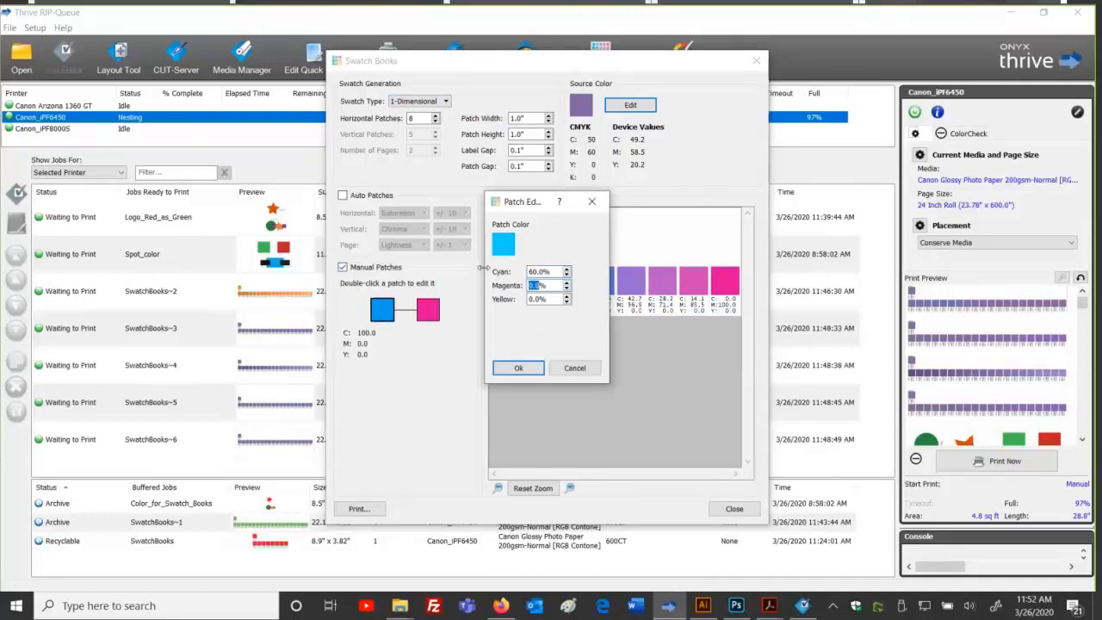
type("20")
left_click(519, 368)
Step: Set the end patch to C 68, M 30, then switch back to Auto Patches
double_click(427, 309)
double_click(538, 271)
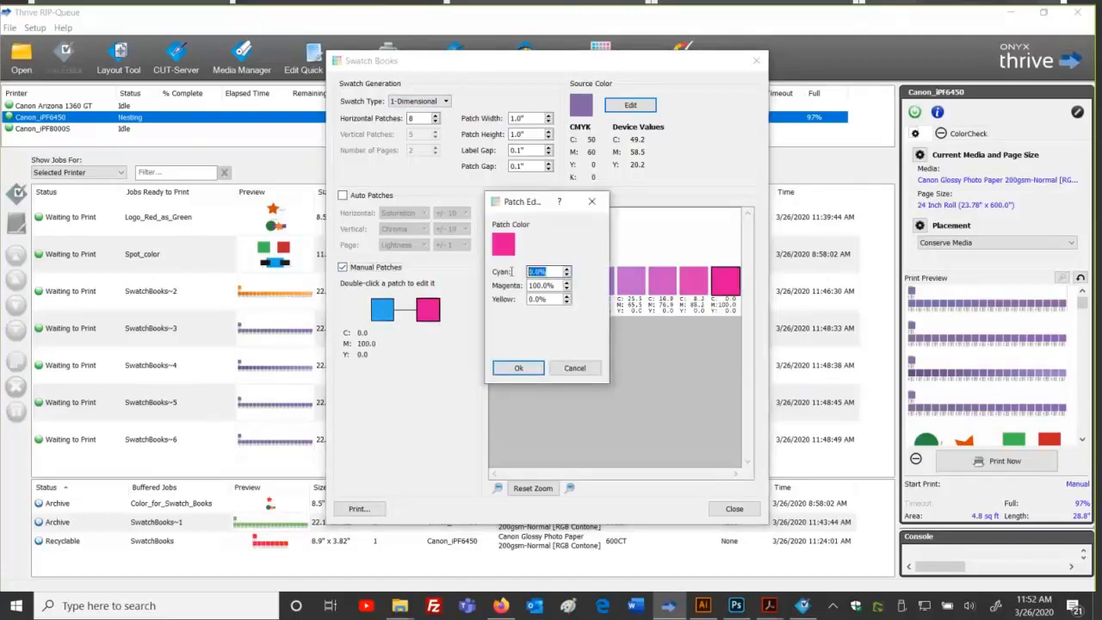
type("68")
key("Tab")
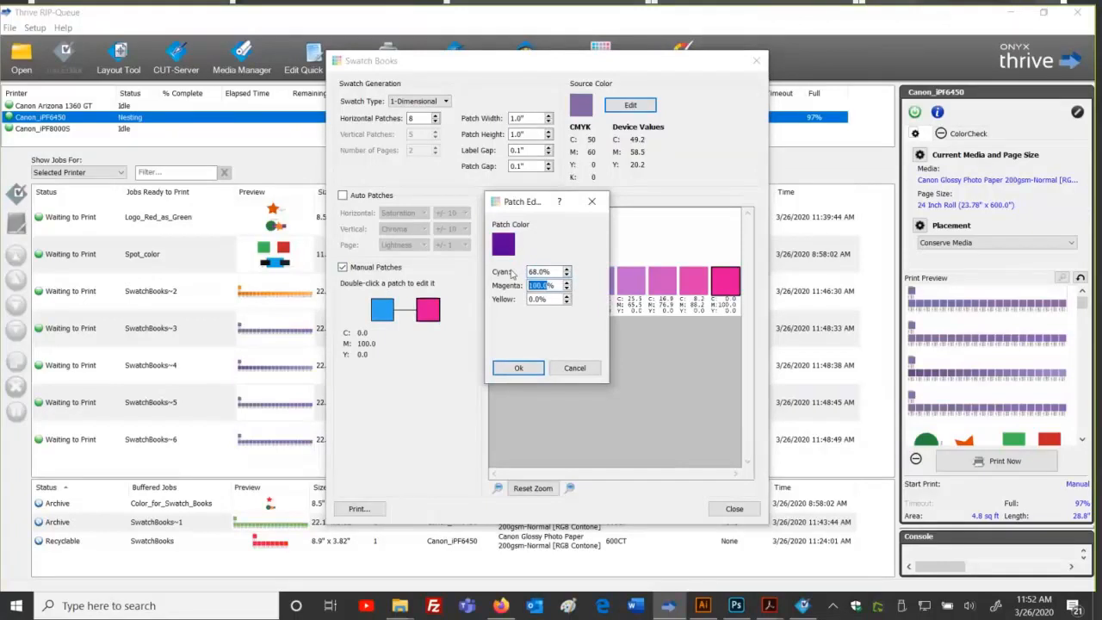
type("30")
key("Tab")
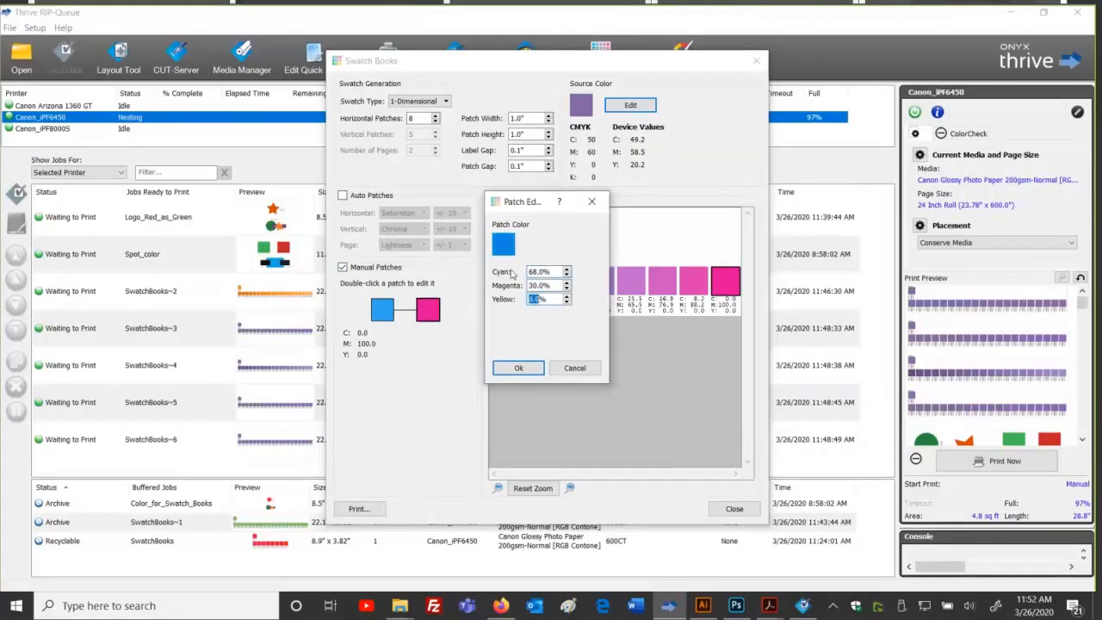
left_click(519, 367)
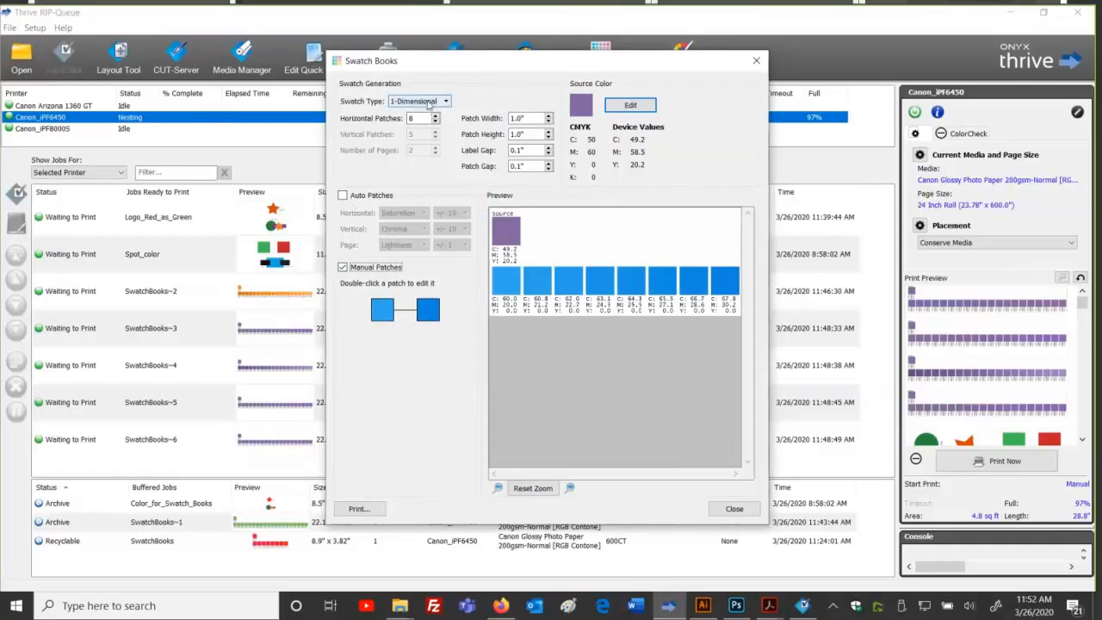
left_click(342, 196)
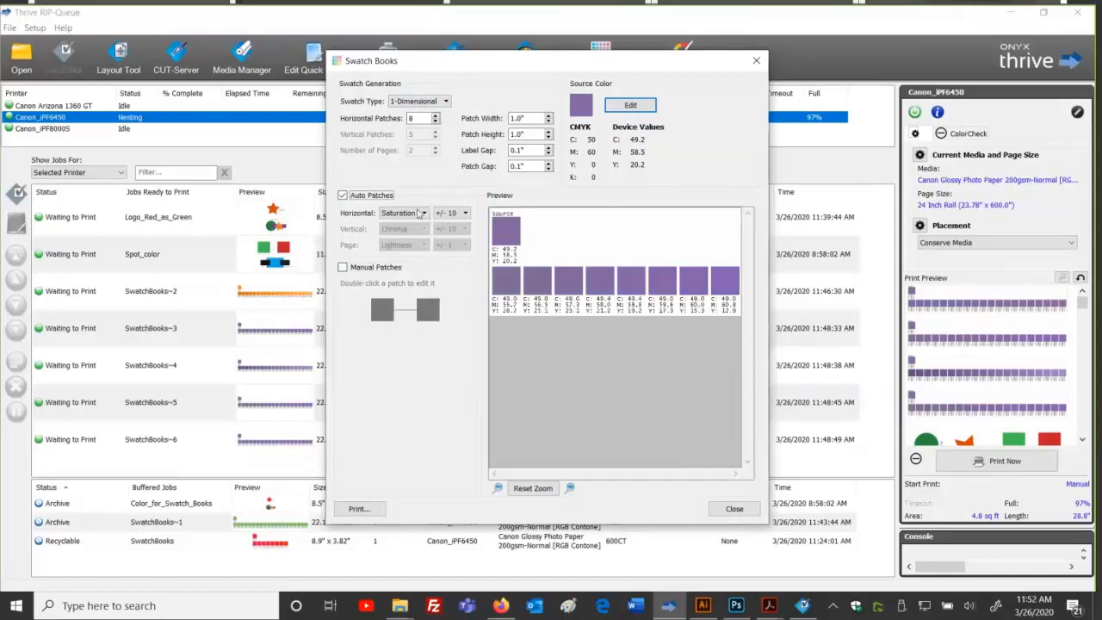
Step: Keep Saturation as the horizontal variation and close the swatch book generator
left_click(420, 215)
left_click(419, 219)
left_click(355, 514)
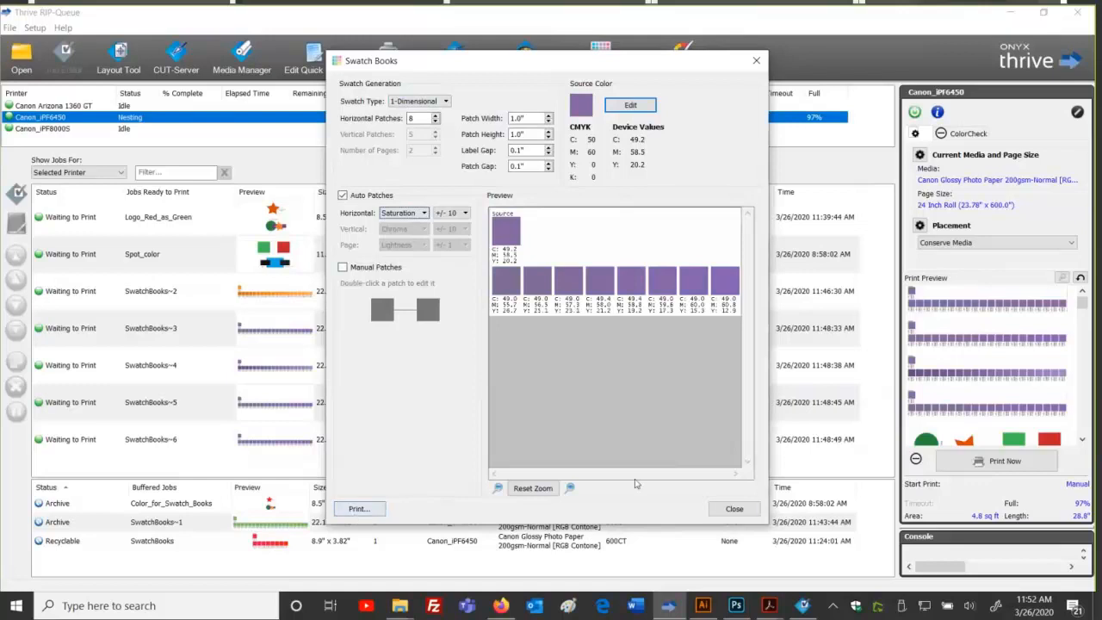
left_click(732, 508)
Step: View the SwatchBooks~4 job properties, cancel without changes, and clear the selection
double_click(404, 365)
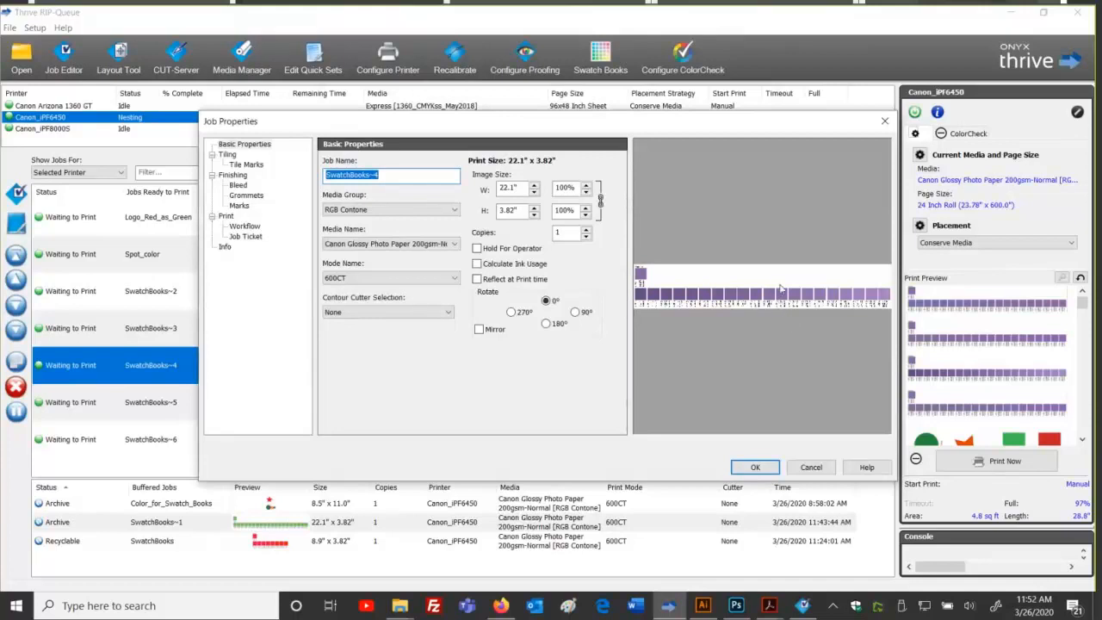
left_click(816, 465)
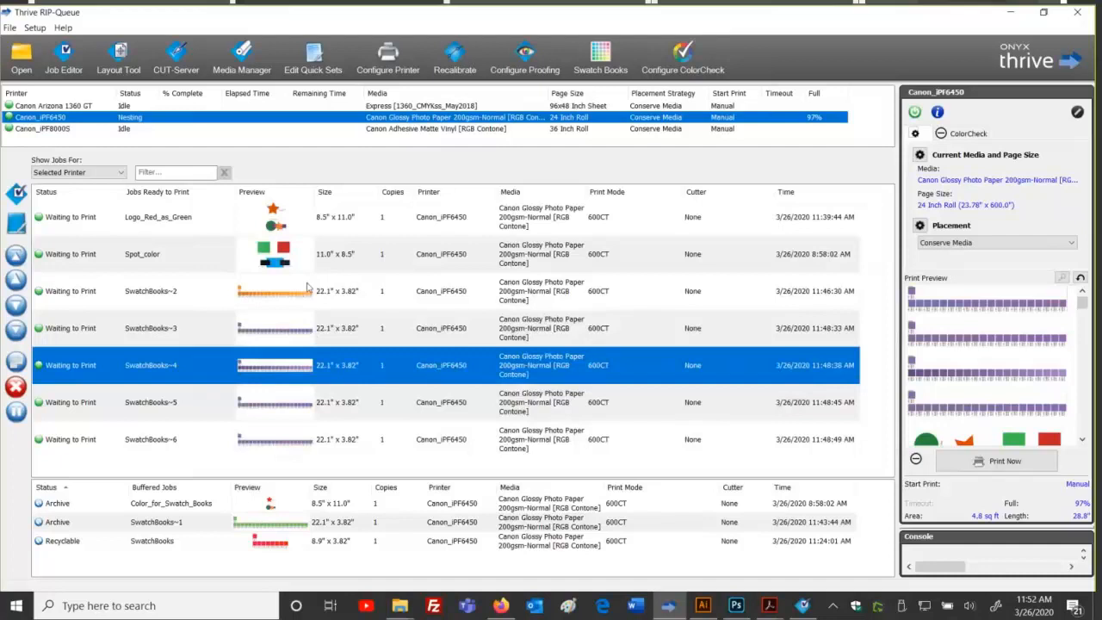
left_click(357, 466)
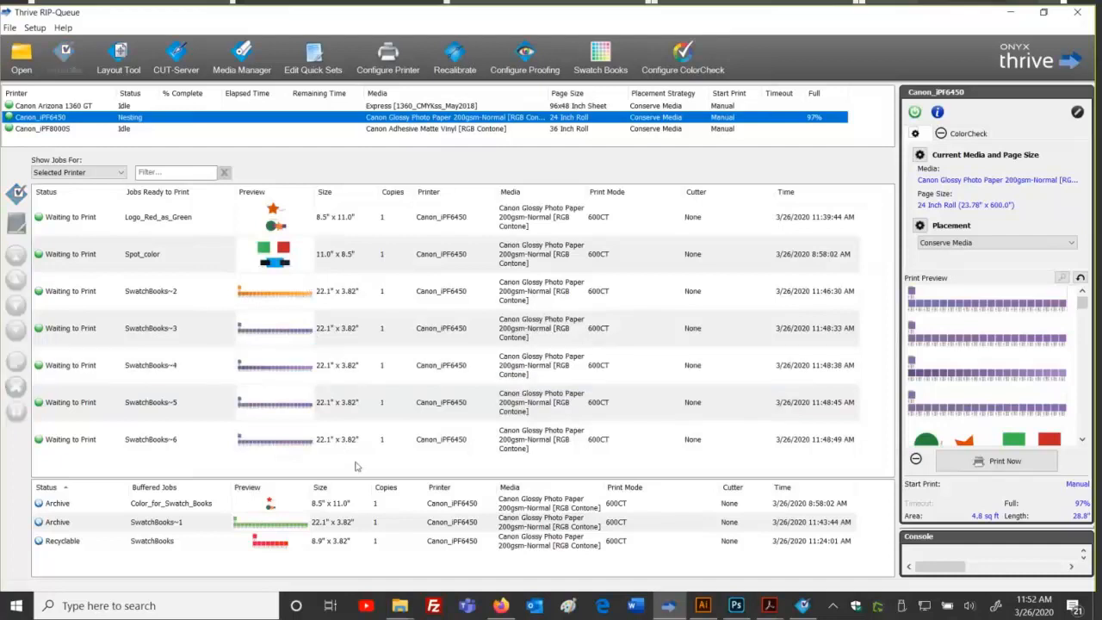
left_click(35, 28)
mouse_move(73, 134)
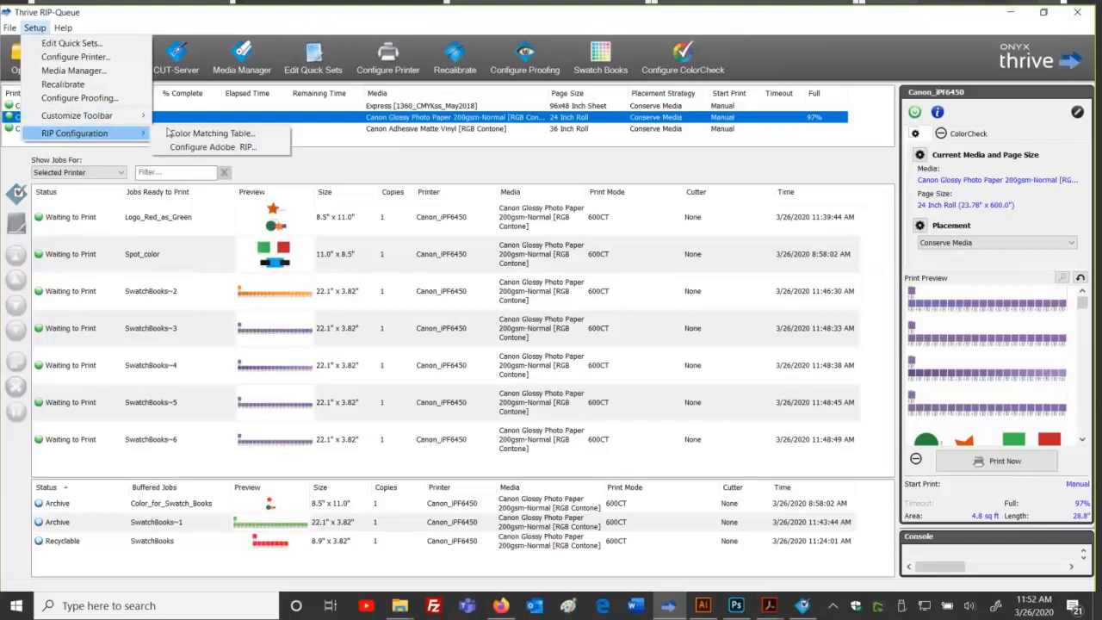
left_click(181, 133)
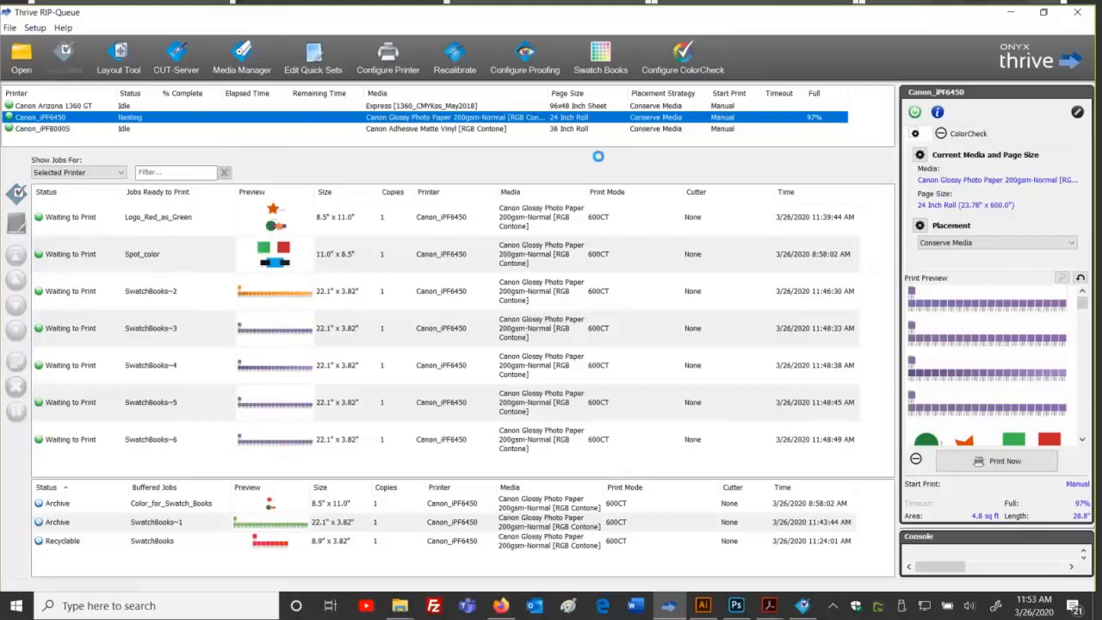
left_click(504, 142)
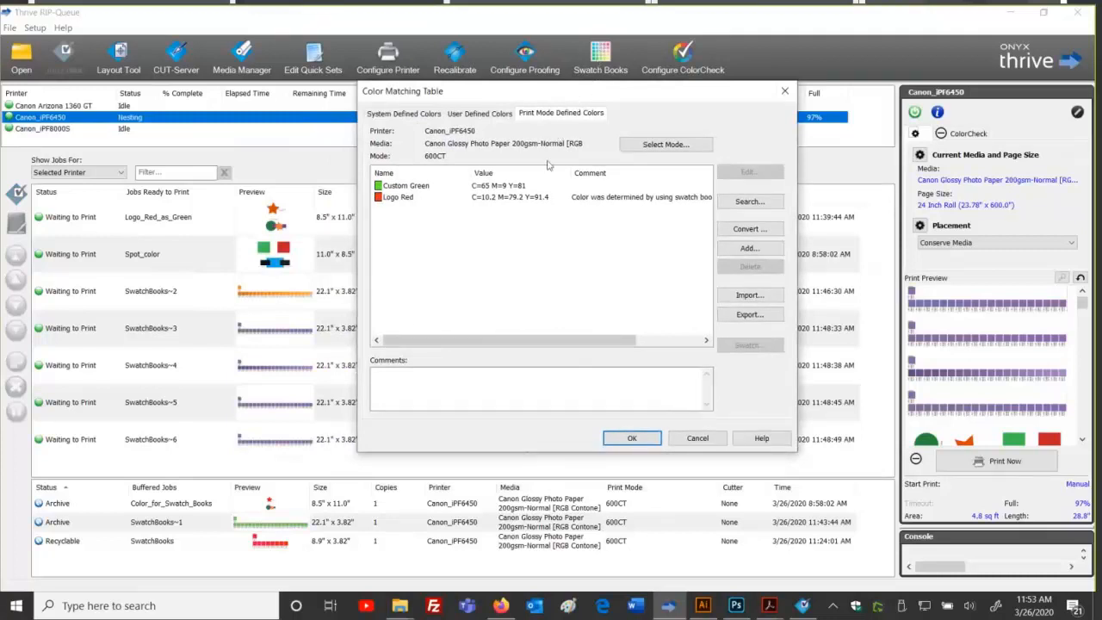
double_click(445, 276)
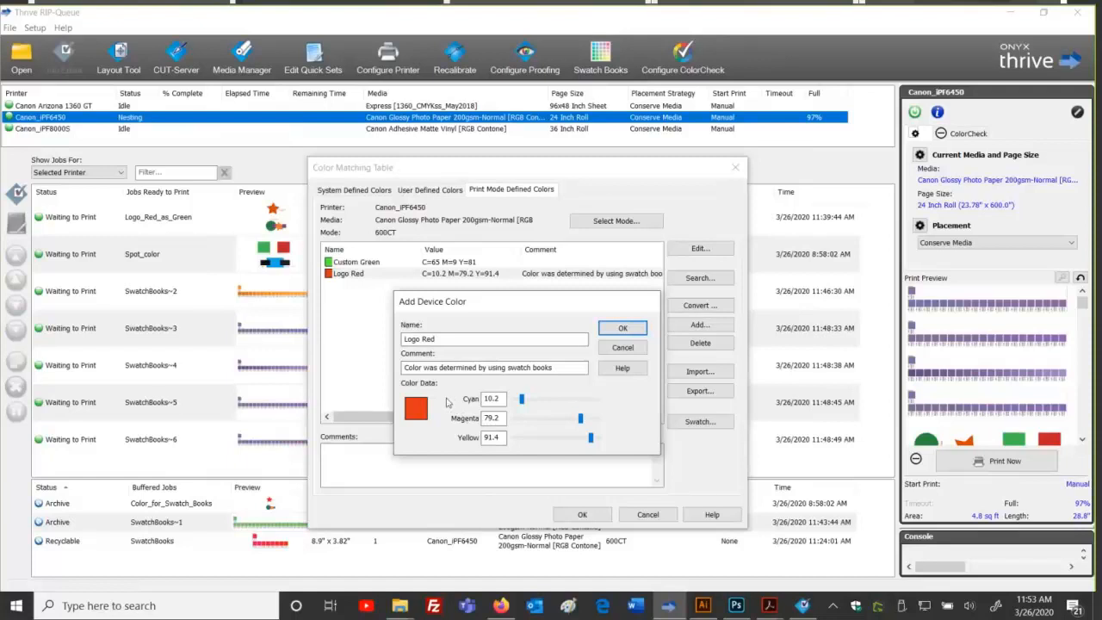
double_click(492, 398)
double_click(499, 418)
double_click(503, 438)
left_click(610, 348)
left_click(647, 513)
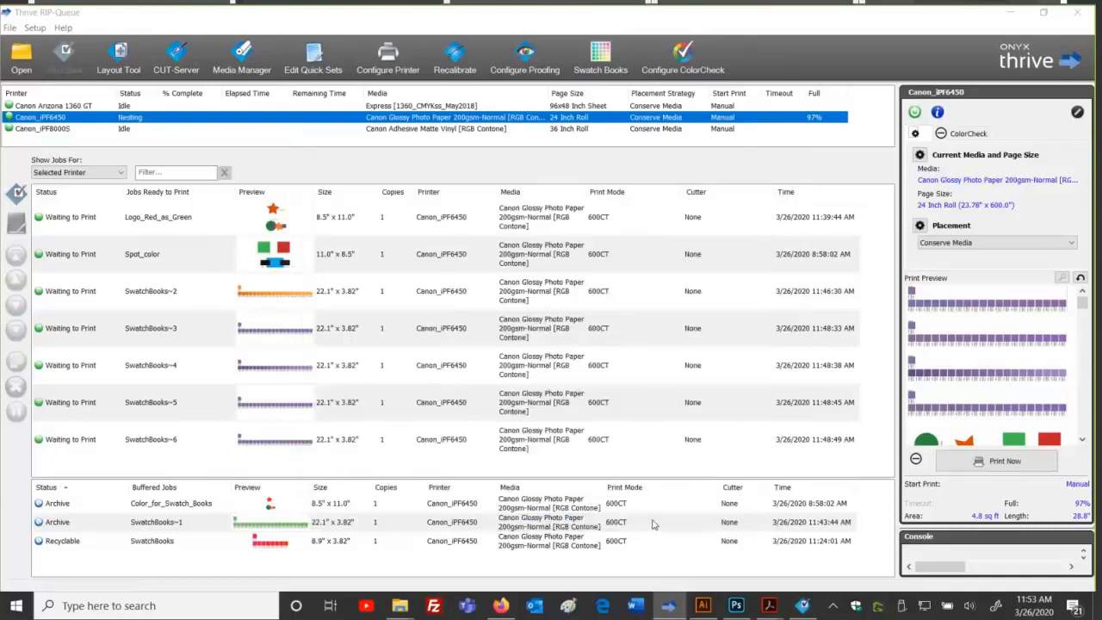
Step: Open the Canon_iPF6450 default quick set for editing from Edit Quick Sets
left_click(313, 57)
left_click(678, 394)
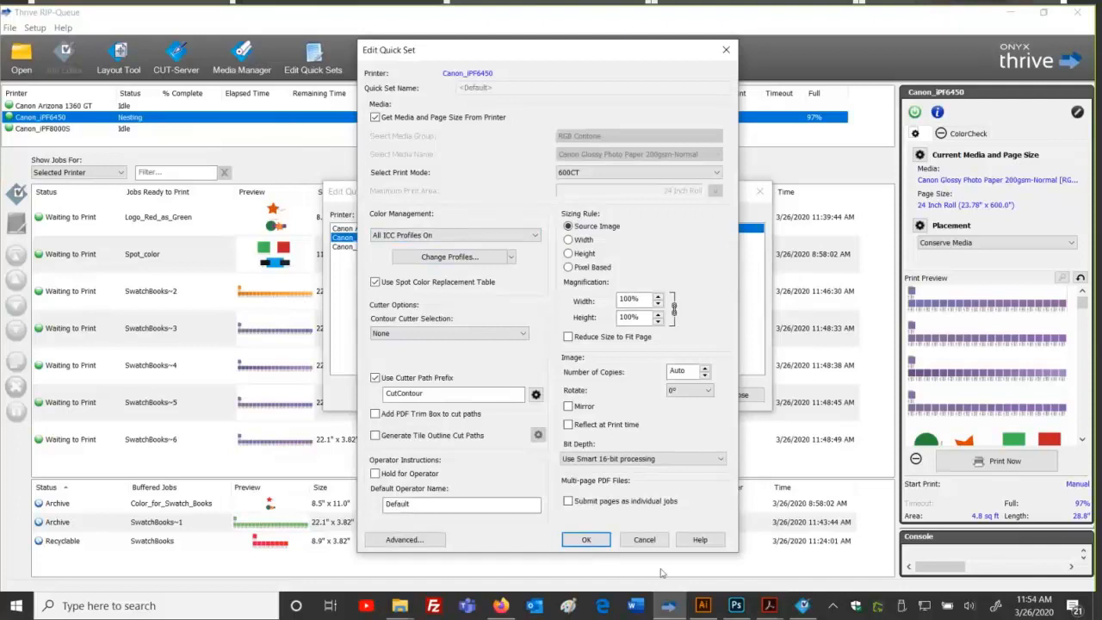
Step: In Illustrator, open the Logo Red swatch options and check its C 100 M 0 Y 100 K 0 mix
left_click(702, 605)
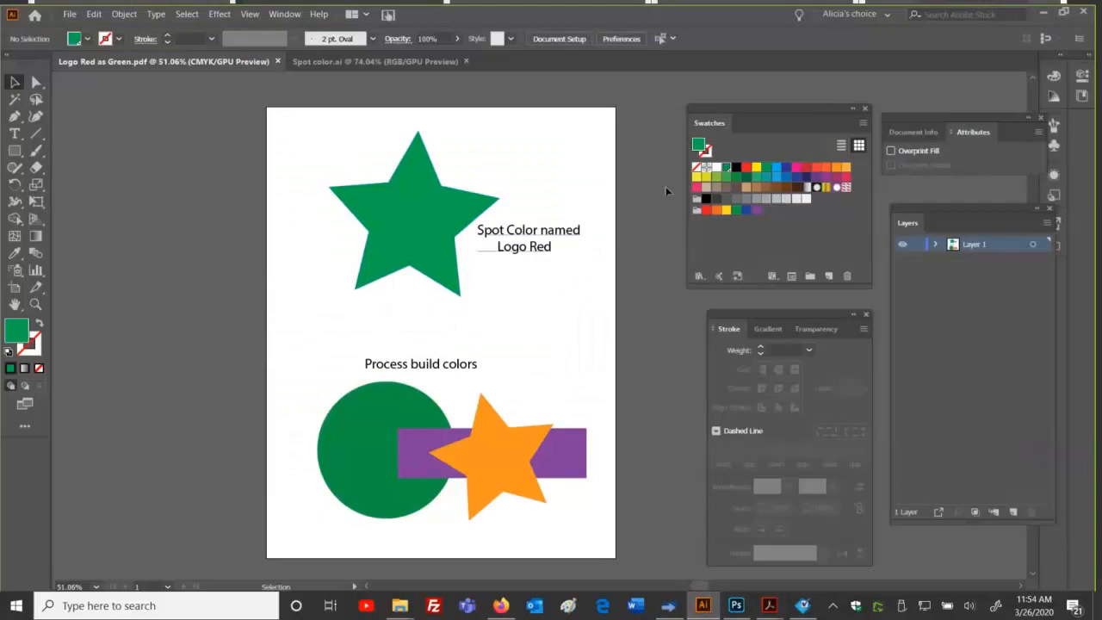
double_click(725, 167)
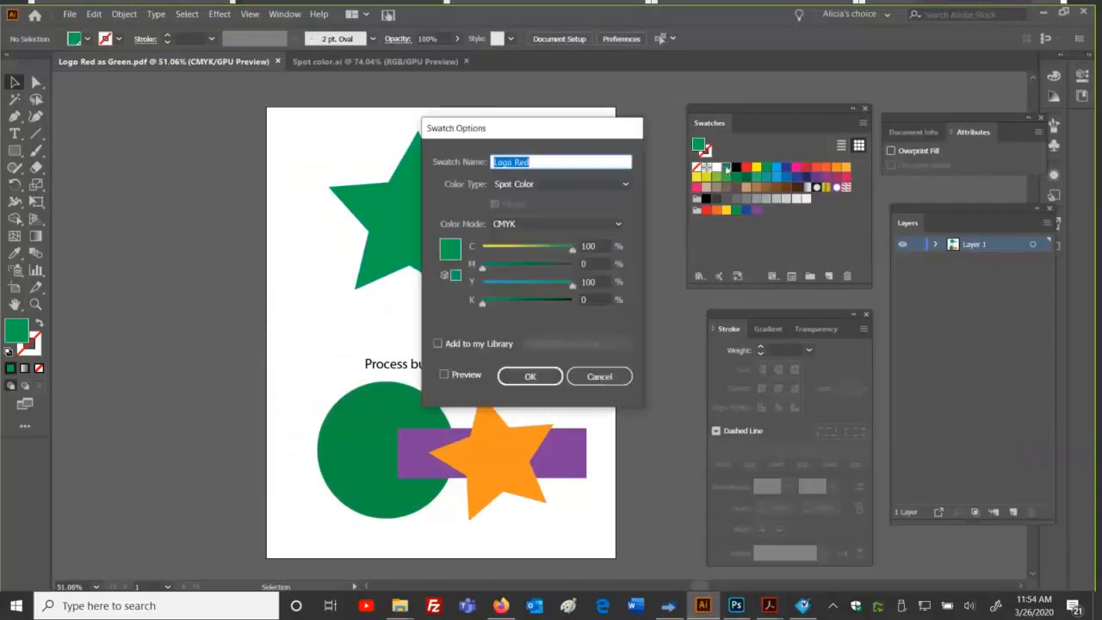
left_click(541, 162)
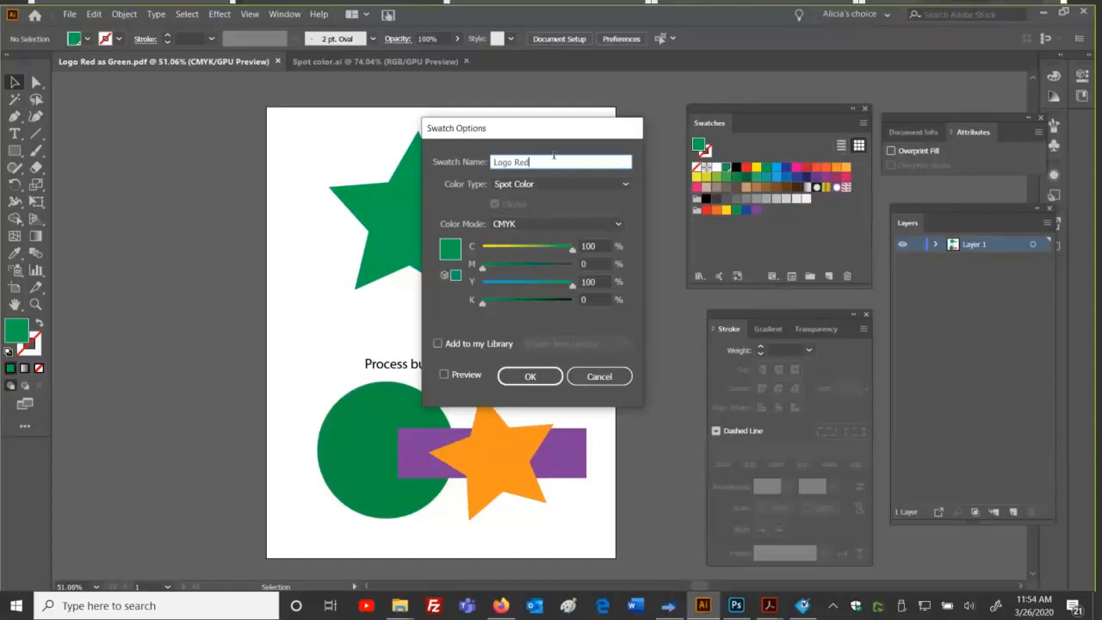
Step: Cancel the Logo Red swatch options unchanged and return to the Thrive RIP-Queue window
left_click(603, 377)
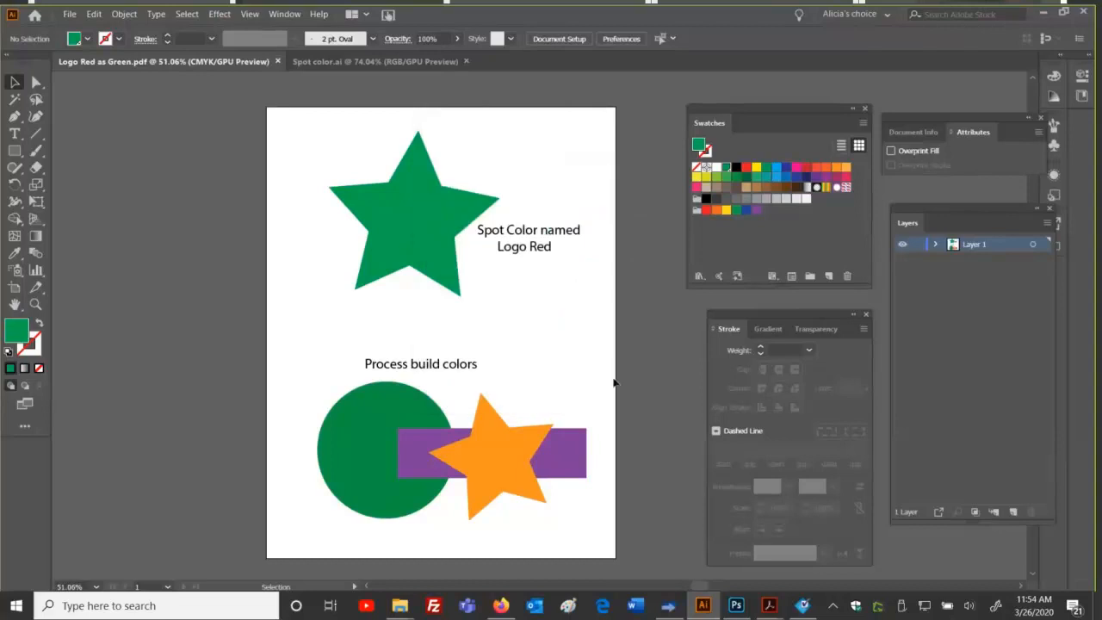
left_click(1042, 13)
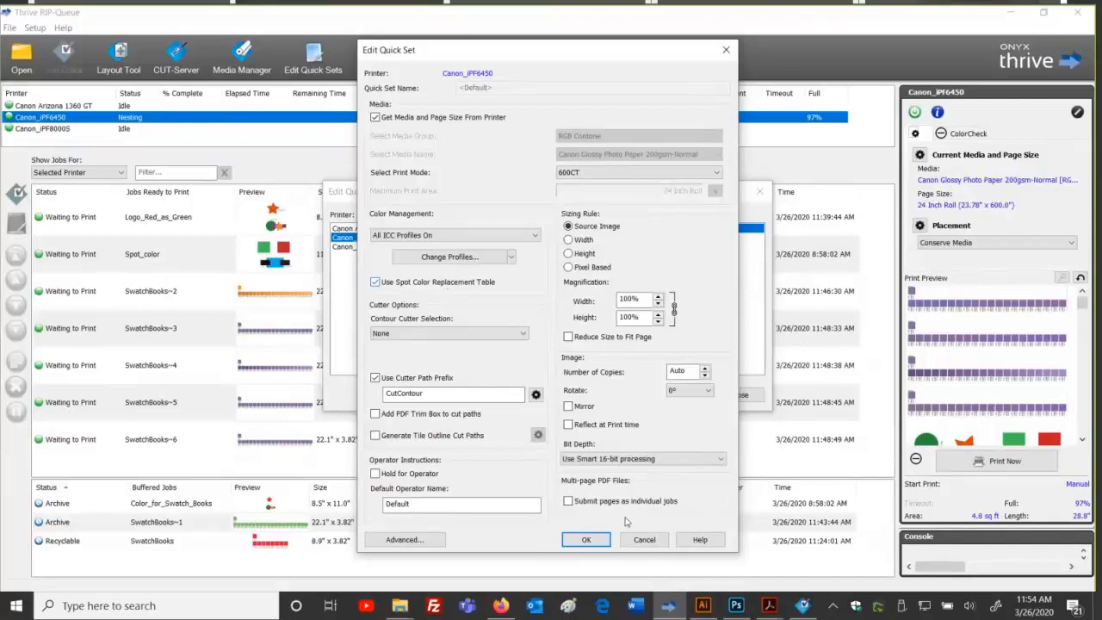
Step: Cancel the Canon iPF6450 default quick set edit and close the Quick Sets list
left_click(644, 539)
left_click(739, 394)
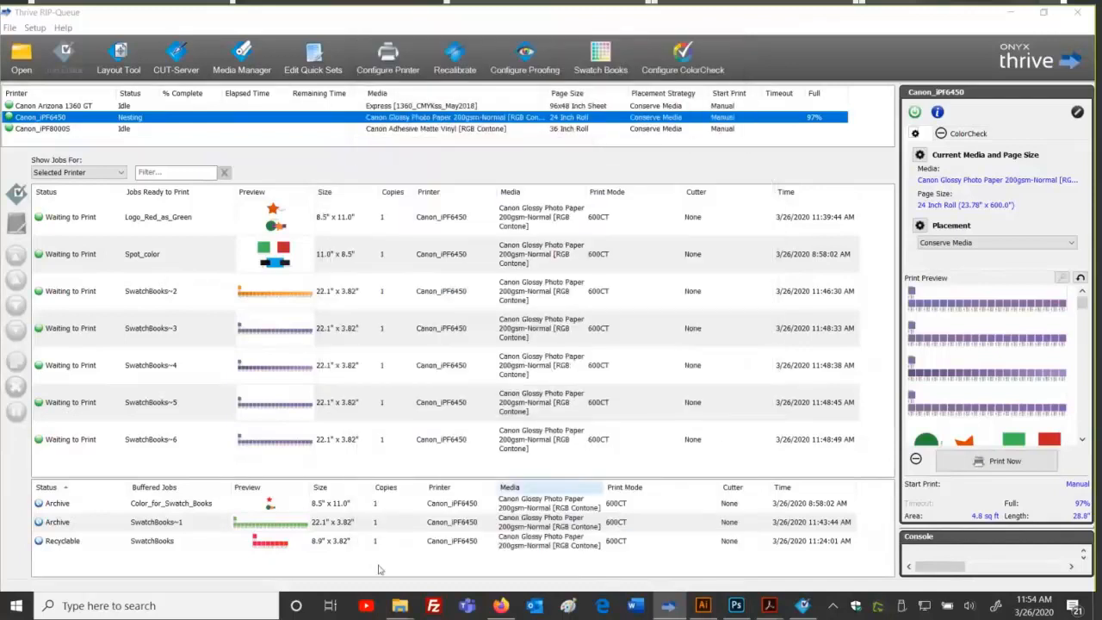
Step: From the Thrive19 Samples window, open the Pantone folder and its PANTONE Coated.pdf chart
mouse_move(410, 592)
left_click(439, 542)
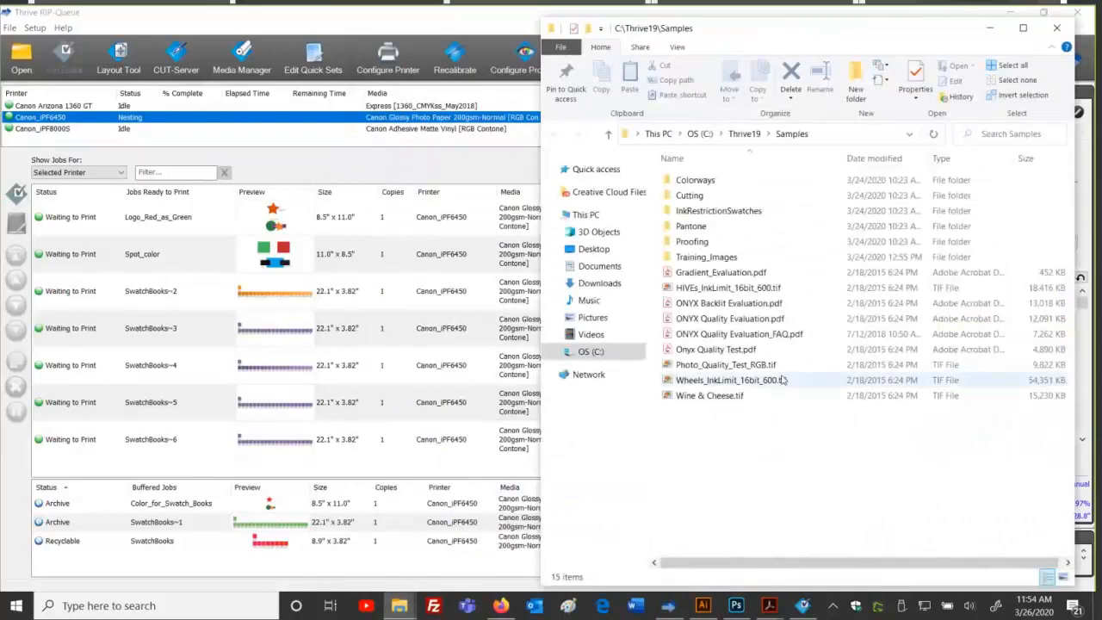
double_click(716, 226)
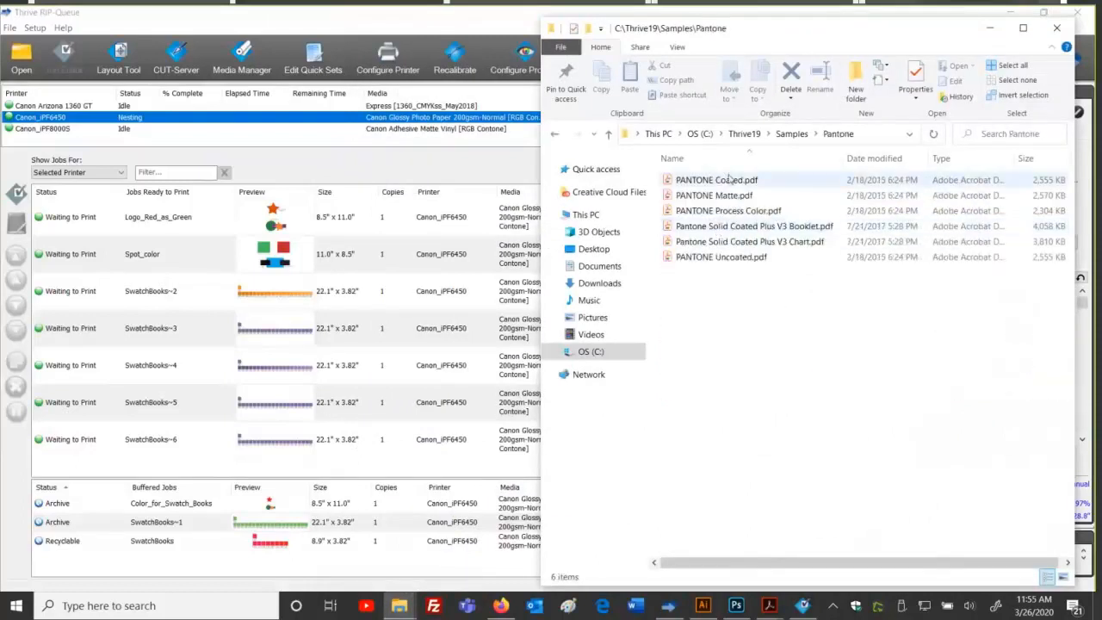
left_click(730, 186)
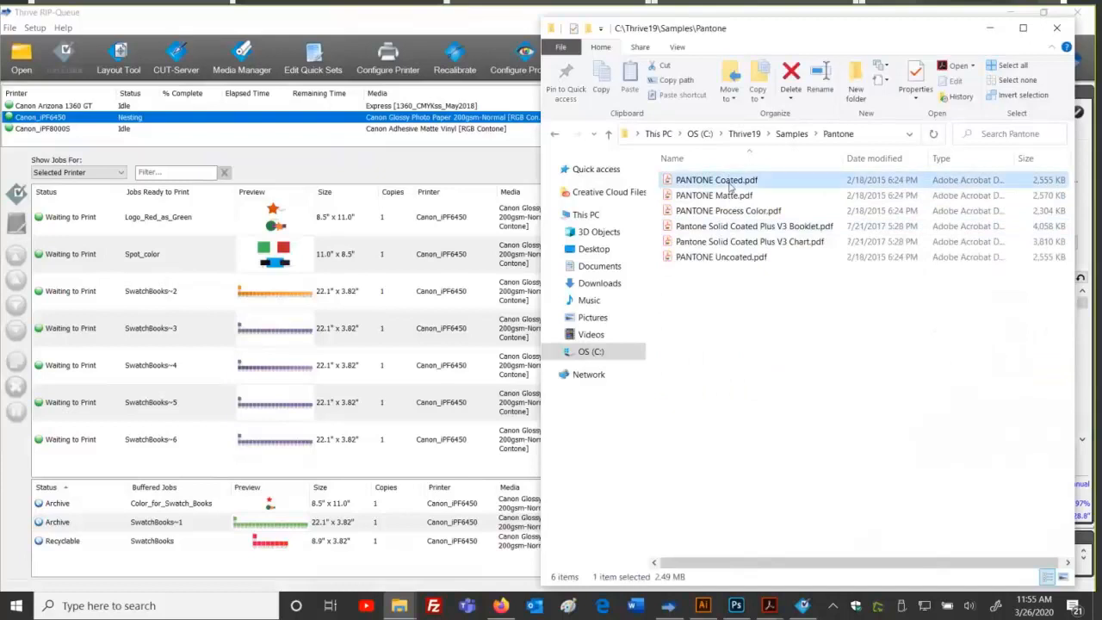
double_click(730, 186)
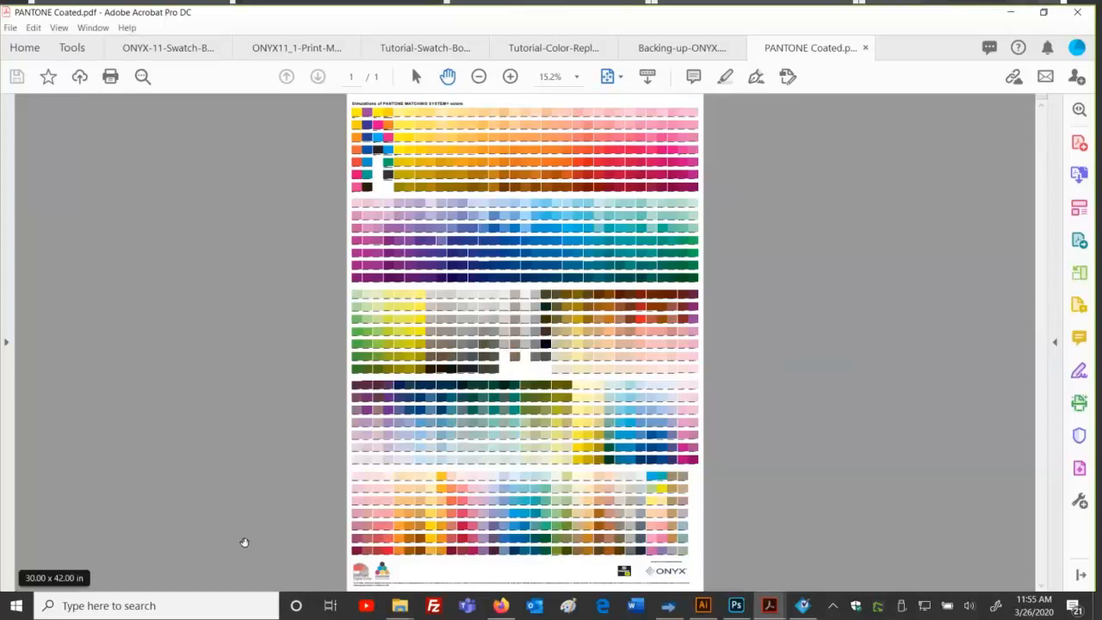
Step: Zoom the PANTONE Coated chart to 75%, then 100%, and scroll through the swatch names
left_click(510, 77)
left_click(509, 77)
left_click(509, 77)
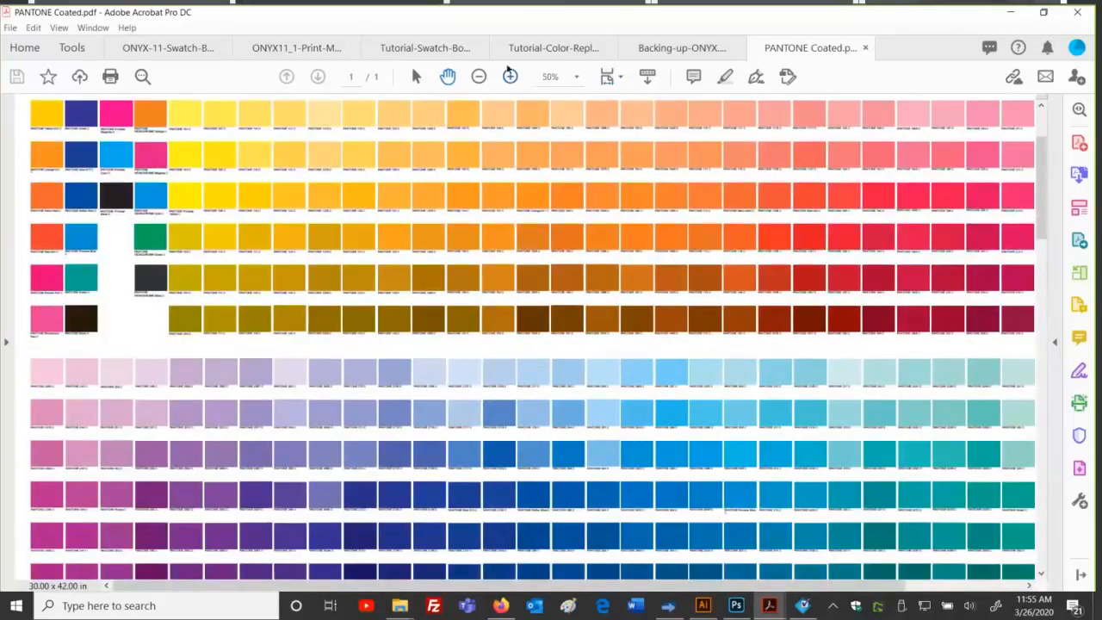
left_click(510, 75)
scroll(609, 399, "down", 3)
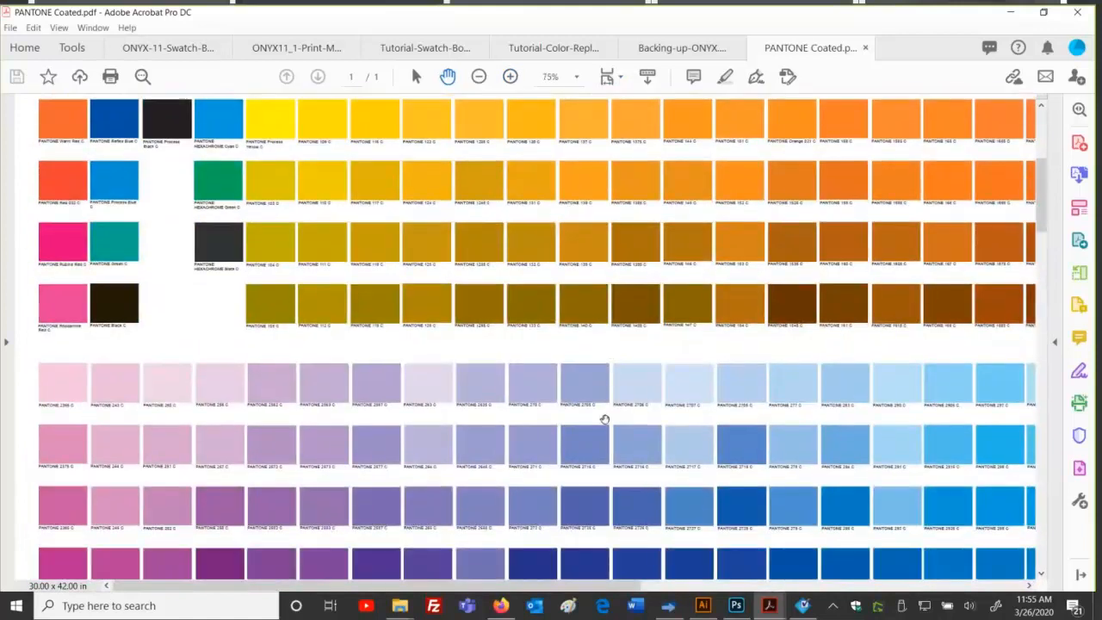
scroll(605, 419, "down", 5)
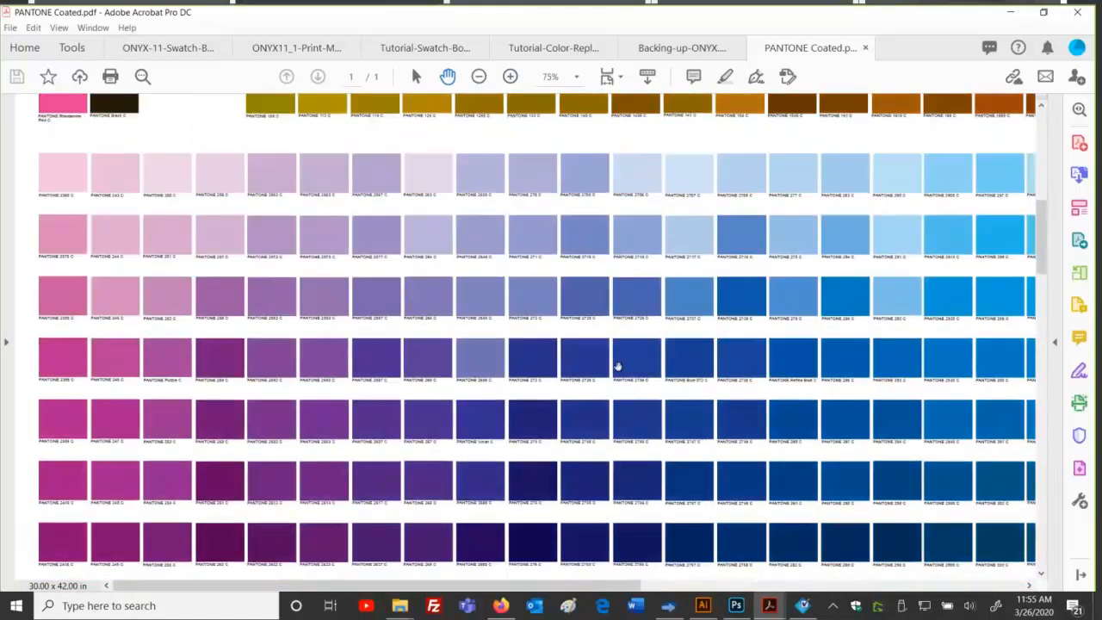
scroll(617, 367, "down", 3)
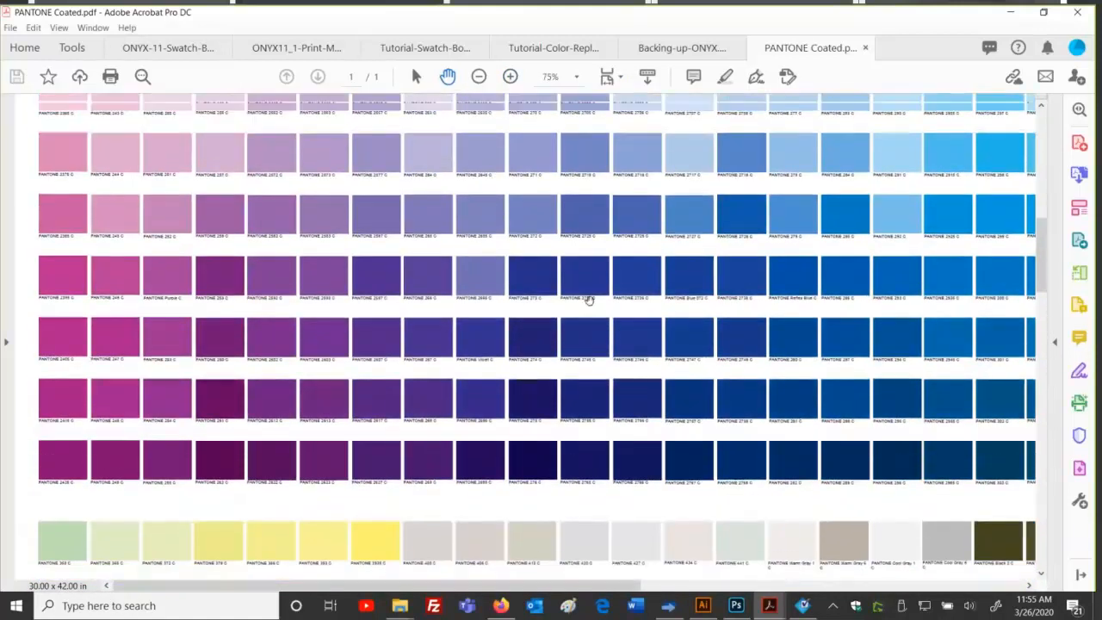
scroll(589, 299, "up", 1)
scroll(589, 297, "up", 1)
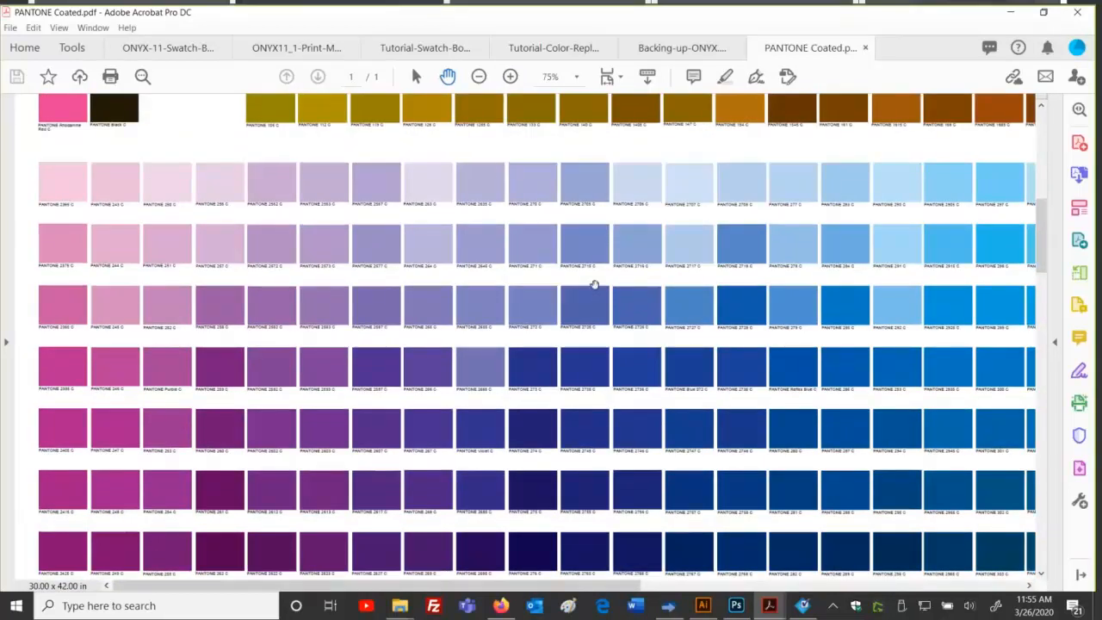
scroll(632, 316, "down", 1)
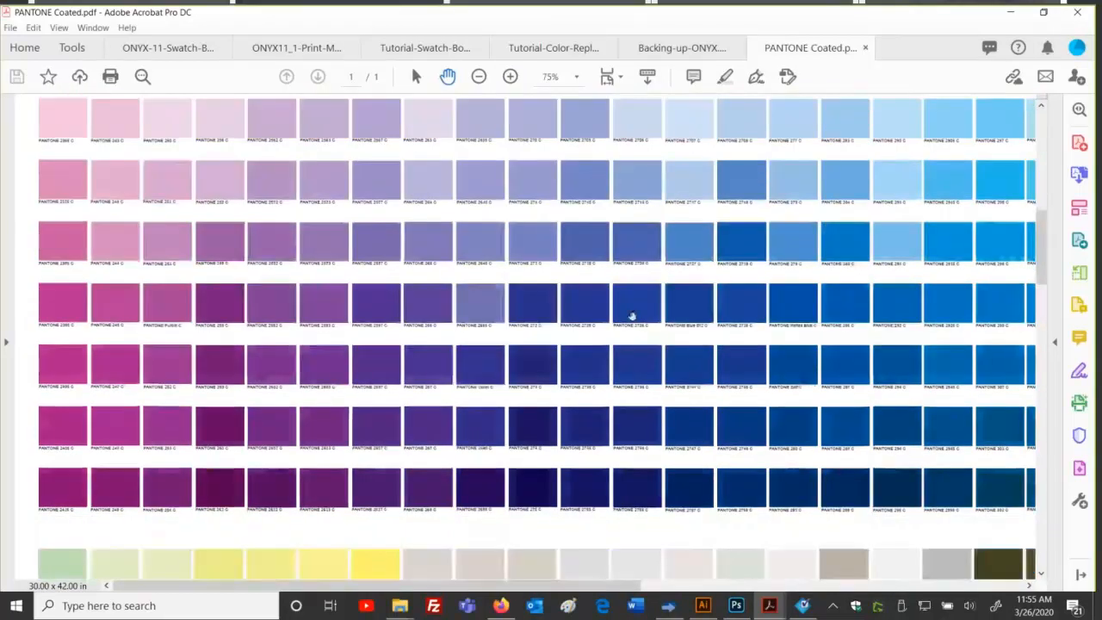
scroll(632, 317, "down", 4)
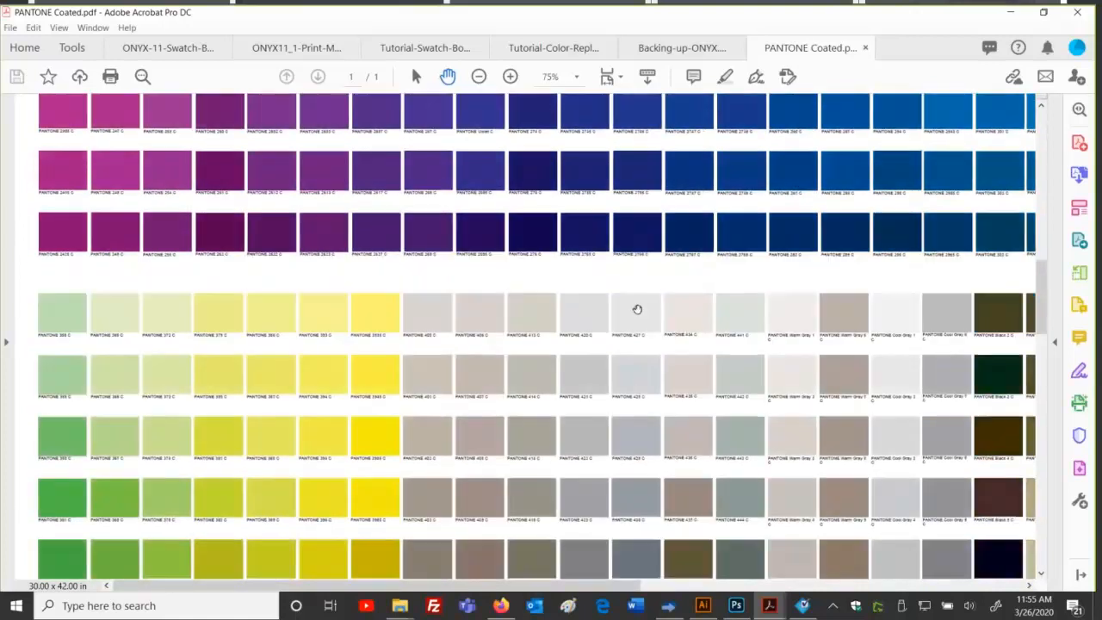
scroll(637, 309, "down", 3)
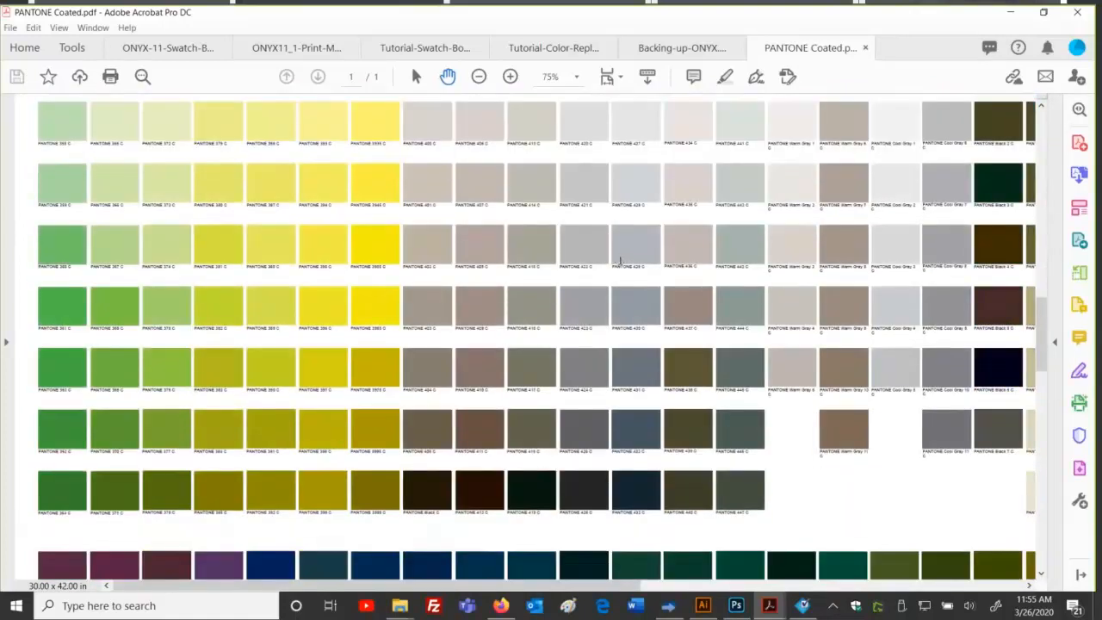
scroll(619, 260, "down", 2)
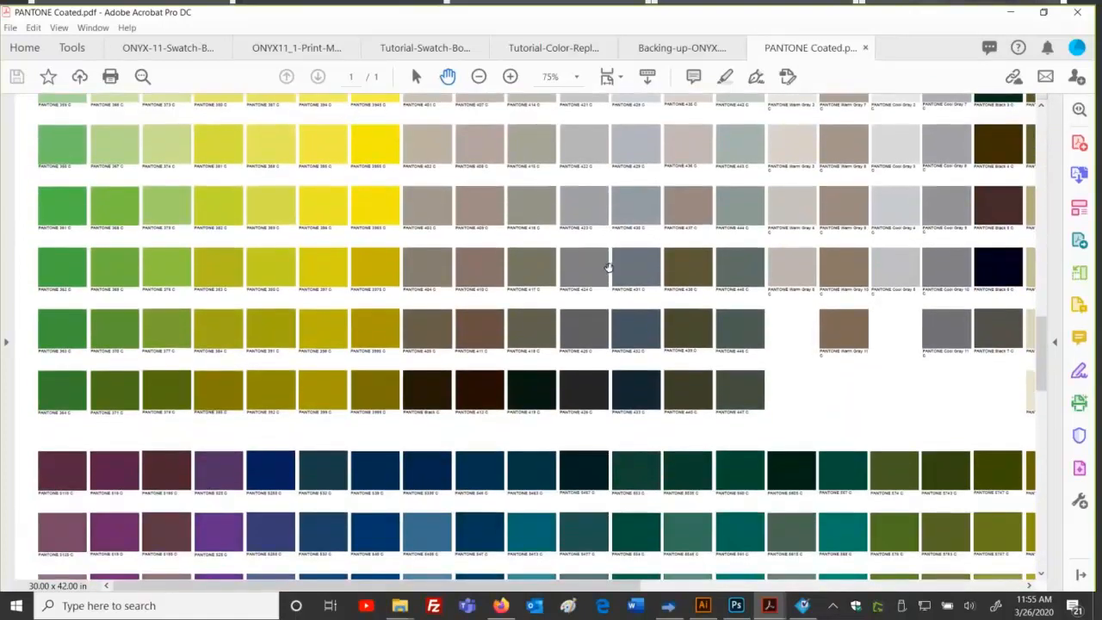
left_click(509, 75)
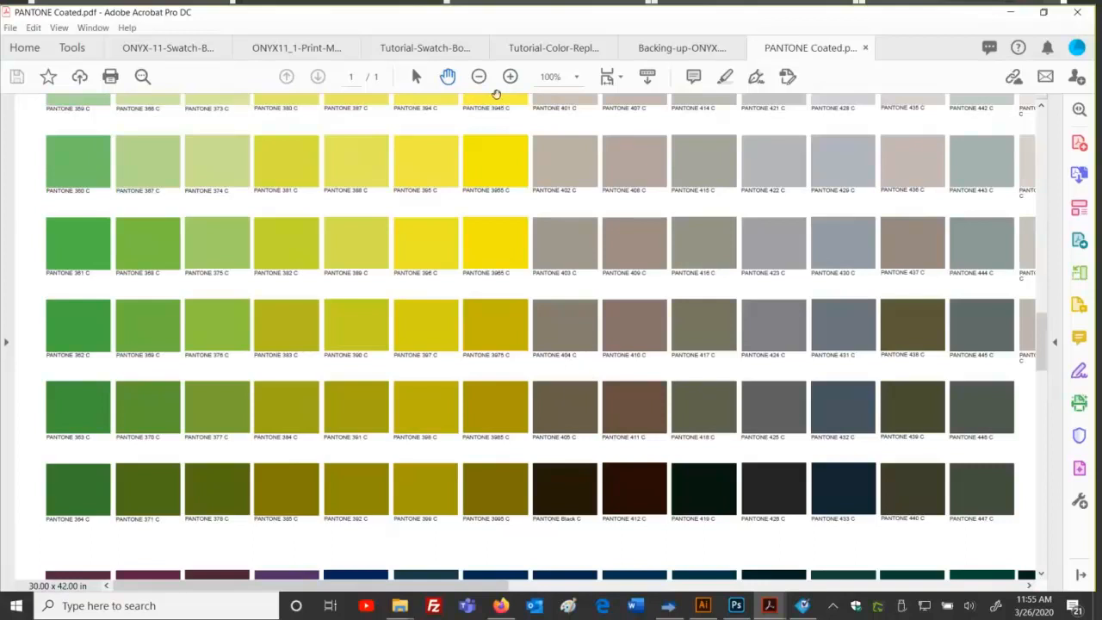
Step: Set the chart to Fit One Full Page, then minimize Acrobat
left_click(607, 76)
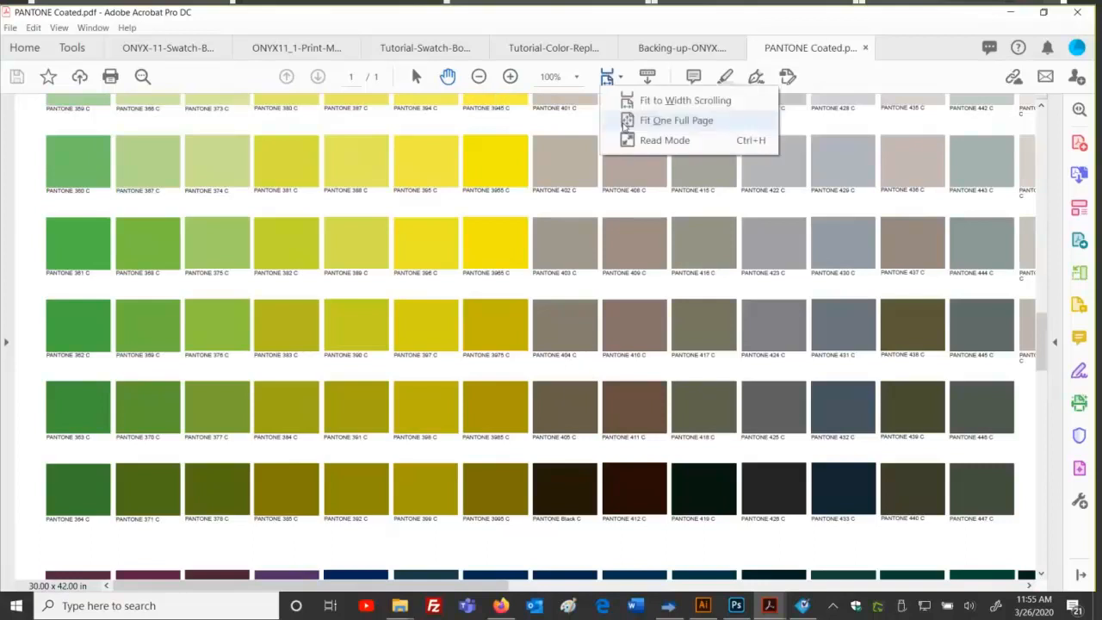
left_click(625, 123)
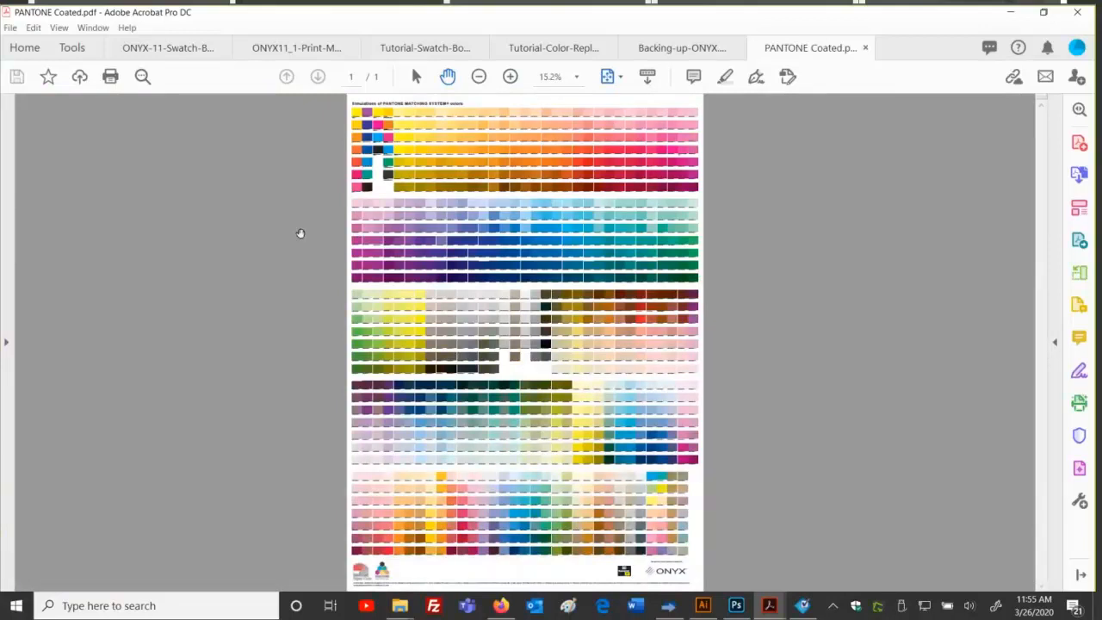
left_click(1015, 14)
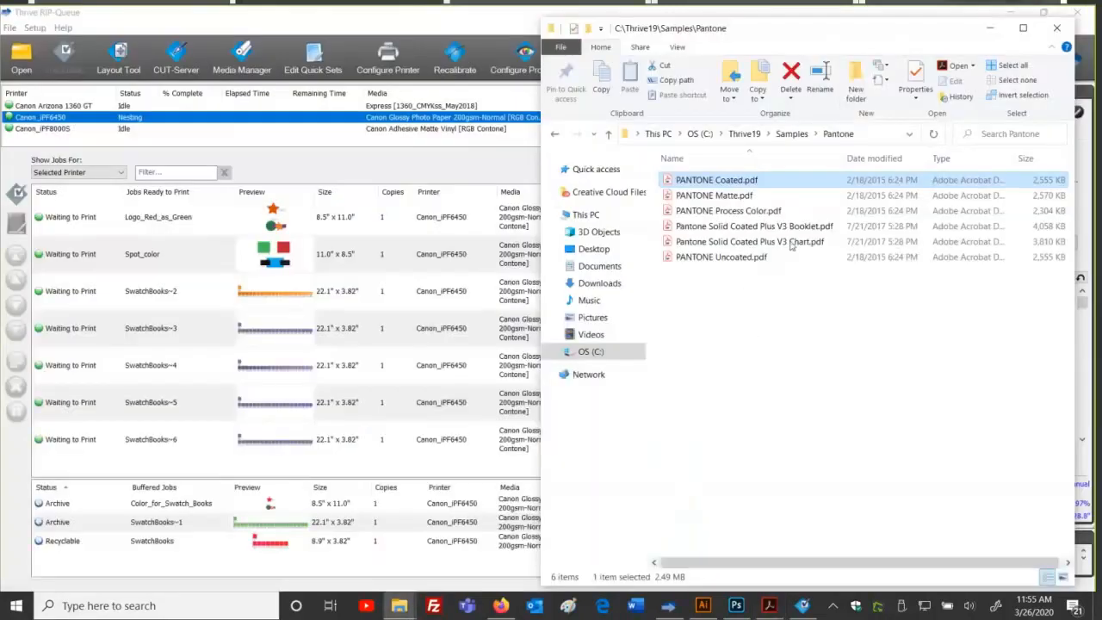
Step: Review Logo_Red_as_Green's job properties, cancel unchanged, and select the Spot_color job
left_click(785, 135)
left_click(300, 225)
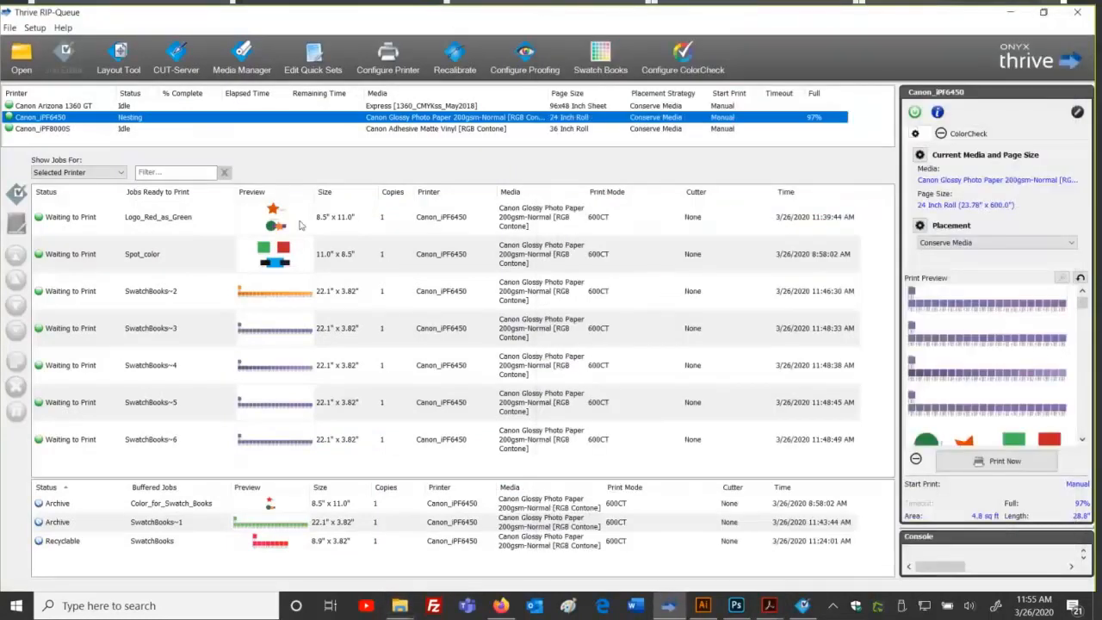
left_click(300, 225)
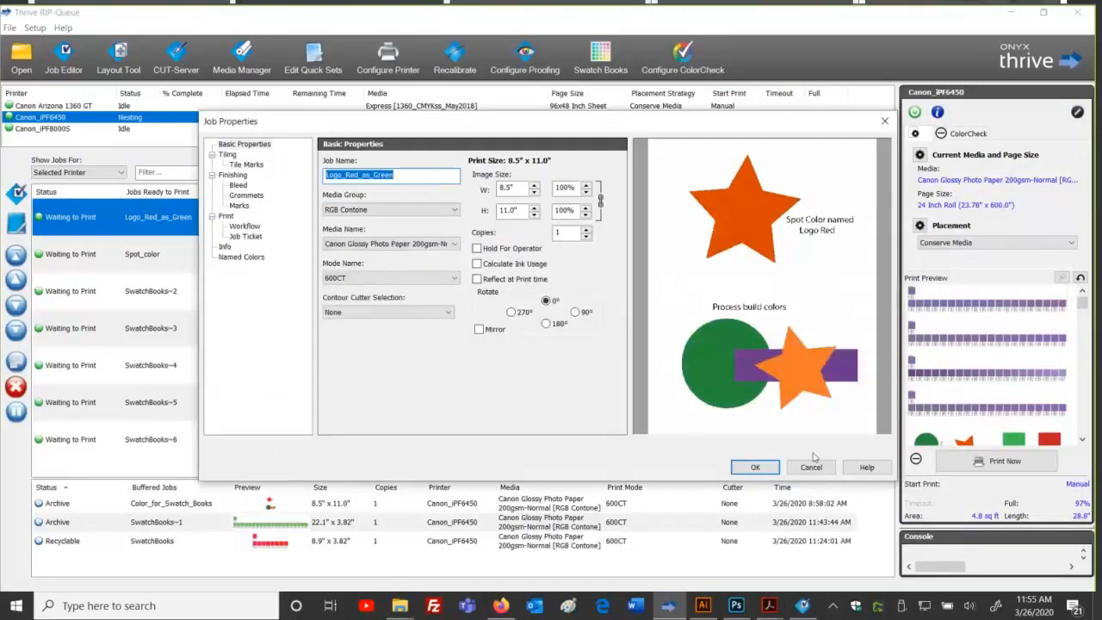
left_click(811, 467)
left_click(418, 238)
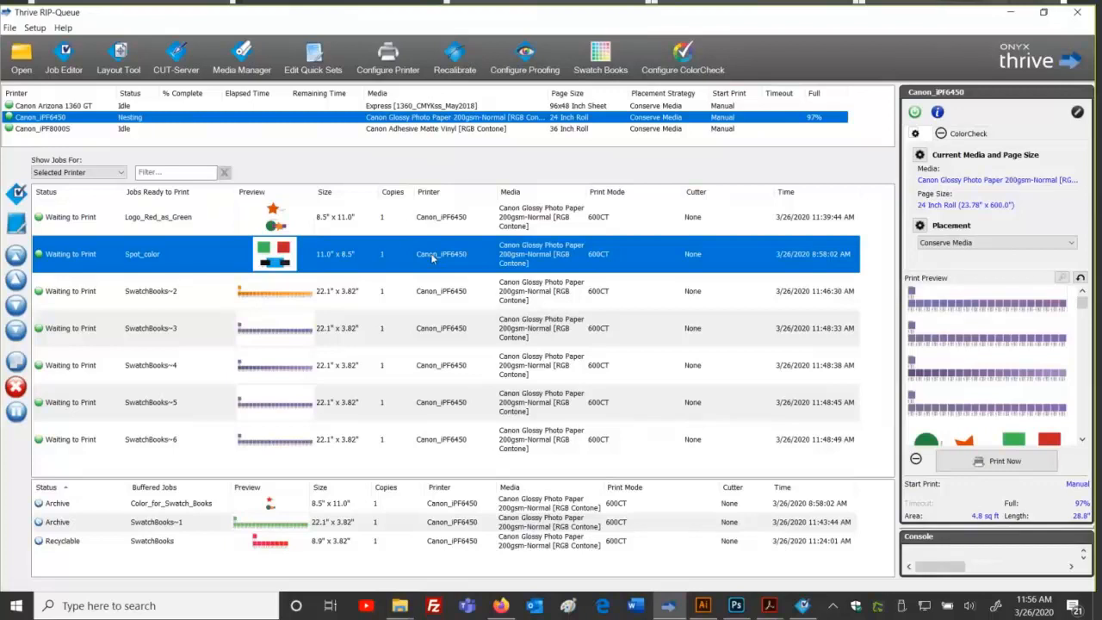
left_click(35, 29)
Step: Open the Color Matching Table's Print Mode Defined Colors and start exporting them
mouse_move(76, 139)
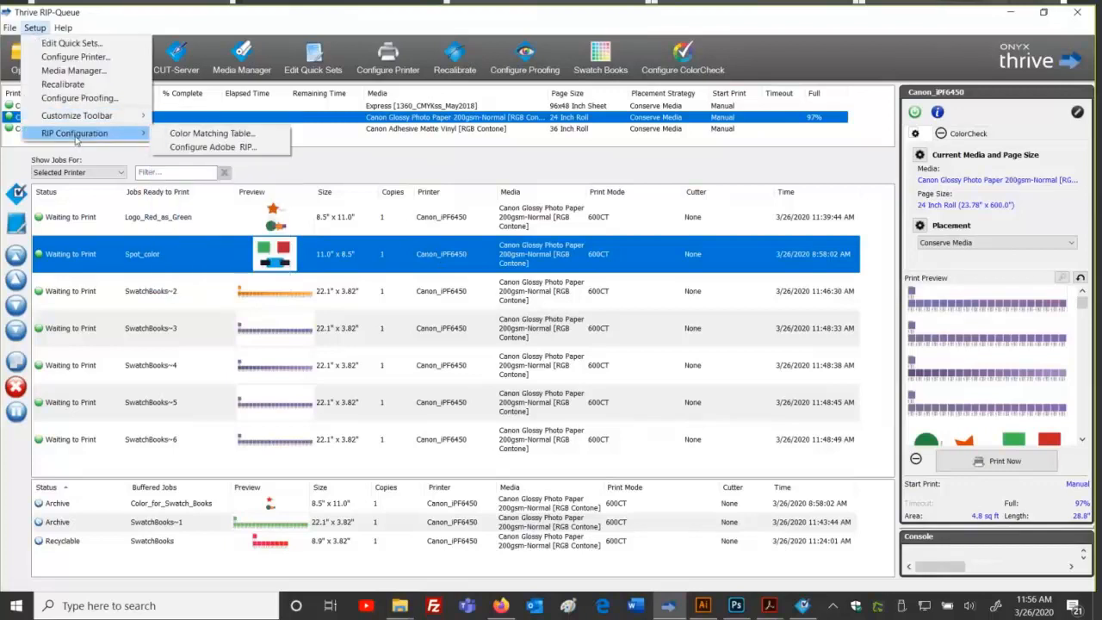
left_click(206, 132)
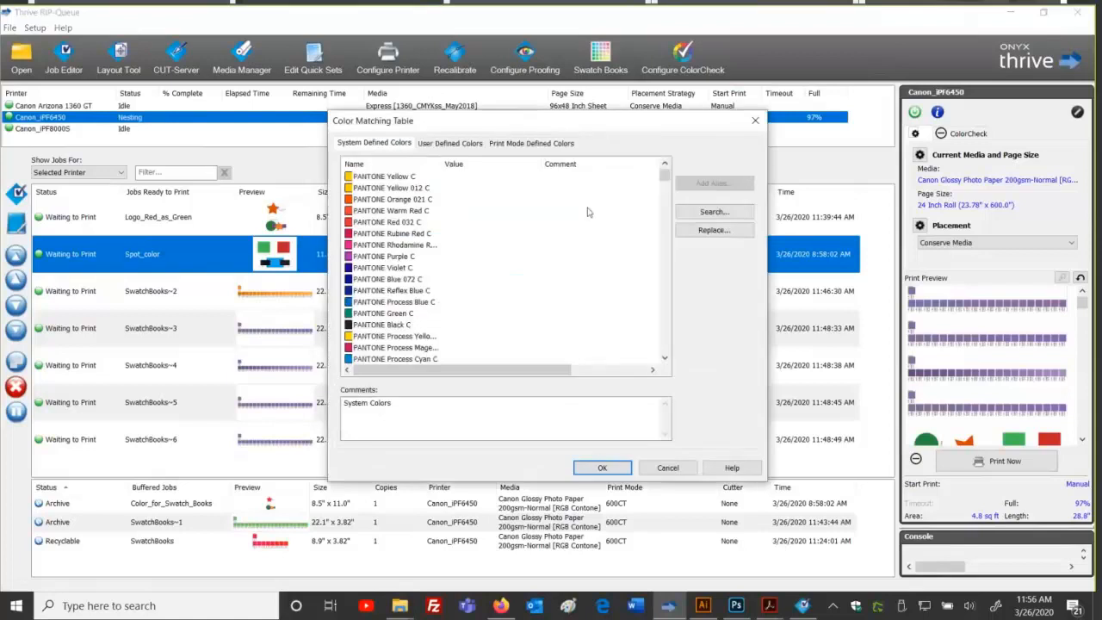
left_click(532, 143)
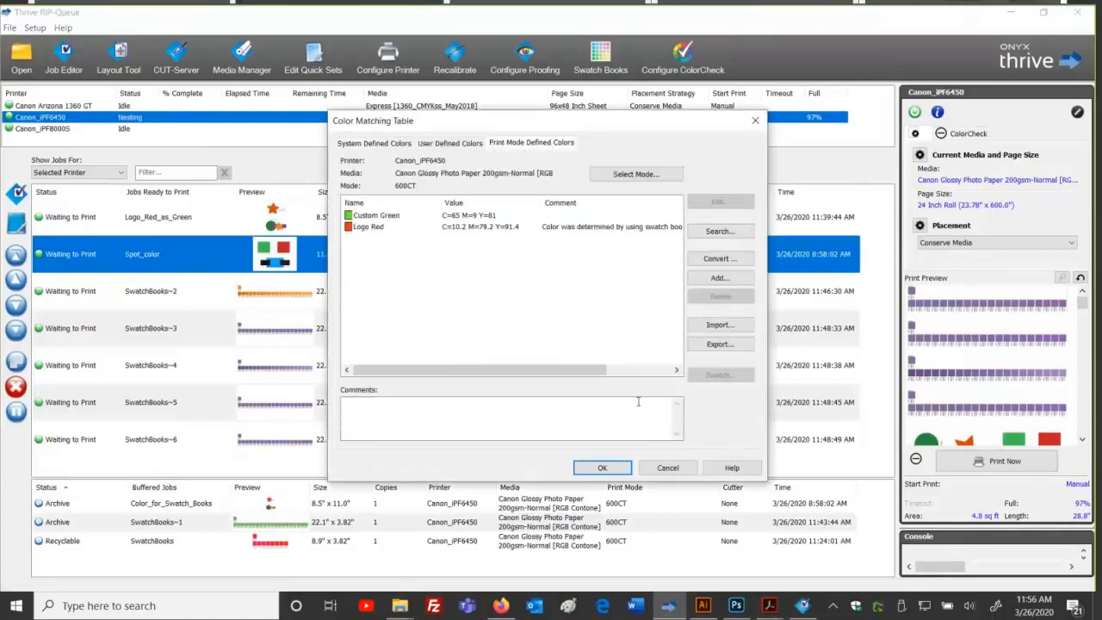
left_click(731, 345)
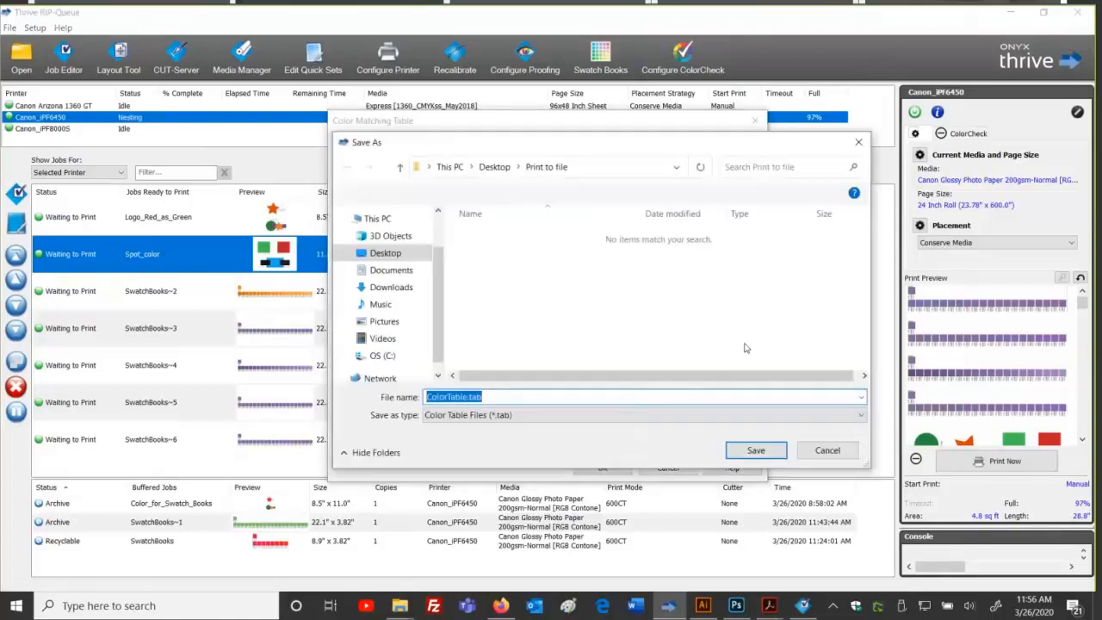
Step: Save ColorTable.tab into a new Desktop folder named ONYX Backup
left_click(495, 167)
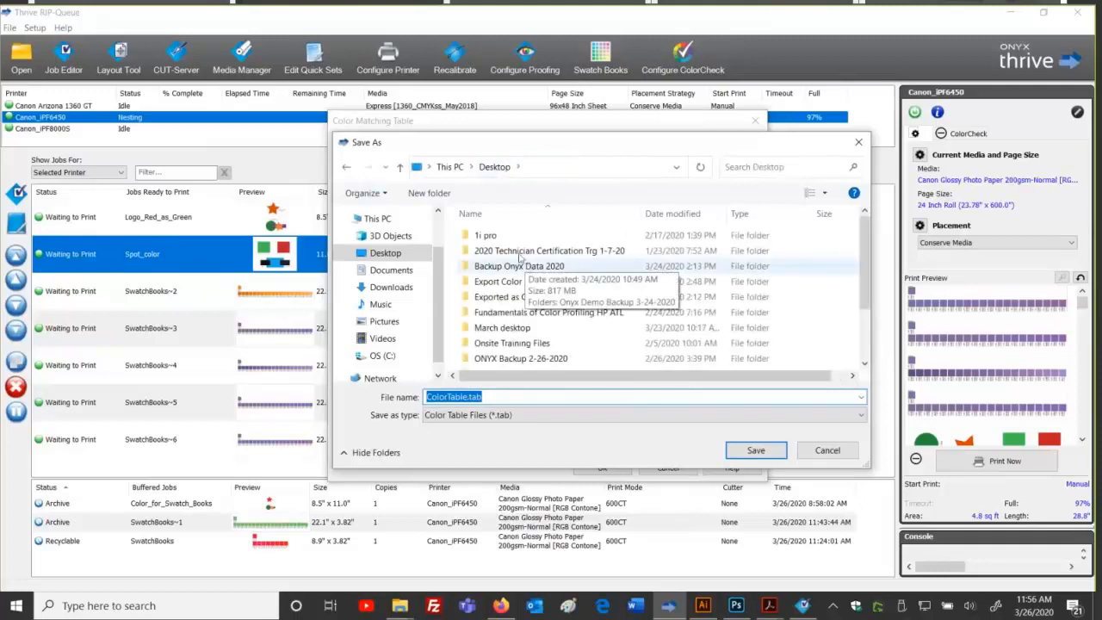
left_click(428, 193)
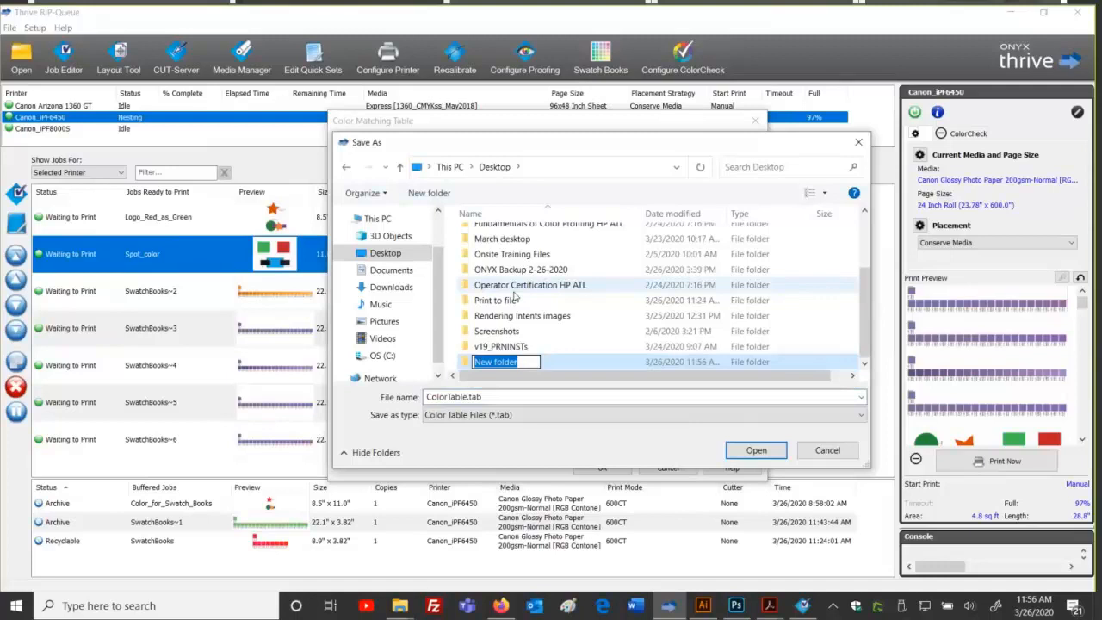
type("ON")
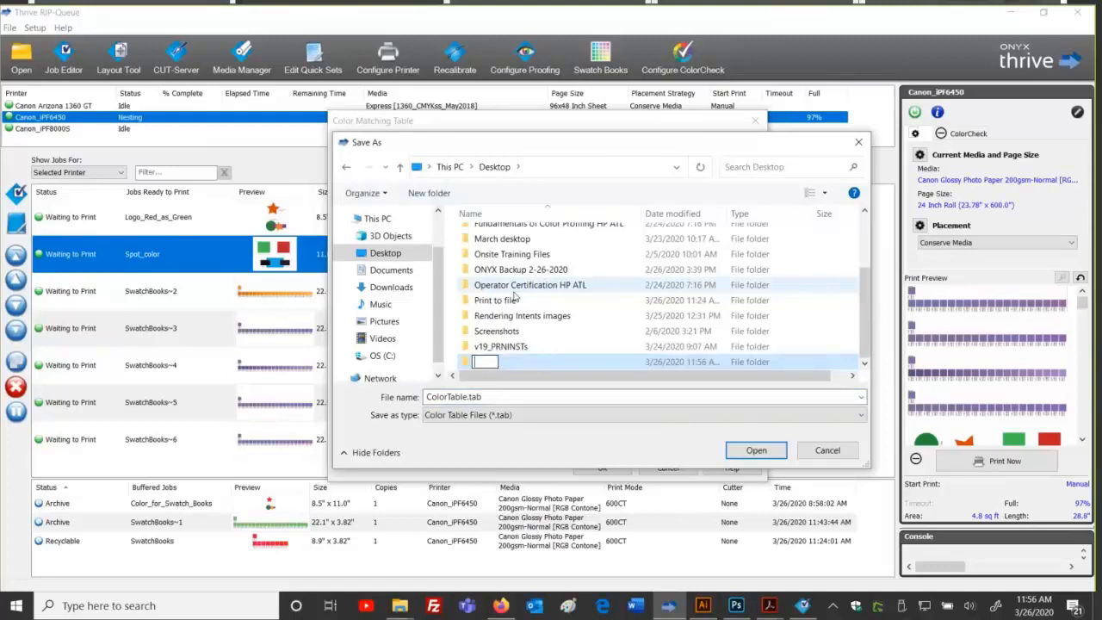
type("YX Backup")
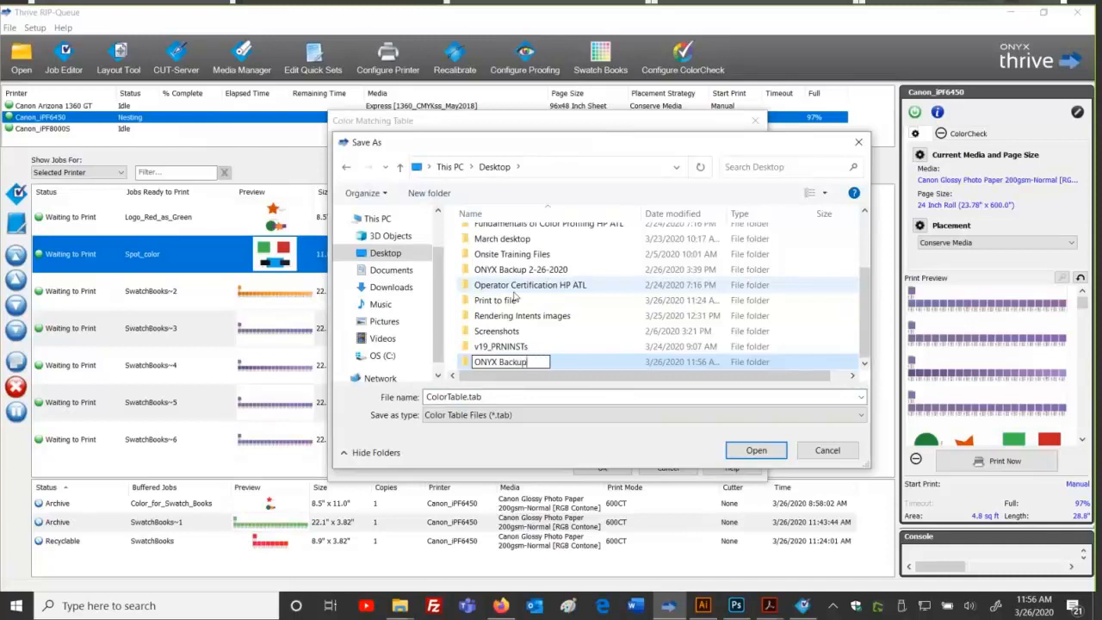
key("Return")
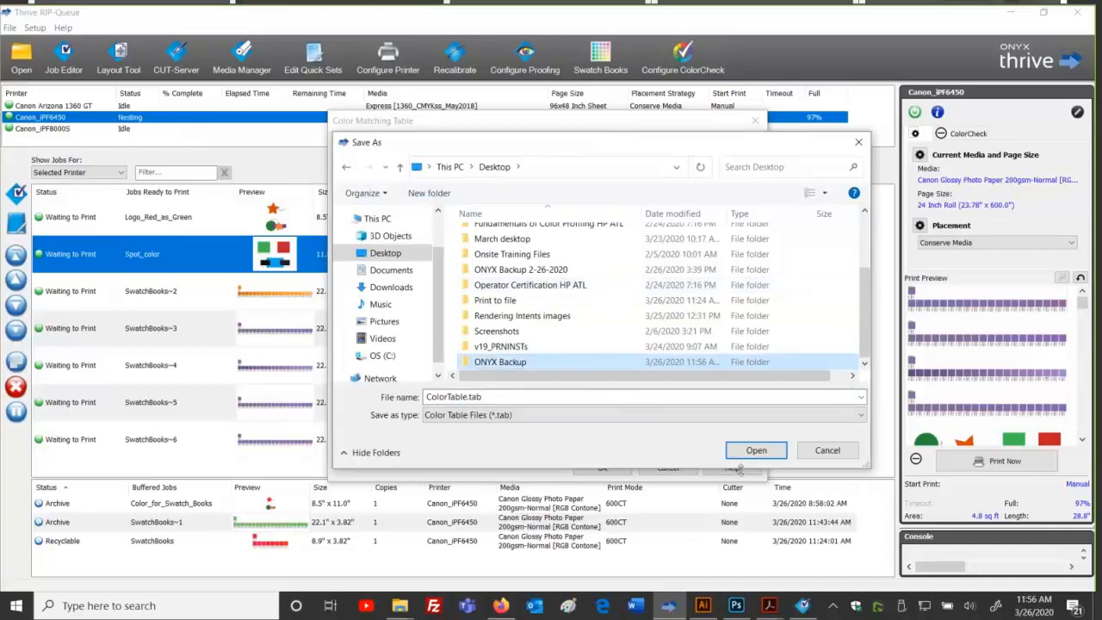
left_click(742, 455)
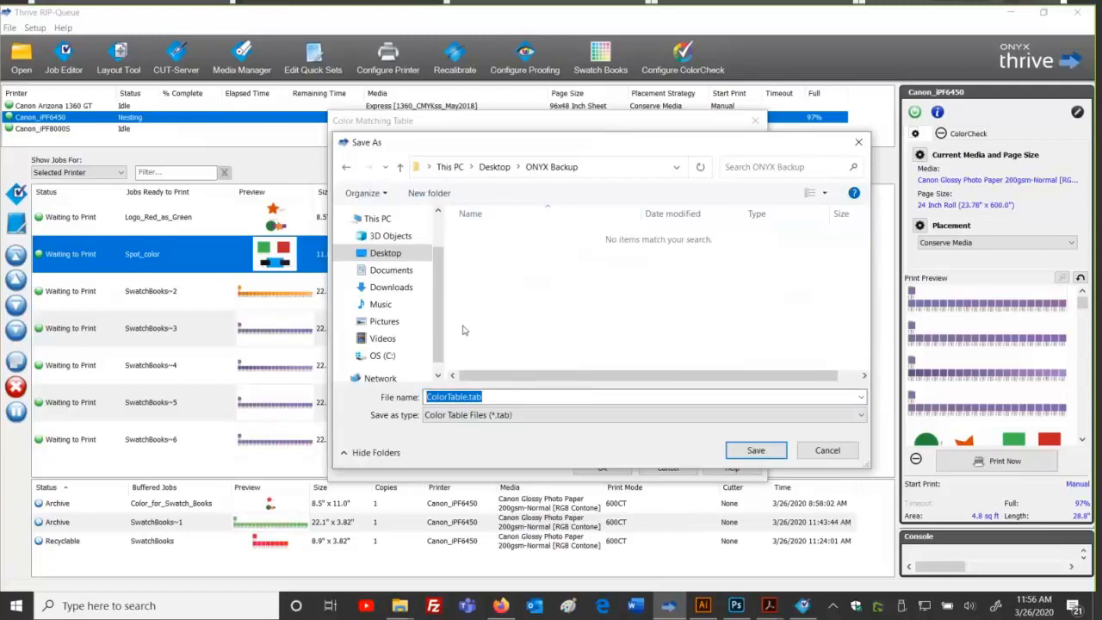
left_click(493, 397)
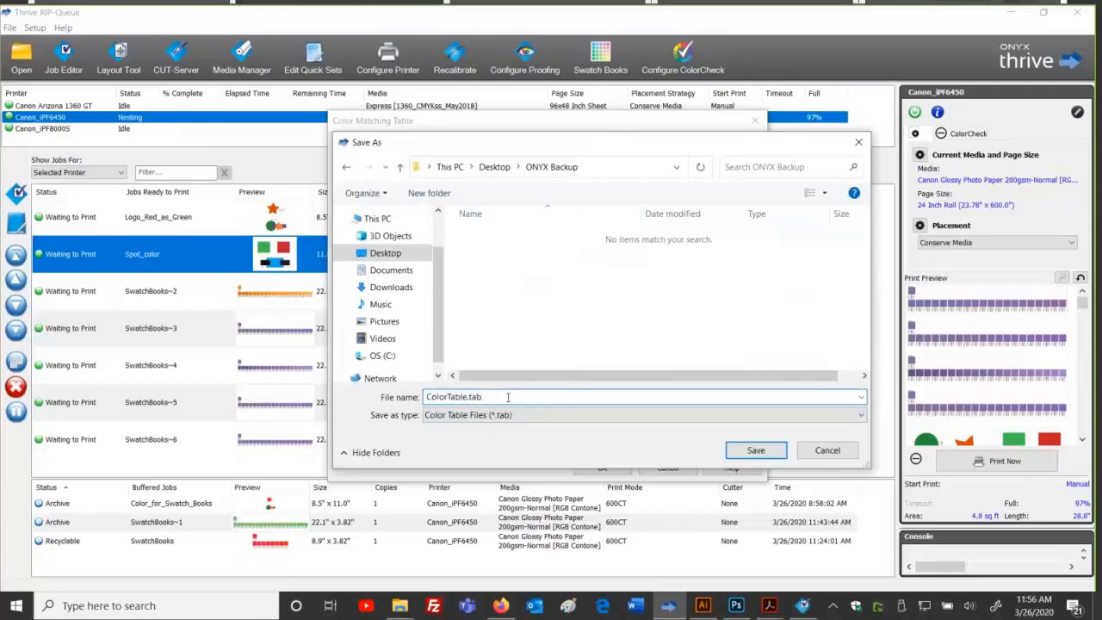
left_click(752, 450)
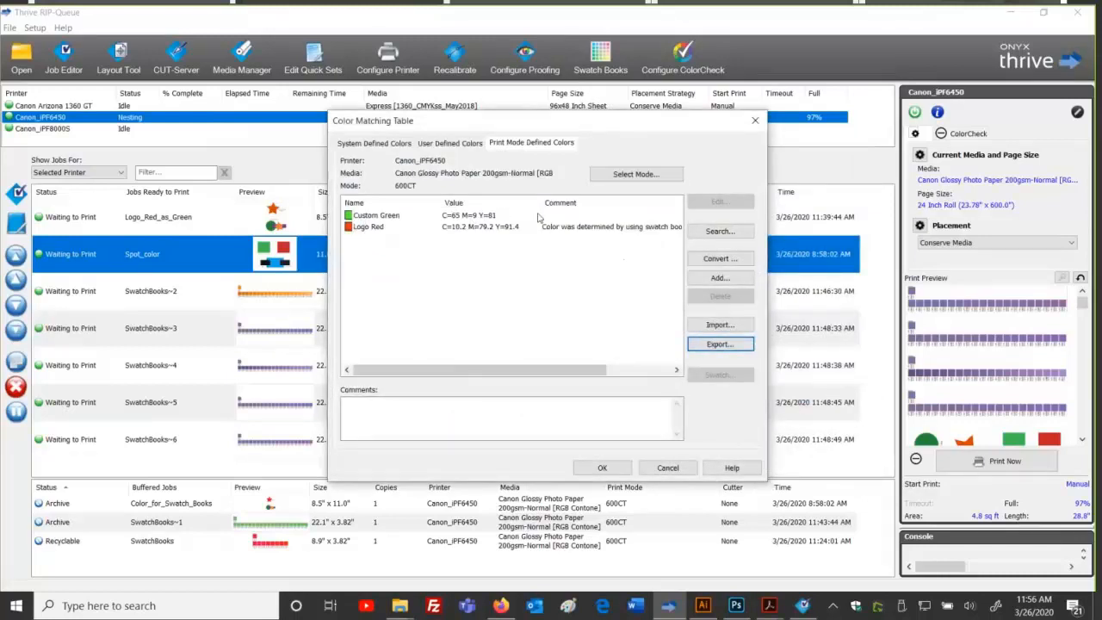
Step: Autofit the Color Matching Table's Name column so Logo Red's full comment shows
double_click(441, 203)
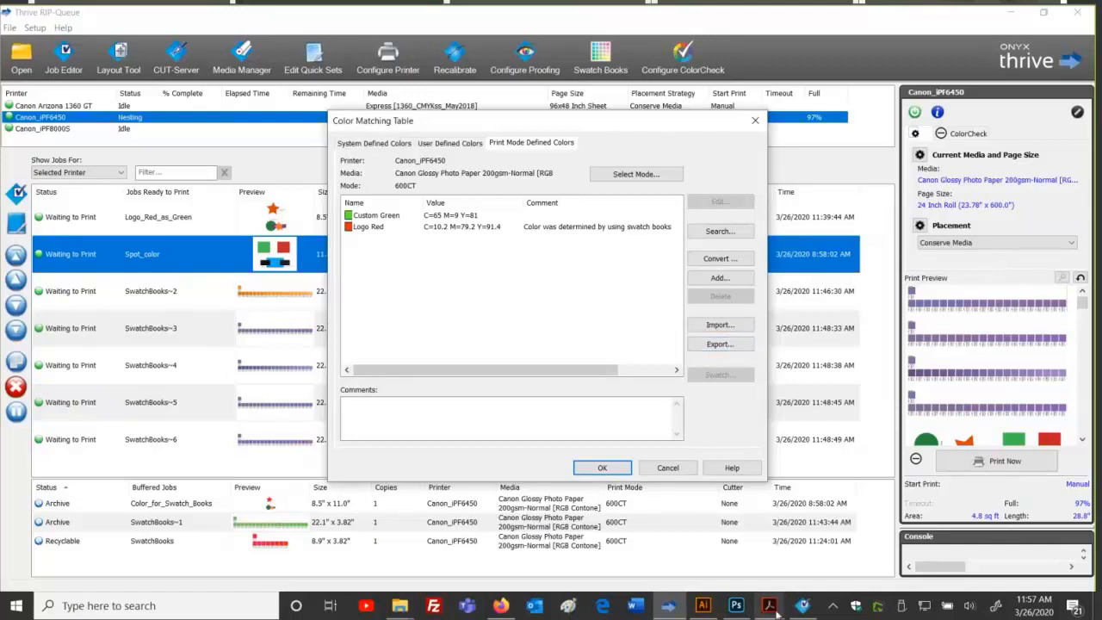
Step: Show the Backing-up-ONYX guide's page 3 at 100% and read the Print Mode Defined Colors paragraph
mouse_move(775, 611)
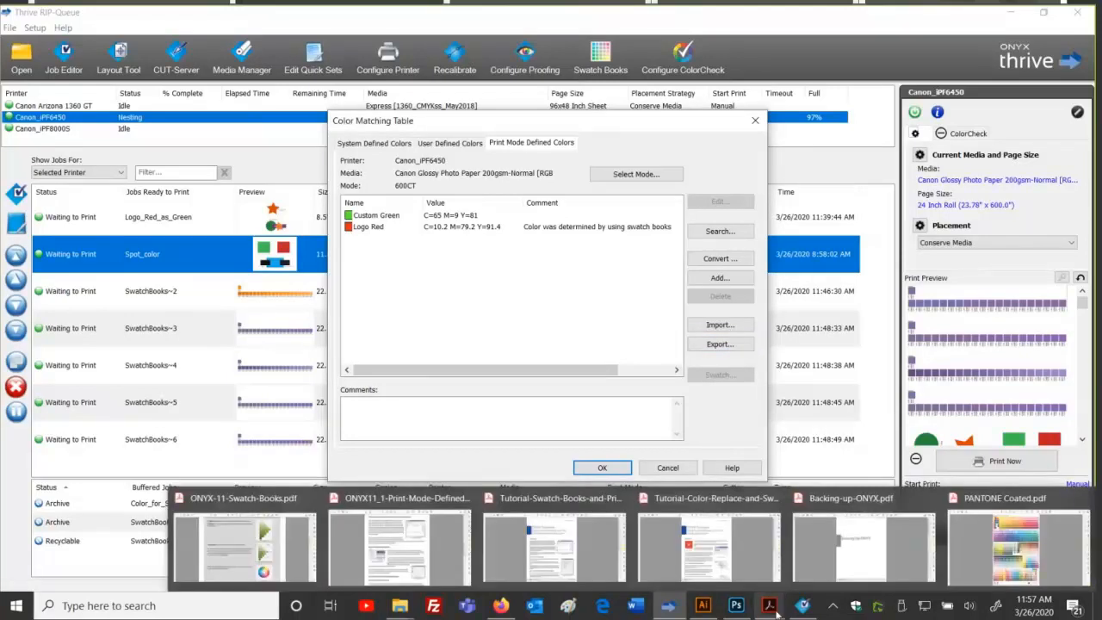
left_click(906, 540)
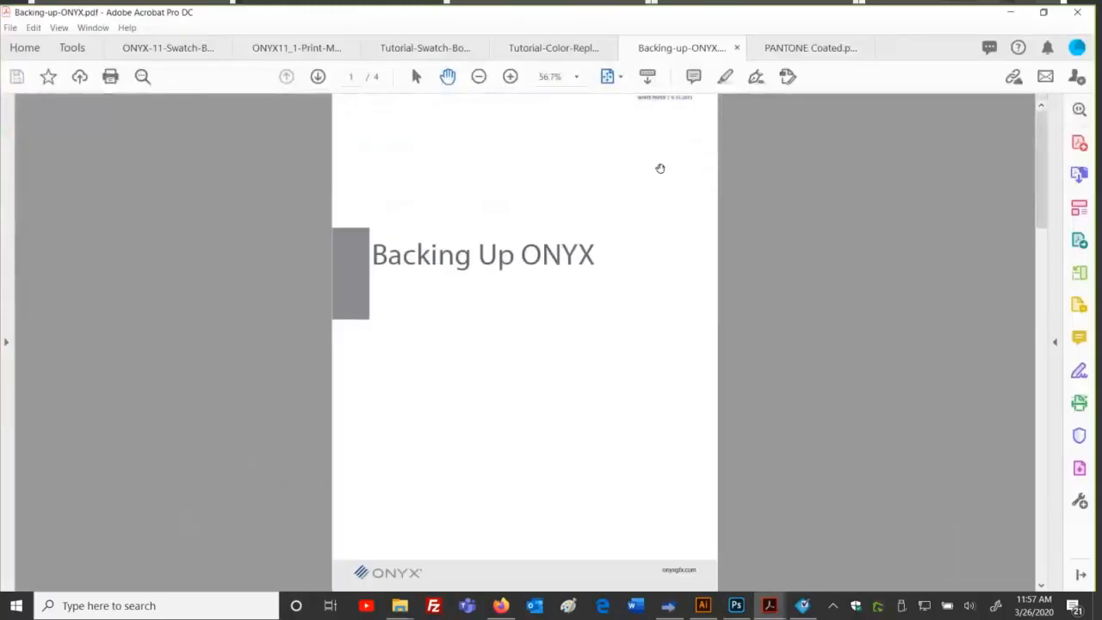
scroll(599, 273, "down", 1)
scroll(599, 273, "down", 2)
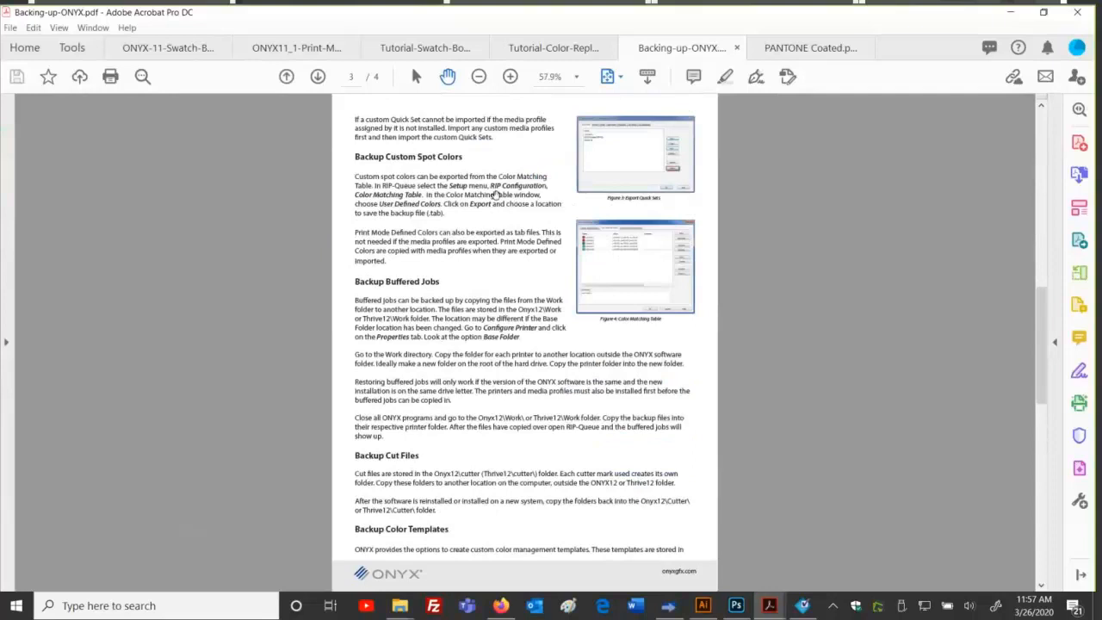
left_click(509, 77)
left_click(510, 77)
left_click(509, 77)
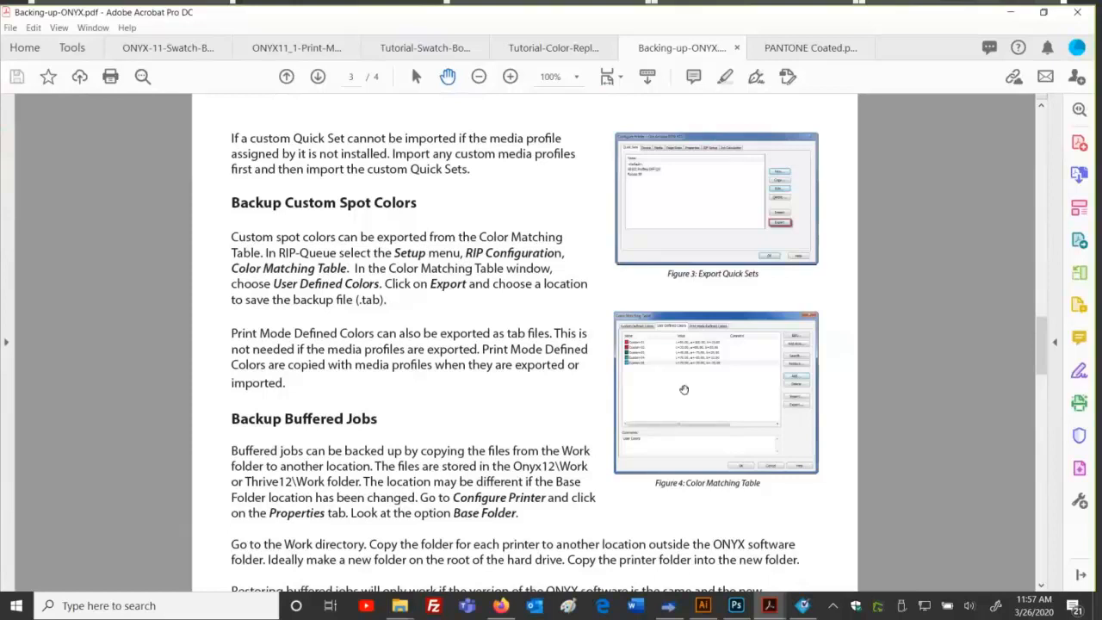
scroll(594, 350, "down", 1)
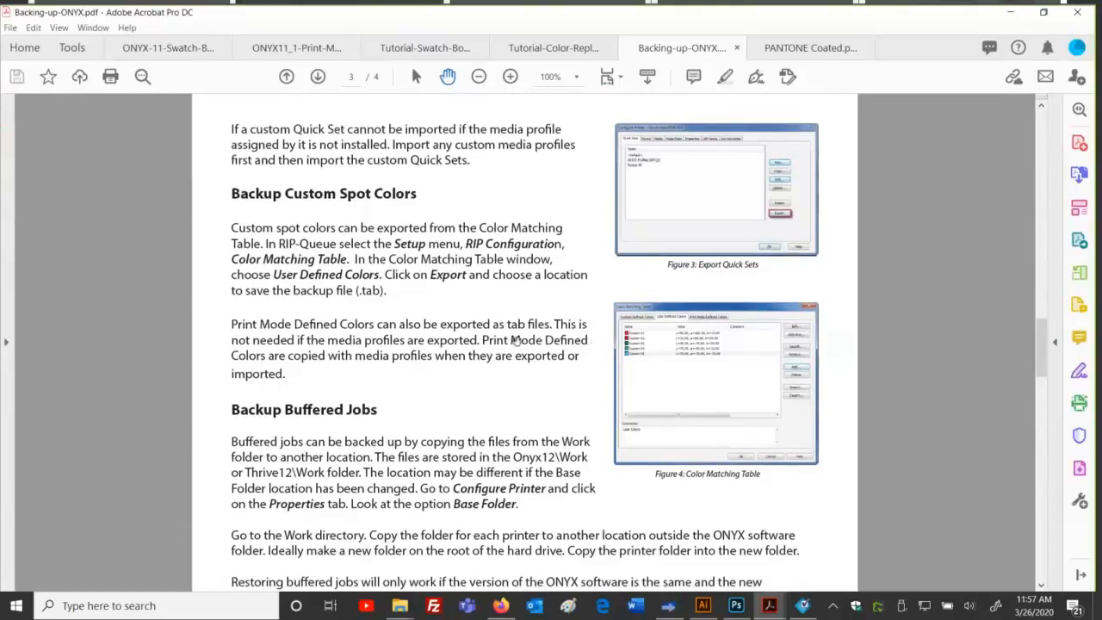
left_click_drag(232, 323, 332, 357)
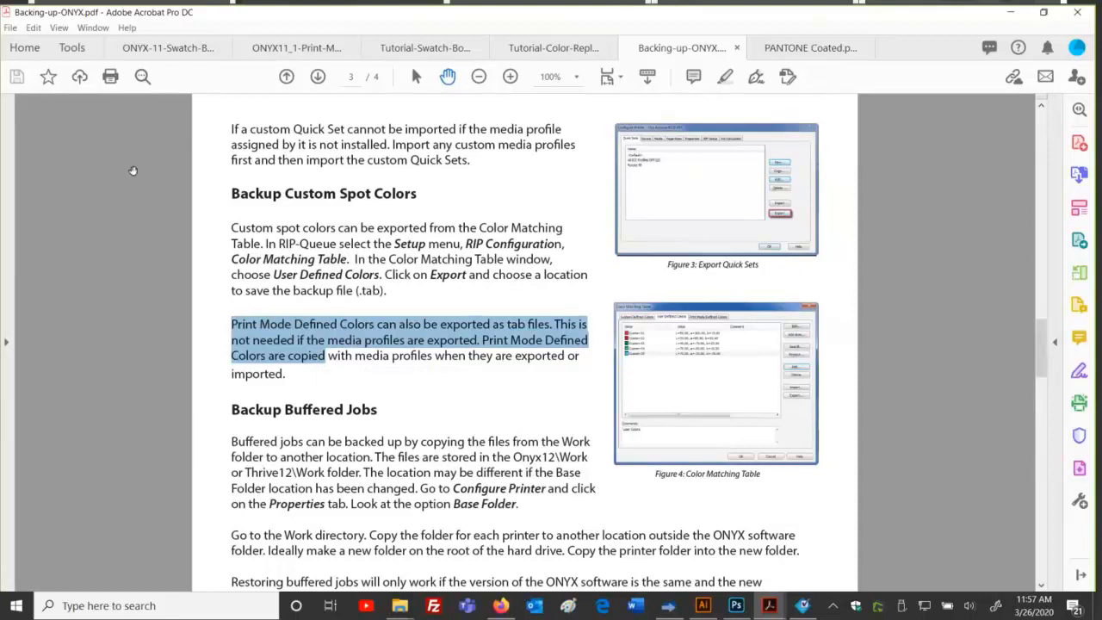
left_click(264, 350)
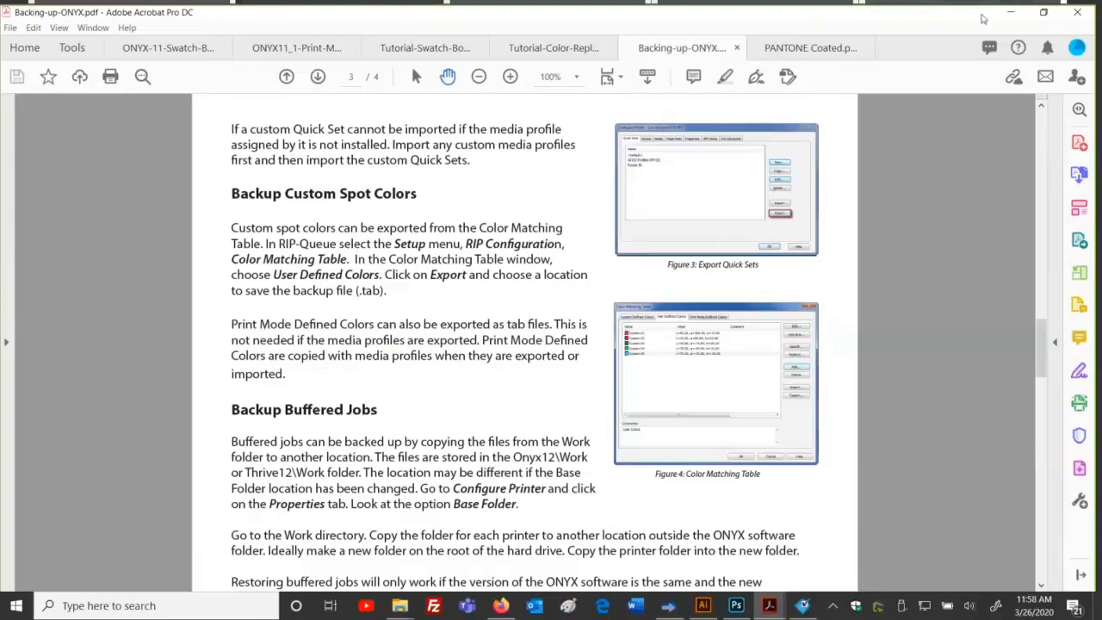
Step: Switch back to the Thrive RIP-Queue window with Alt+Tab
key("alt+Tab")
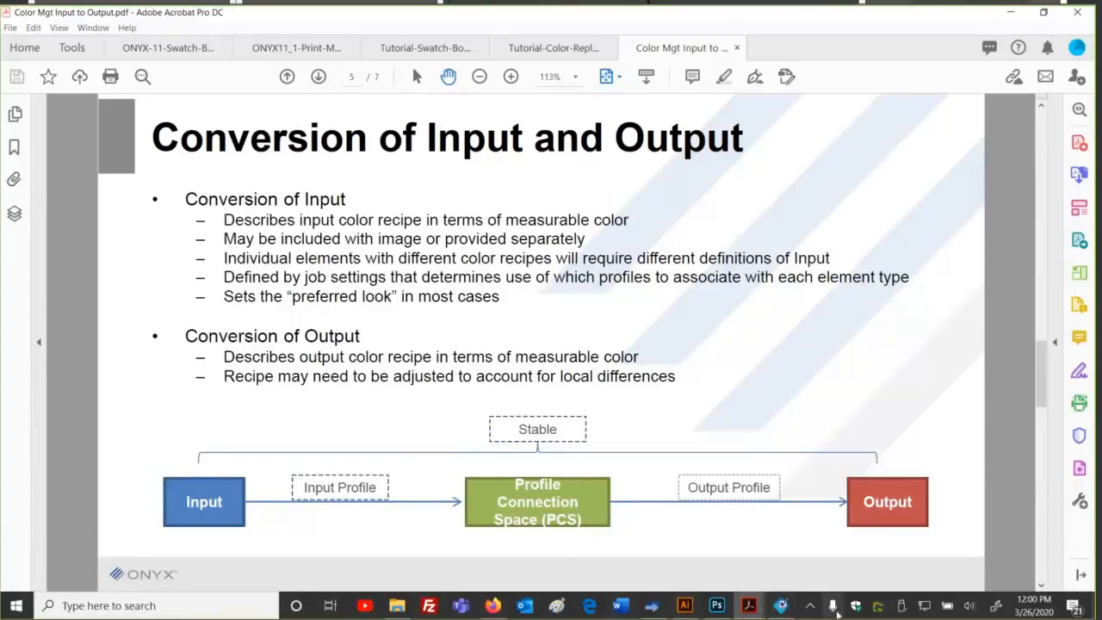
Step: Close the Color Matching Table unchanged, open the Default quick set, then view the Color Mgt Input to Output PDF
left_click(651, 610)
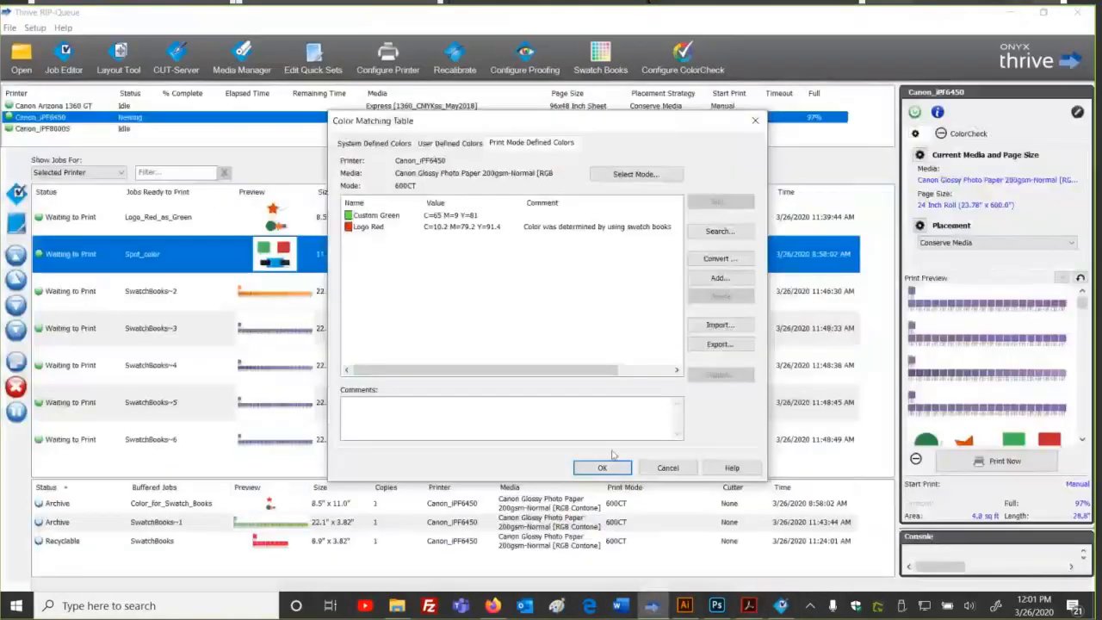
left_click(658, 472)
left_click(320, 60)
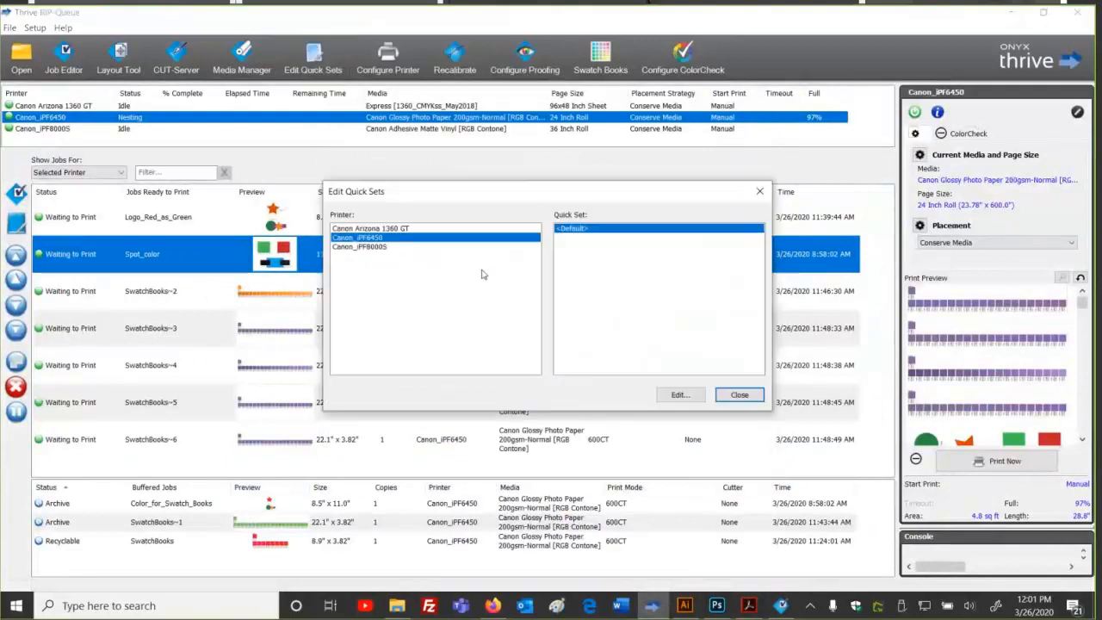
left_click(677, 395)
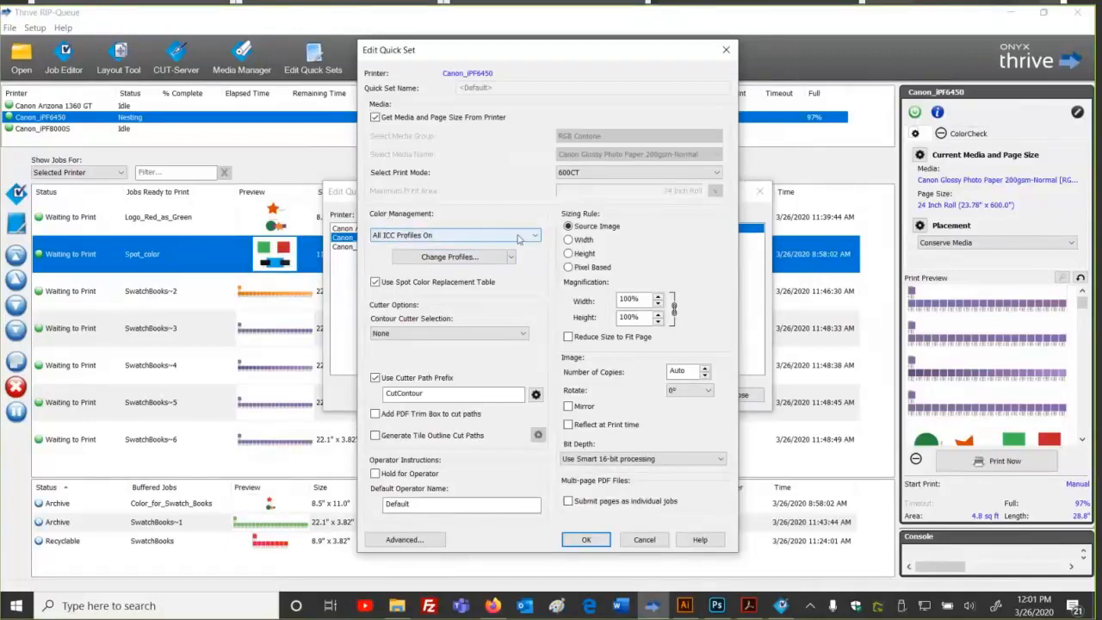
left_click(748, 605)
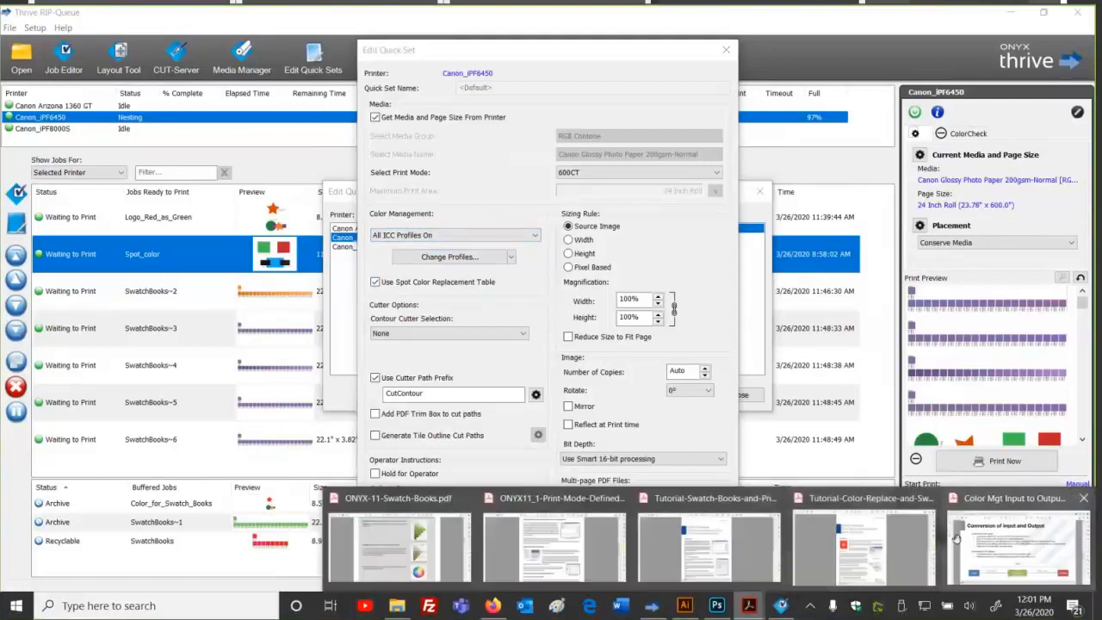
left_click(955, 538)
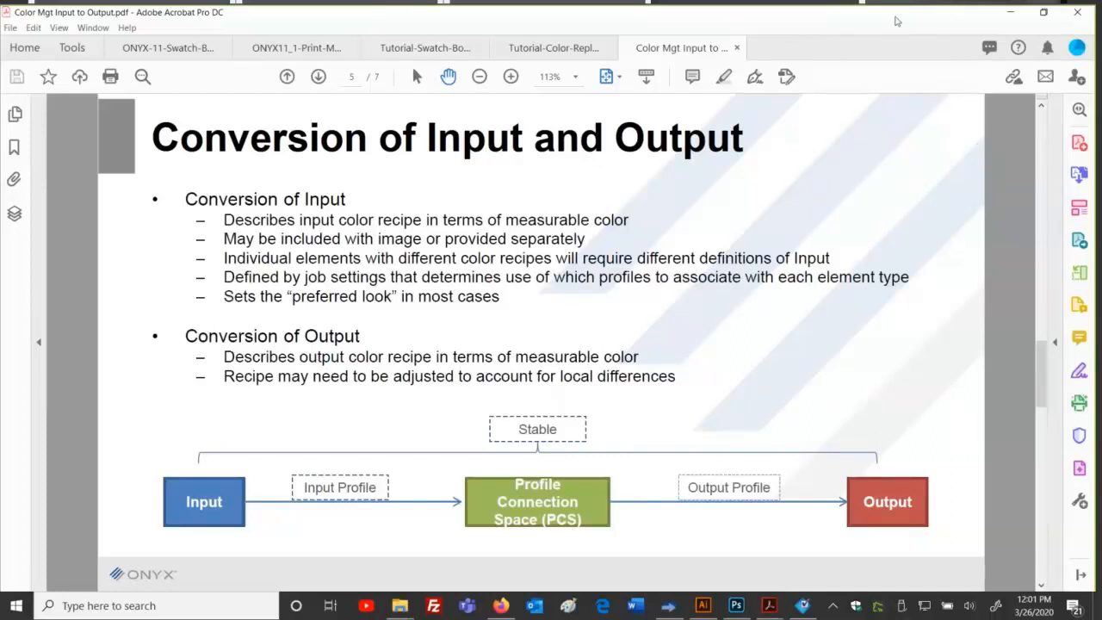
Step: Leave the Conversion of Input and Output slide and return to the Canon iPF6450 Default Quick Set editor
left_click(1047, 230)
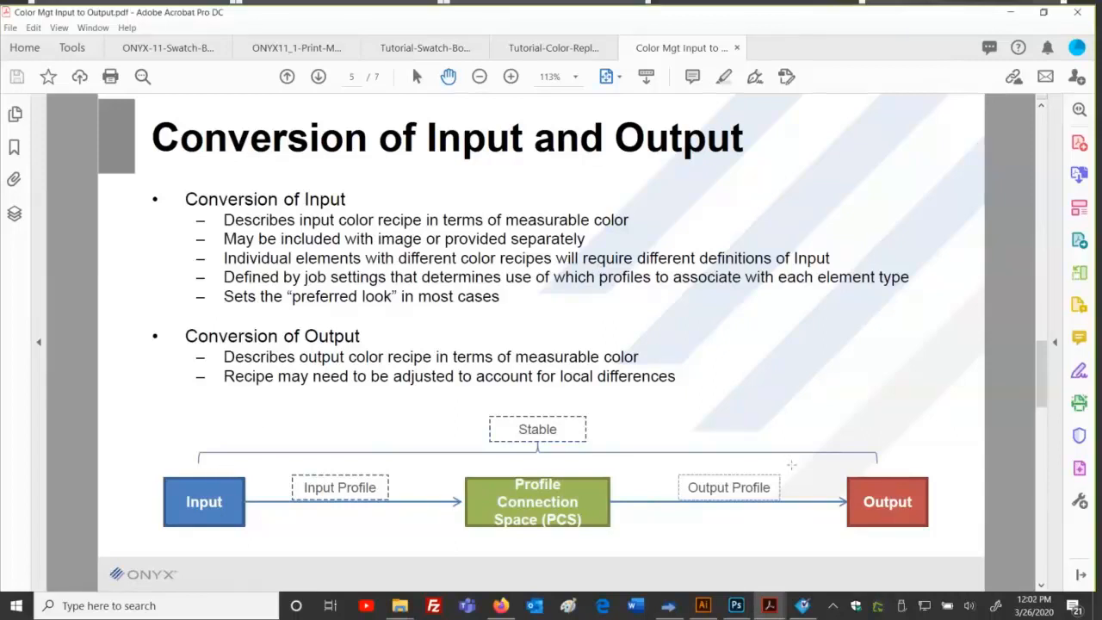
left_click(669, 605)
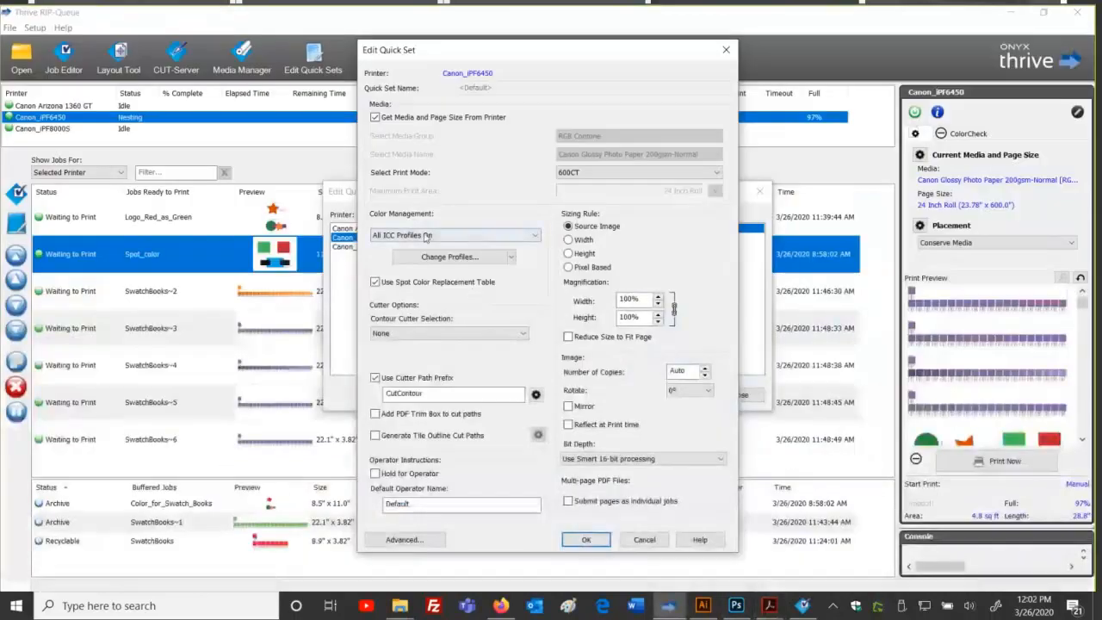
Step: Set the Default quick set's Color Management to All ICC Profiles Off, comparing against the Acrobat slide
left_click(467, 239)
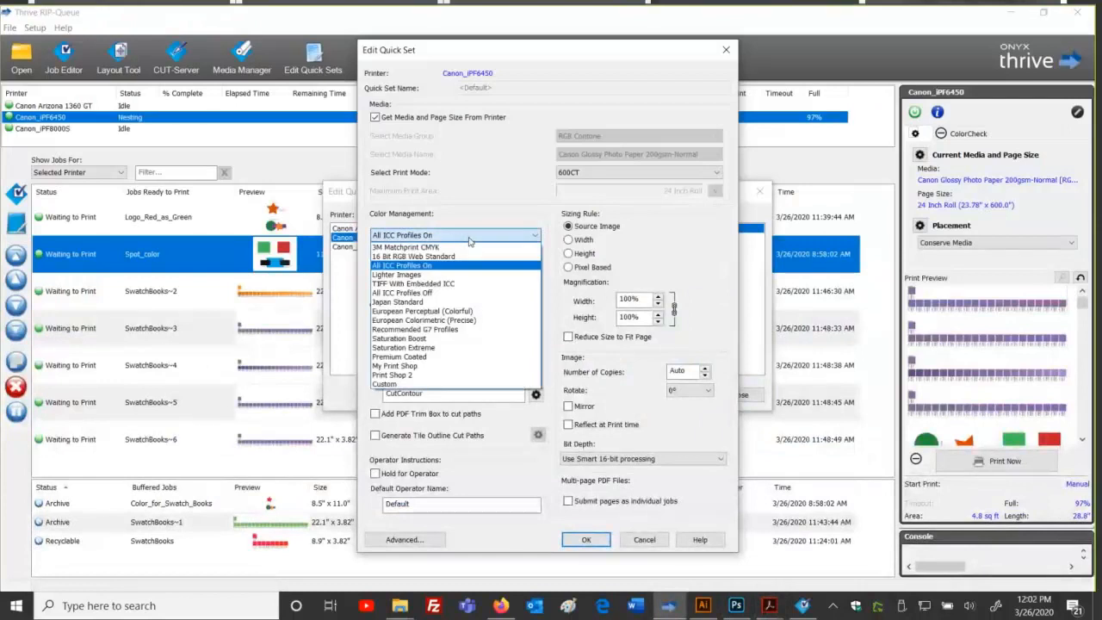
left_click(442, 293)
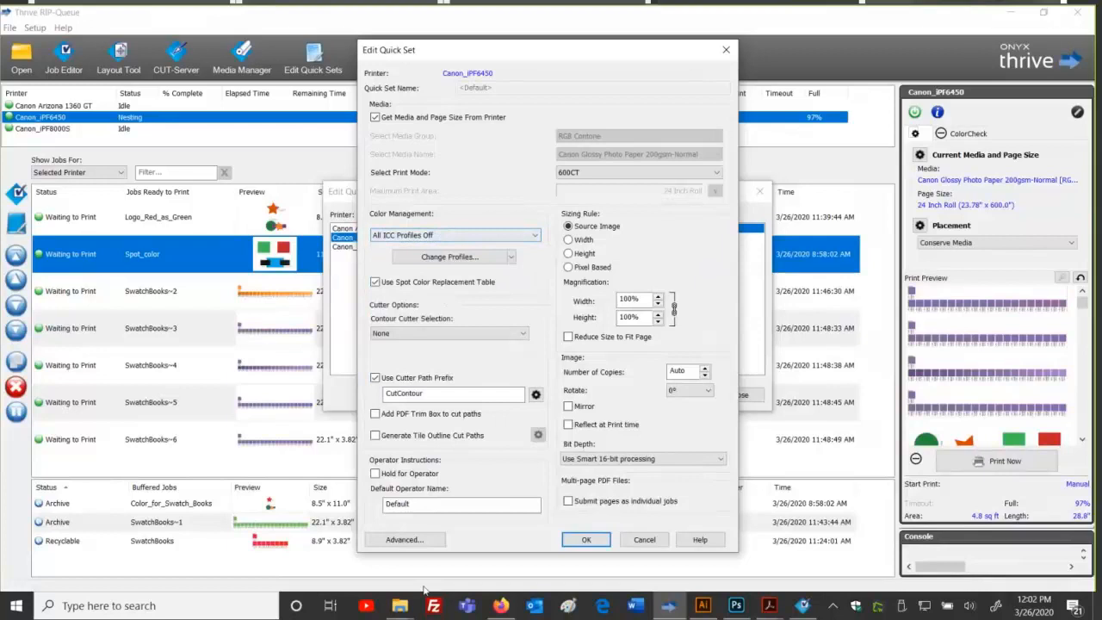
mouse_move(769, 605)
left_click(999, 530)
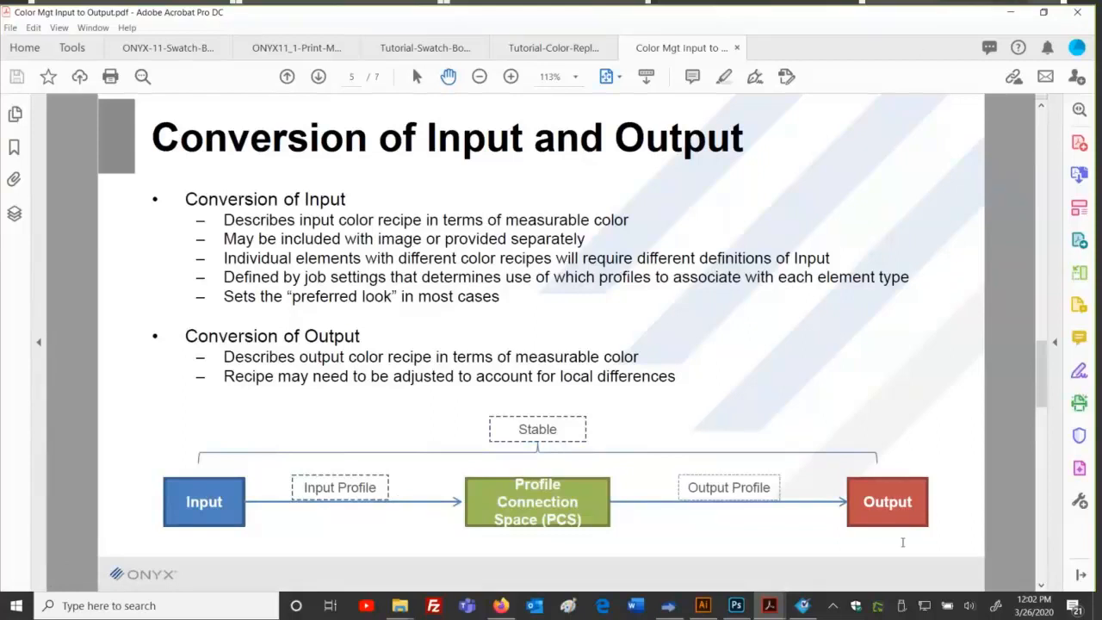
left_click(671, 608)
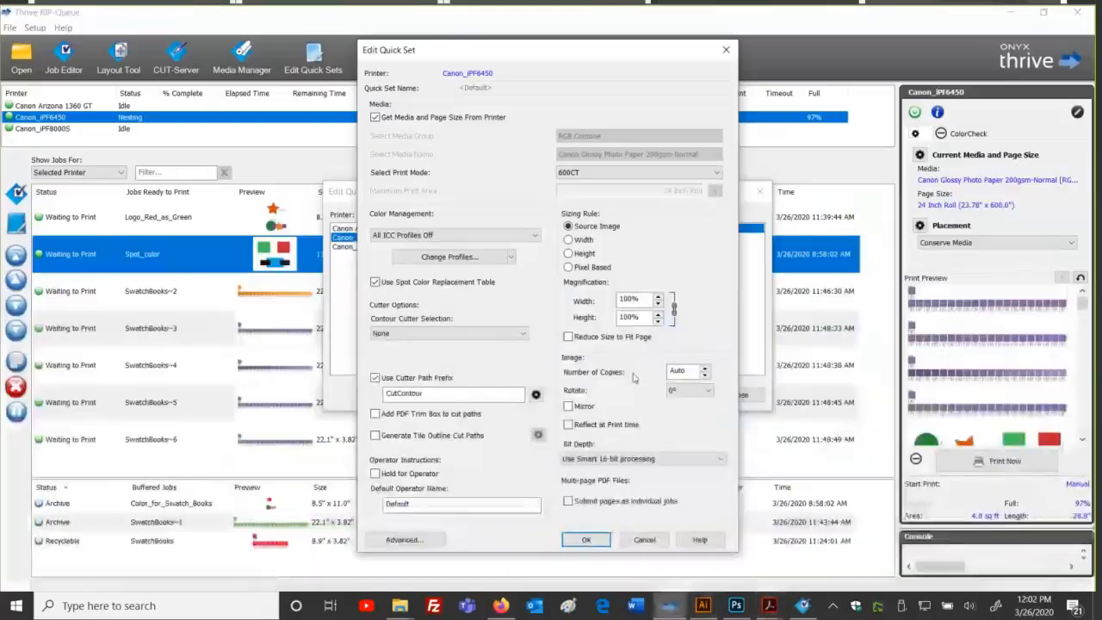
Step: Cancel the quick set edit and view User Defined and Print Mode colours (Custom Green, Logo Red) in the Color Matching Table
left_click(645, 540)
left_click(737, 399)
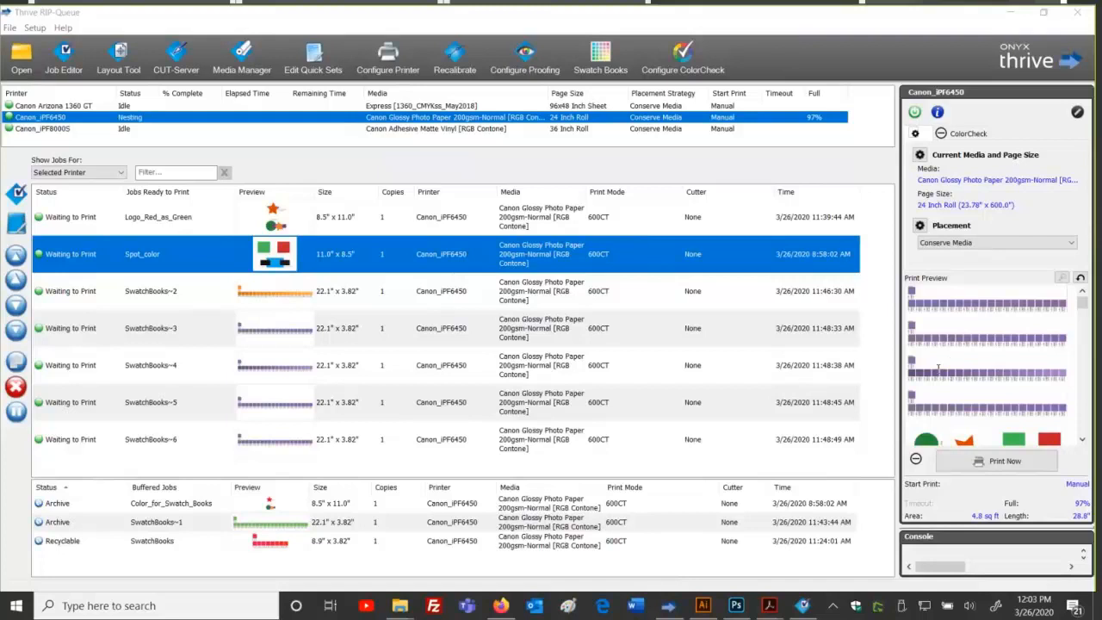
left_click(35, 28)
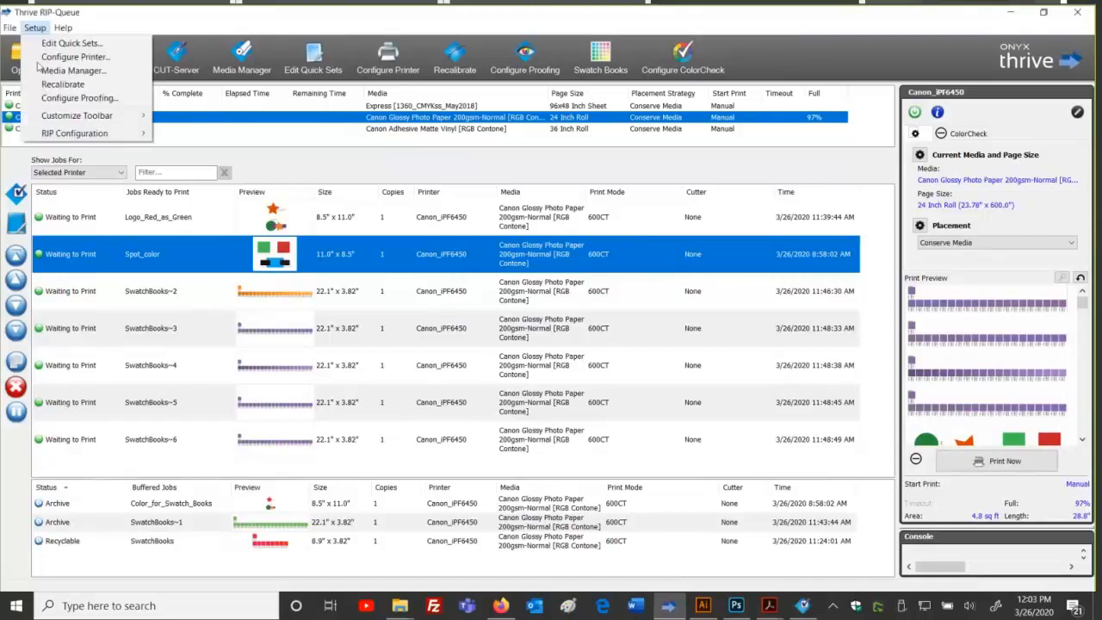
mouse_move(142, 135)
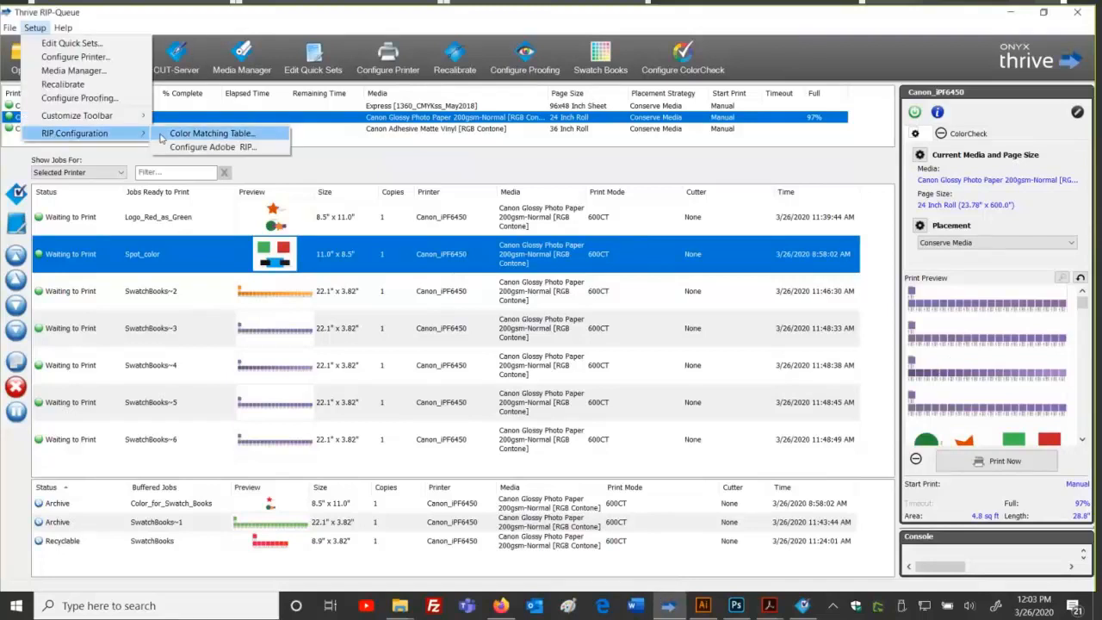
left_click(207, 134)
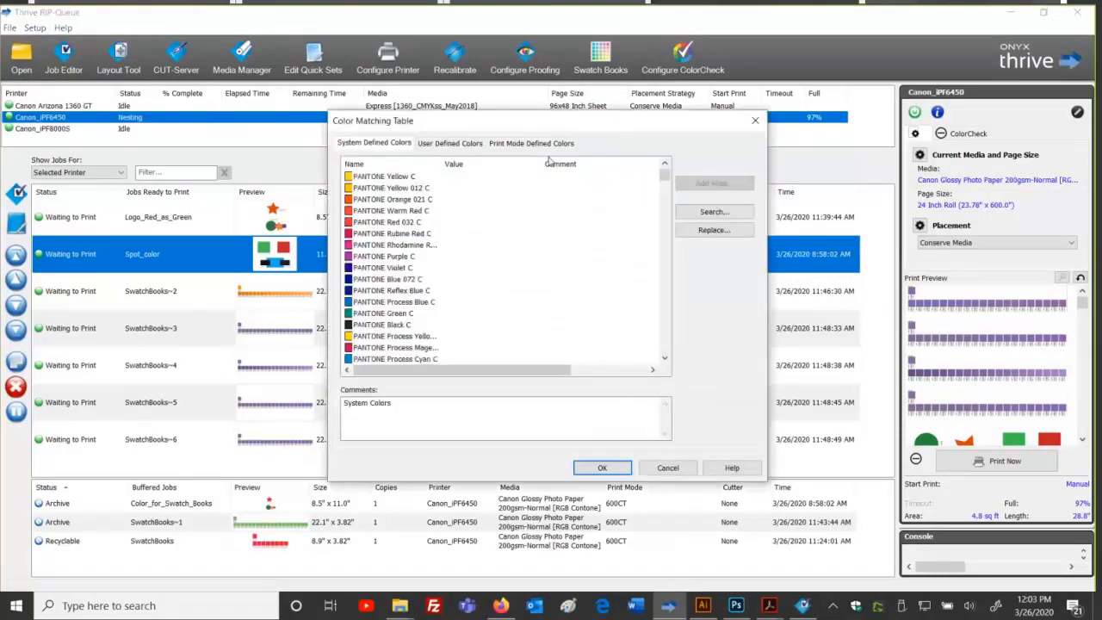
left_click(450, 142)
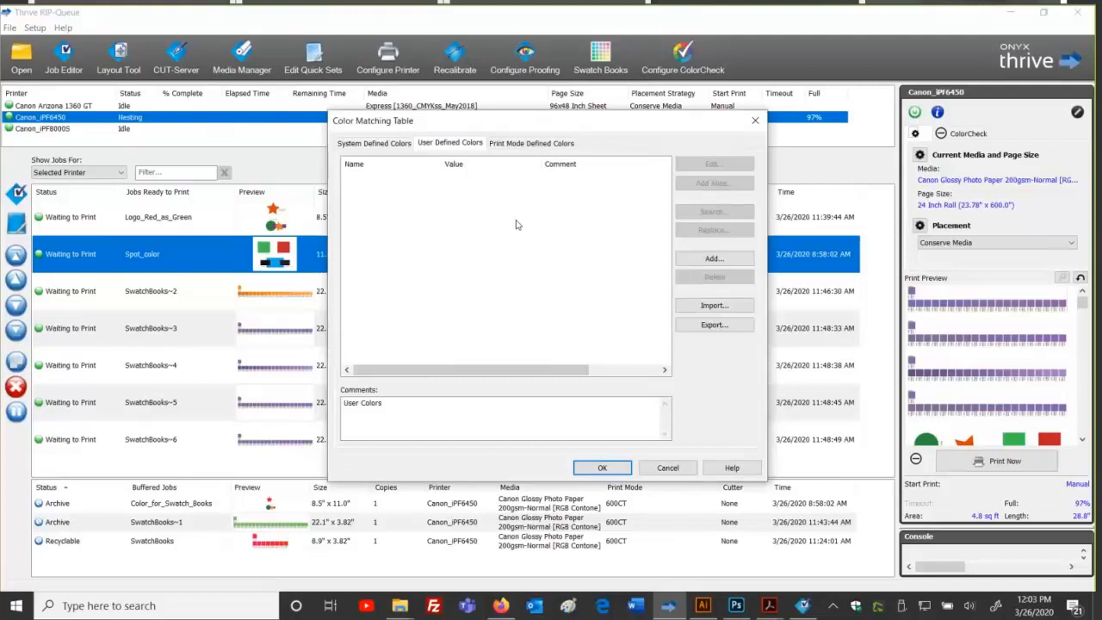
left_click(539, 145)
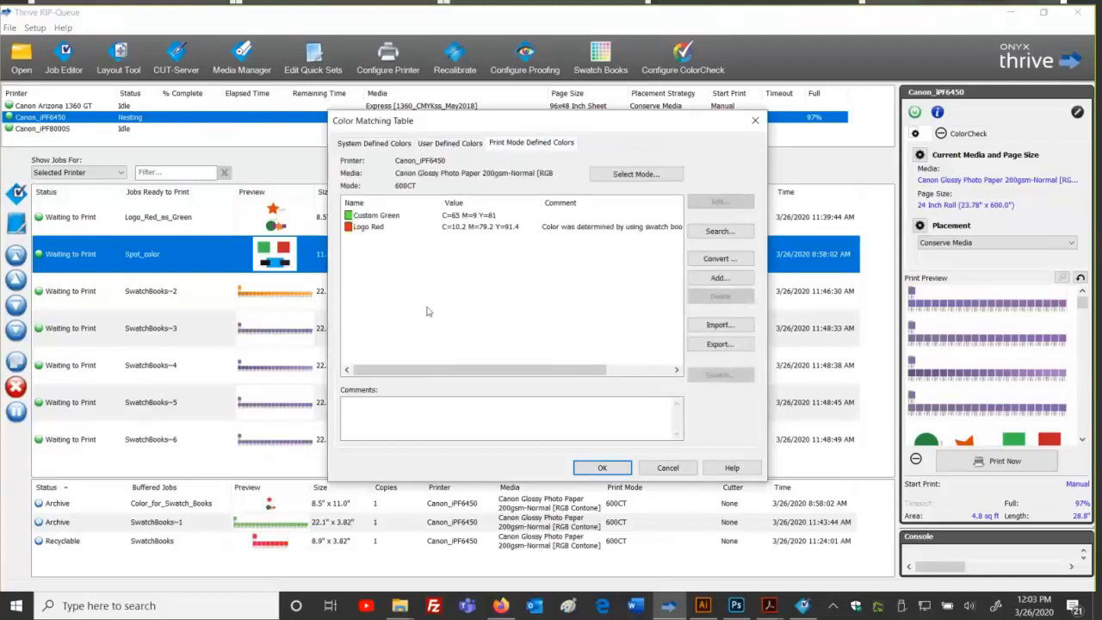
Step: Cancel the Color Matching Table without saving any changes
left_click(667, 467)
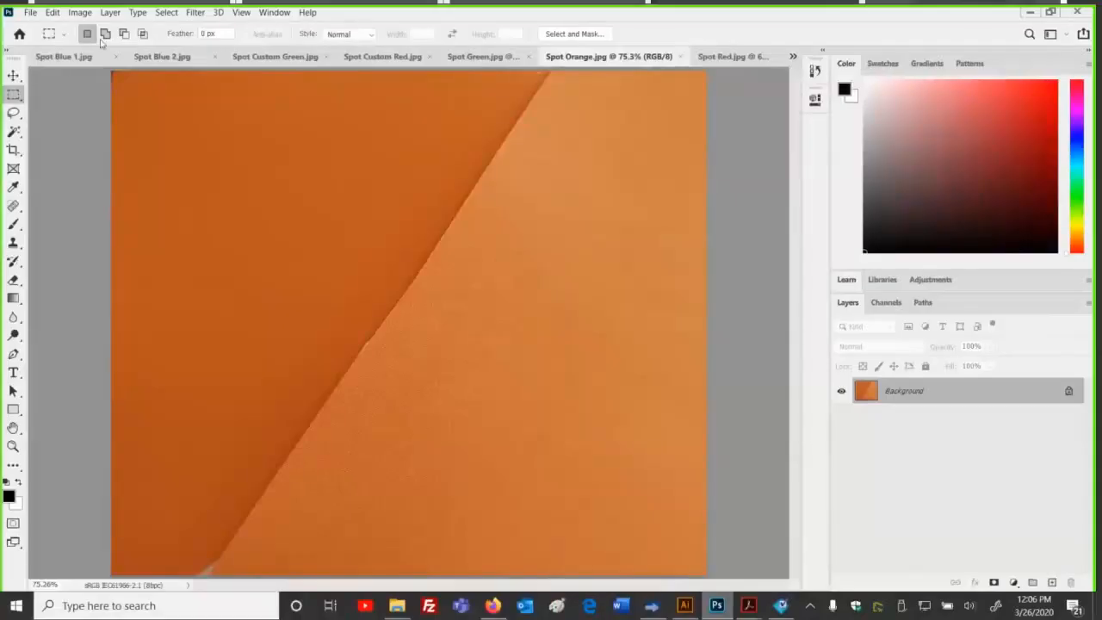
Step: Apply the North America General Purpose 2 preset in Photoshop's Color Settings
left_click(53, 12)
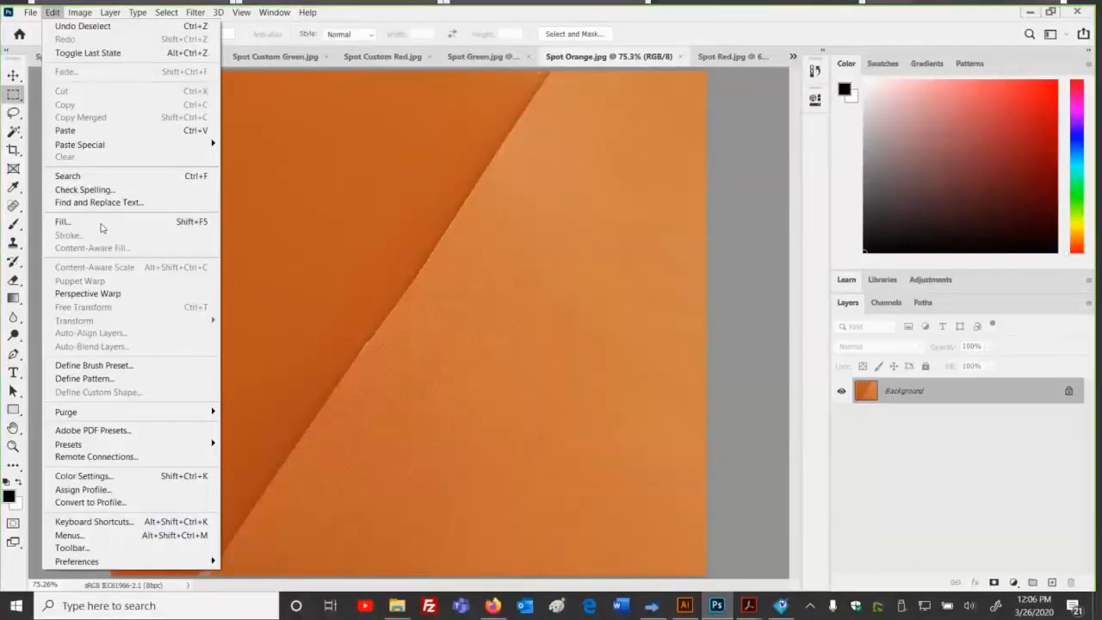
left_click(127, 476)
left_click(298, 131)
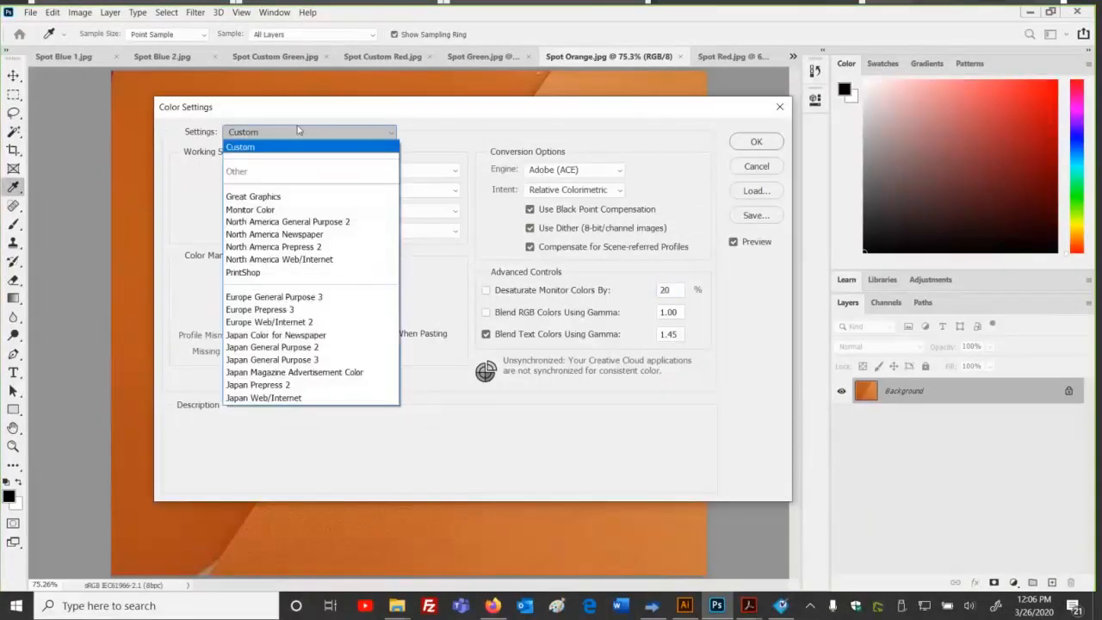
left_click(310, 220)
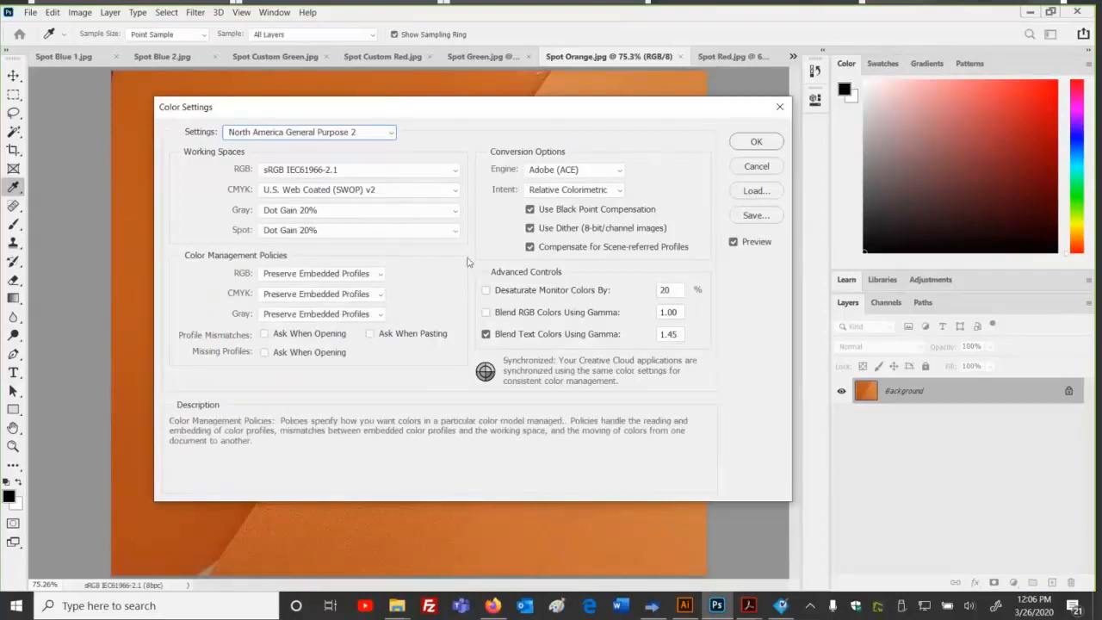
left_click(755, 142)
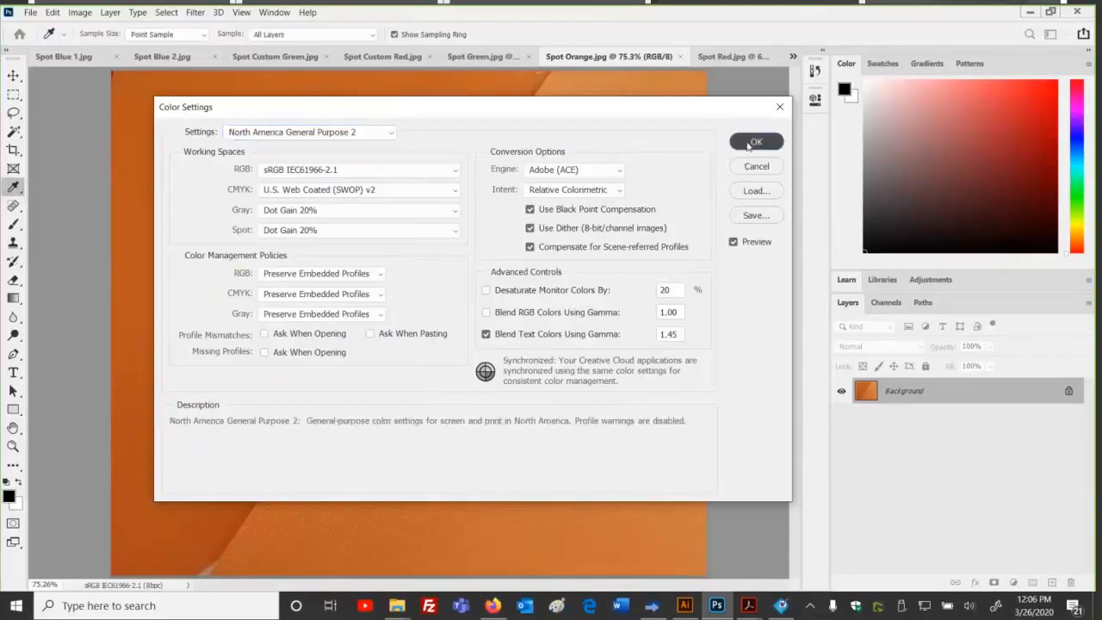
left_click(652, 605)
left_click(312, 56)
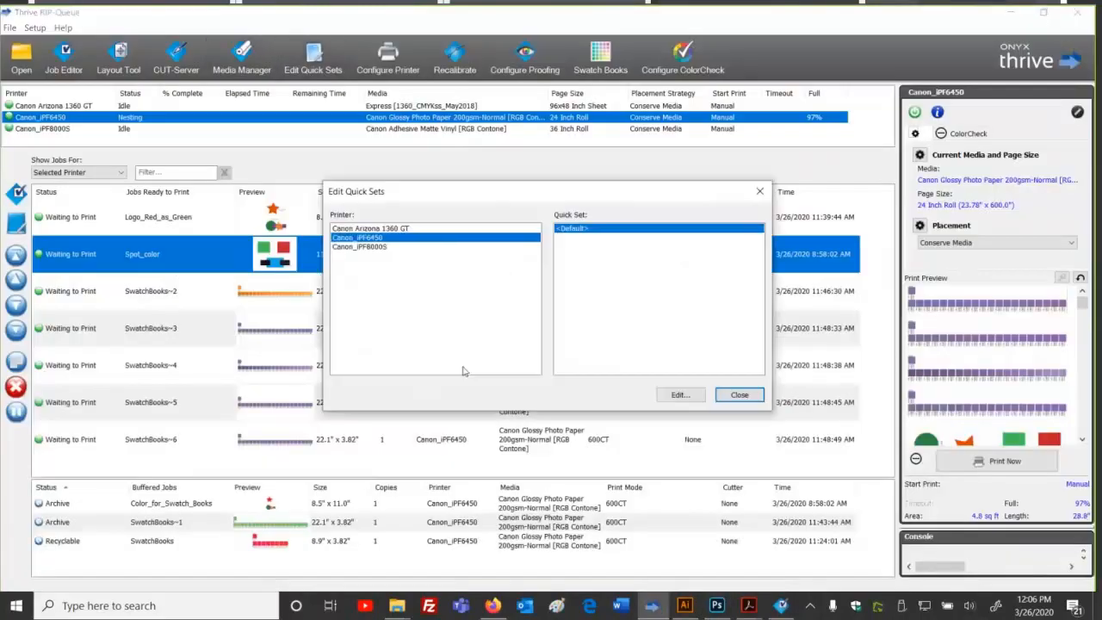
left_click(679, 395)
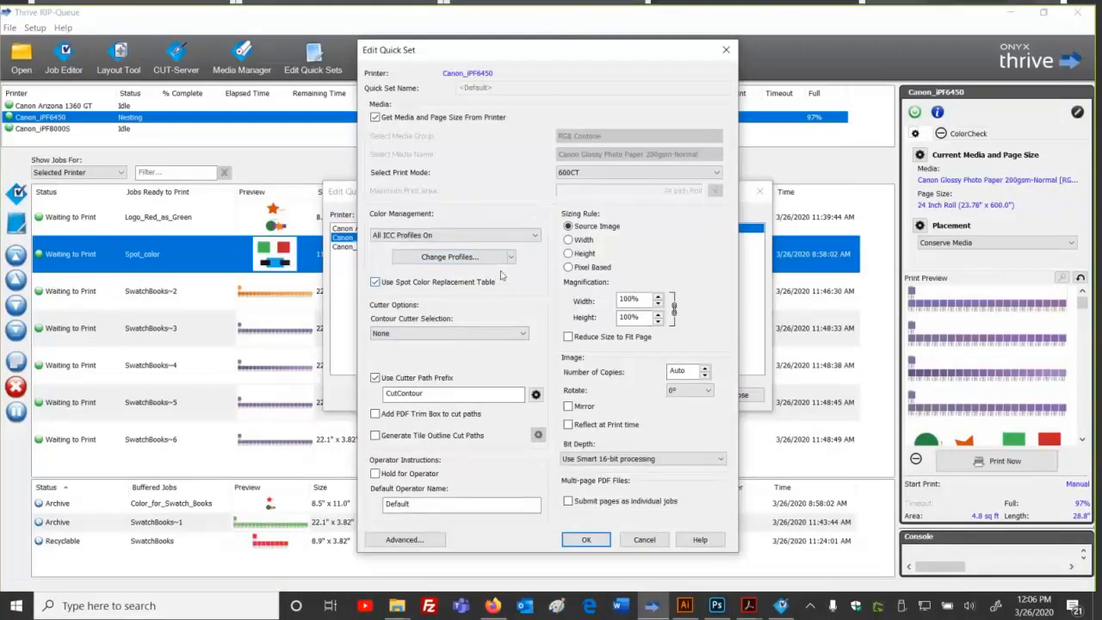
left_click(659, 540)
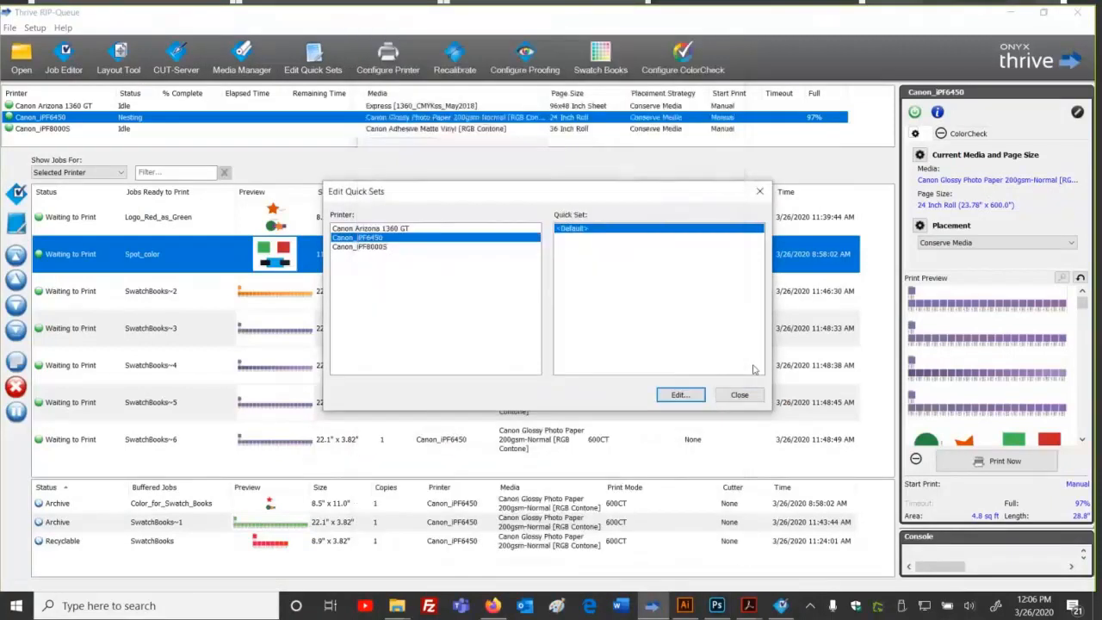
left_click(739, 395)
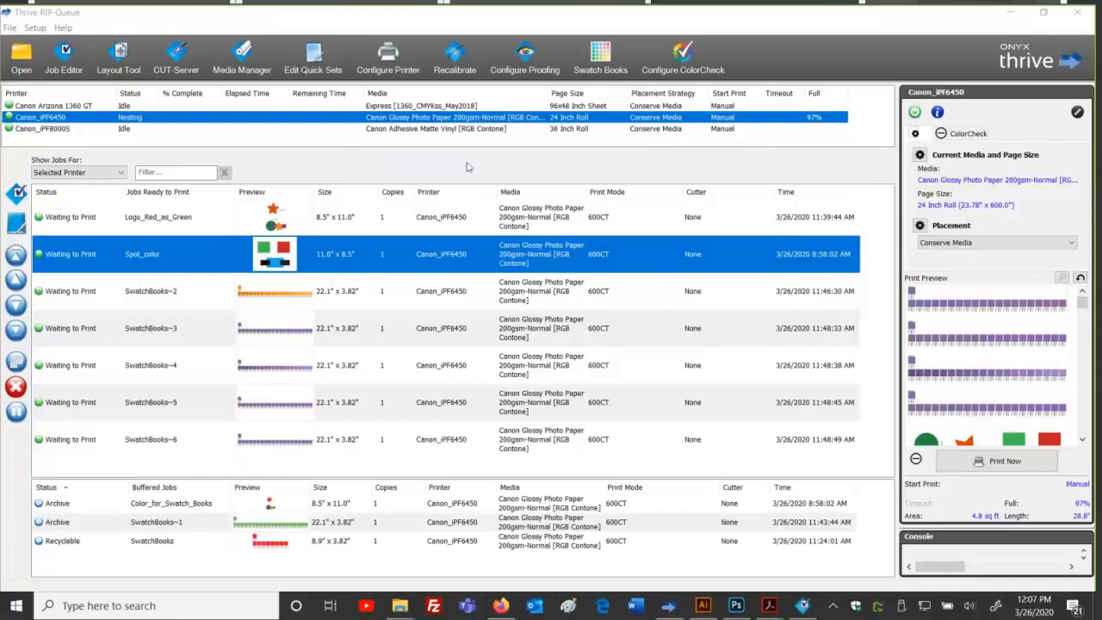
Step: Deselect the Spot_color job in the Canon_iPF6450 queue
left_click(400, 471)
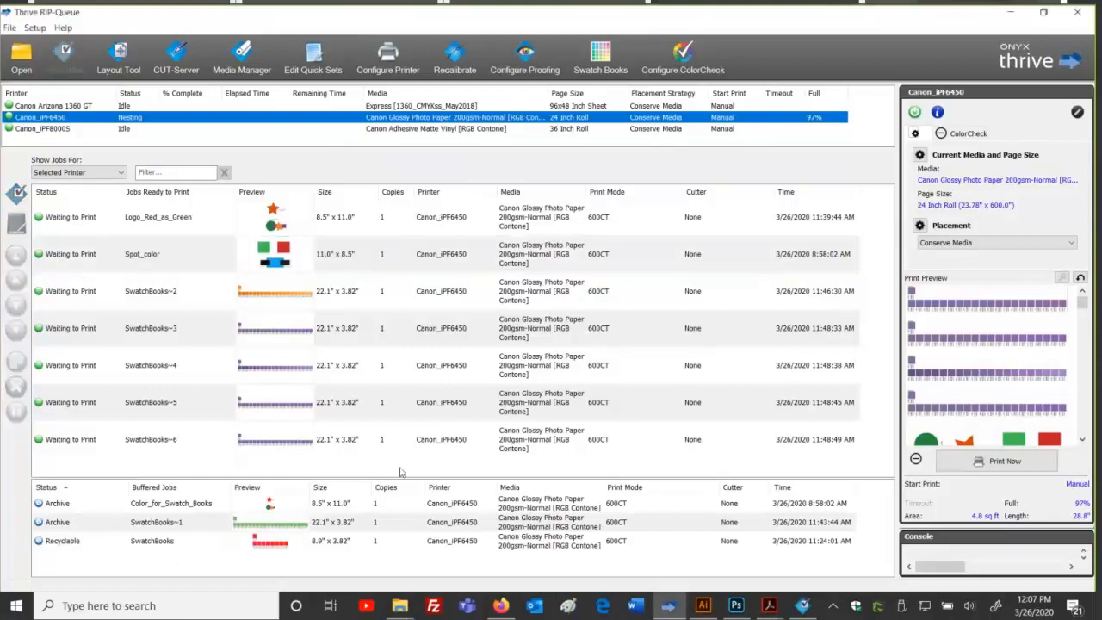